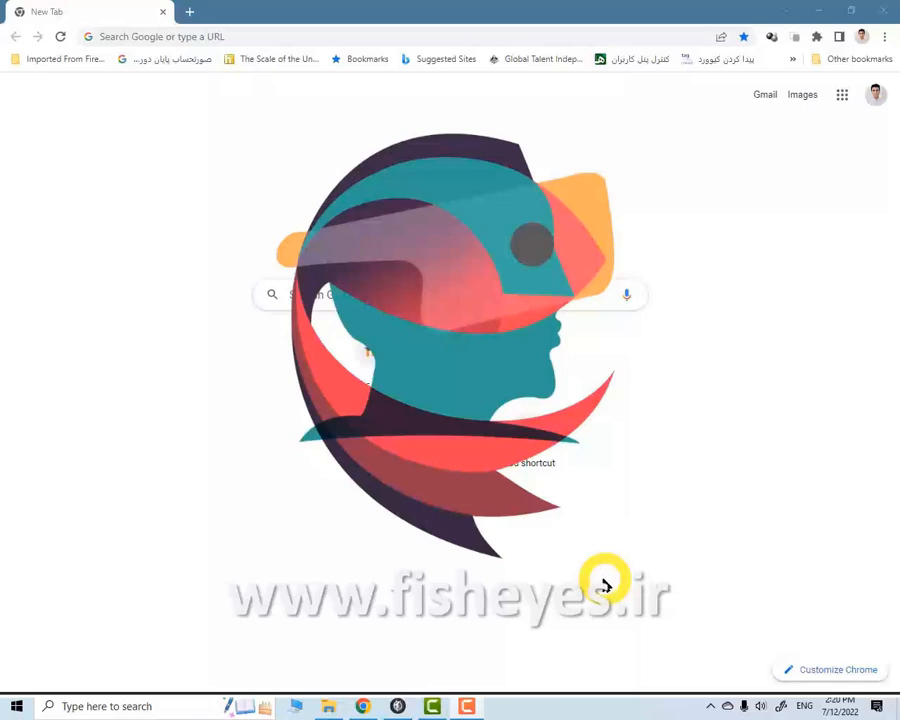
click(204, 37)
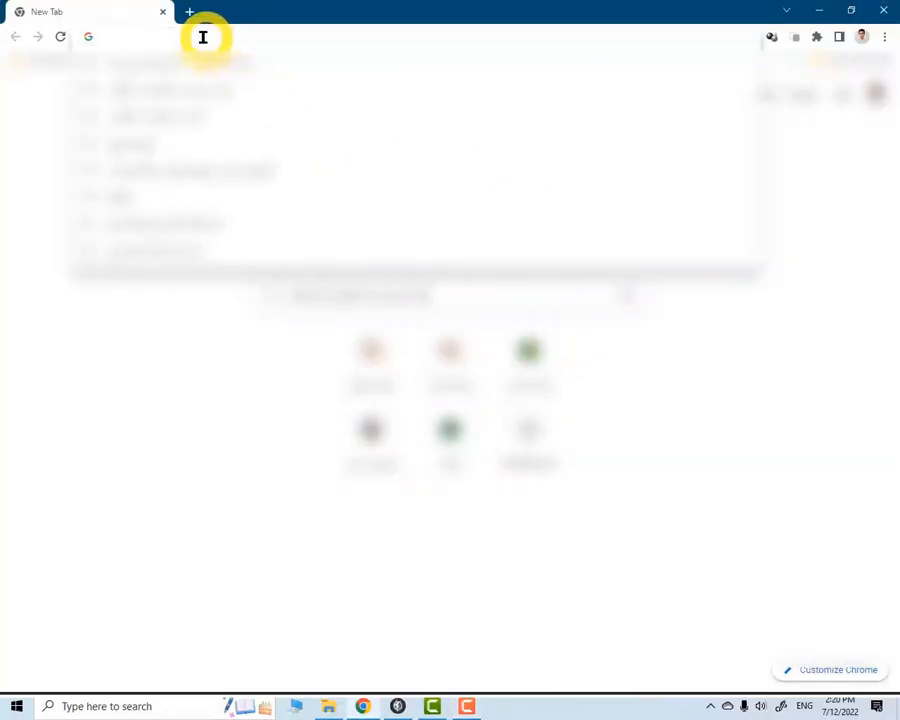
click(388, 580)
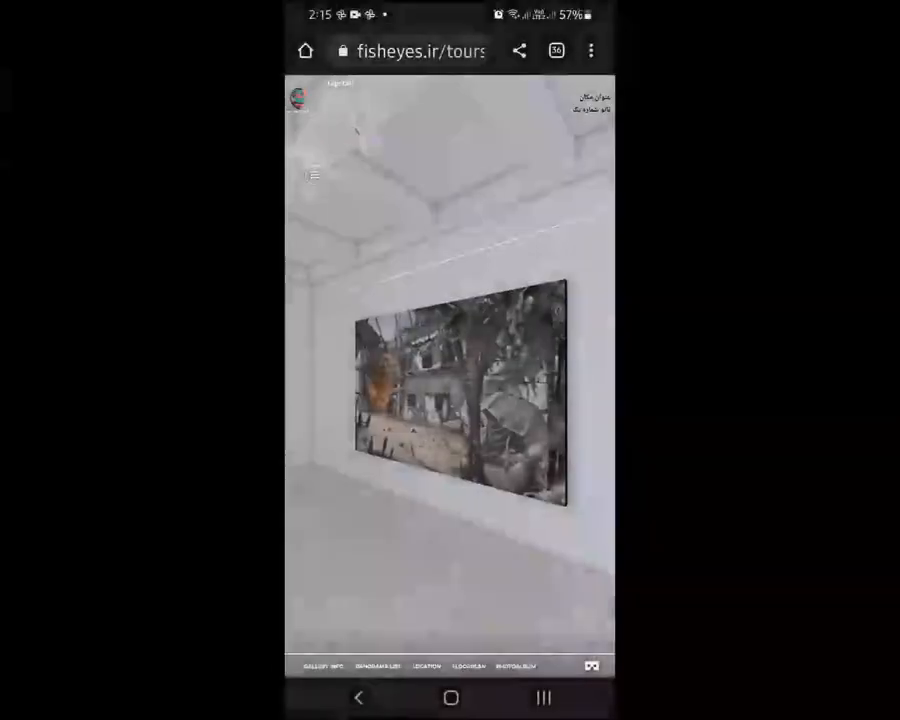
click(420, 51)
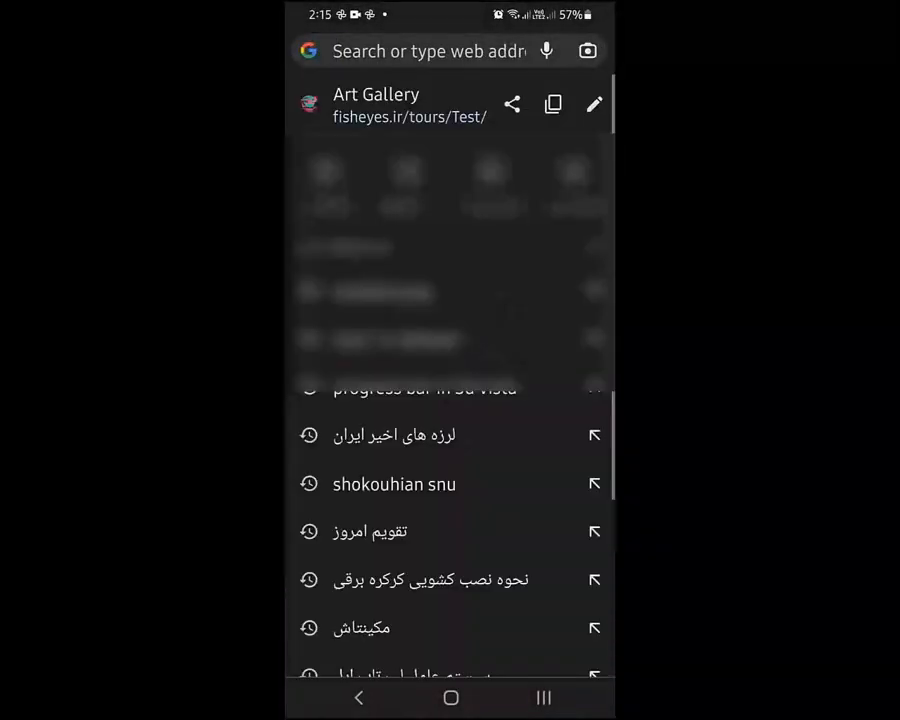
click(594, 104)
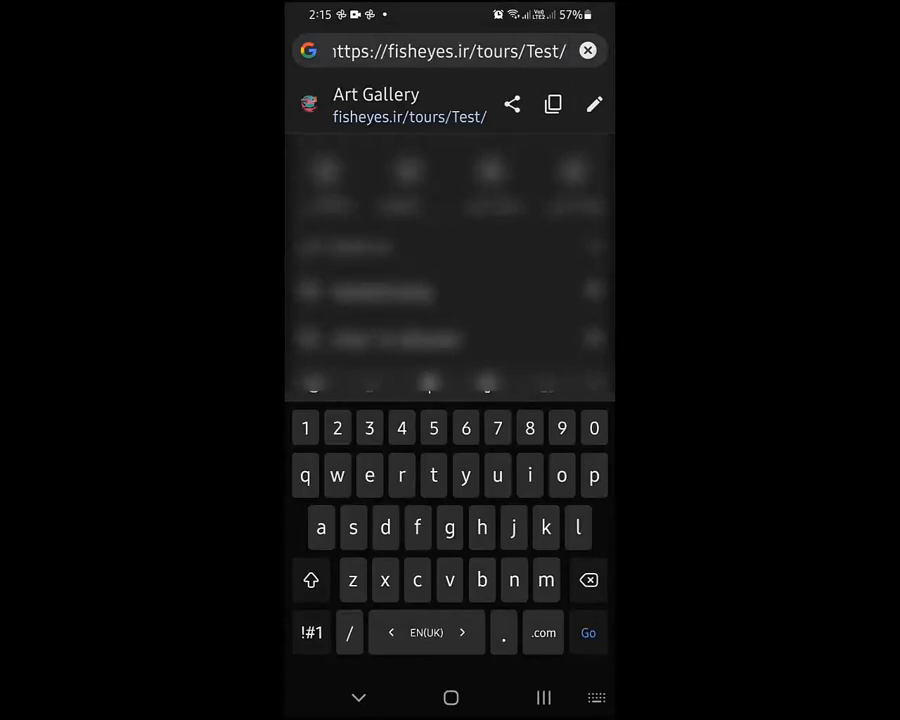
key(Return)
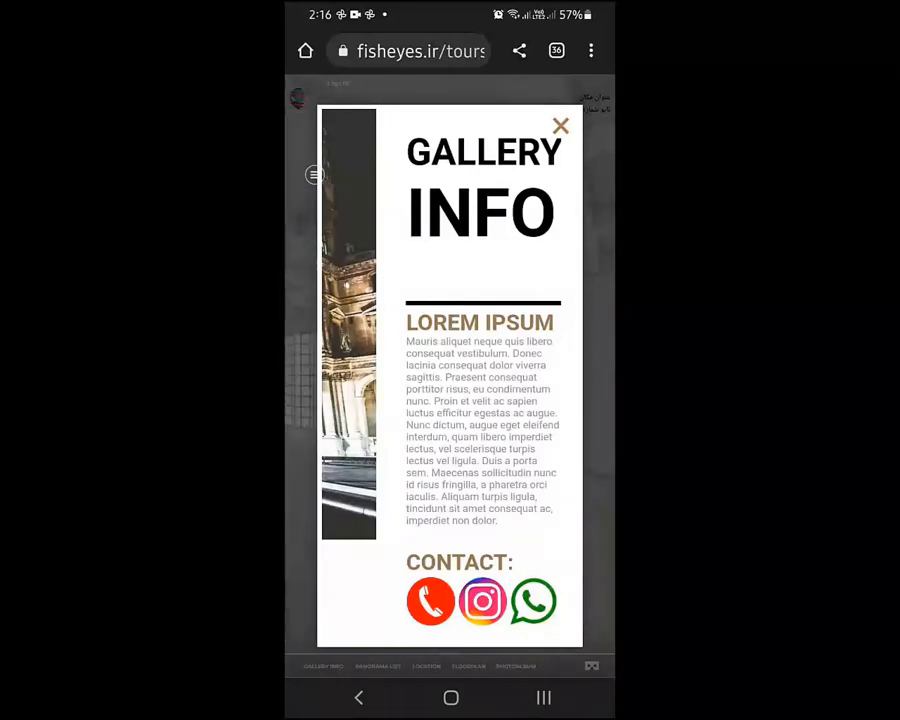
Test the phone contact link in the gallery info window, then return to the tour and close that window
scroll(483, 430, down, 1)
scroll(483, 430, up, 1)
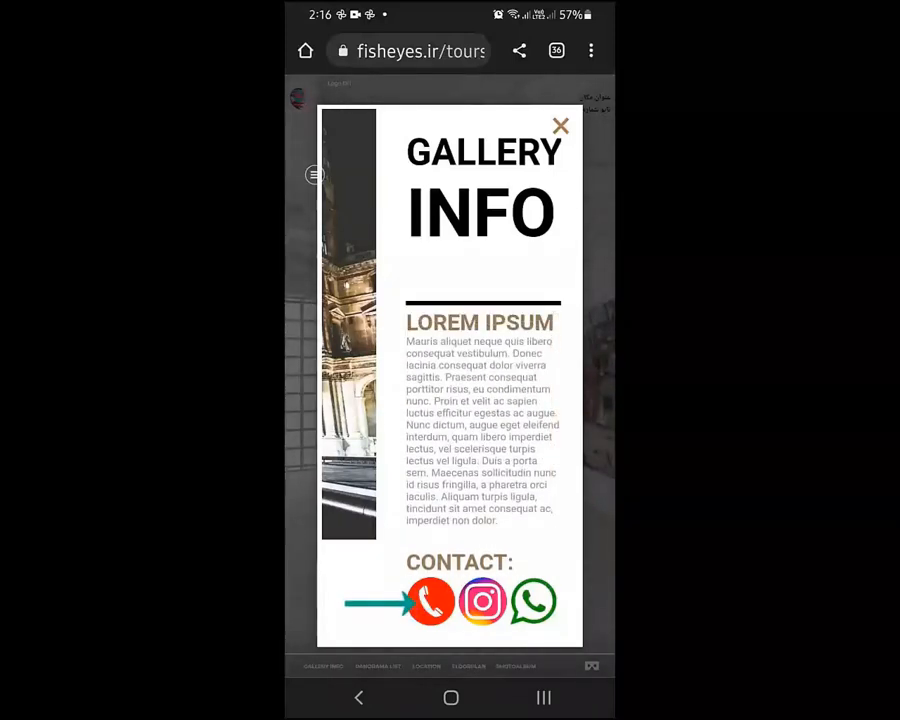
click(431, 602)
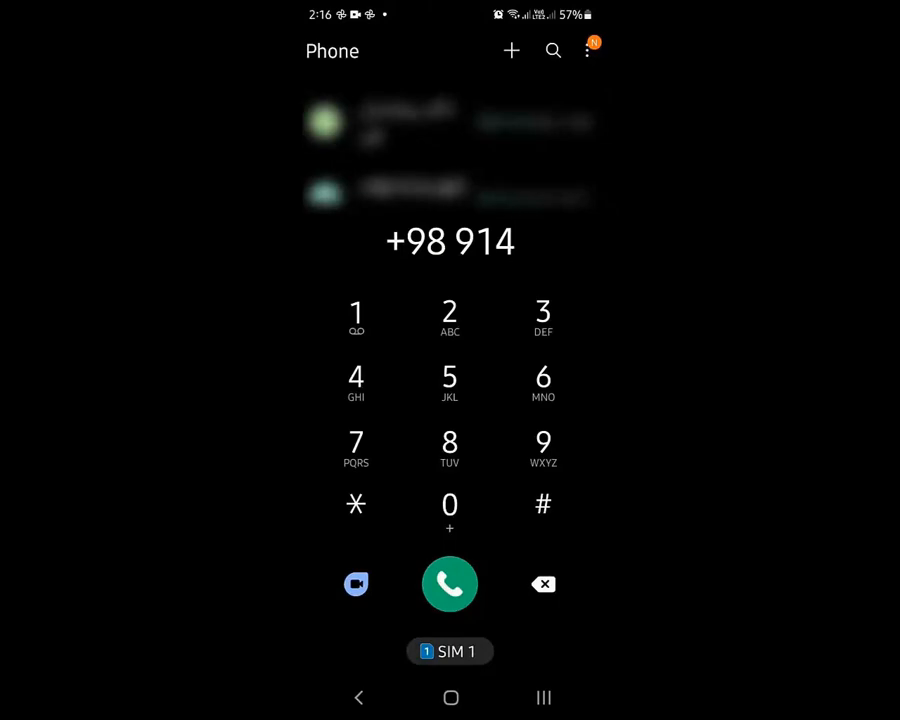
click(543, 697)
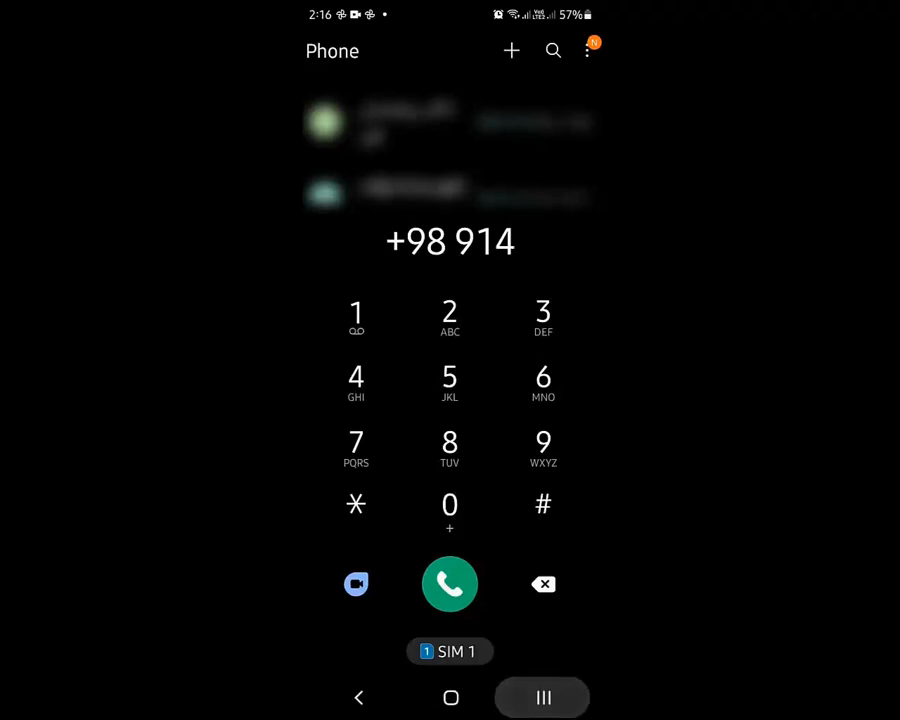
click(448, 333)
click(560, 126)
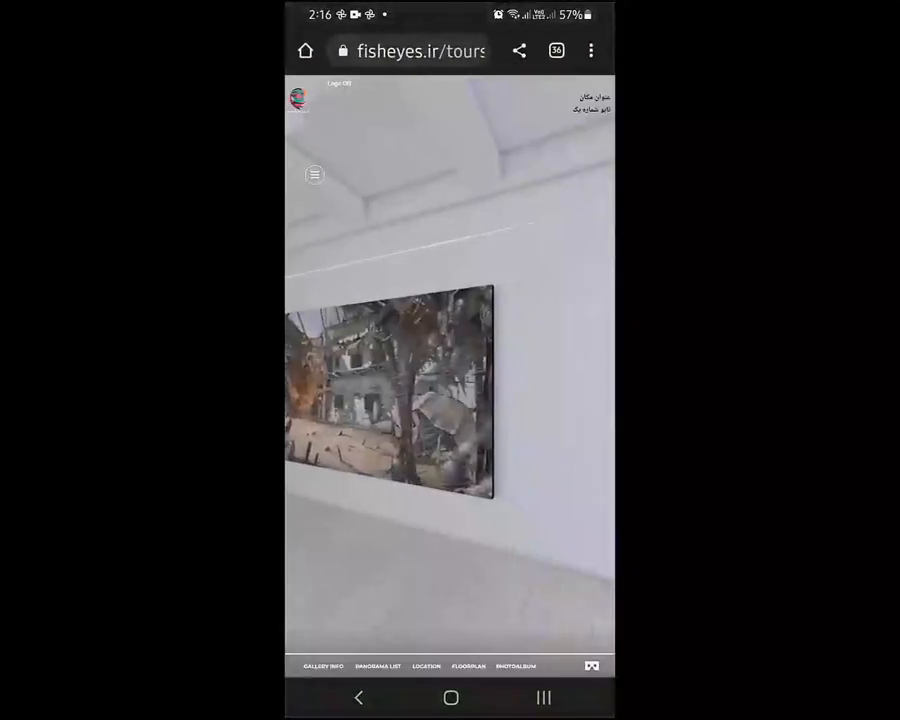
Look around the first gallery panorama, turning past the windows to the row of paintings and the floor hotspots
mouse_move(370, 420)
mouse_down()
mouse_move(580, 415)
mouse_move(560, 410)
mouse_up()
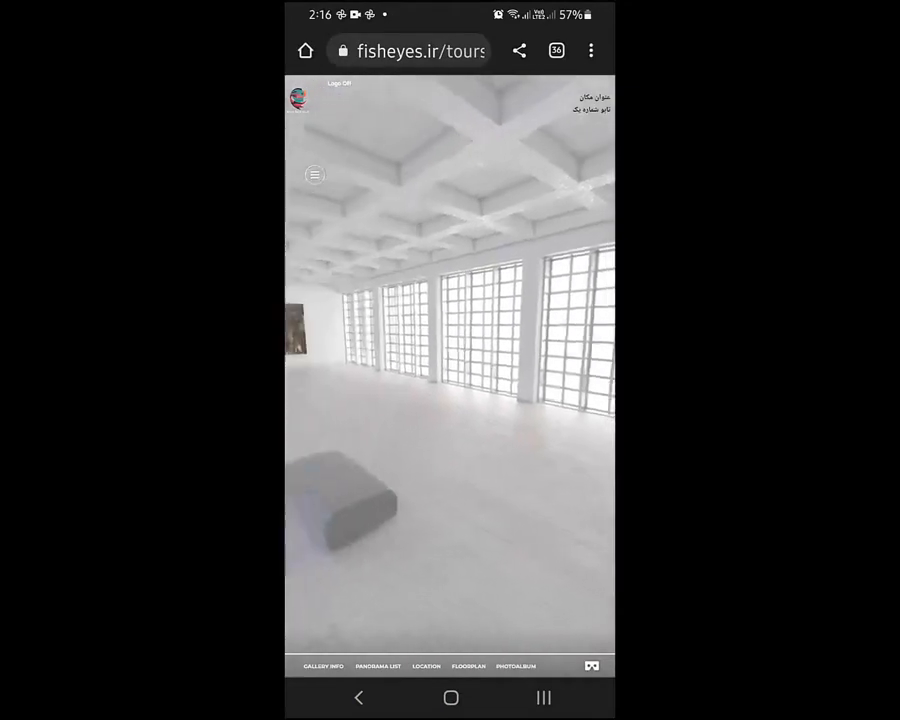
drag(360, 440, 540, 400)
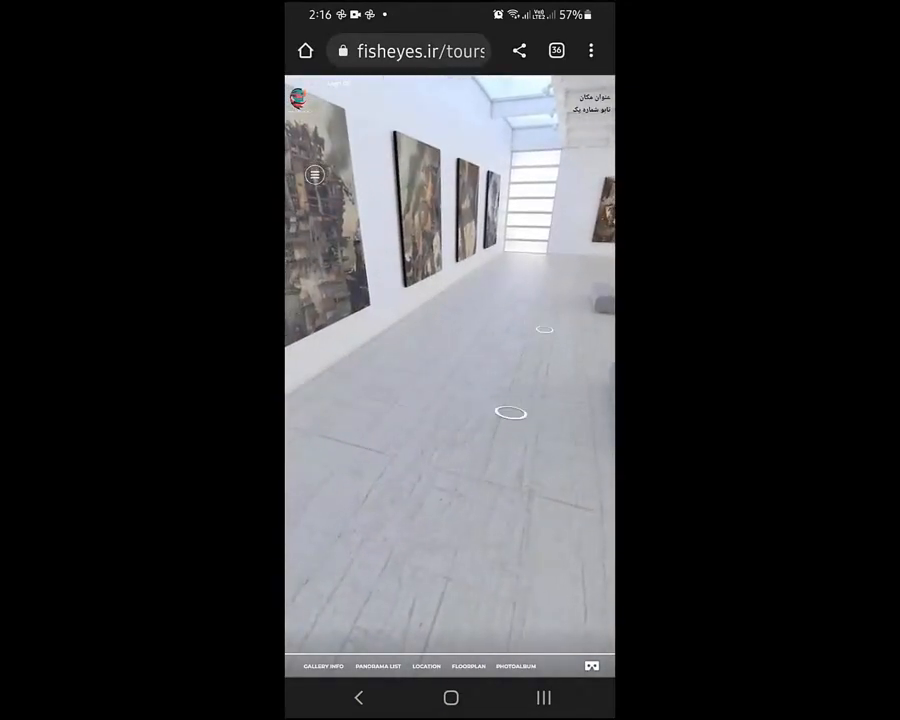
drag(490, 420, 425, 450)
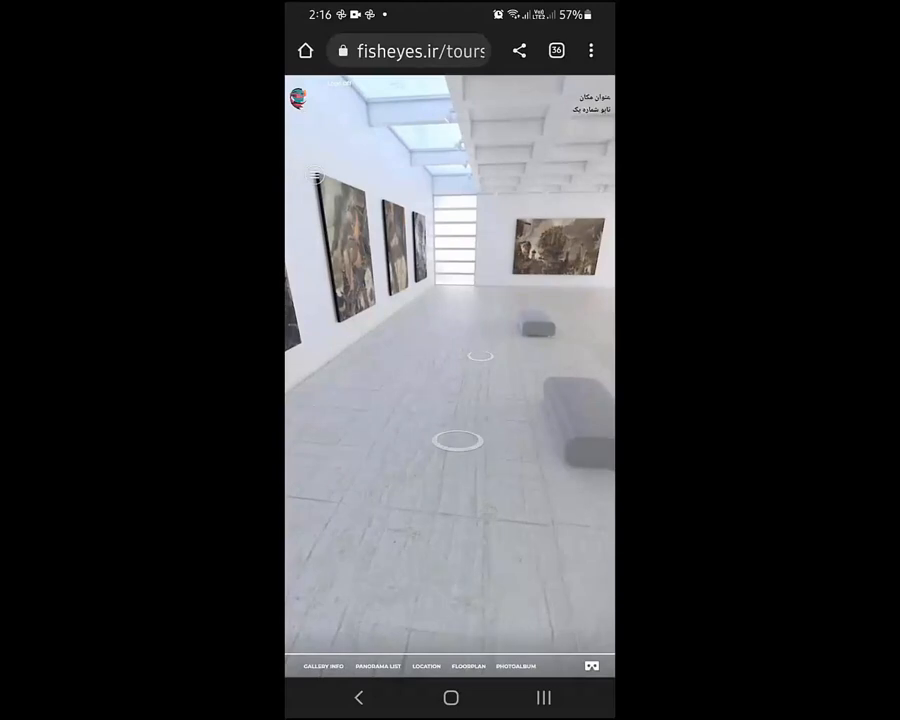
View the tour's gallery info and location windows, closing each one after checking it
click(323, 666)
click(560, 125)
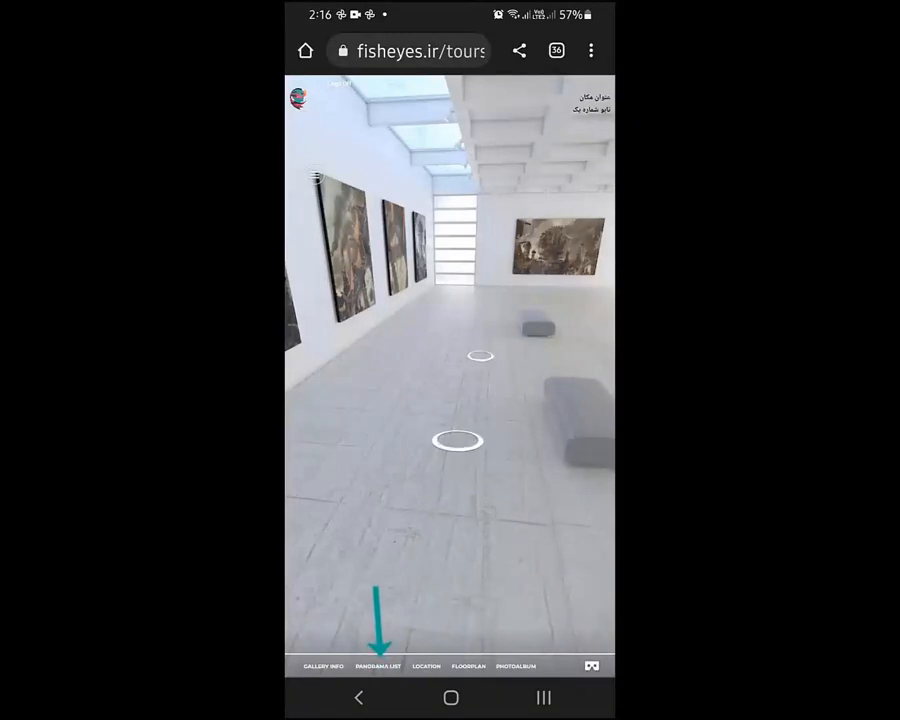
click(426, 666)
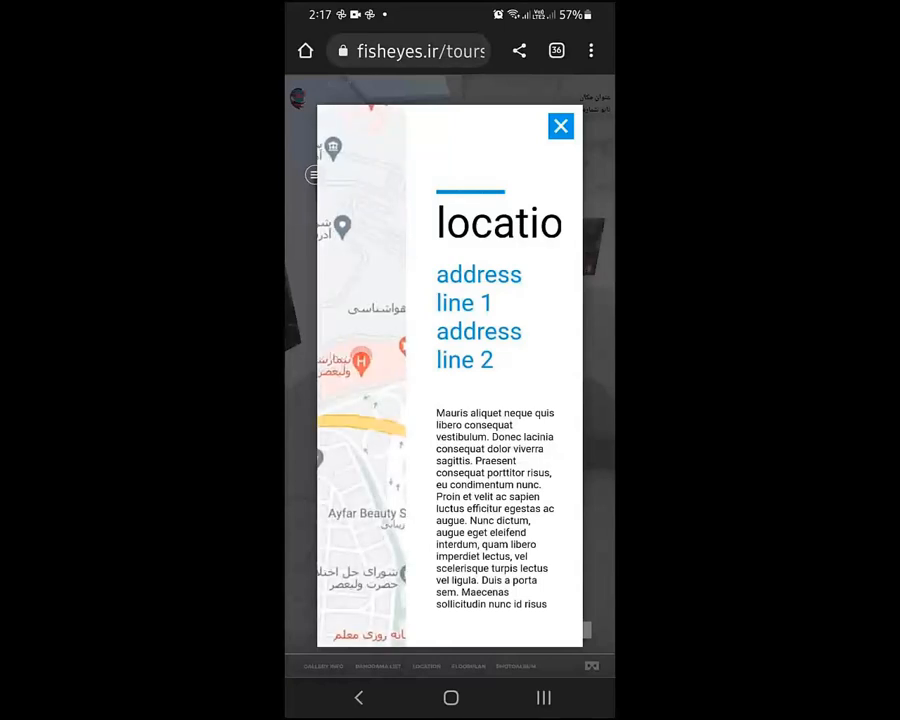
click(561, 126)
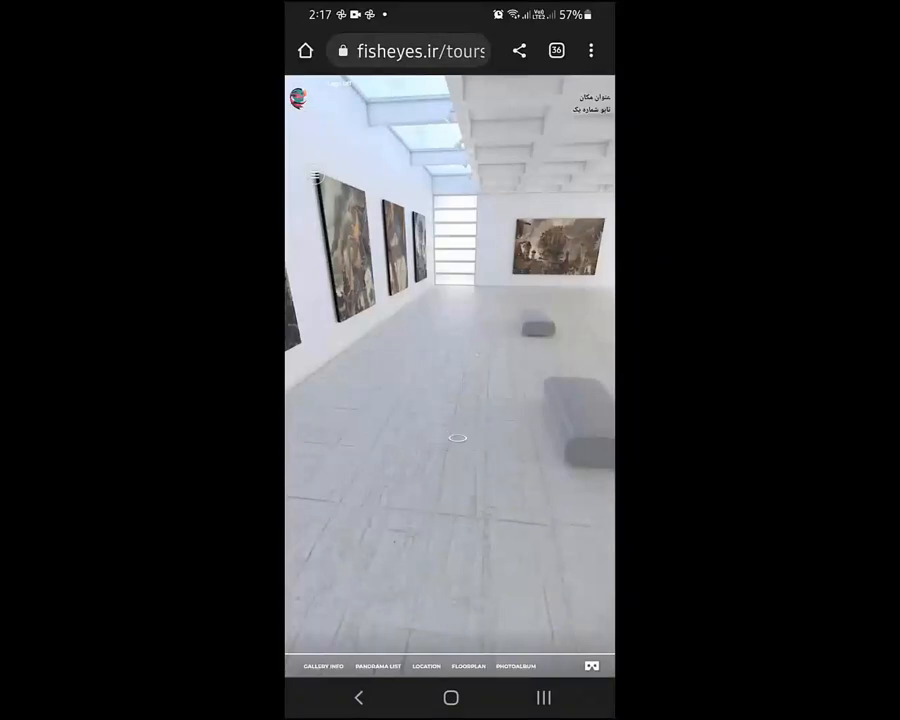
Switch to the third panorama from the floor plan, and view the tour's photo album
click(468, 666)
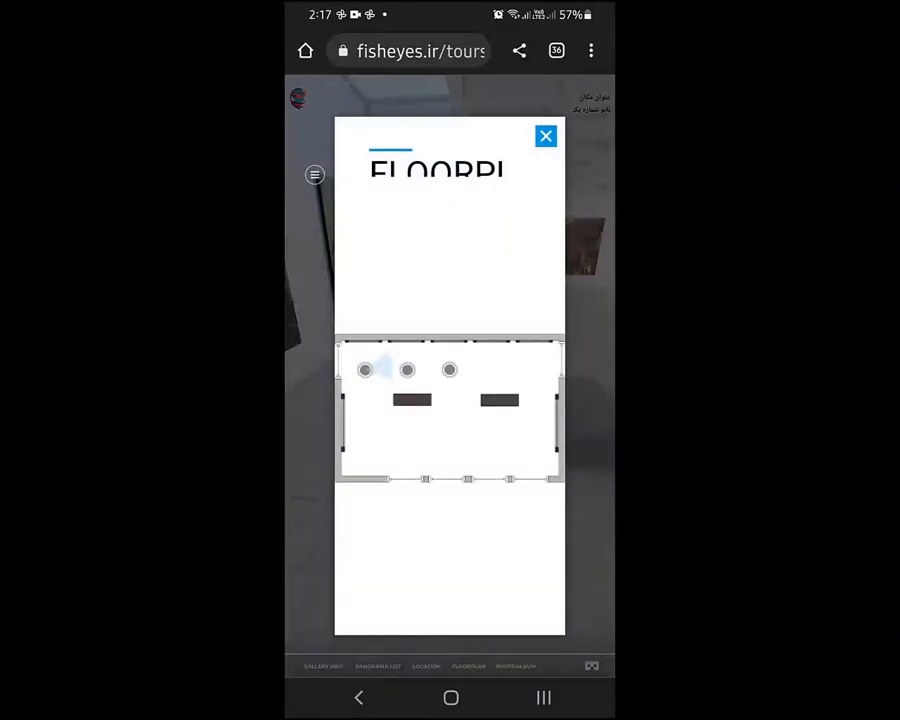
click(450, 370)
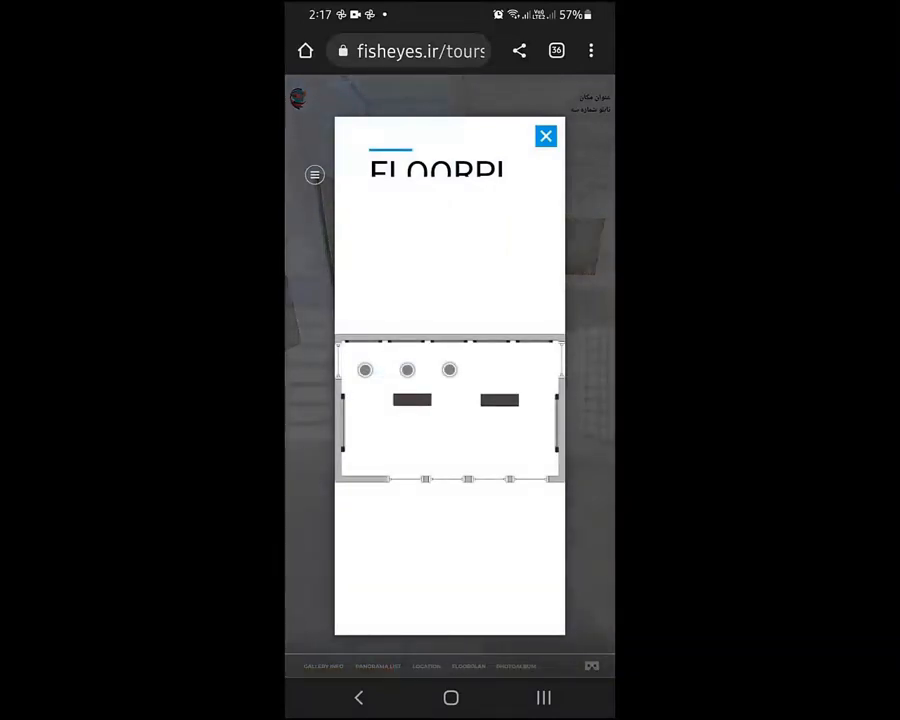
click(546, 136)
click(516, 666)
click(545, 135)
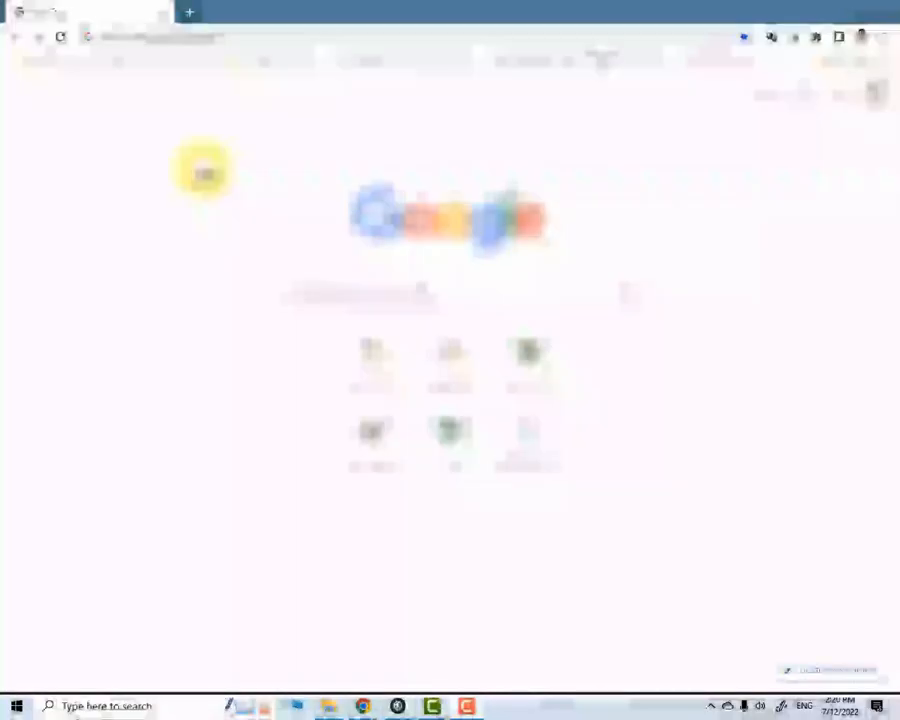
Switch to the desktop Chrome browser and load fisheyes.ir/tours/Test
click(211, 38)
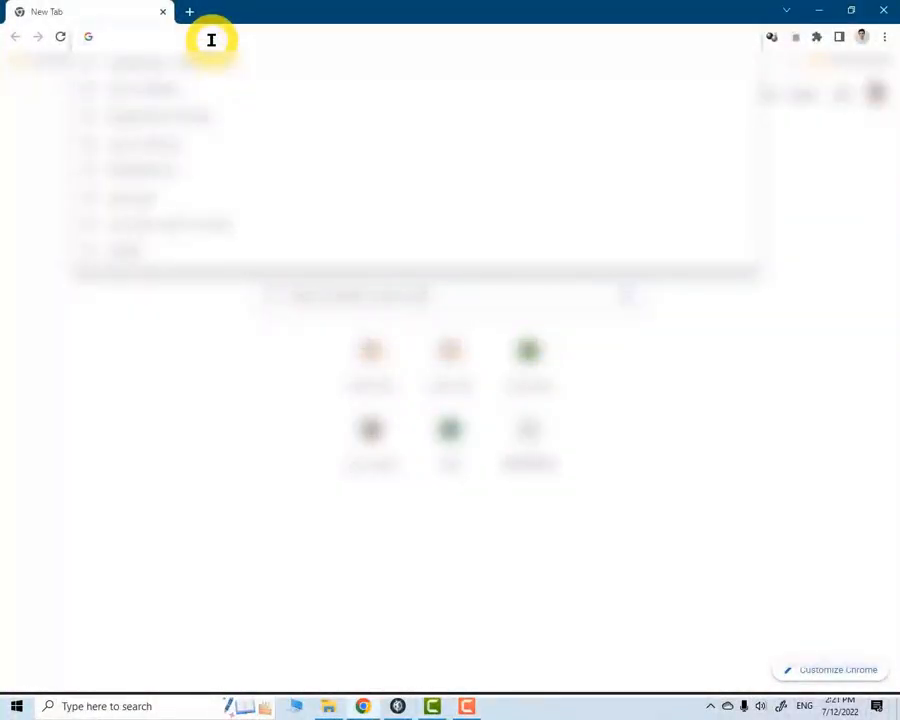
text(fisheyes.ir/)
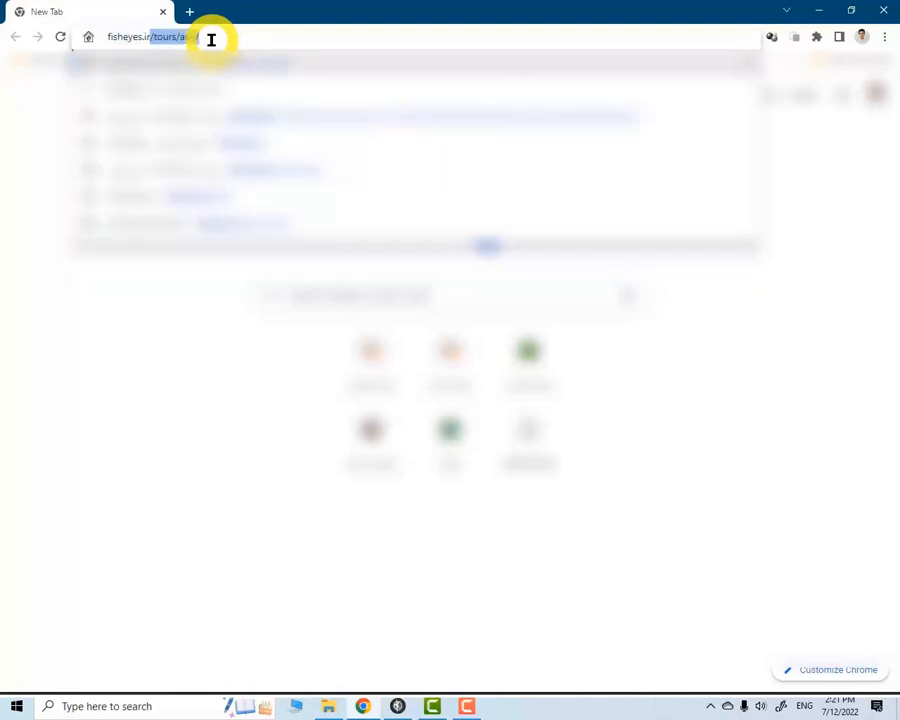
key(Right)
key(BackSpace)
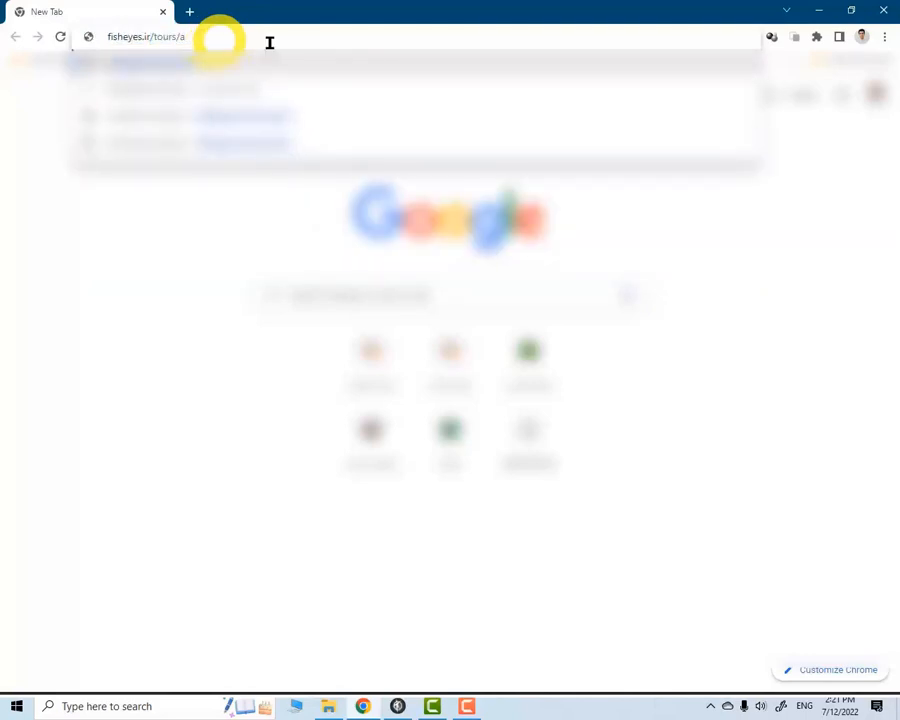
key(BackSpace)
text(Test)
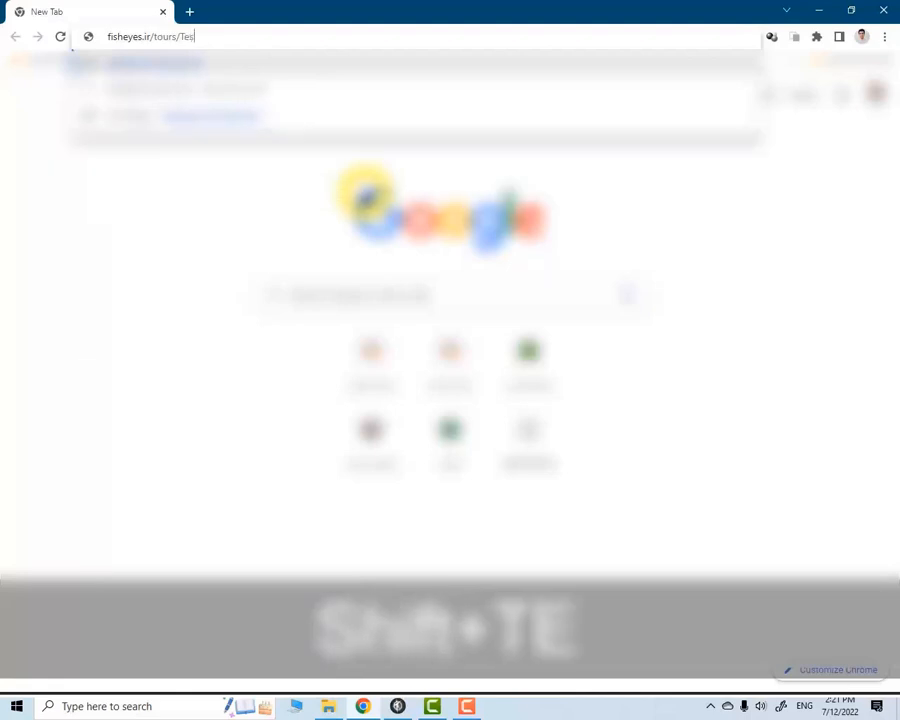
key(End)
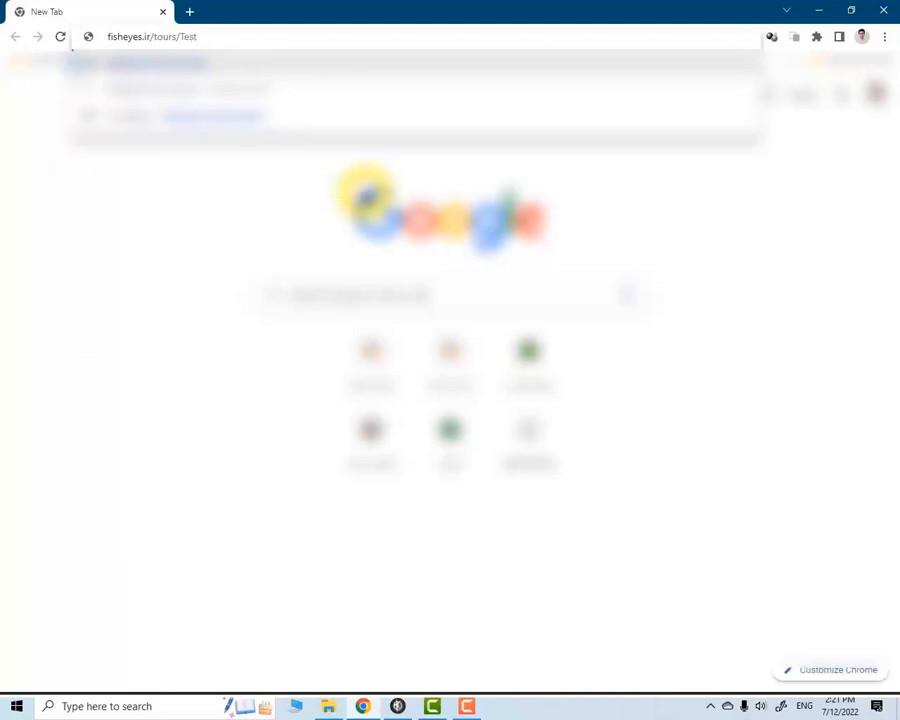
key(Return)
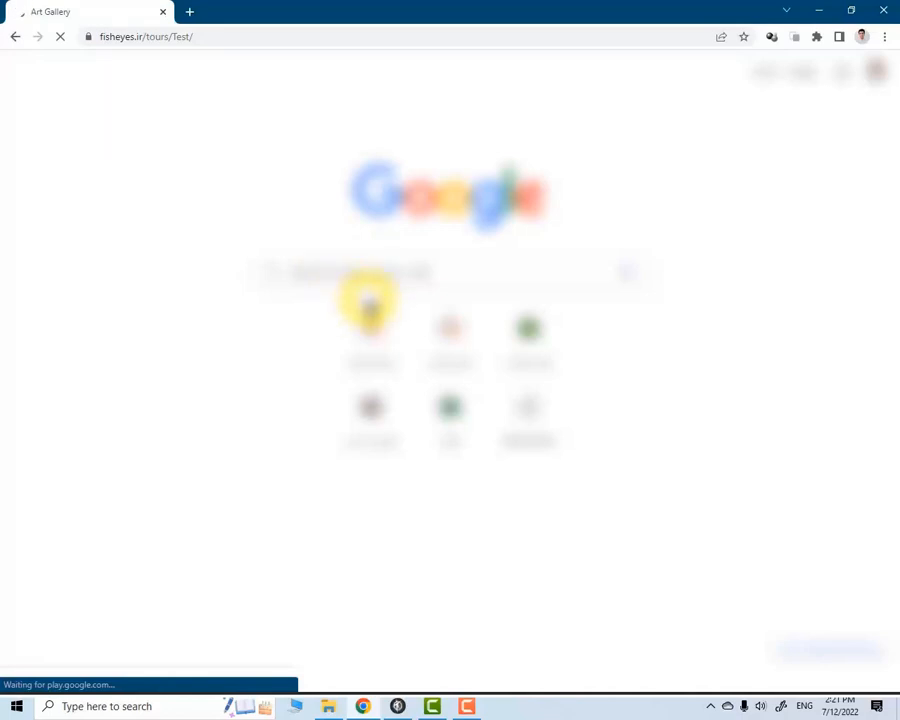
click(219, 37)
click(221, 37)
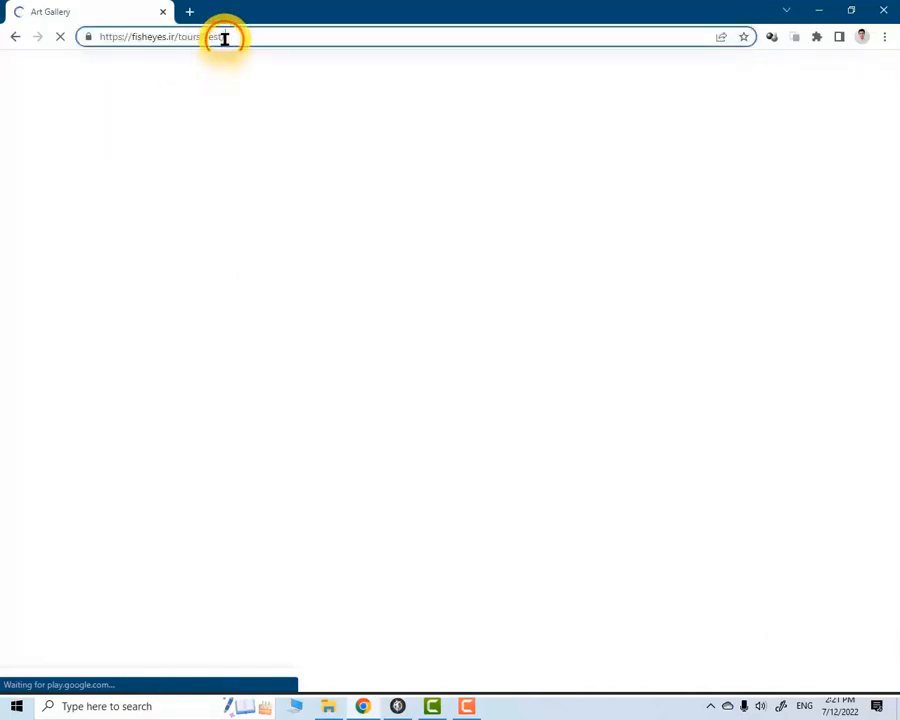
text(index)
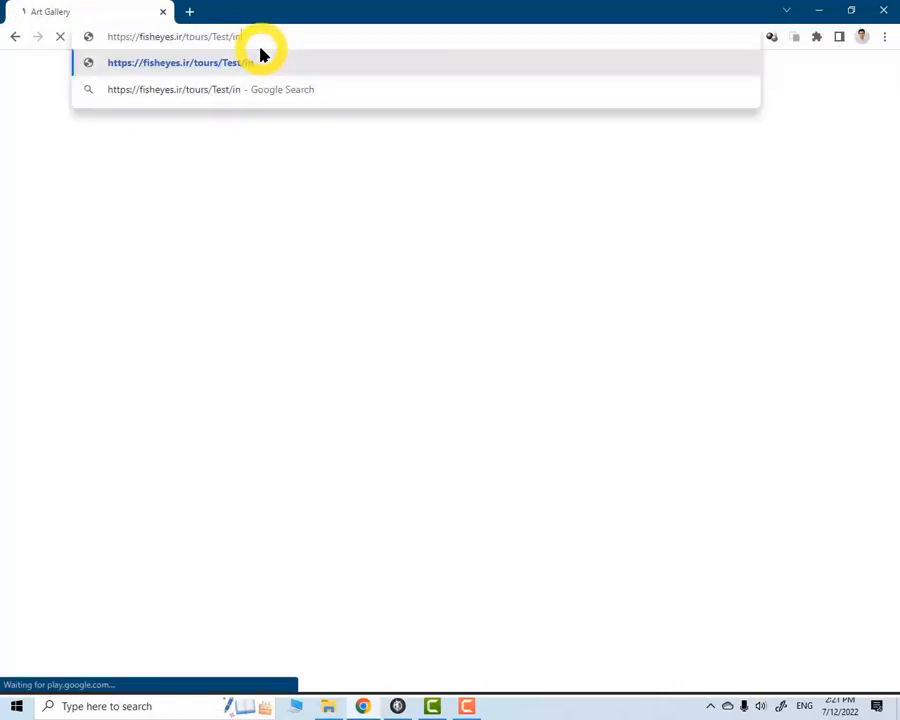
text(.htm)
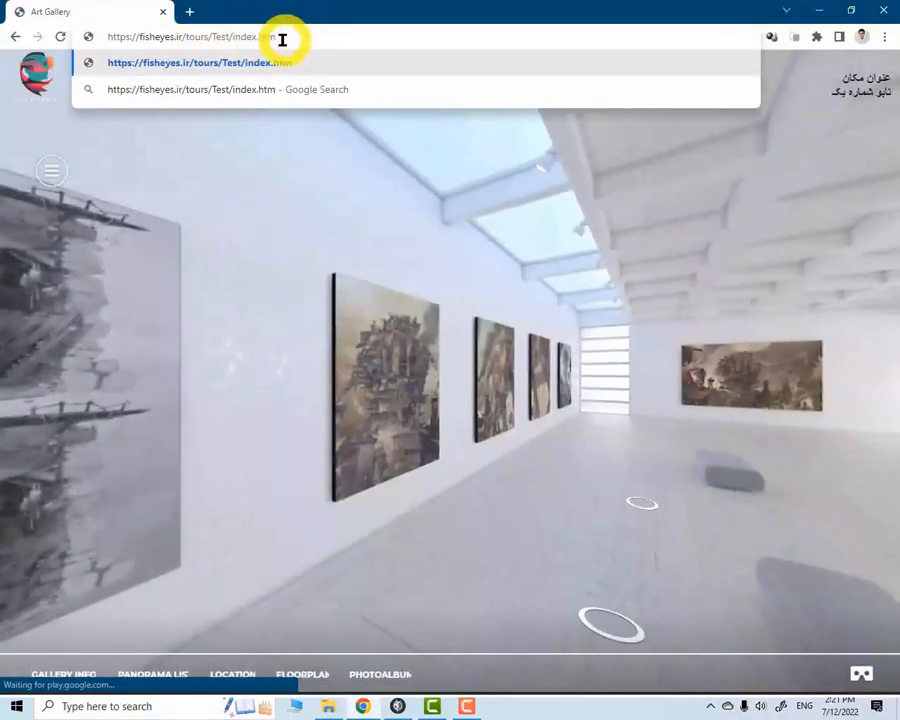
key(Return)
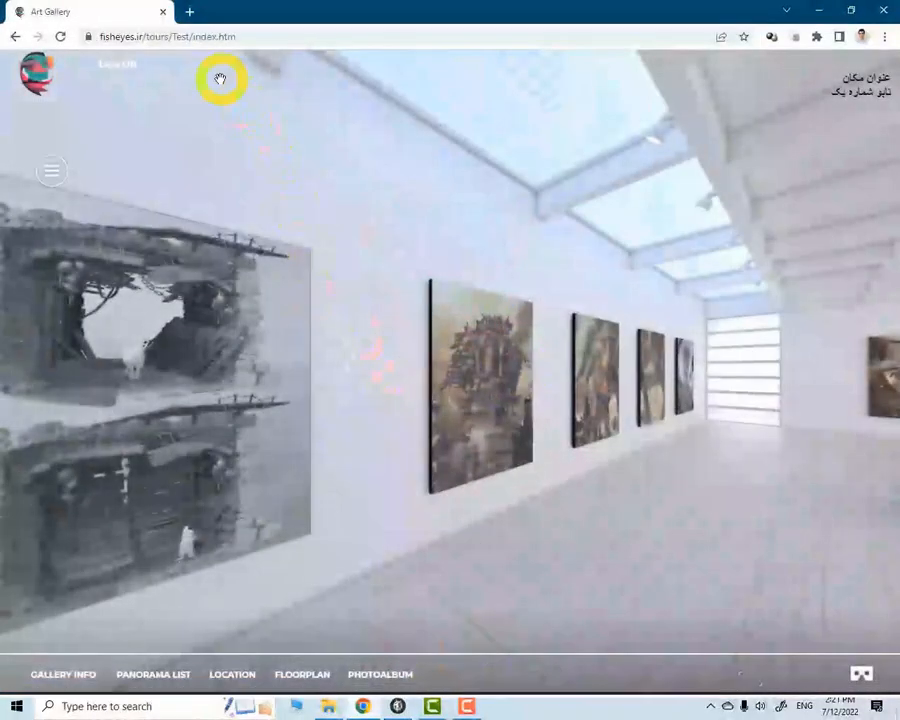
click(249, 36)
click(59, 38)
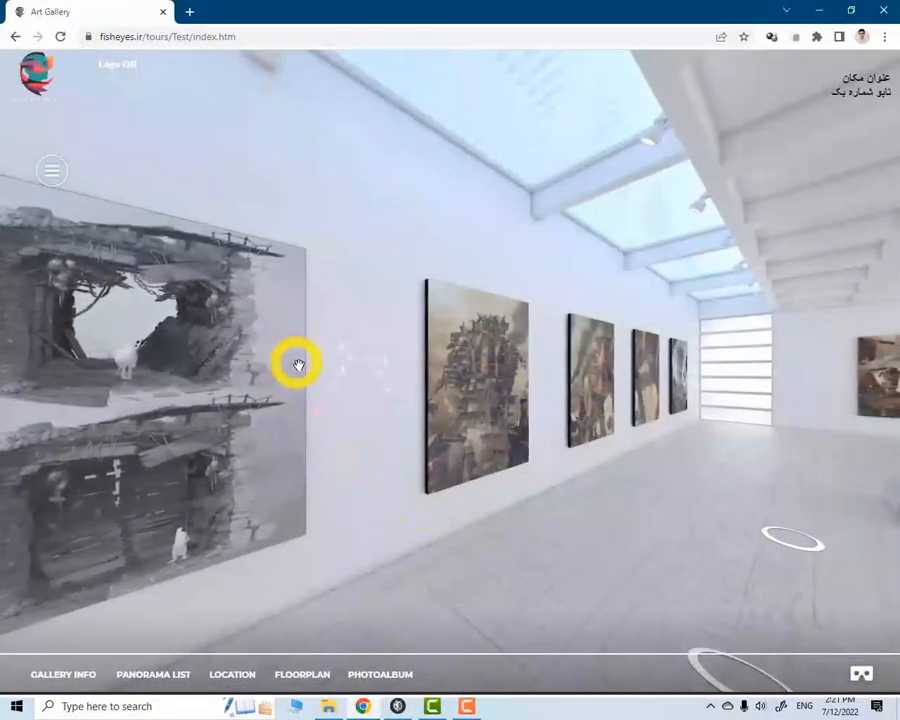
Look around the first panorama and examine the panorama list window on the desktop version of the tour
mouse_move(436, 368)
mouse_down()
mouse_move(532, 328)
mouse_move(514, 350)
mouse_up()
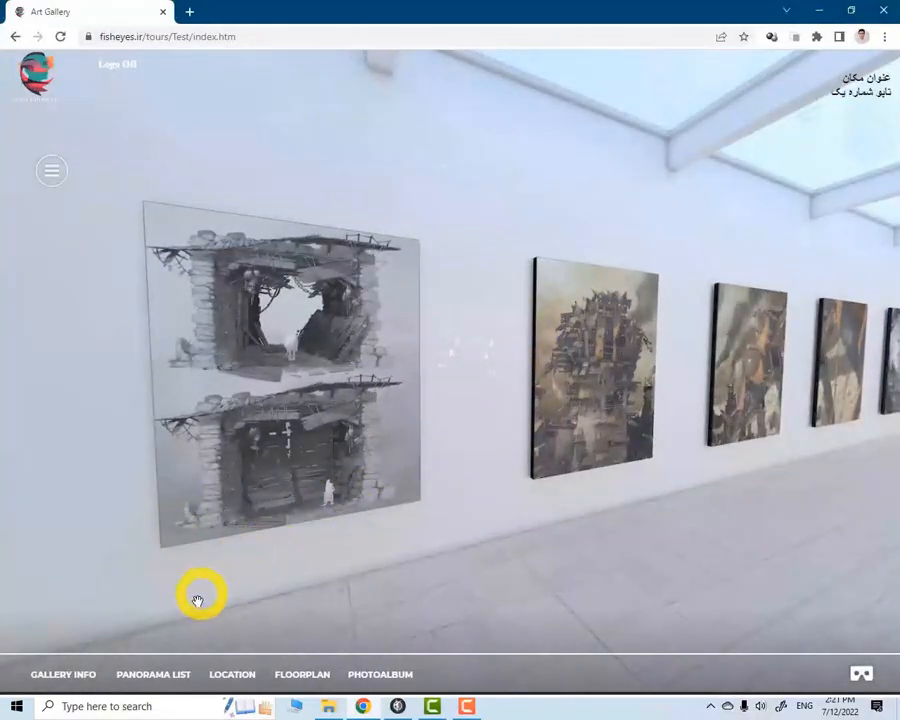
click(140, 673)
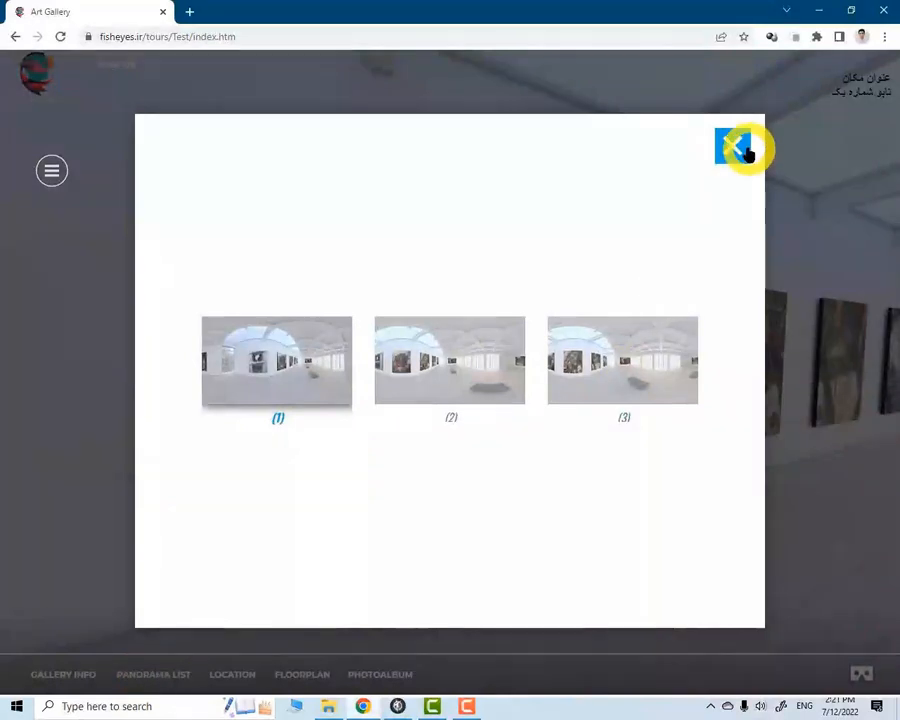
click(736, 150)
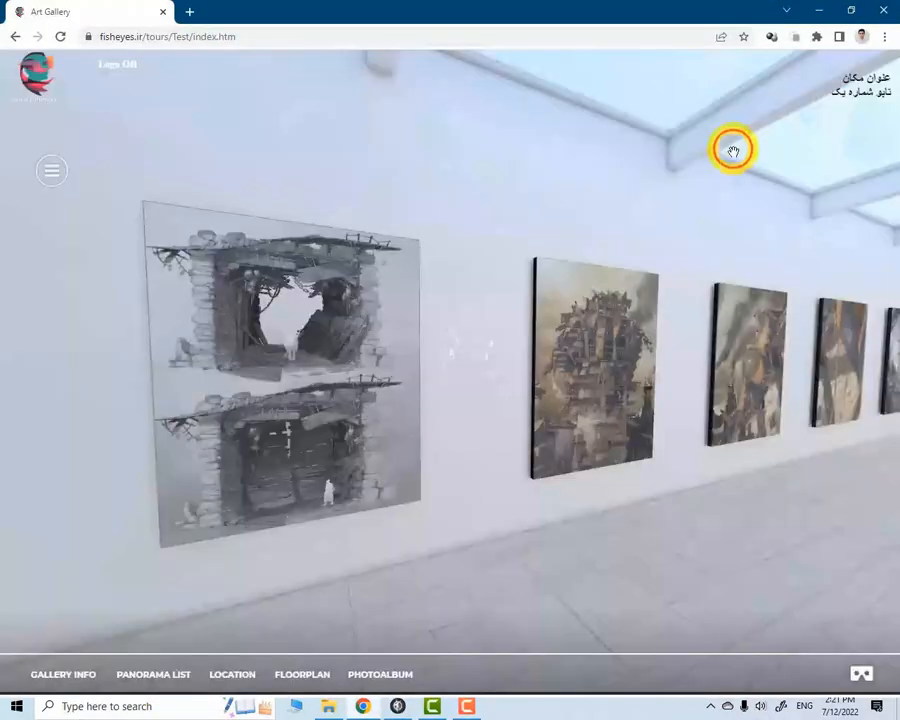
click(148, 672)
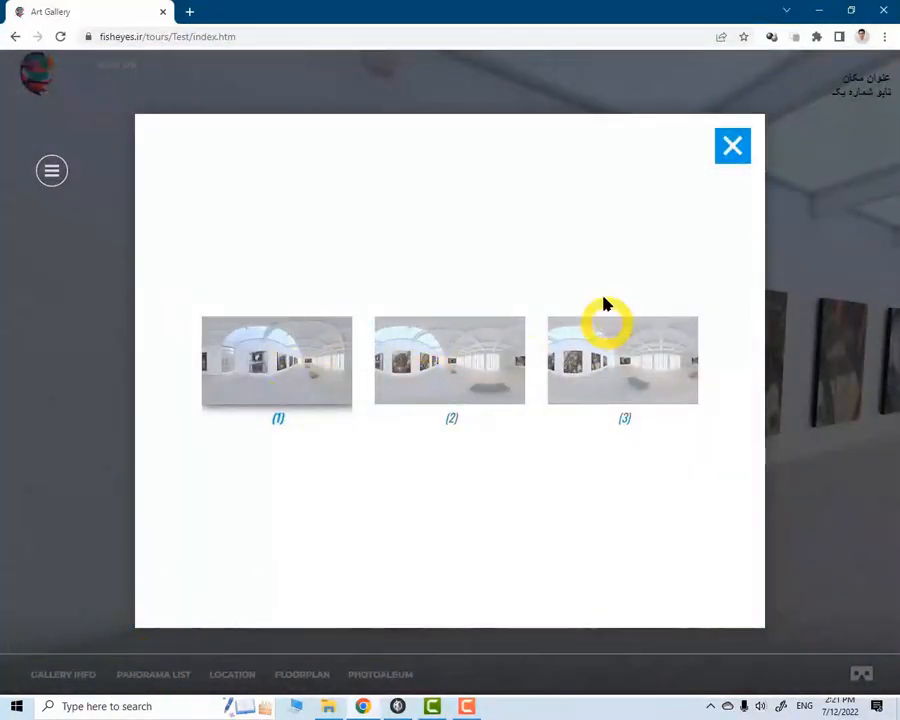
click(733, 146)
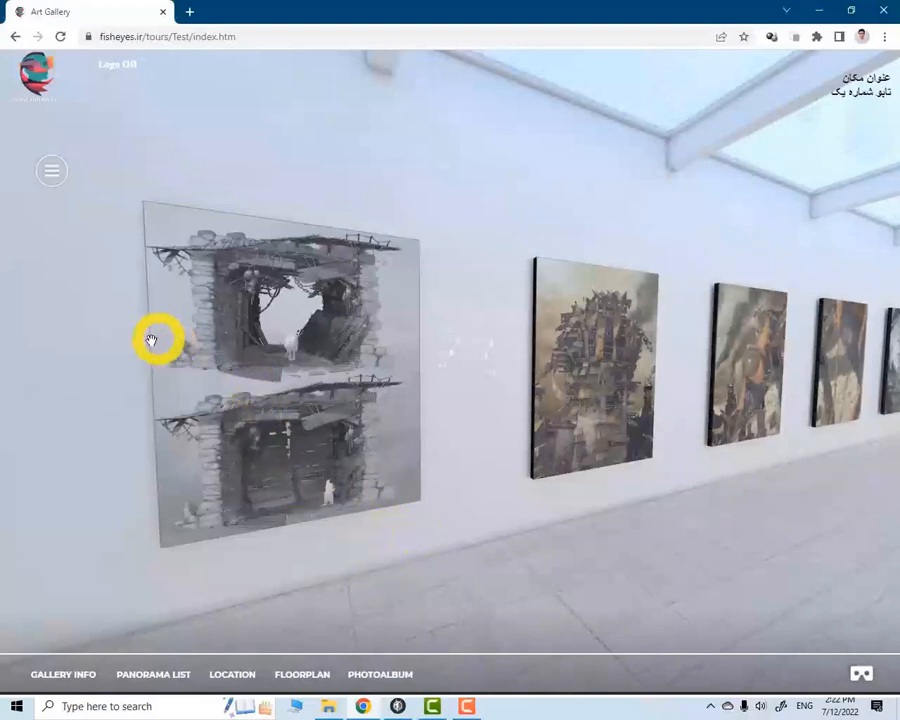
mouse_move(137, 326)
mouse_down()
mouse_move(165, 352)
mouse_move(151, 370)
mouse_up()
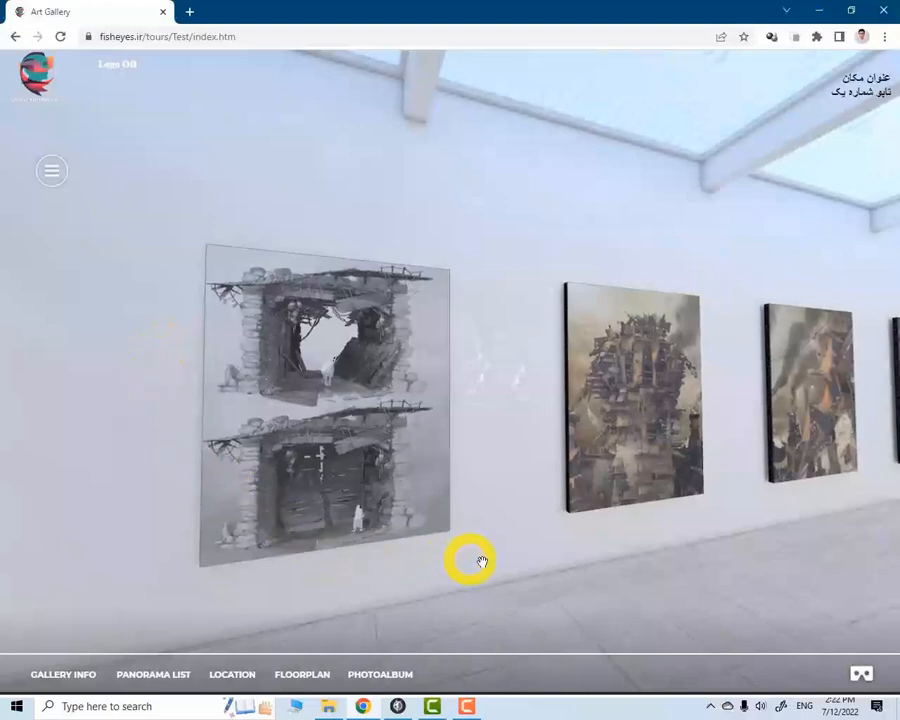
Look around the first panorama, and check that the photo album window opens and closes
drag(663, 480, 546, 430)
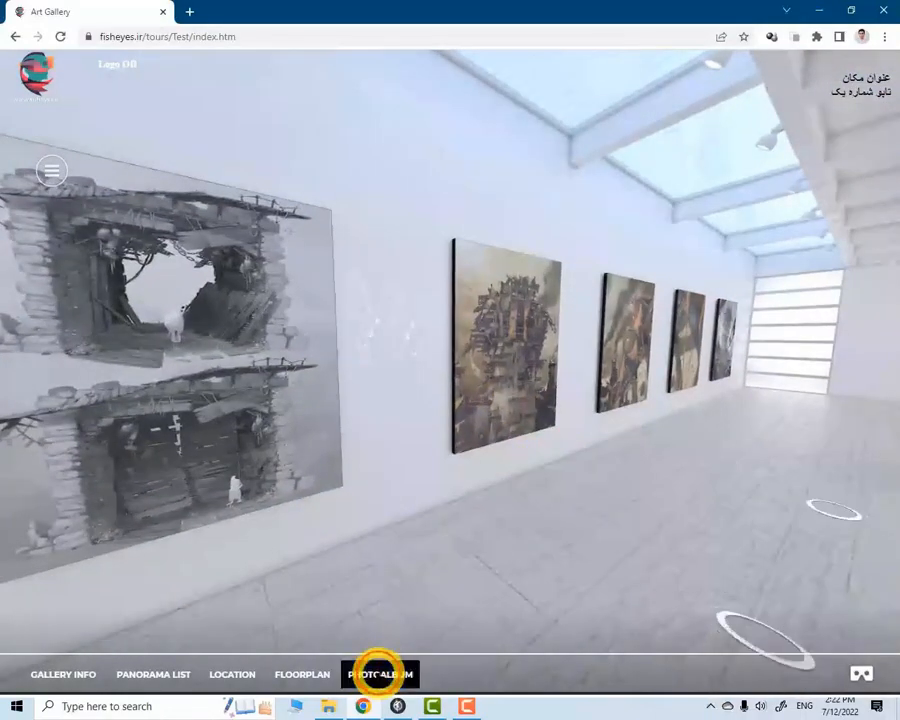
click(378, 673)
click(731, 128)
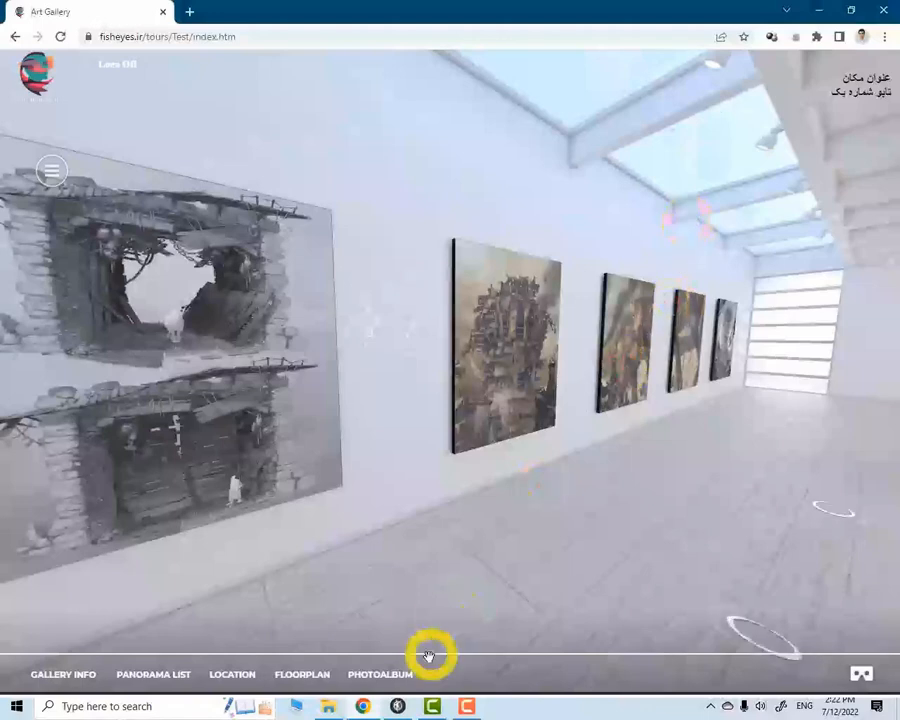
Reopen the photo album, browse its photos backward and forward, and close it
click(386, 684)
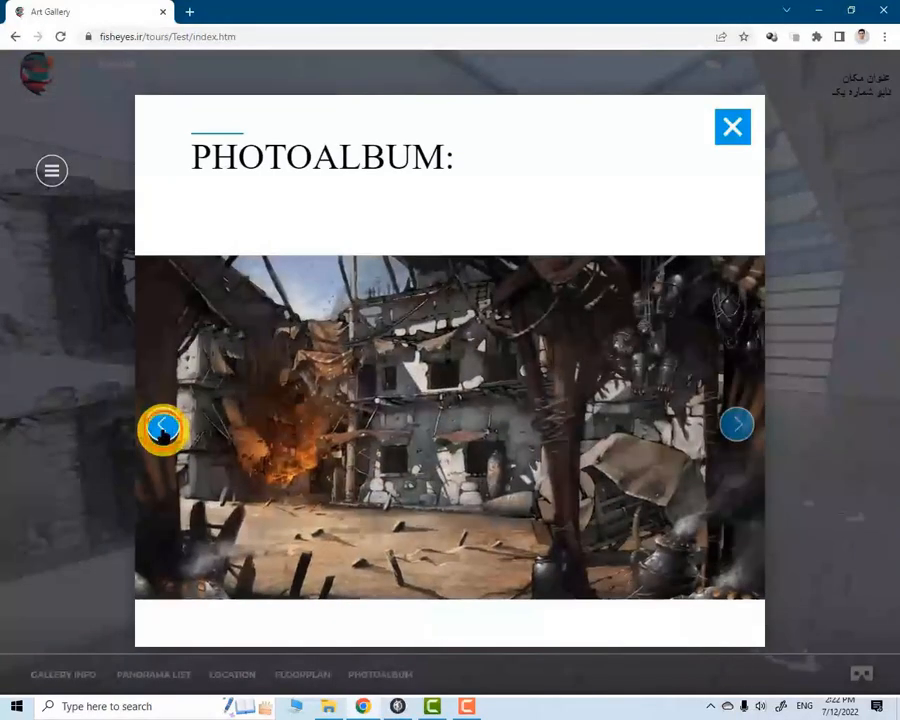
click(161, 424)
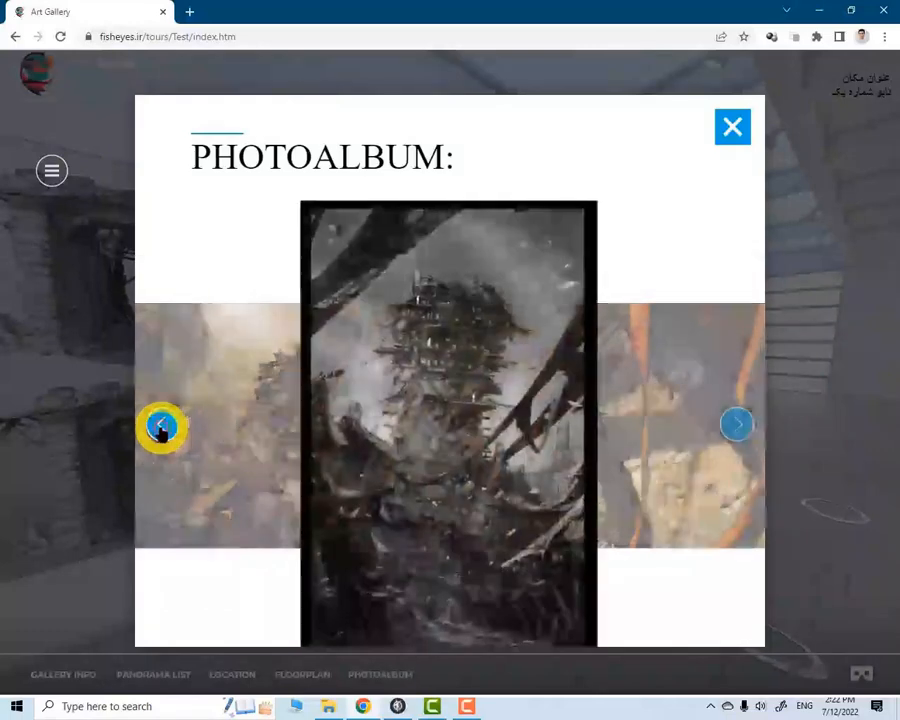
click(161, 424)
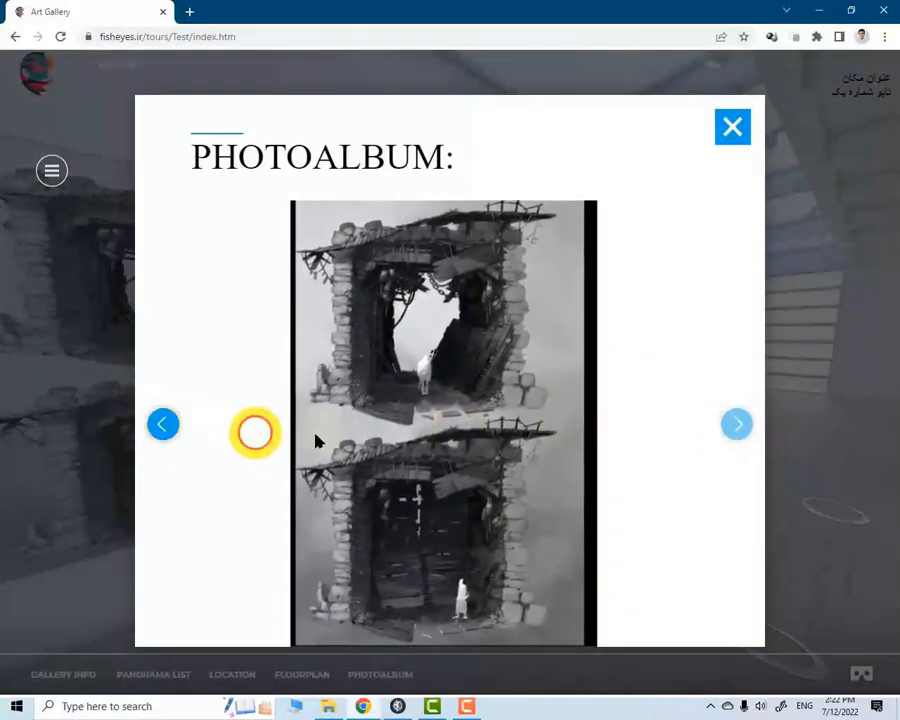
click(736, 424)
click(738, 424)
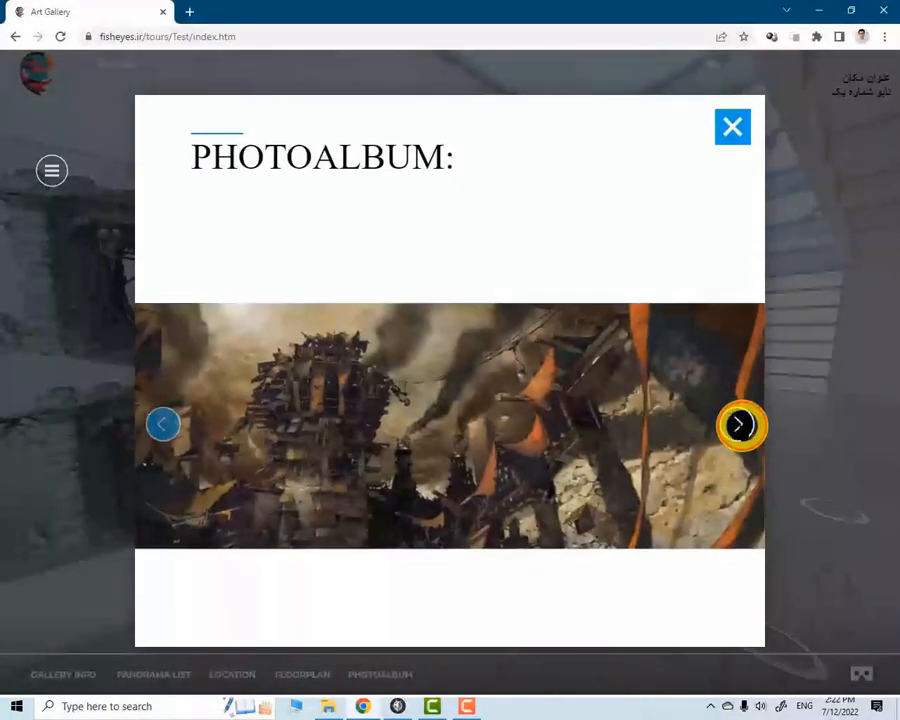
click(739, 424)
click(163, 425)
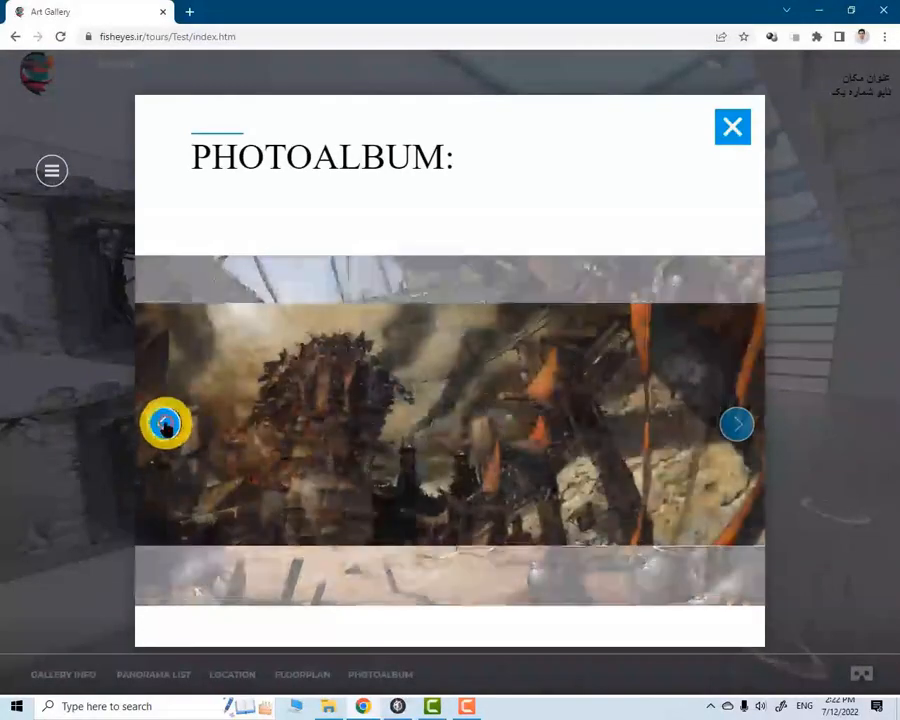
click(163, 424)
click(736, 424)
click(164, 424)
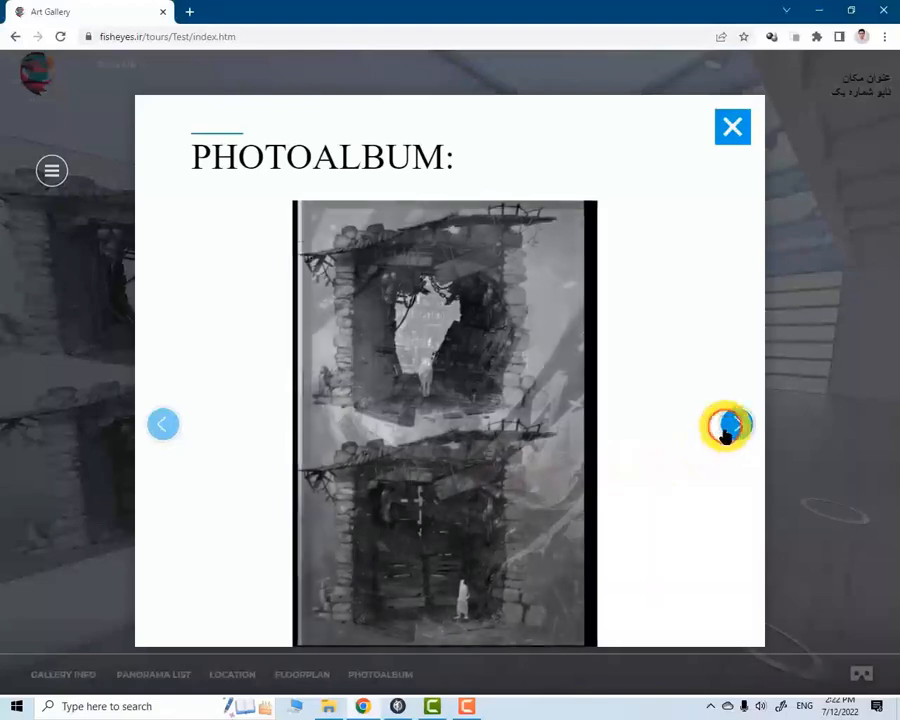
click(733, 425)
click(733, 425)
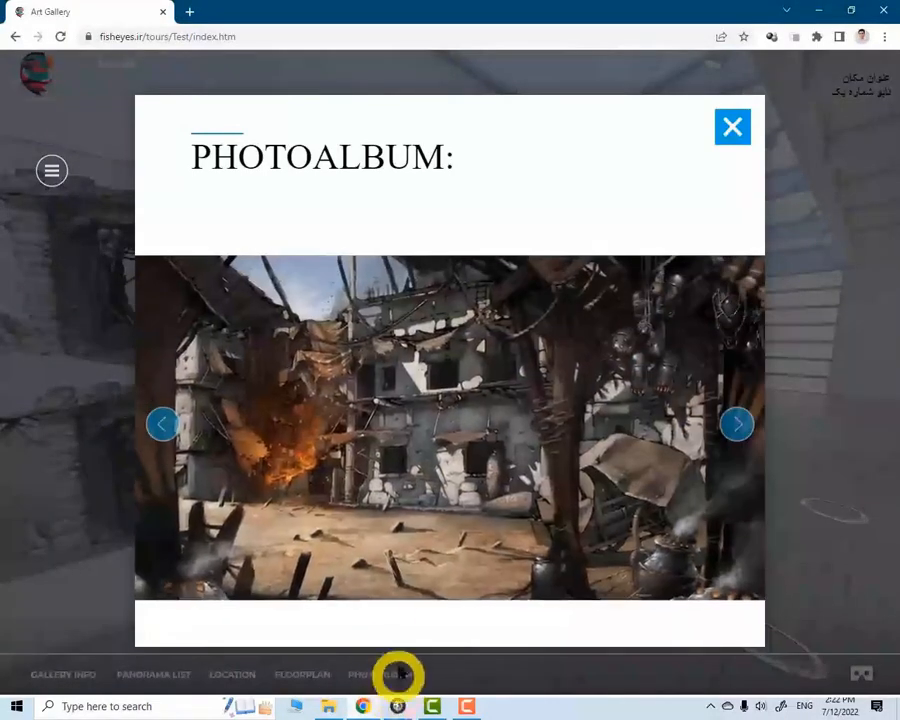
click(733, 126)
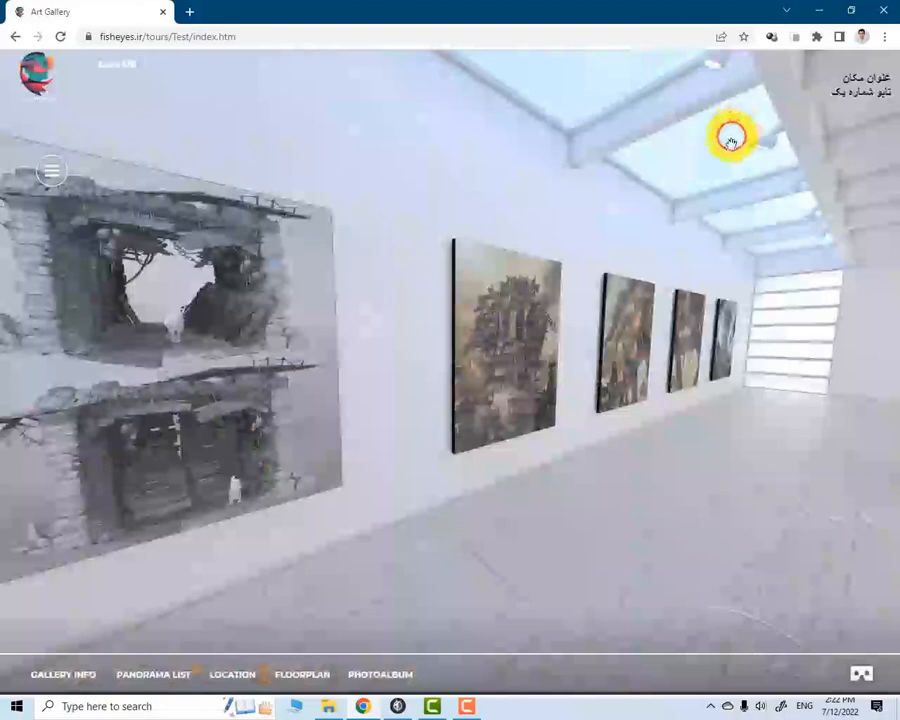
Go to the third panorama from the floor plan, and look around the paintings there
click(302, 674)
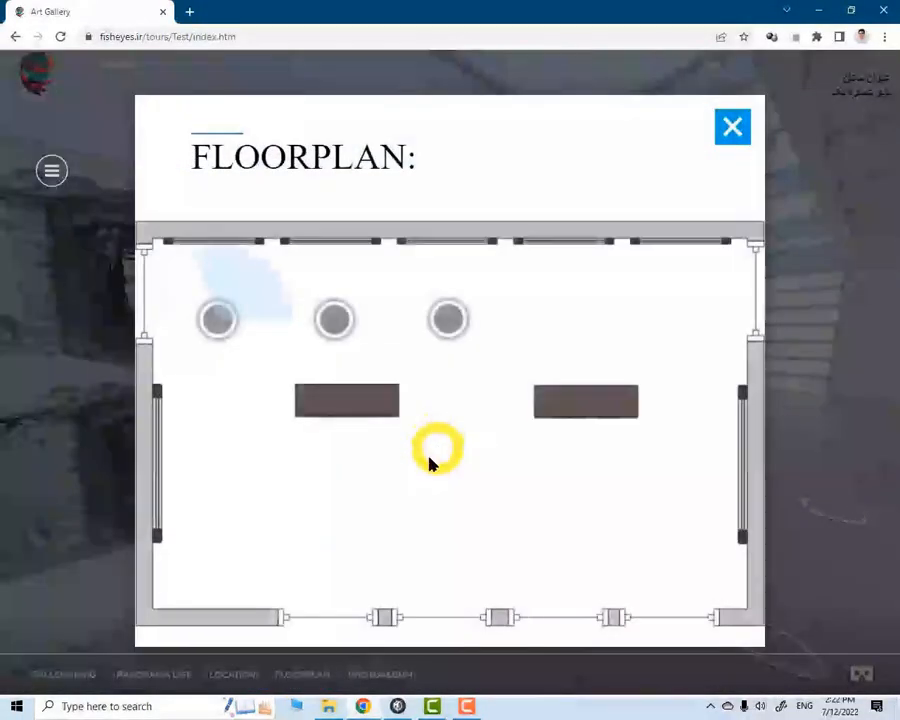
click(448, 320)
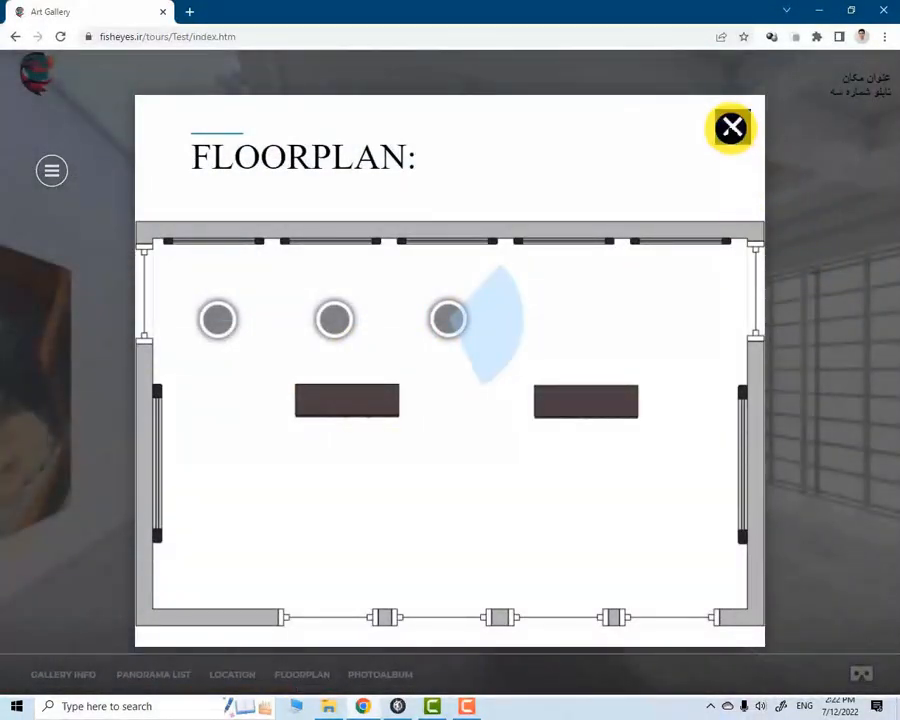
click(731, 126)
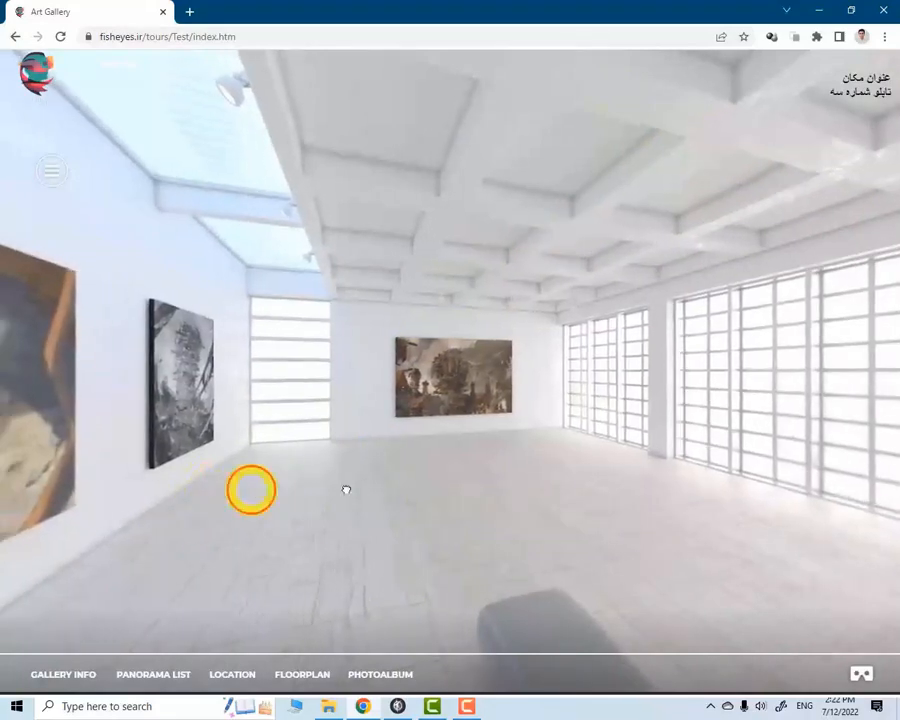
drag(346, 489, 520, 476)
drag(321, 468, 567, 444)
Check the tour's panorama list window and its location window, closing each one
click(178, 676)
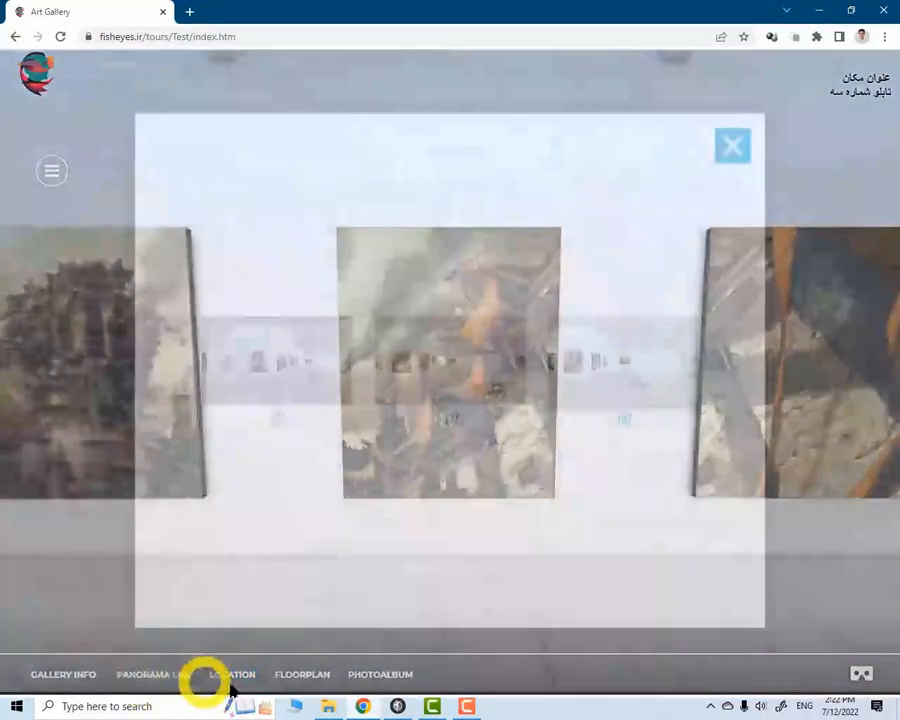
click(730, 144)
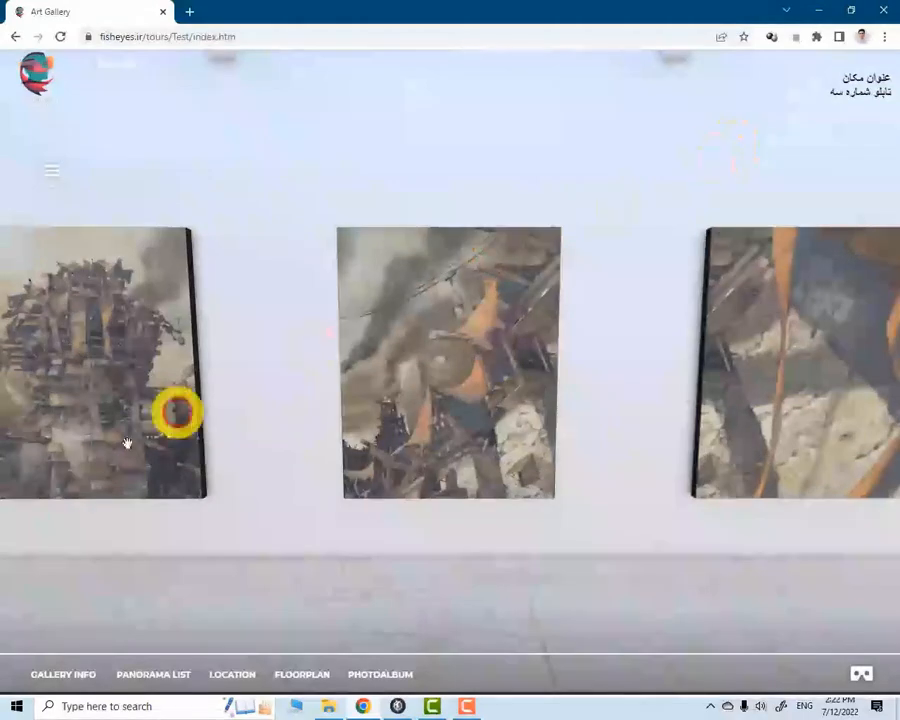
click(65, 684)
click(233, 686)
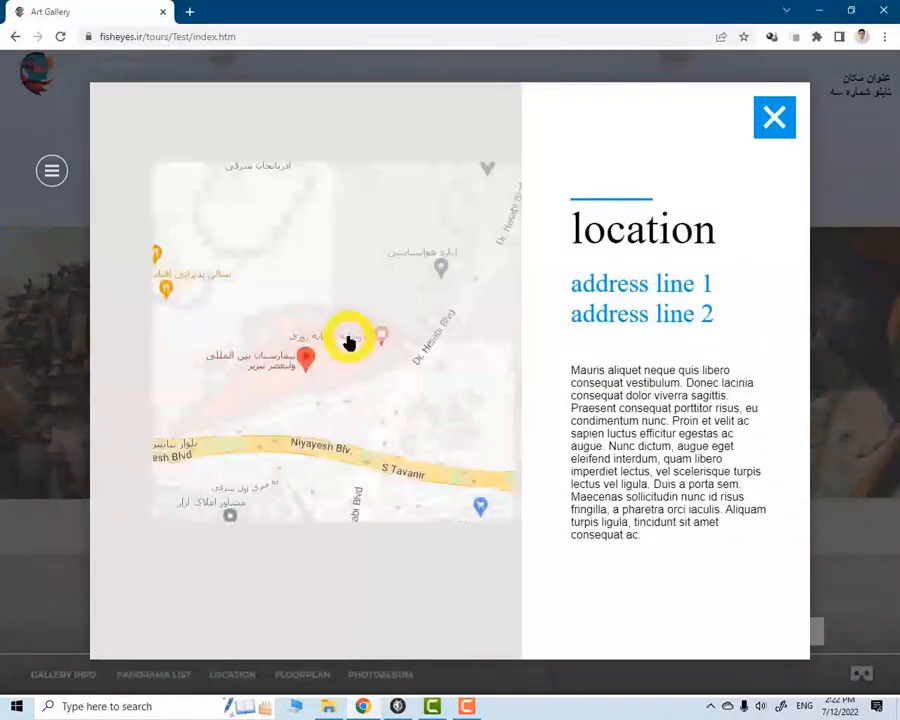
click(773, 115)
Test the phone contact link in the gallery info window, and close the call tab and the info window
click(55, 677)
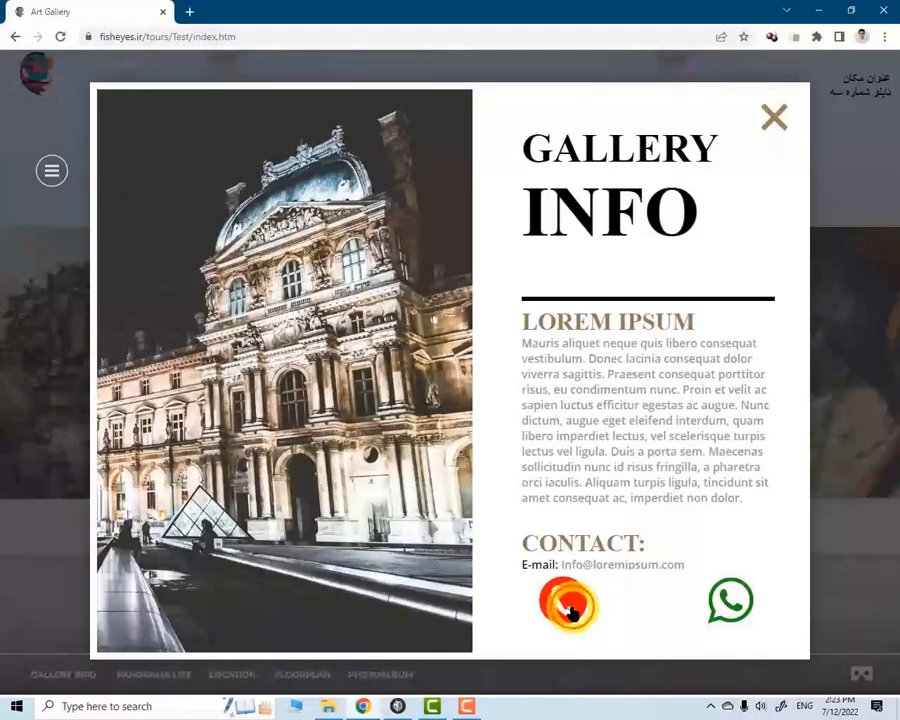
click(570, 605)
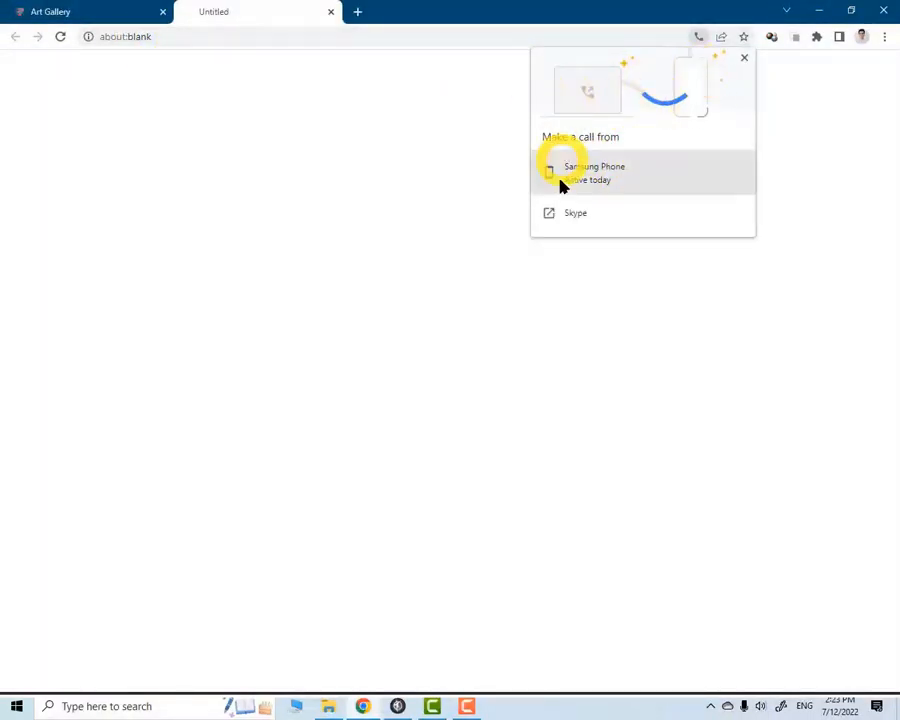
click(331, 11)
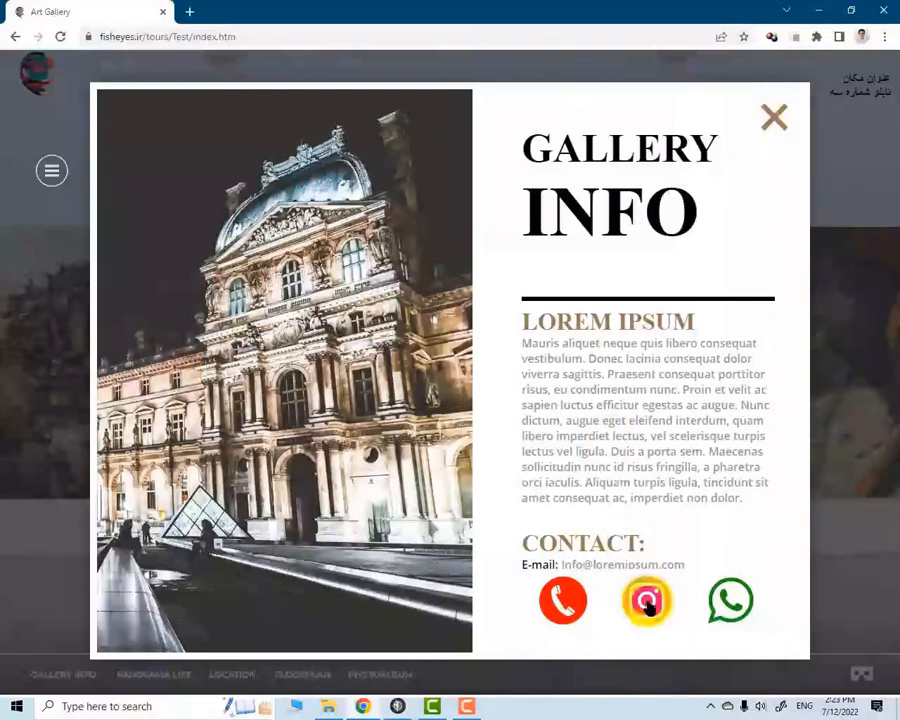
click(775, 120)
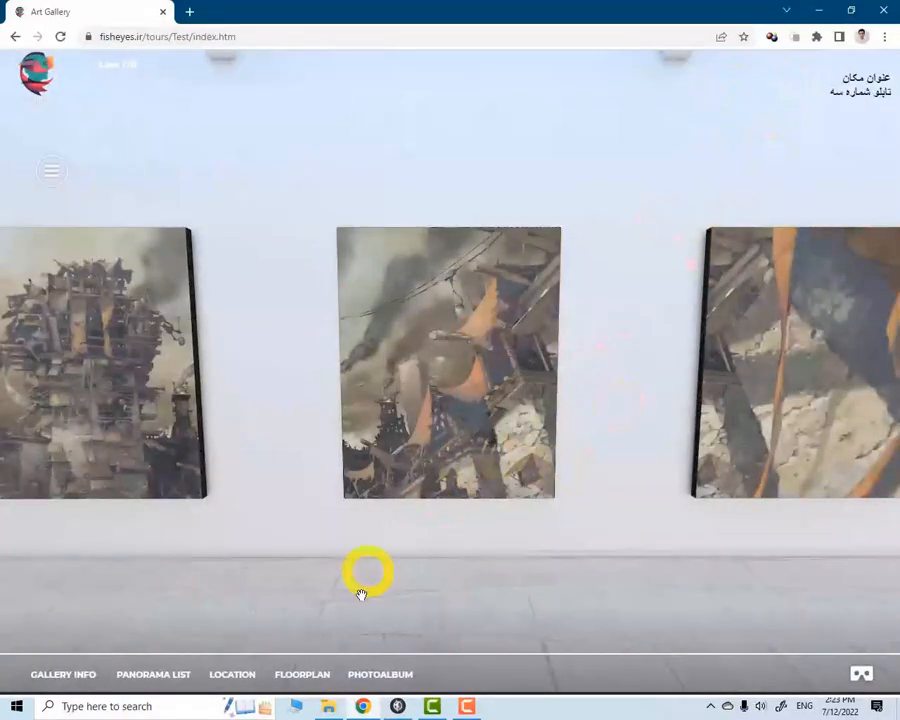
Switch to 3DVista and enable Play as a loop for Photo Album (1)
click(397, 707)
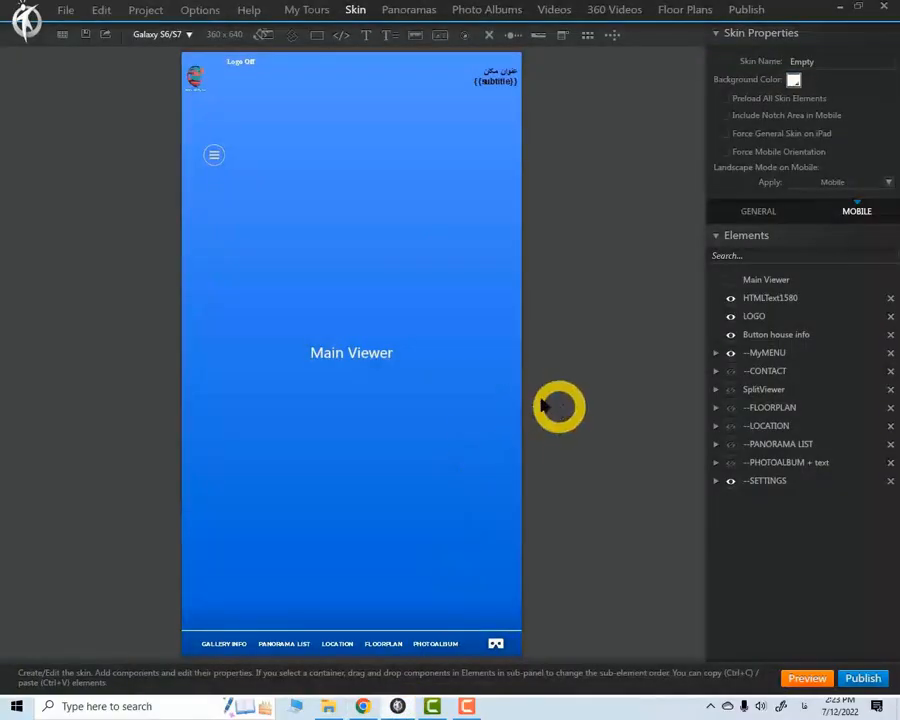
click(492, 10)
click(62, 90)
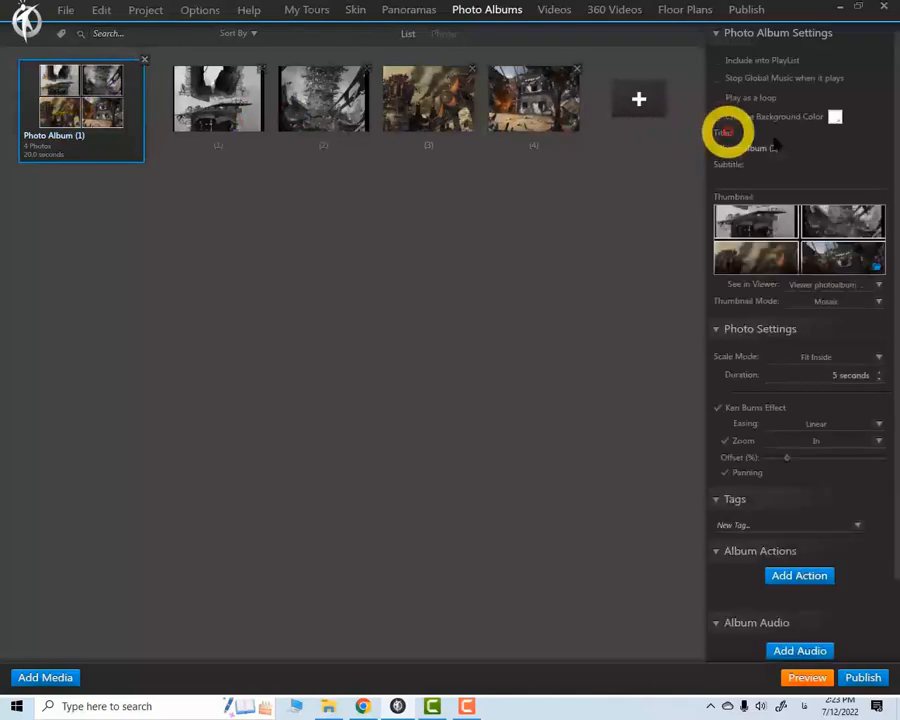
click(718, 98)
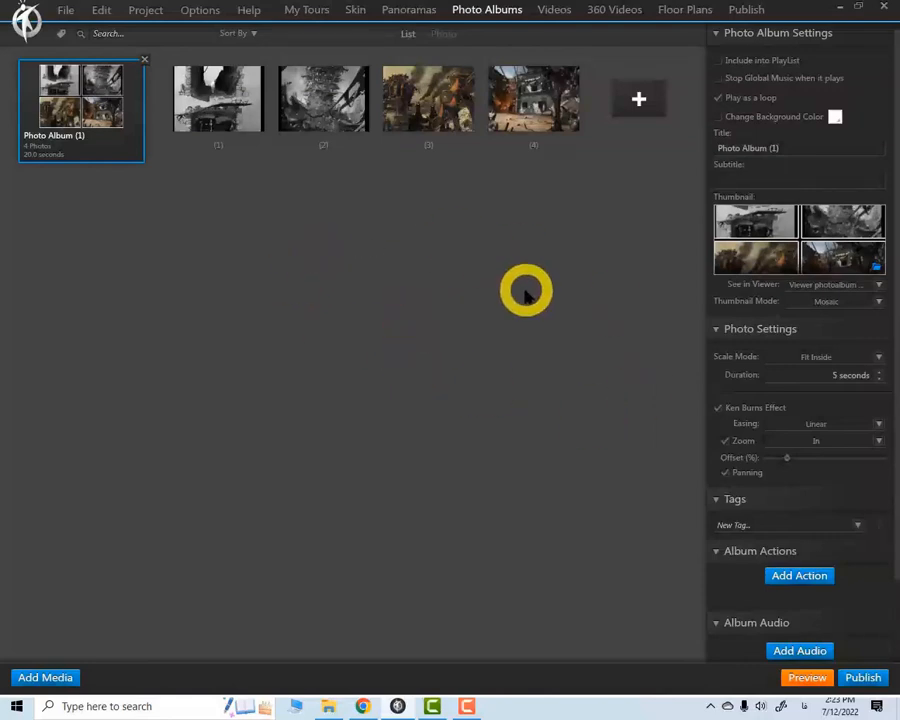
Show the --CONTACT container in the mobile skin to inspect its layout, and hide it again
click(356, 10)
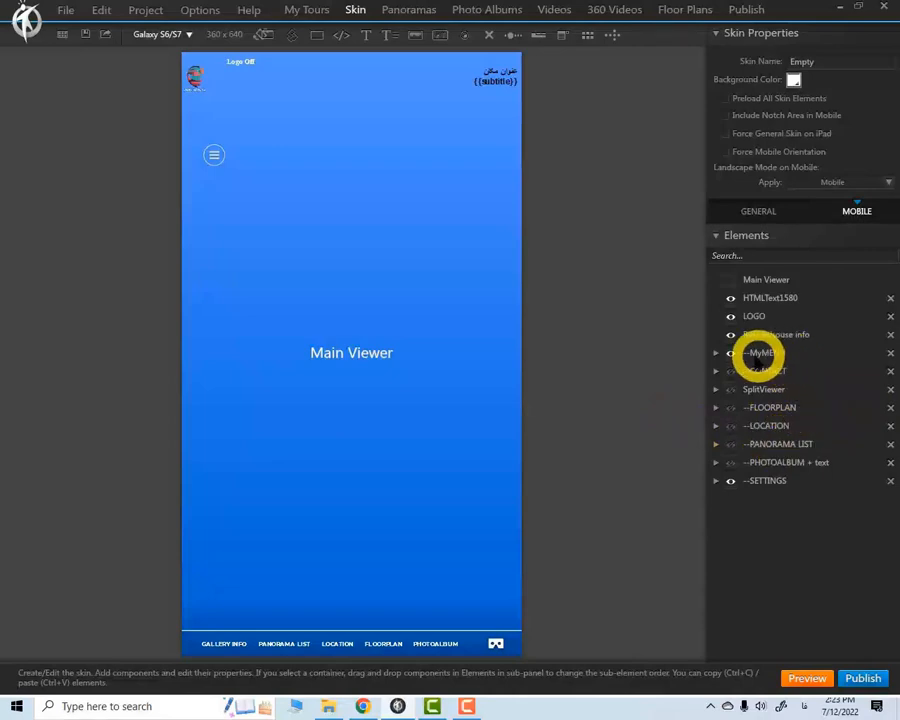
click(731, 371)
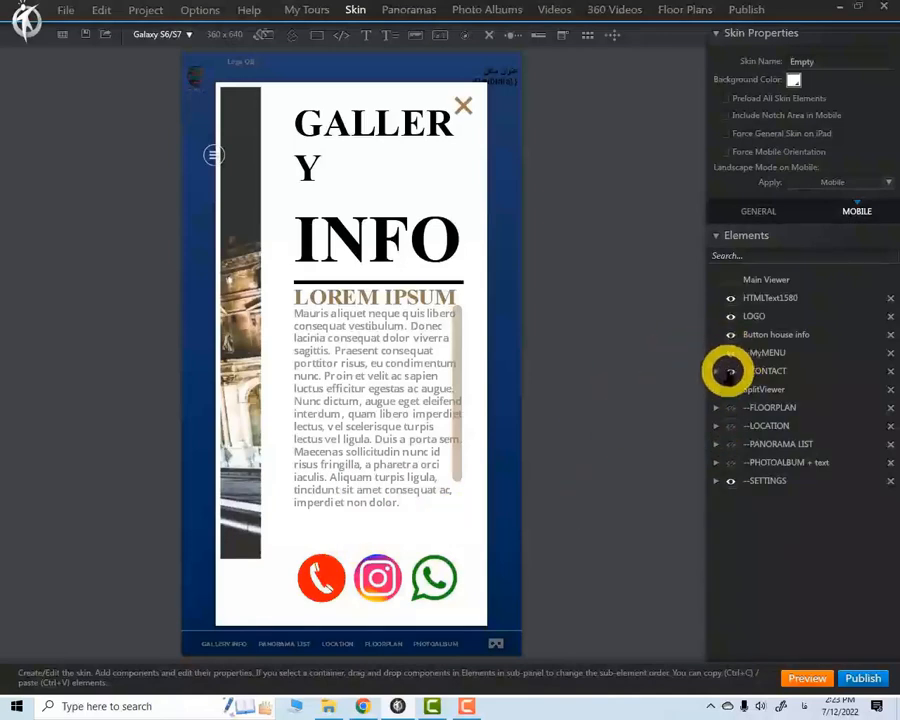
click(731, 371)
click(731, 371)
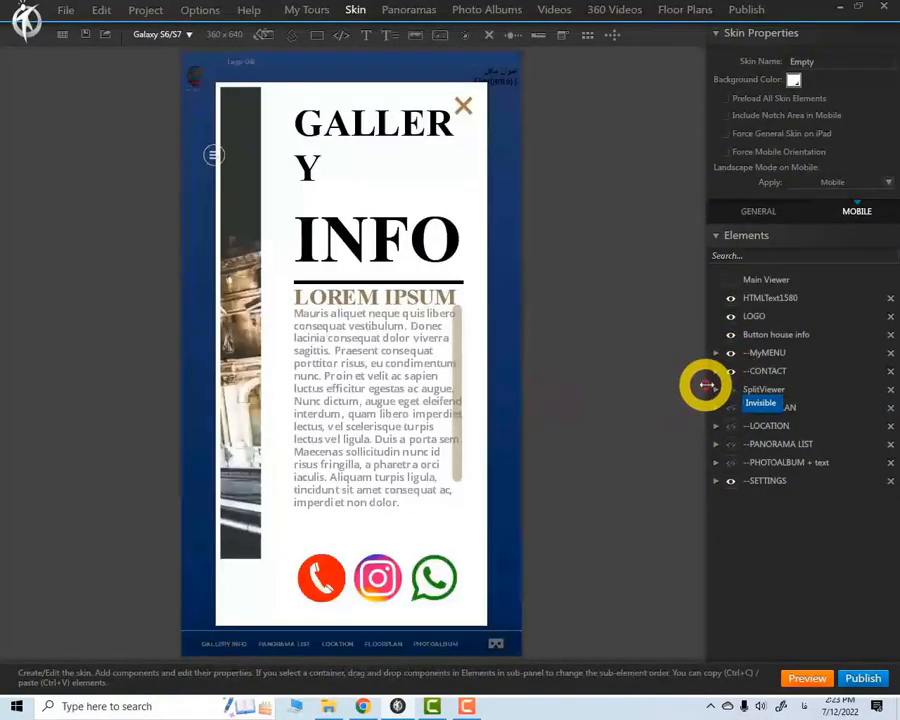
click(729, 368)
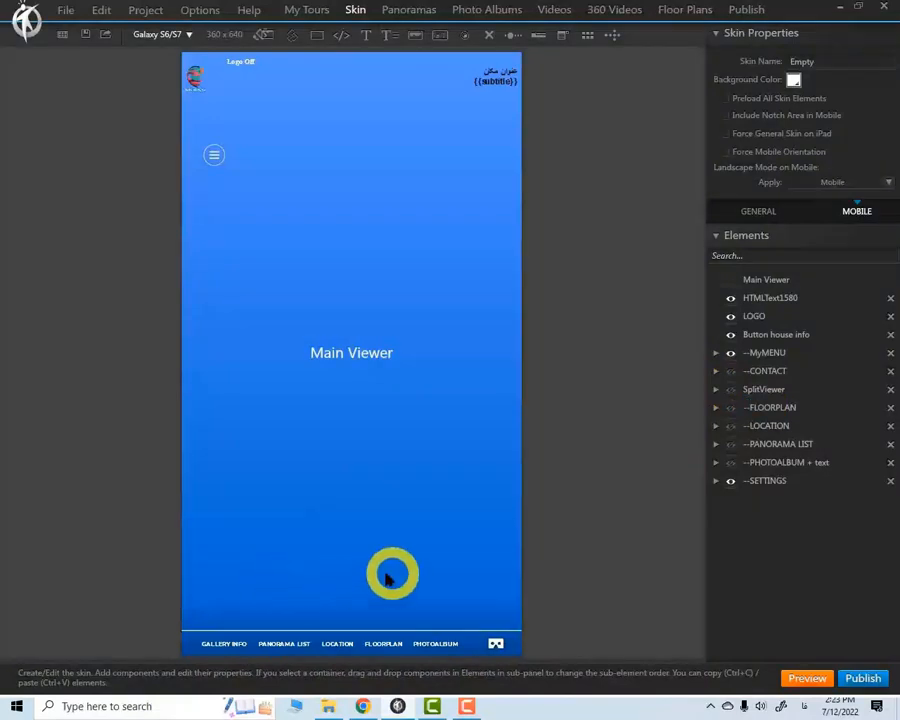
Change the trigger of the mobile PANORAMA LIST button's Show Components action to On Click
click(282, 645)
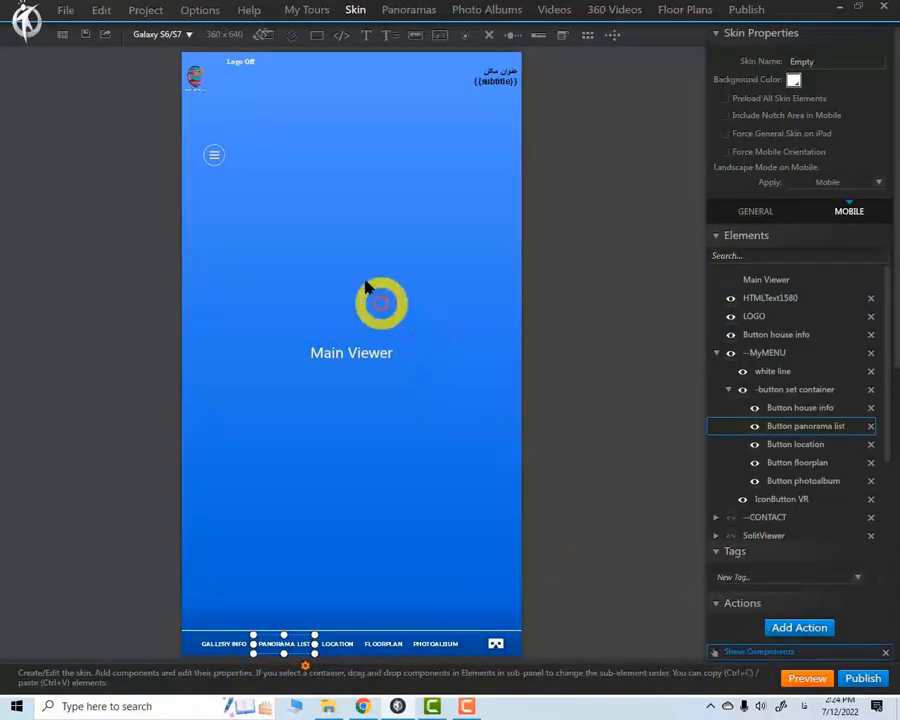
double_click(750, 651)
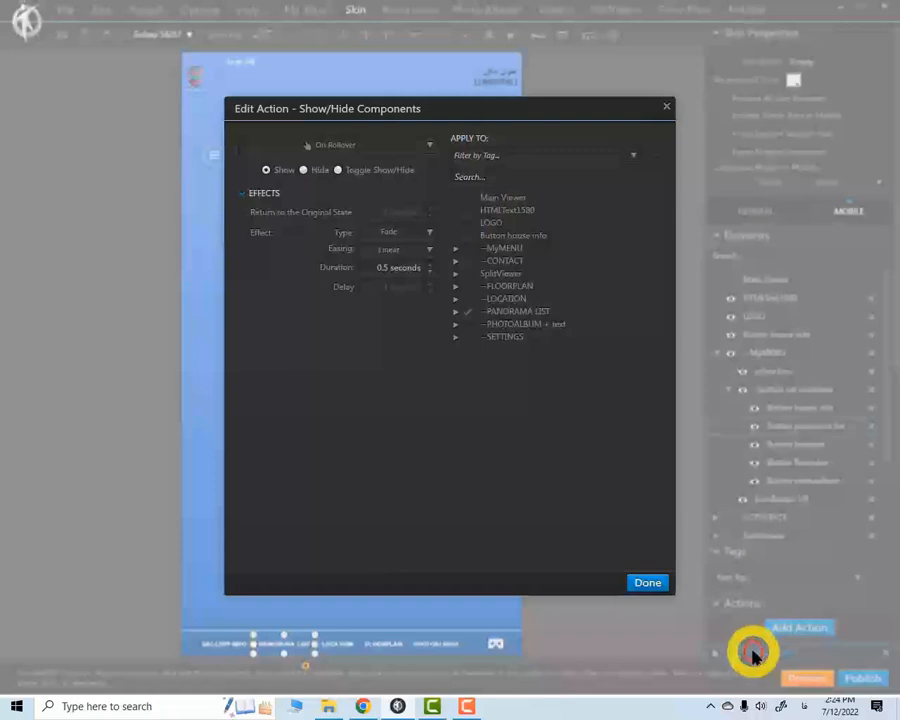
click(345, 145)
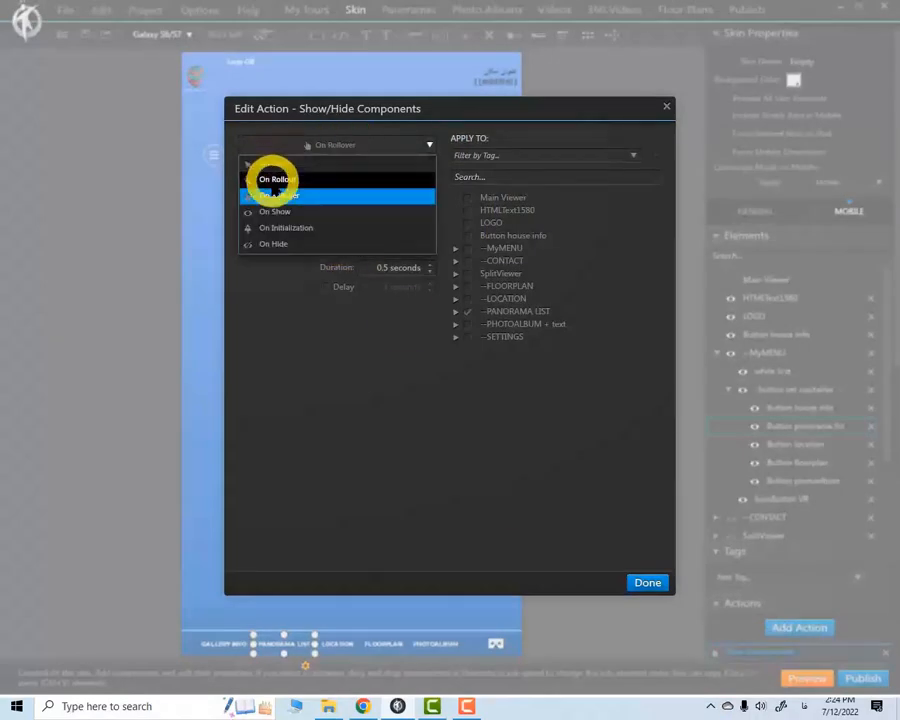
click(272, 163)
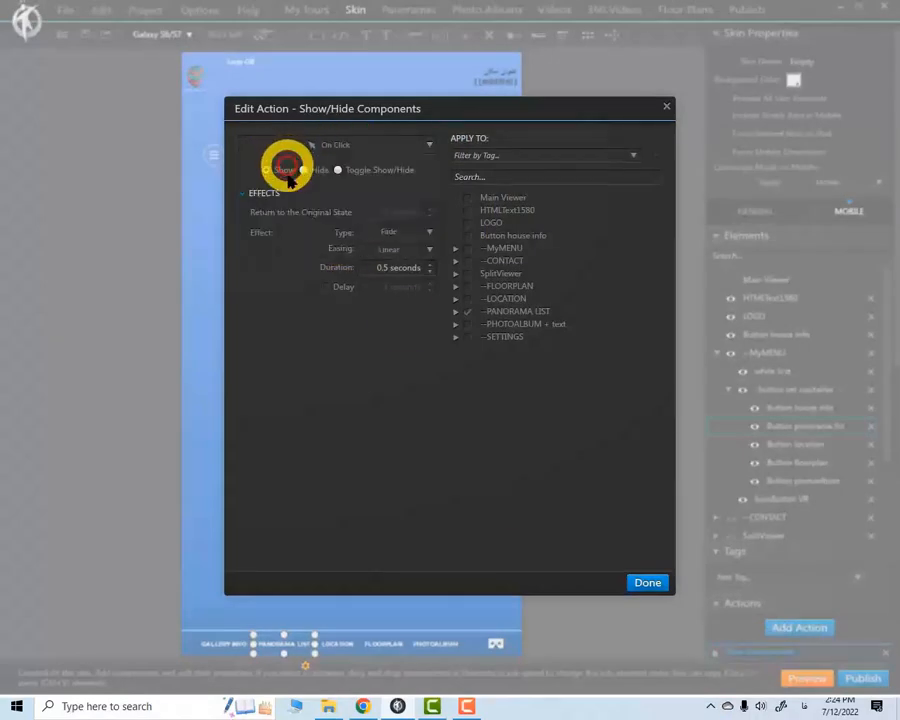
click(630, 588)
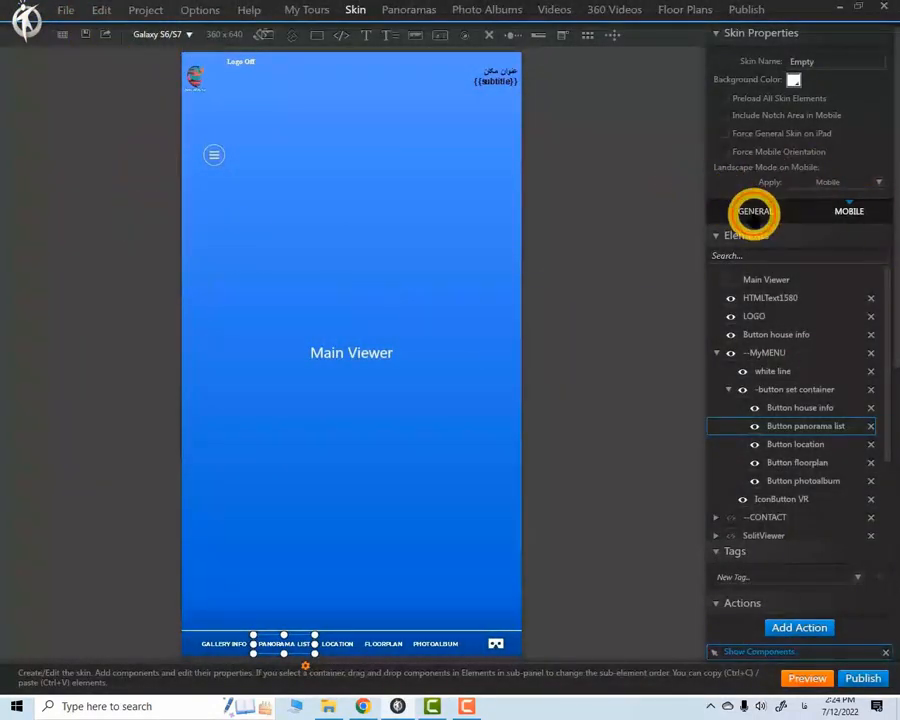
Display the general version of the skin and save the project
click(754, 211)
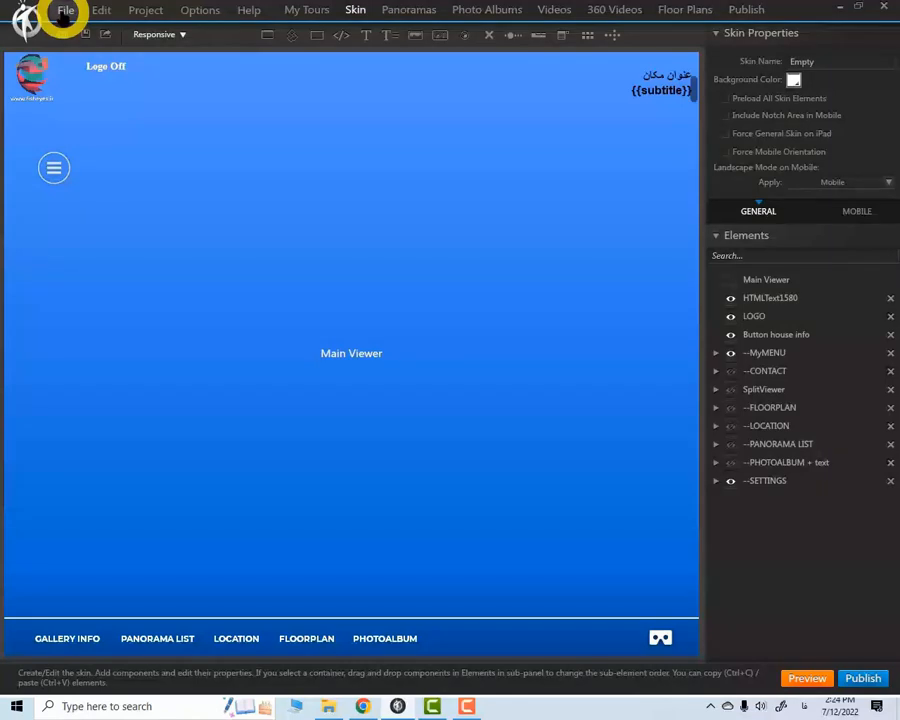
click(64, 12)
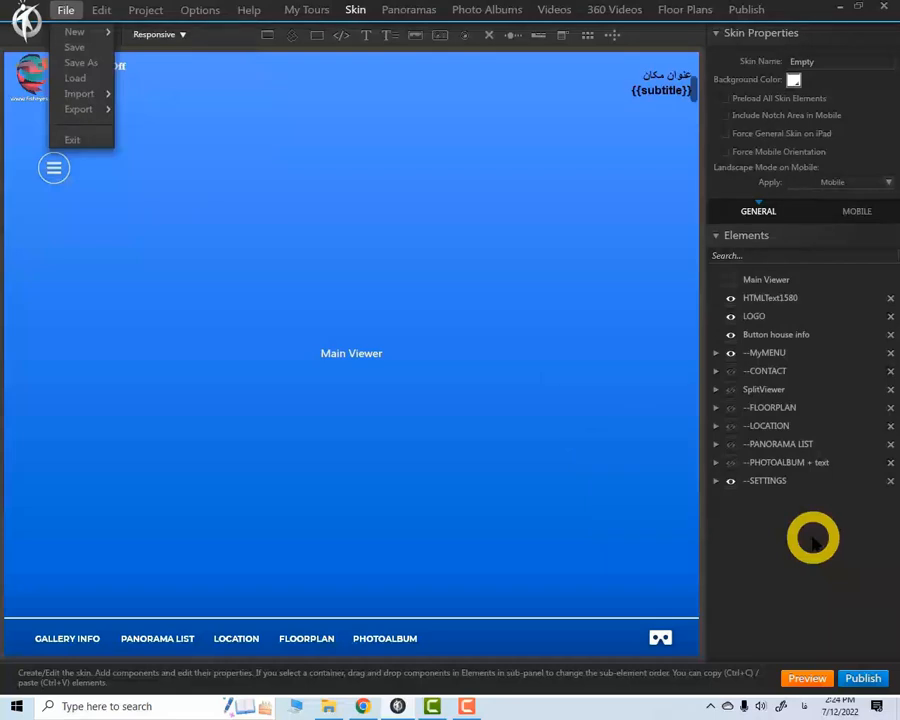
click(74, 47)
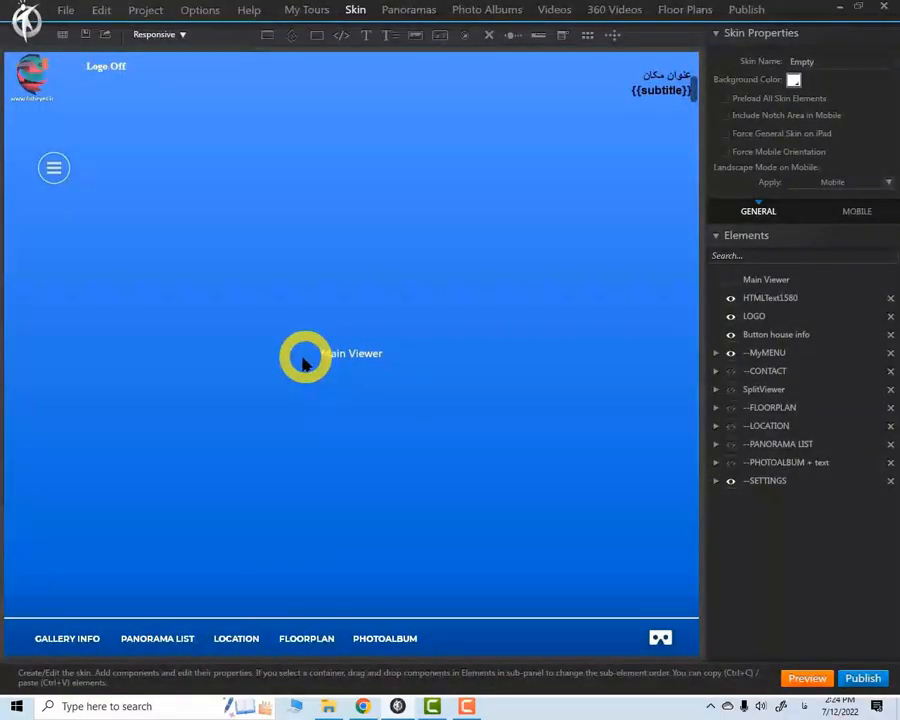
Save a copy of the project under the file name Test in New folder
click(65, 10)
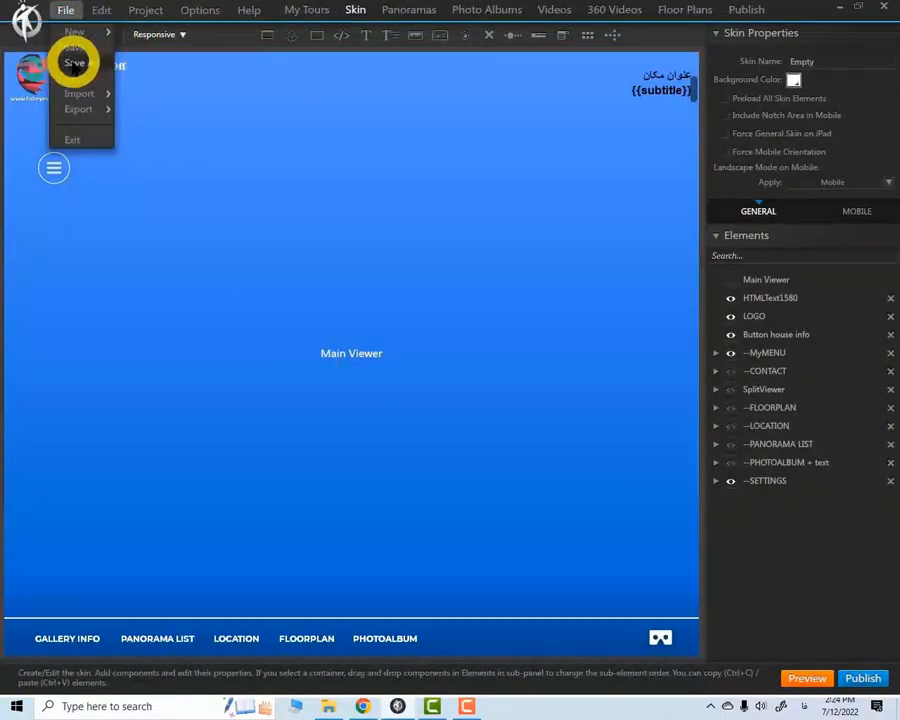
click(74, 62)
click(72, 40)
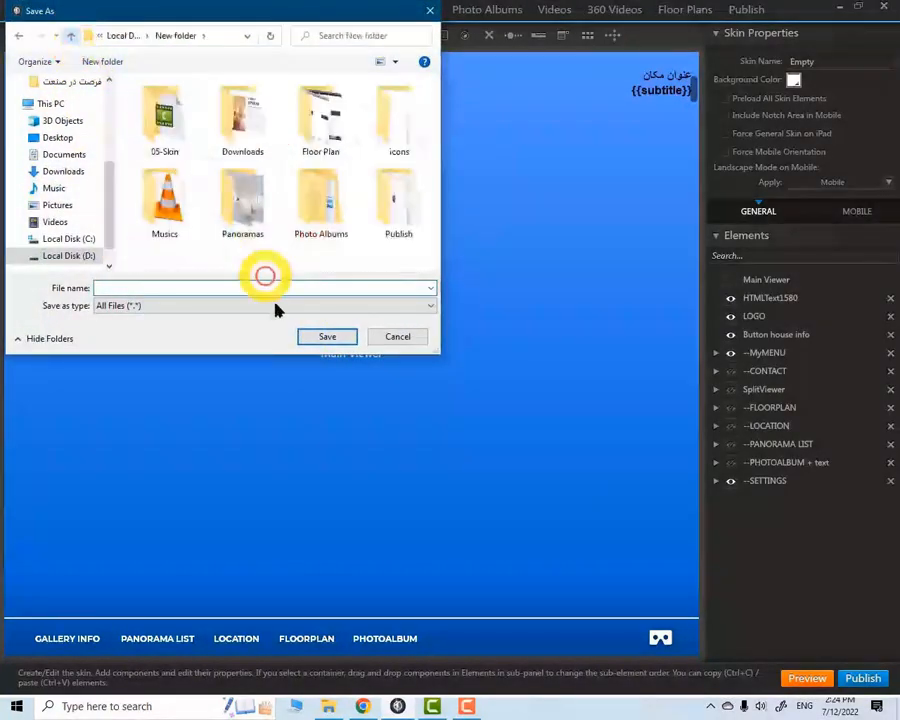
text(Test)
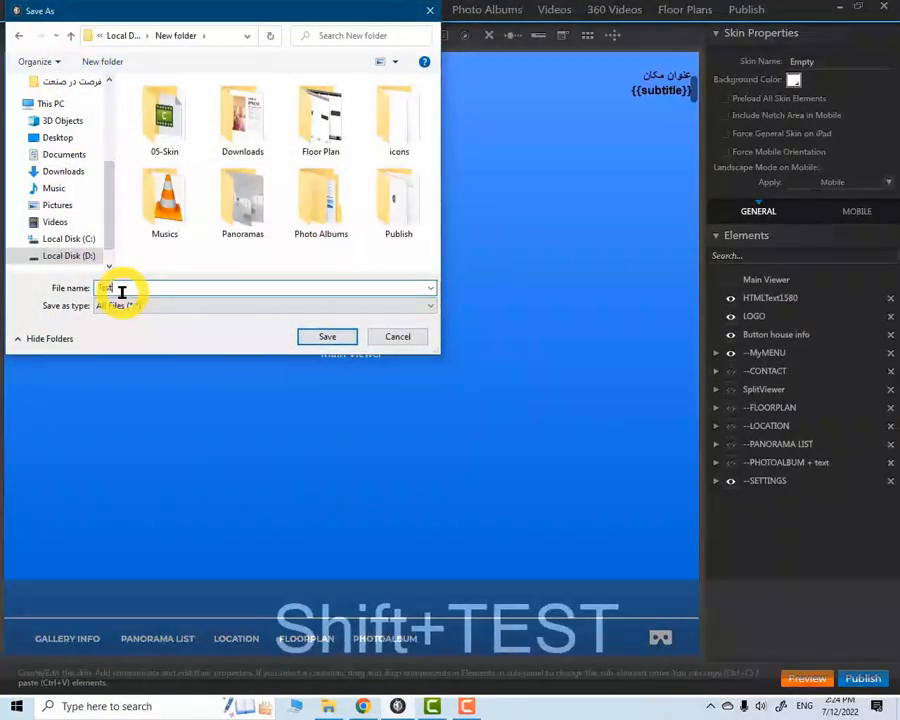
click(333, 342)
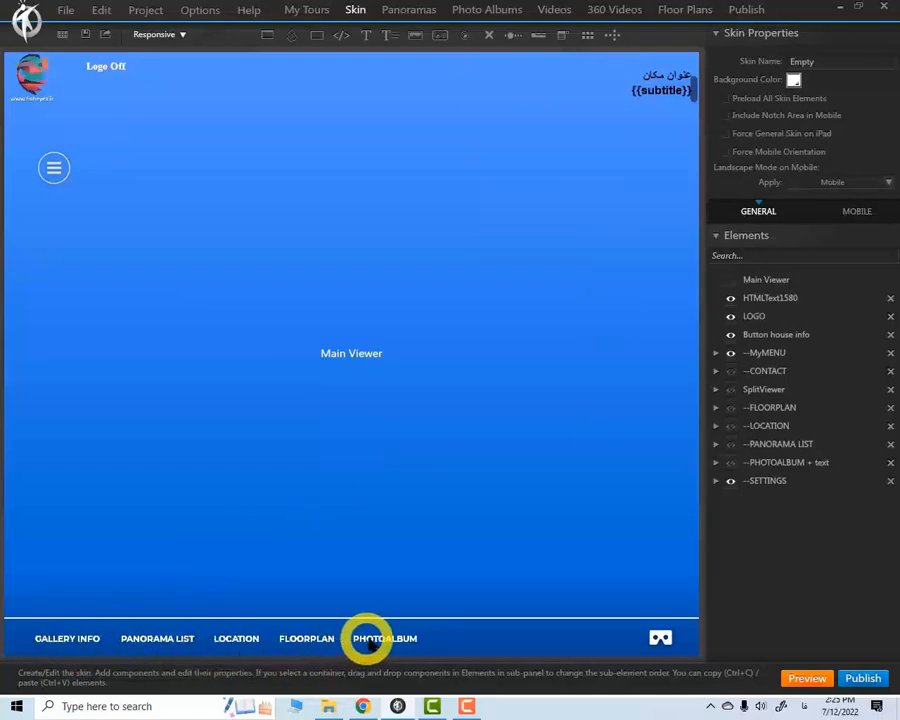
Replace the Persian heading line above {{subtitle}} in the general skin's HTMLText1580 element with Title
click(659, 73)
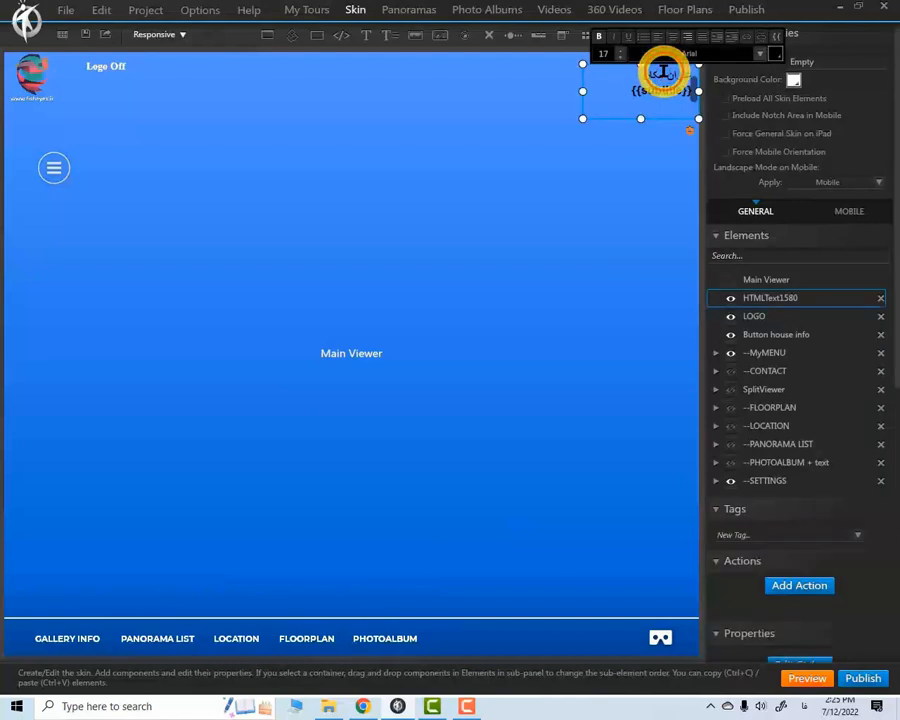
drag(651, 73, 686, 70)
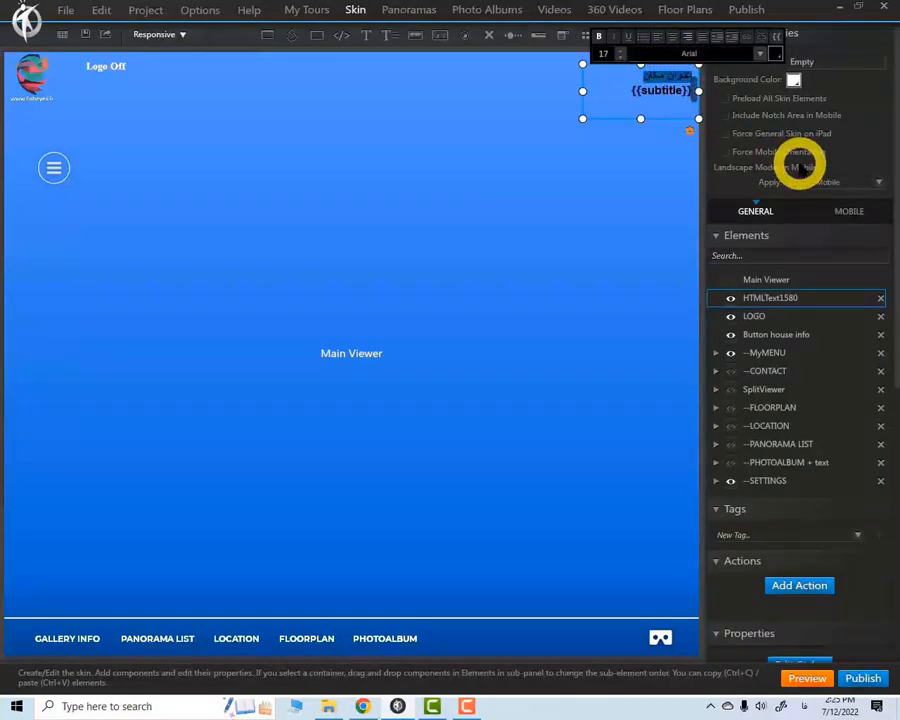
key(alt+shift)
text(Title)
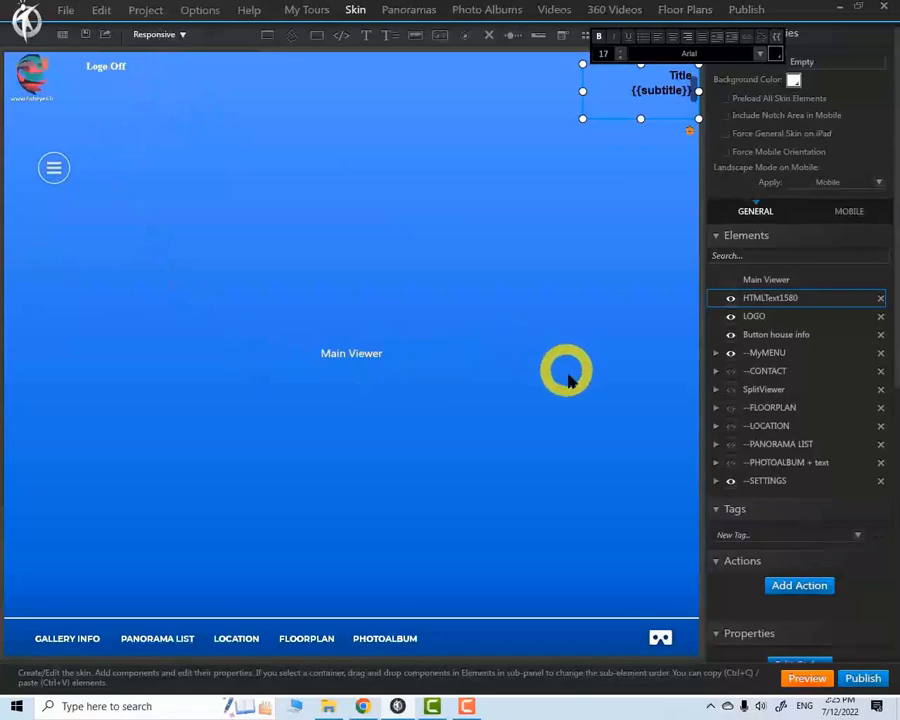
click(538, 416)
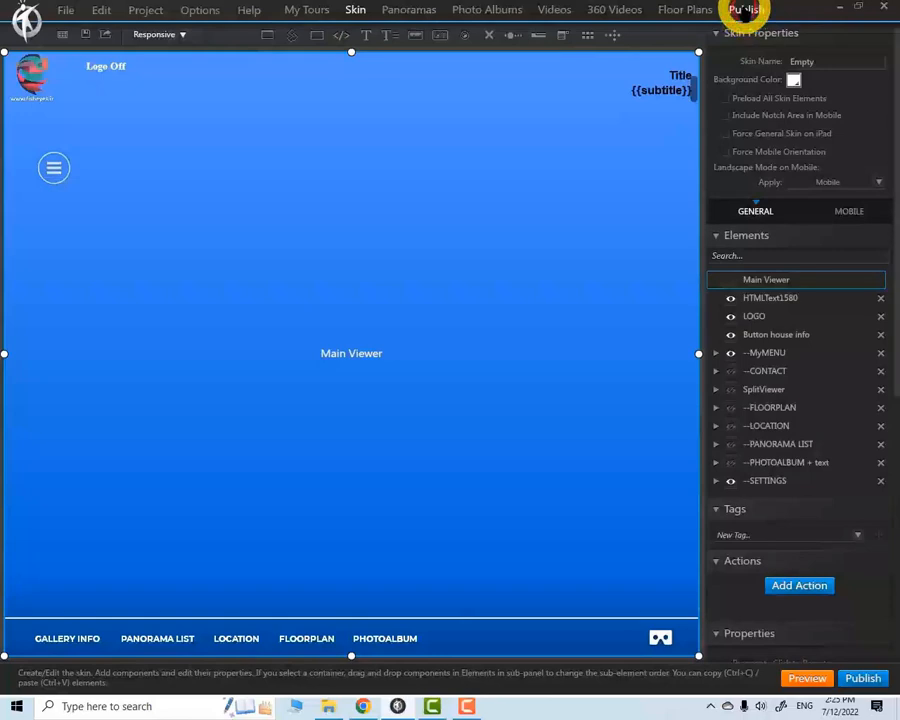
Add Persian (fa - فارسی) with the country IR - ایران as a translation language in the publish settings
click(745, 9)
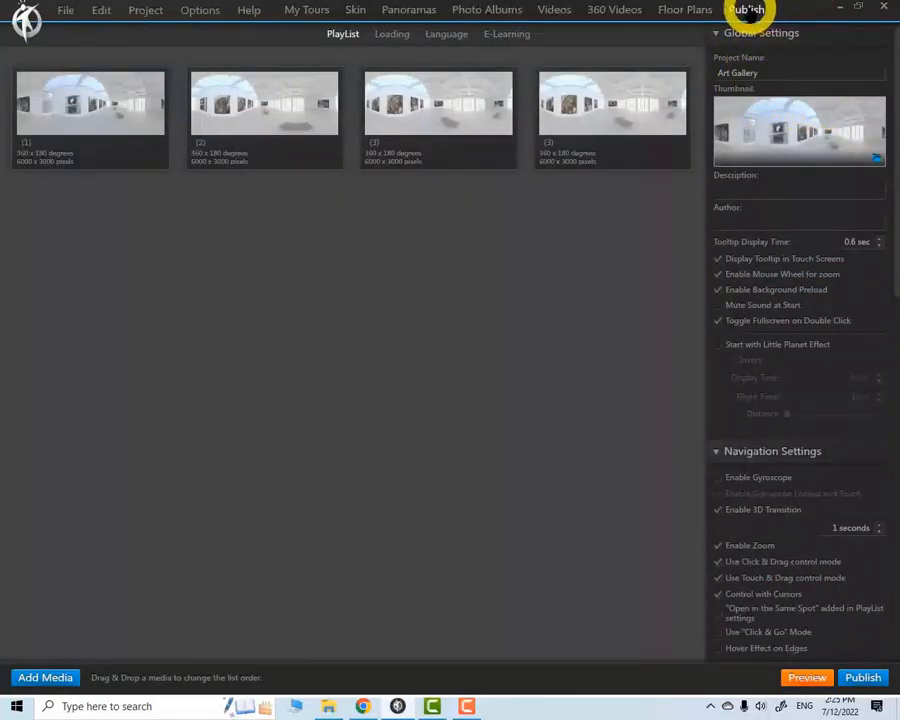
click(449, 34)
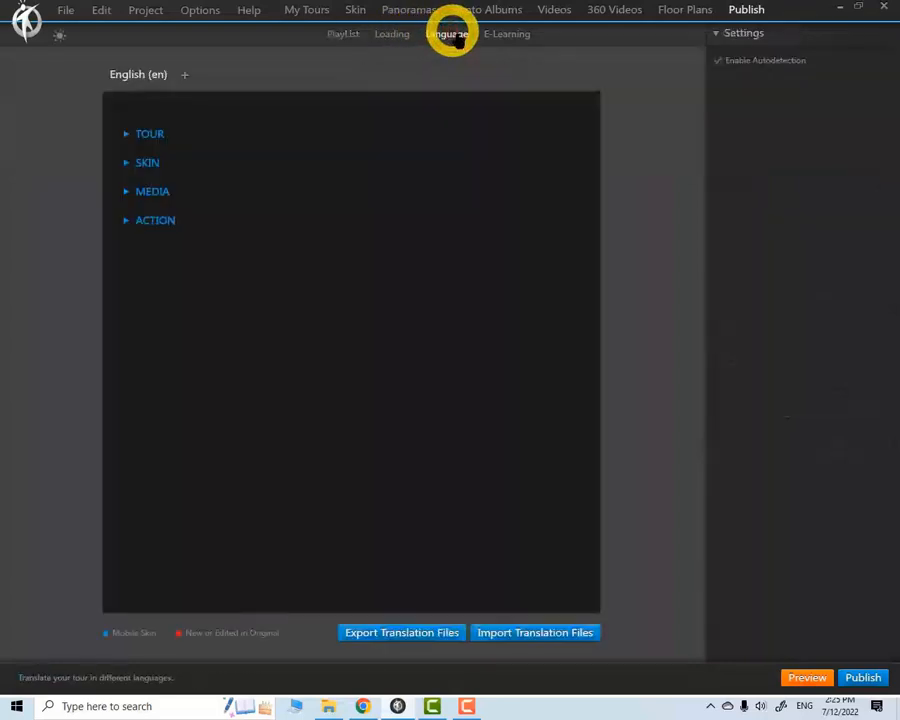
click(184, 77)
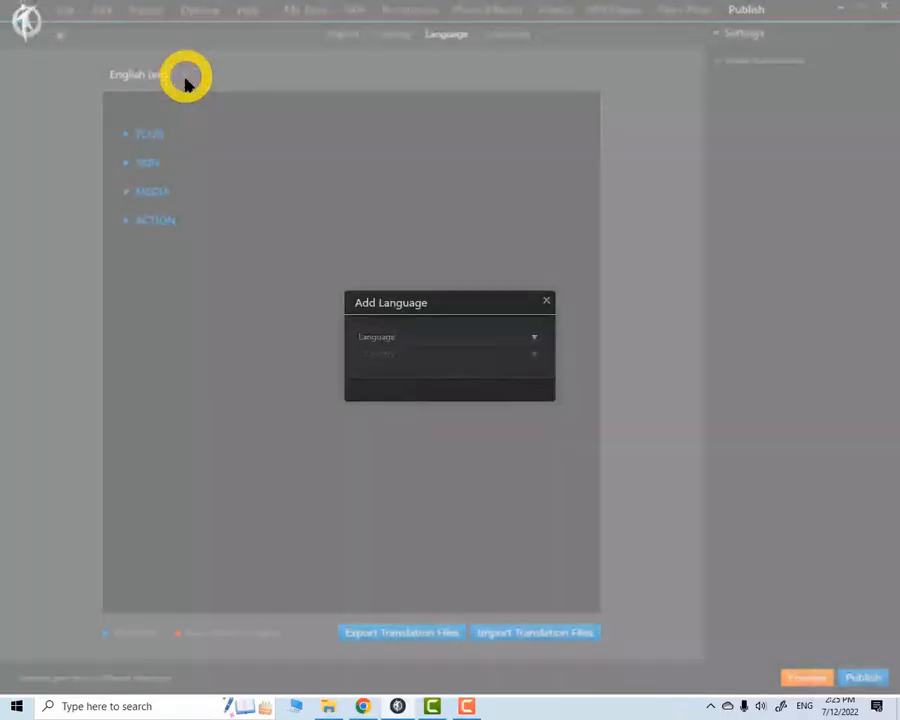
click(532, 337)
scroll(500, 382, down, 12)
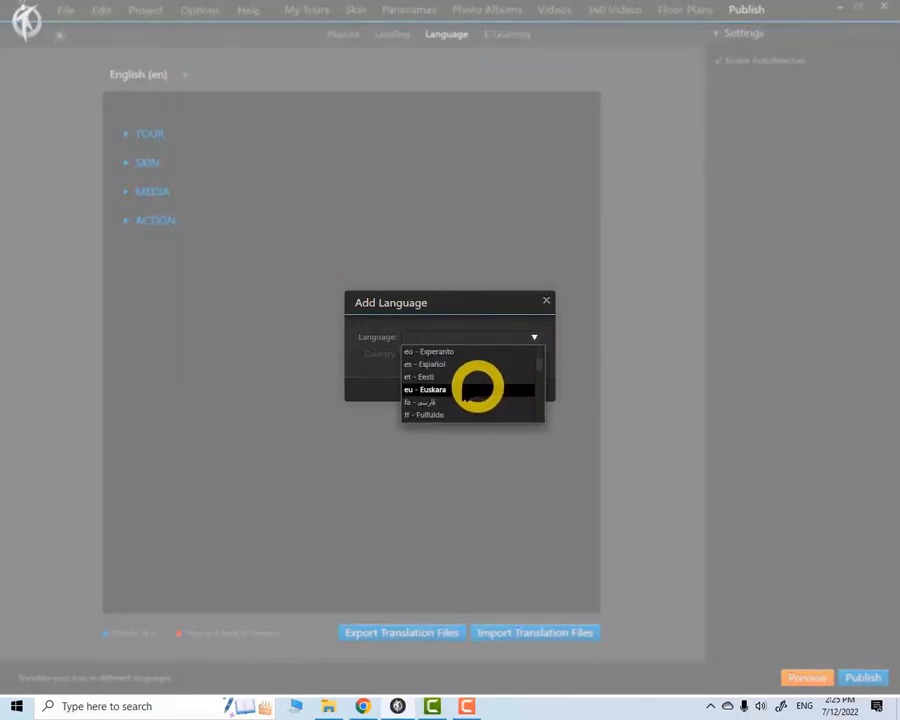
click(428, 401)
click(532, 350)
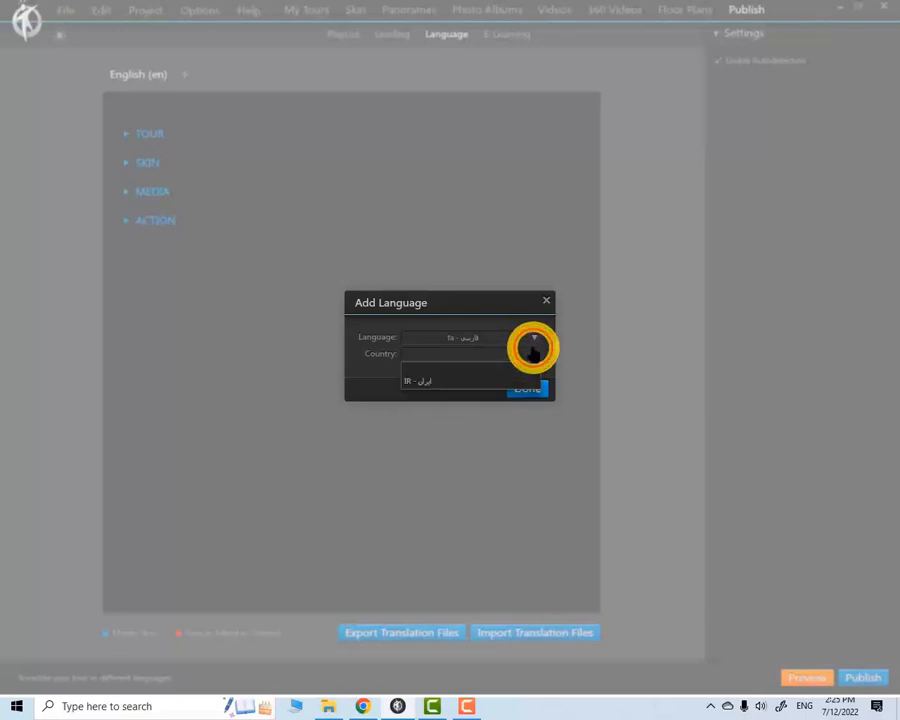
click(578, 405)
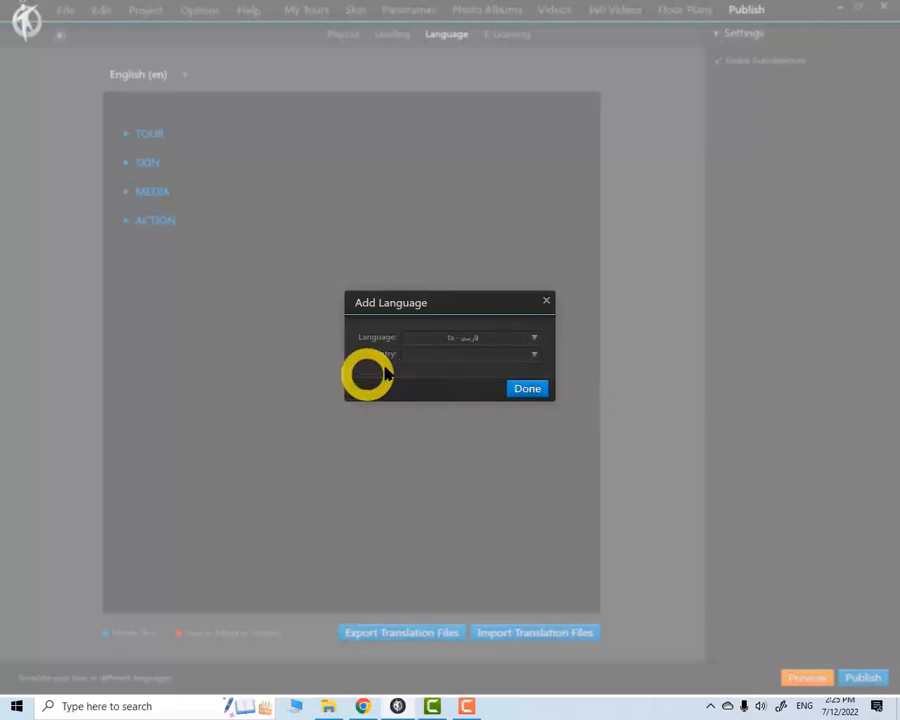
click(532, 354)
click(416, 381)
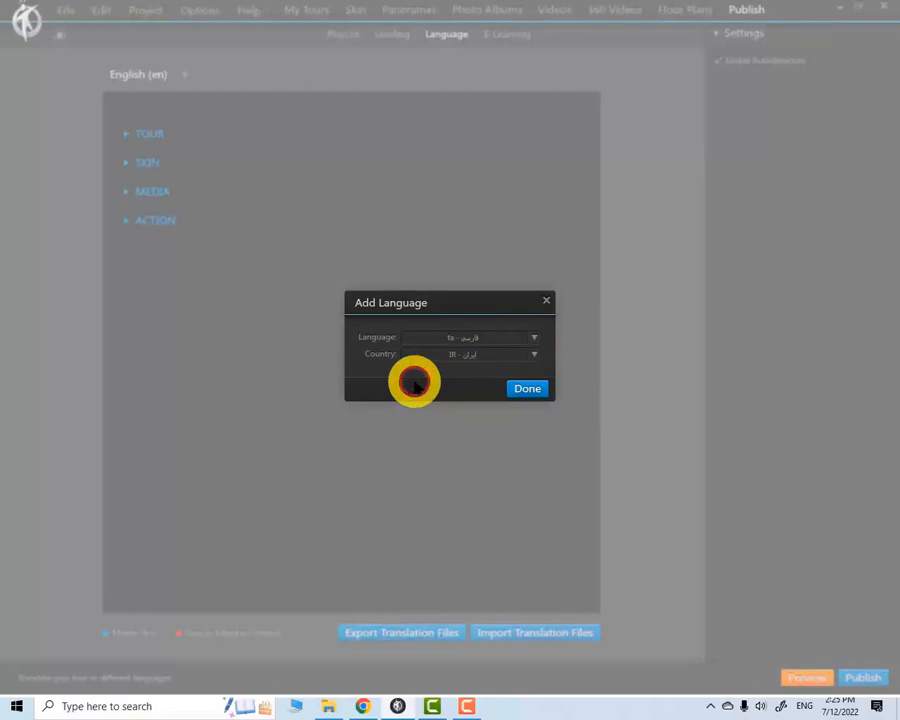
click(530, 386)
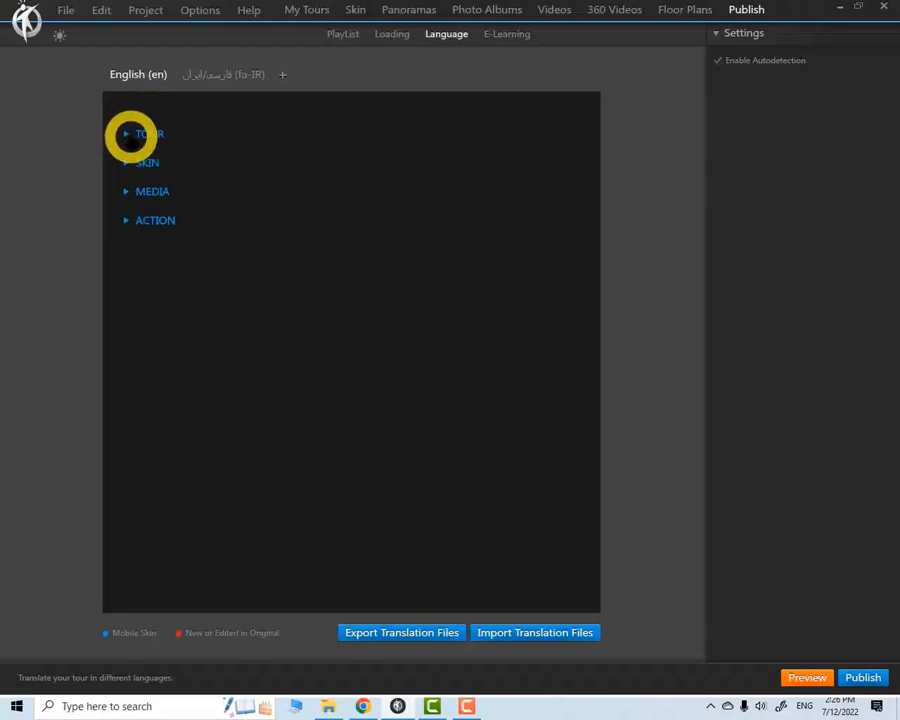
Check the tour description entry in the English texts and set the project's description to VT Education in the global settings
click(127, 134)
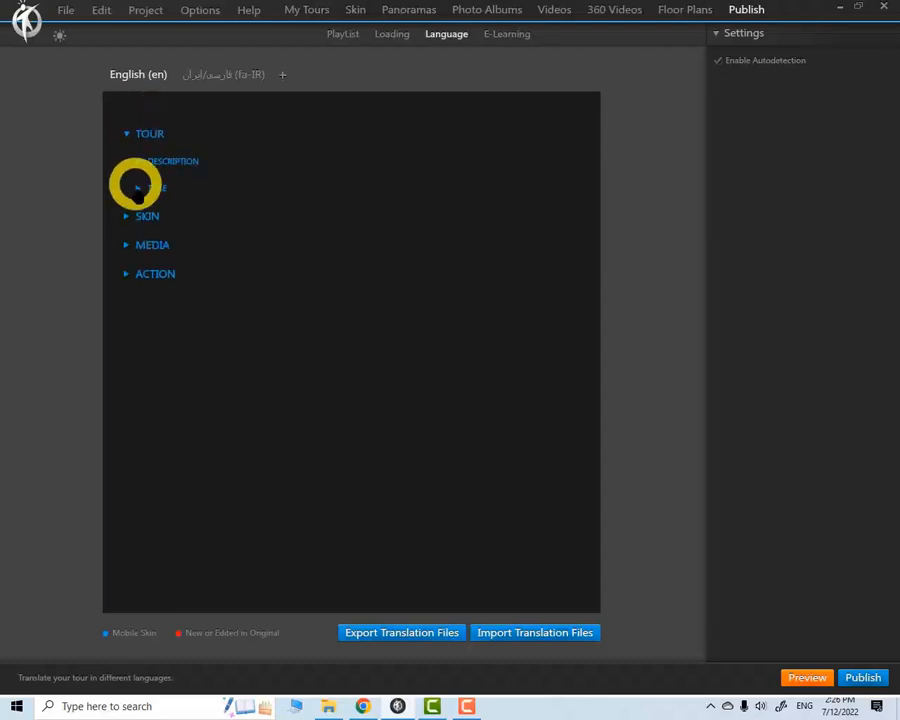
click(138, 161)
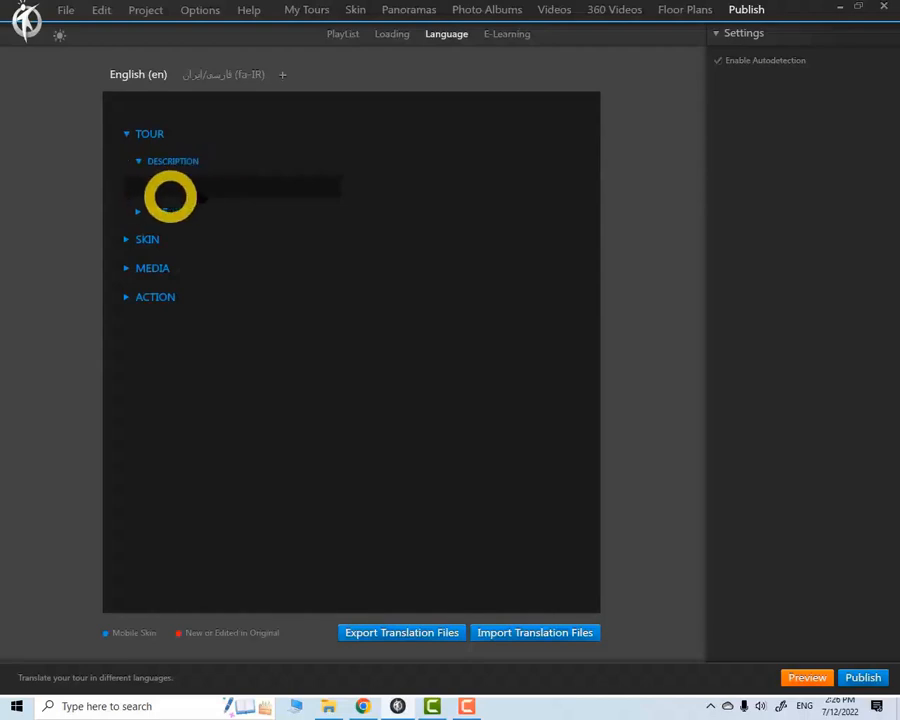
click(163, 189)
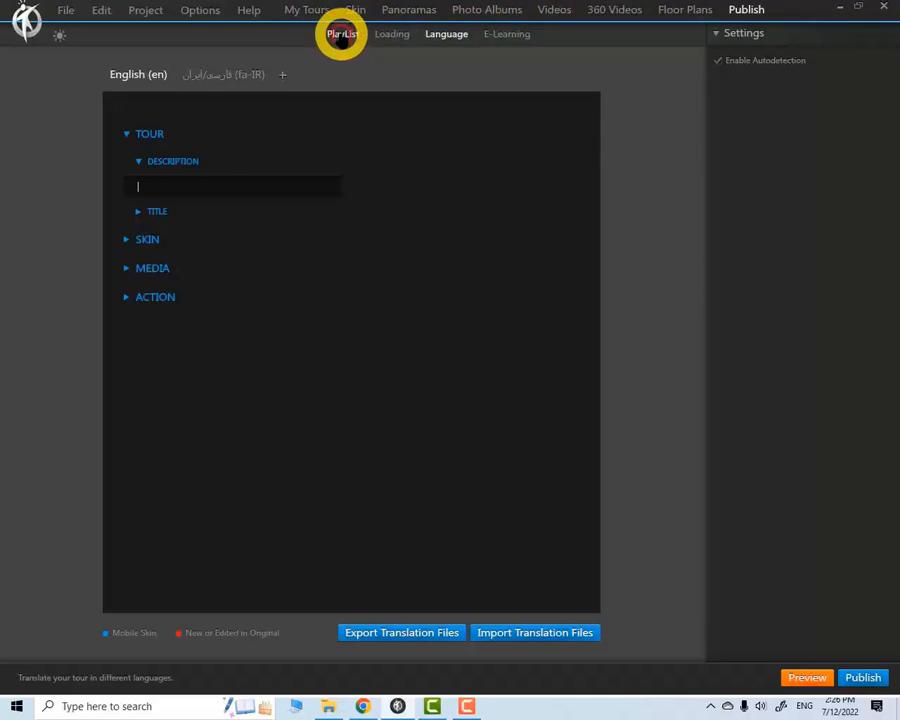
click(341, 35)
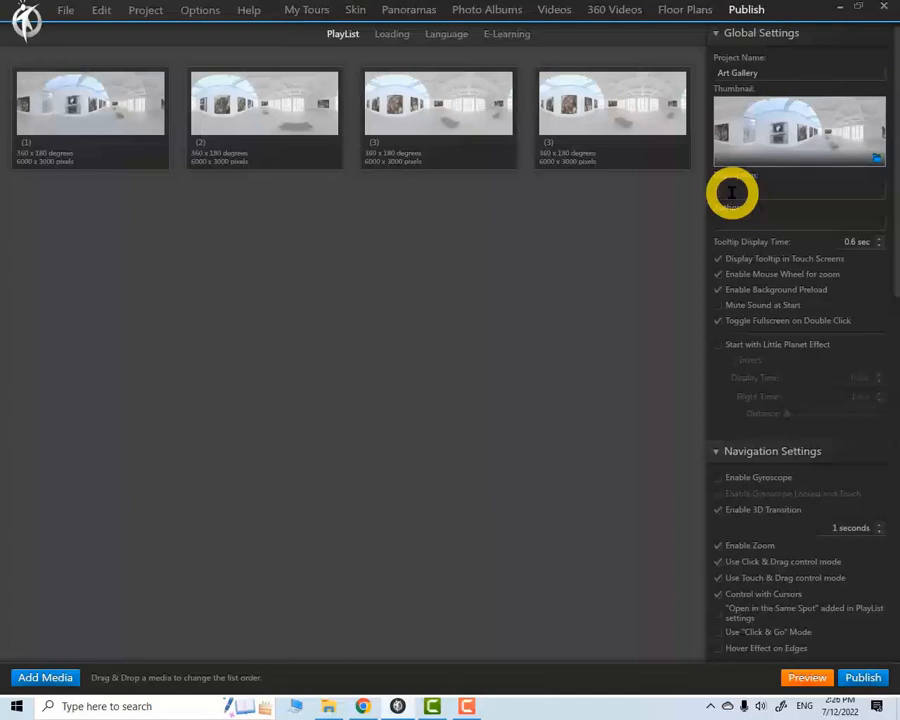
text(VT )
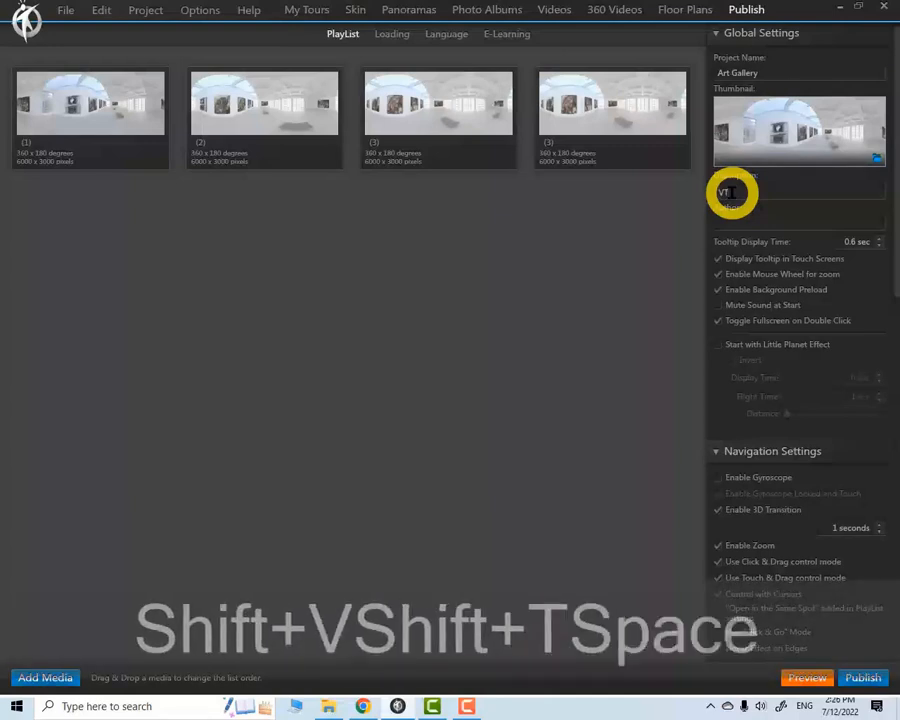
text(Edu)
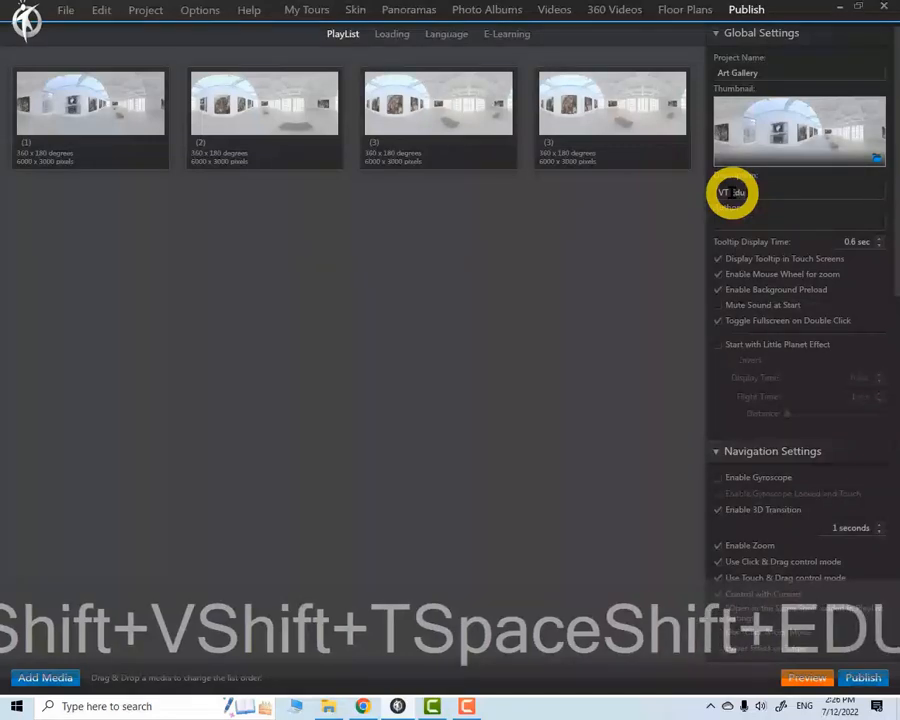
text(cation)
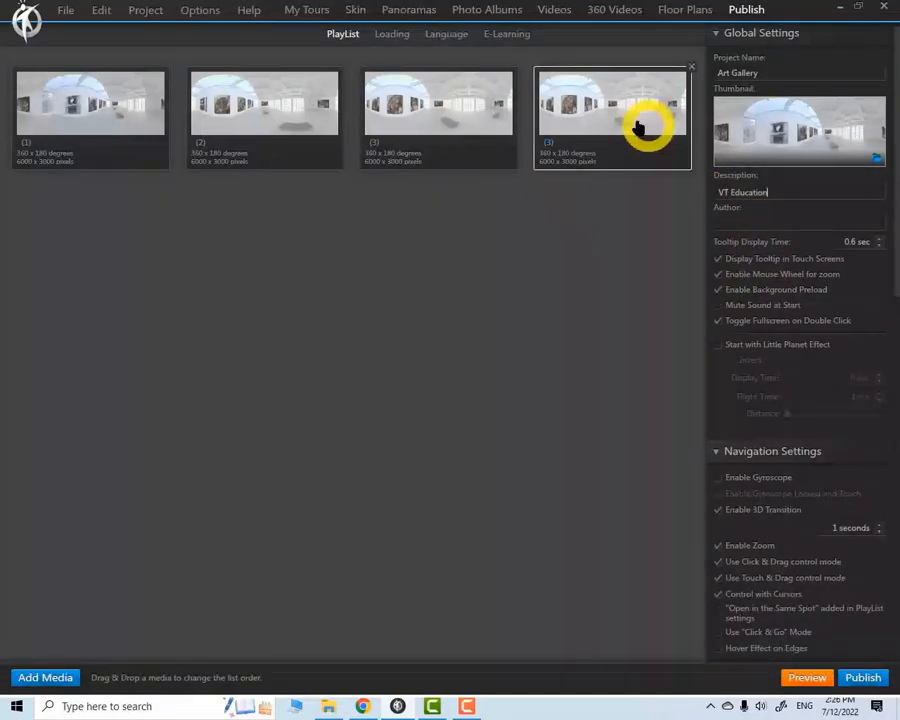
Translate the tour description VT Education as آموزش تور مجازی in the fa-IR language
click(447, 34)
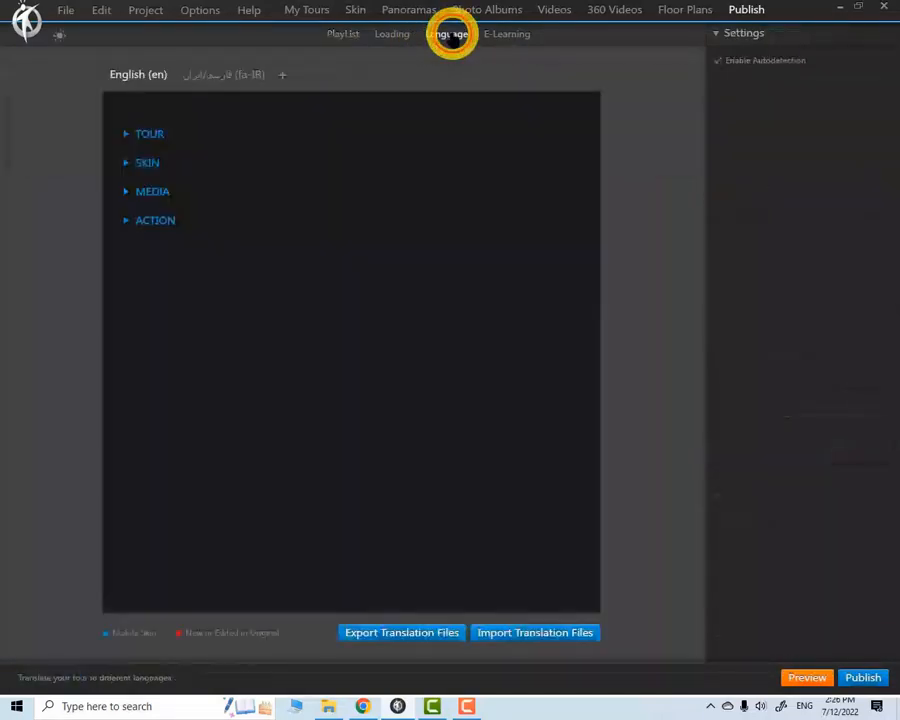
click(126, 133)
click(137, 161)
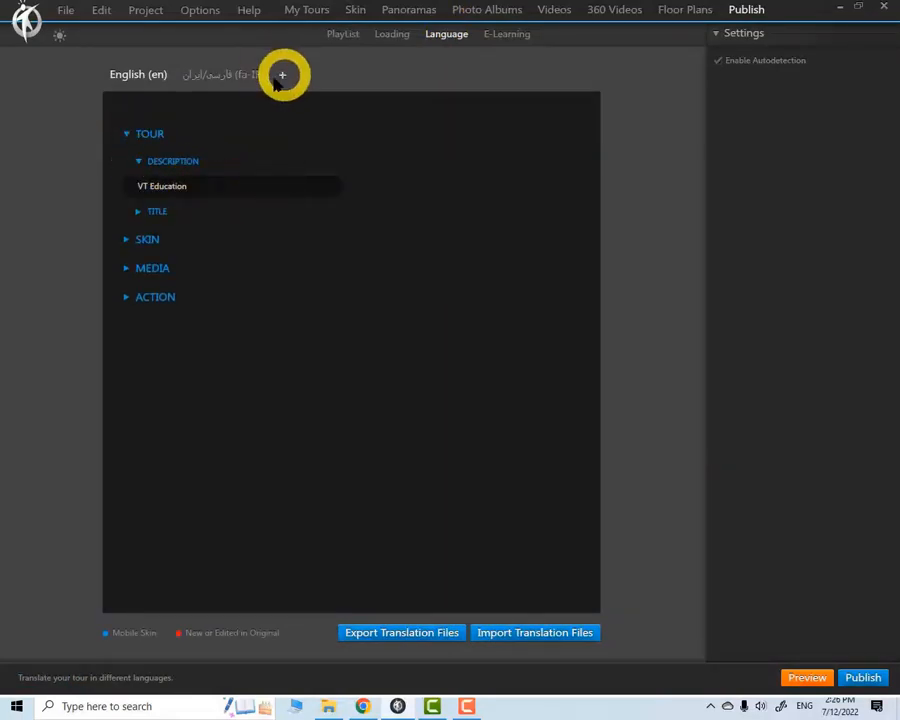
click(232, 75)
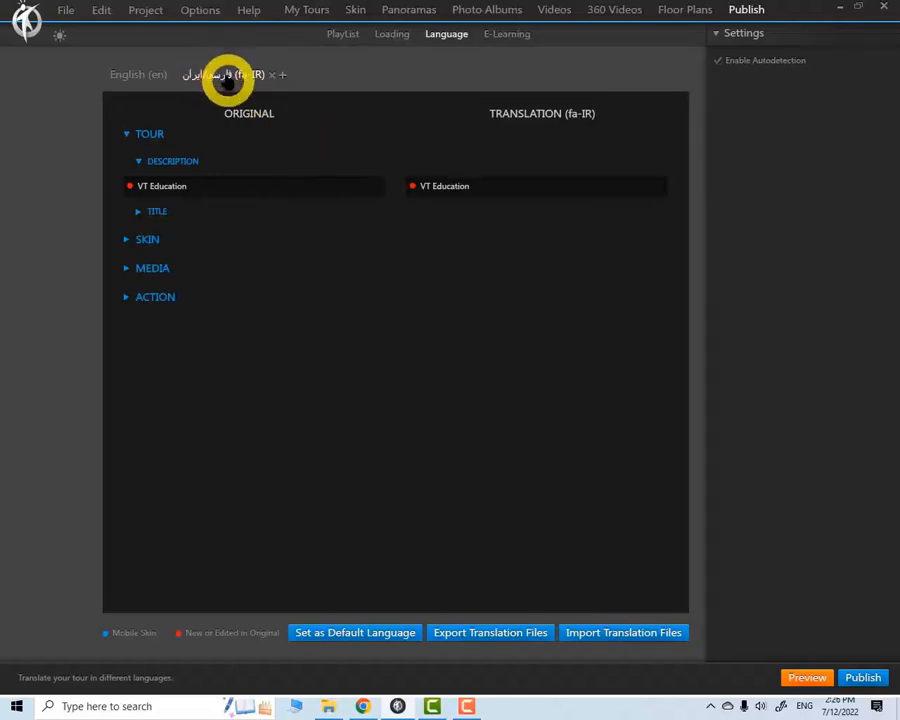
drag(490, 183, 445, 186)
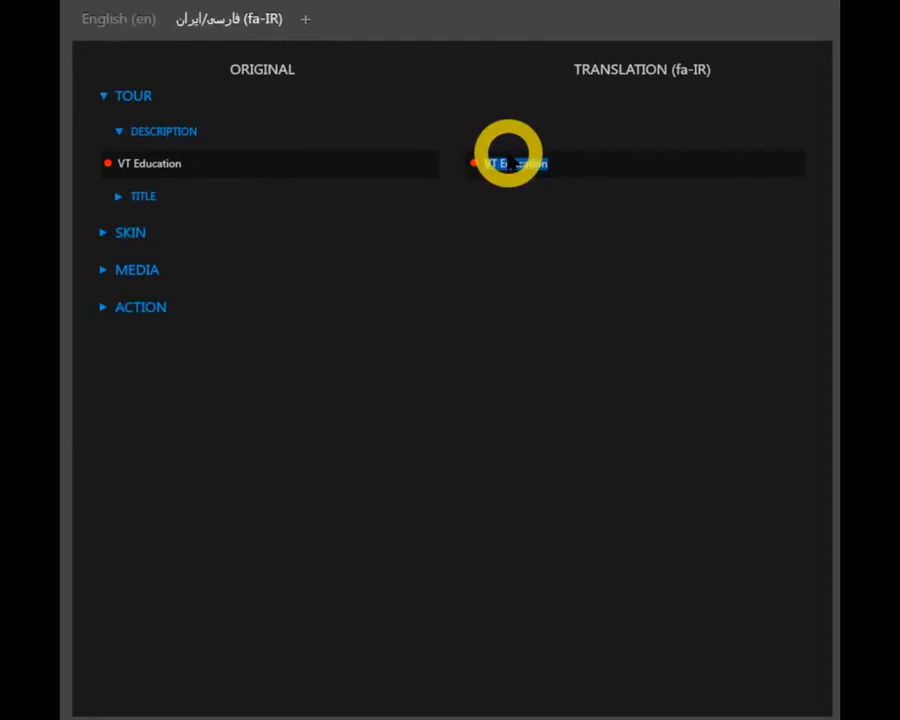
key(alt+shift)
text(آموزش تور مجازی)
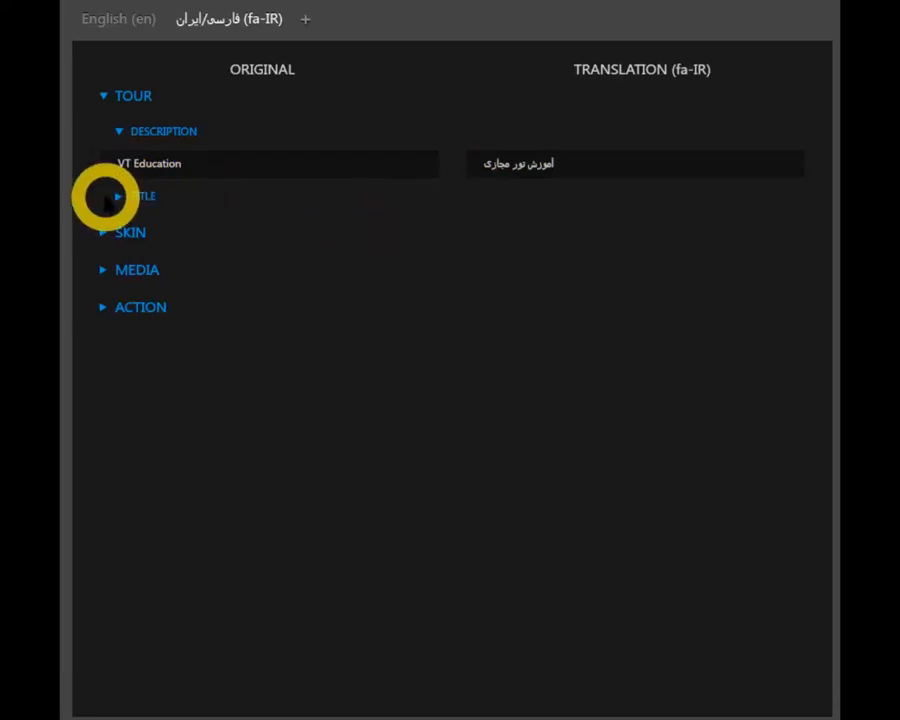
Translate the tour title Art Gallery as گالری عکس in the fa-IR language
click(118, 131)
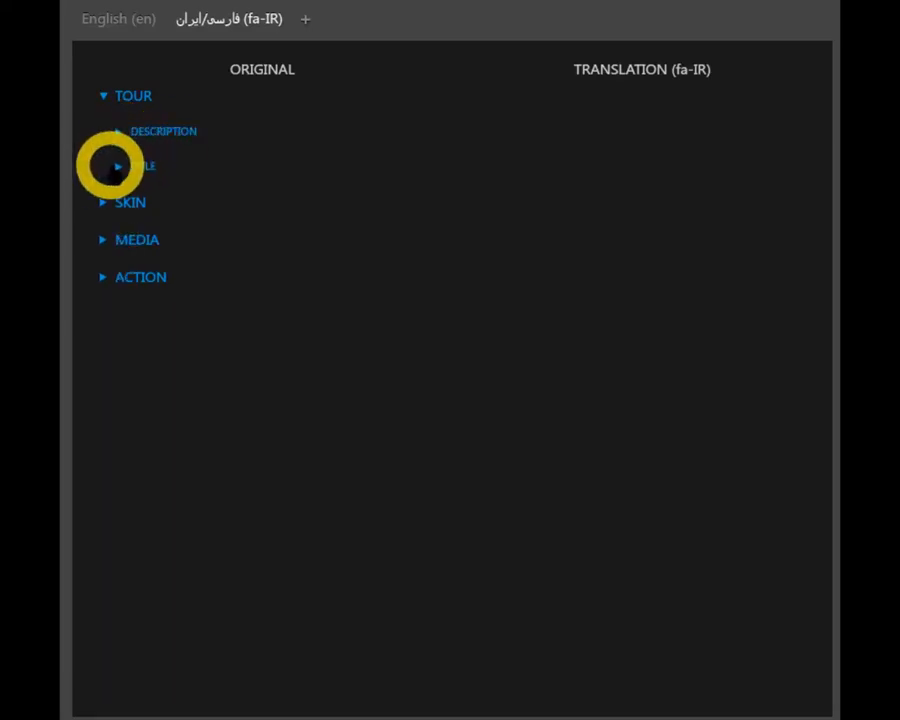
click(118, 166)
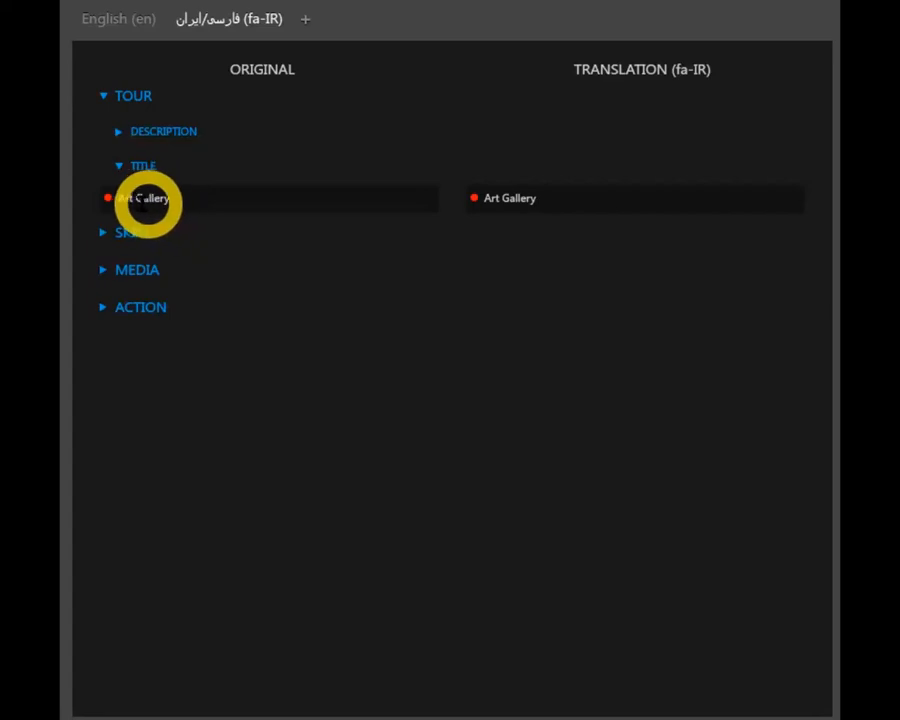
drag(557, 201, 486, 203)
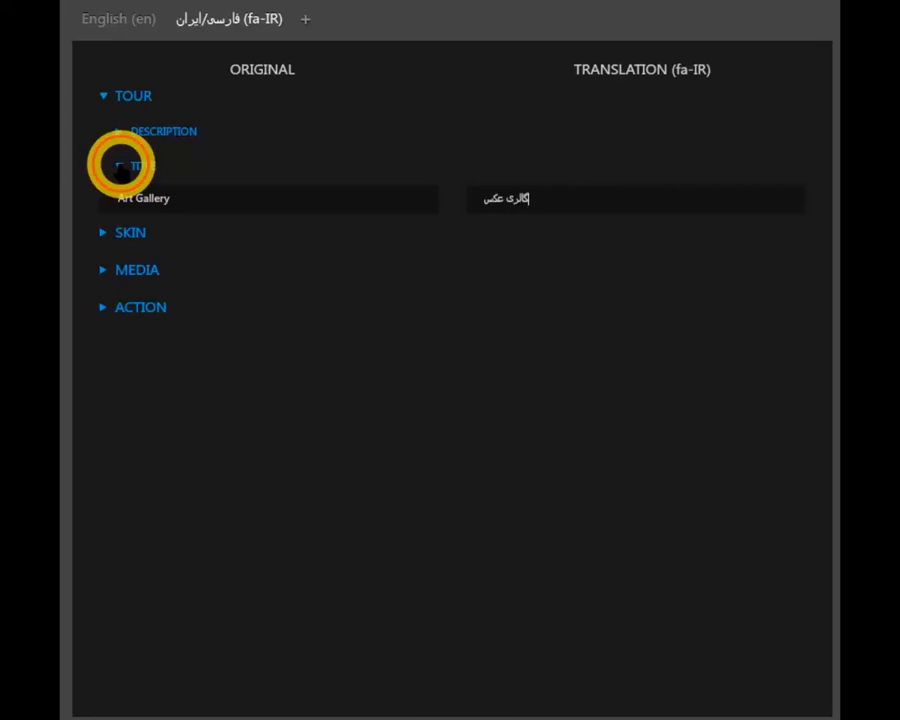
click(120, 166)
Translate the first Logo Off skin button as خاموش in the fa-IR language
click(103, 202)
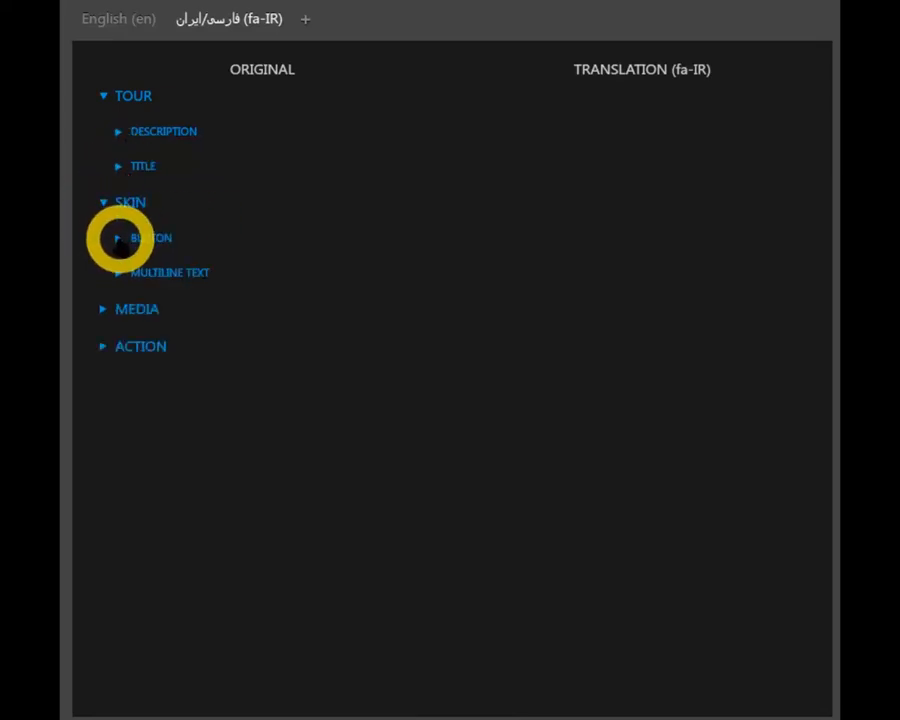
click(119, 239)
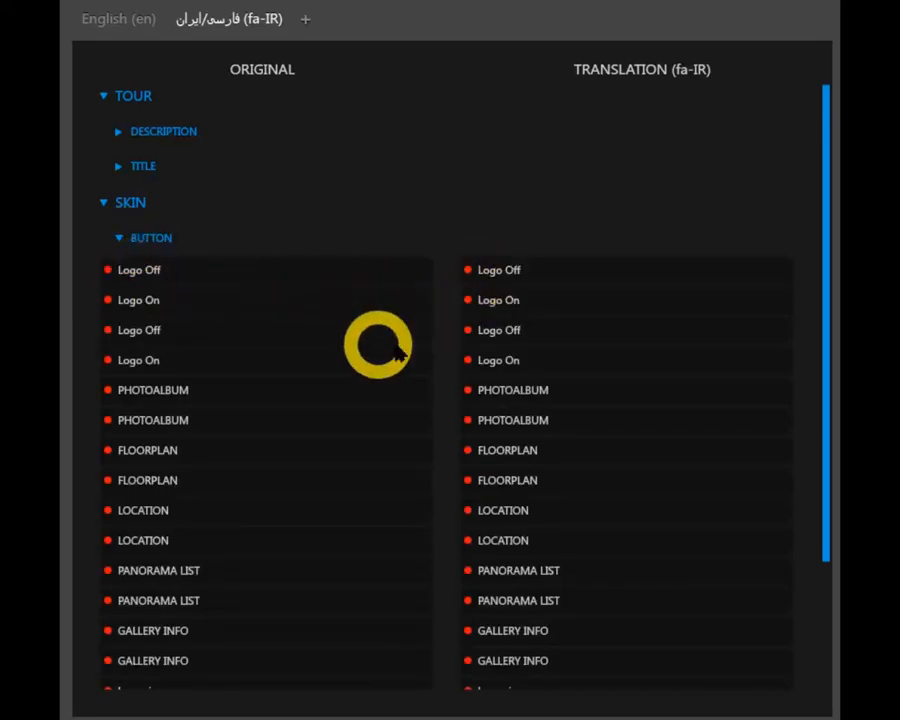
drag(528, 274, 470, 268)
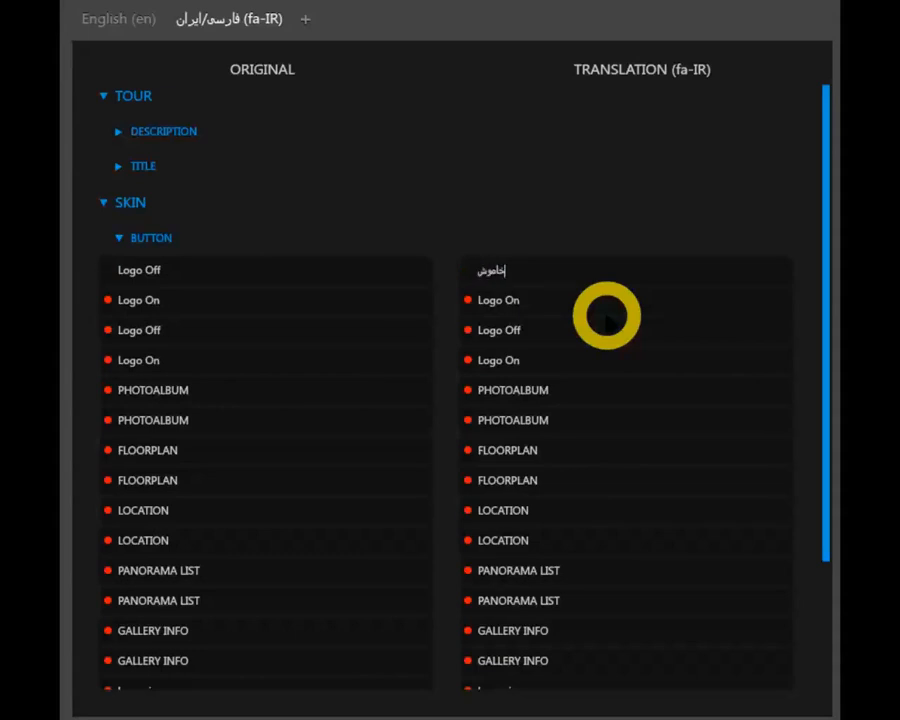
key(Return)
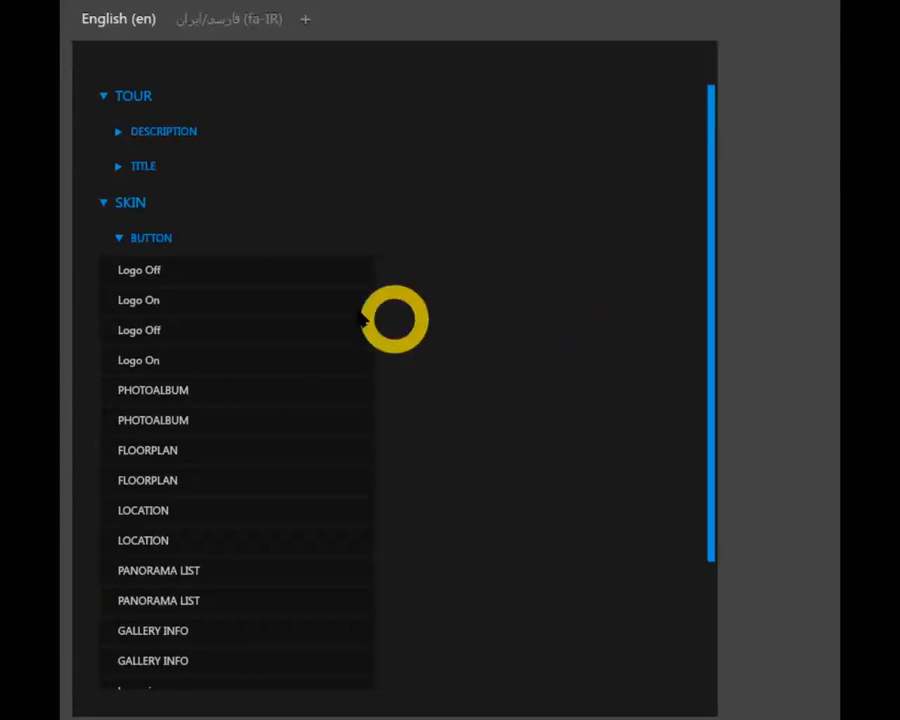
Translate the first Logo On skin button as روشن and the second Logo Off button as خاموش in the fa-IR language
click(160, 300)
click(235, 19)
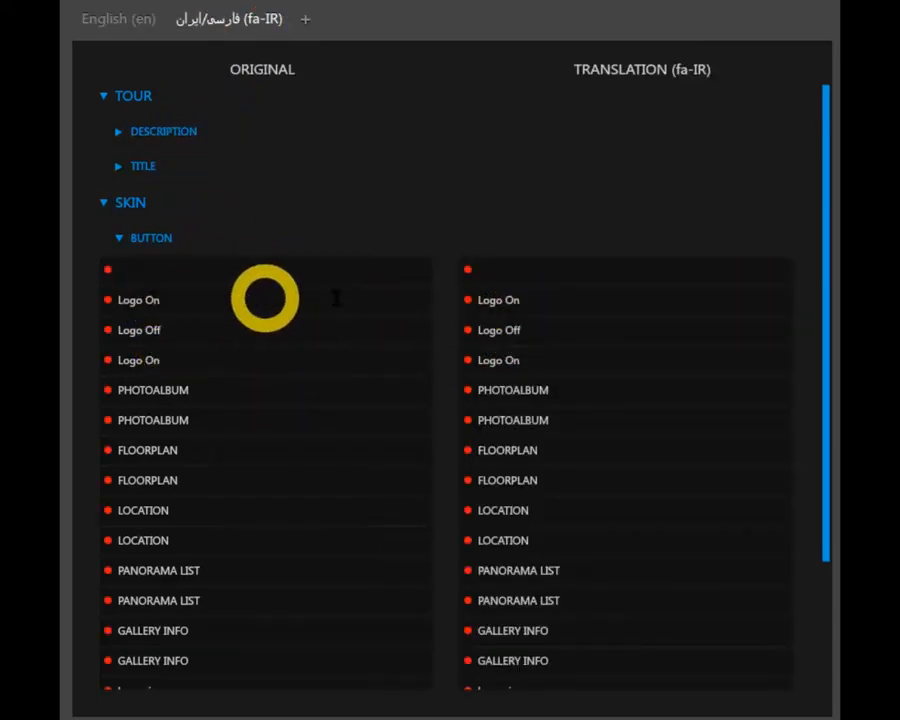
drag(528, 304, 469, 305)
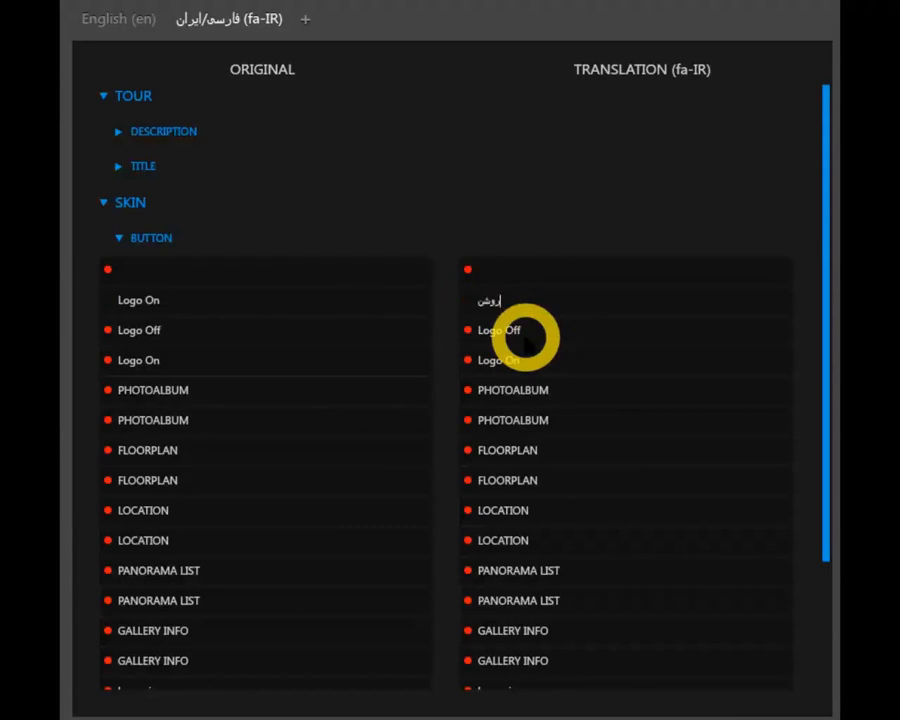
drag(530, 329, 478, 331)
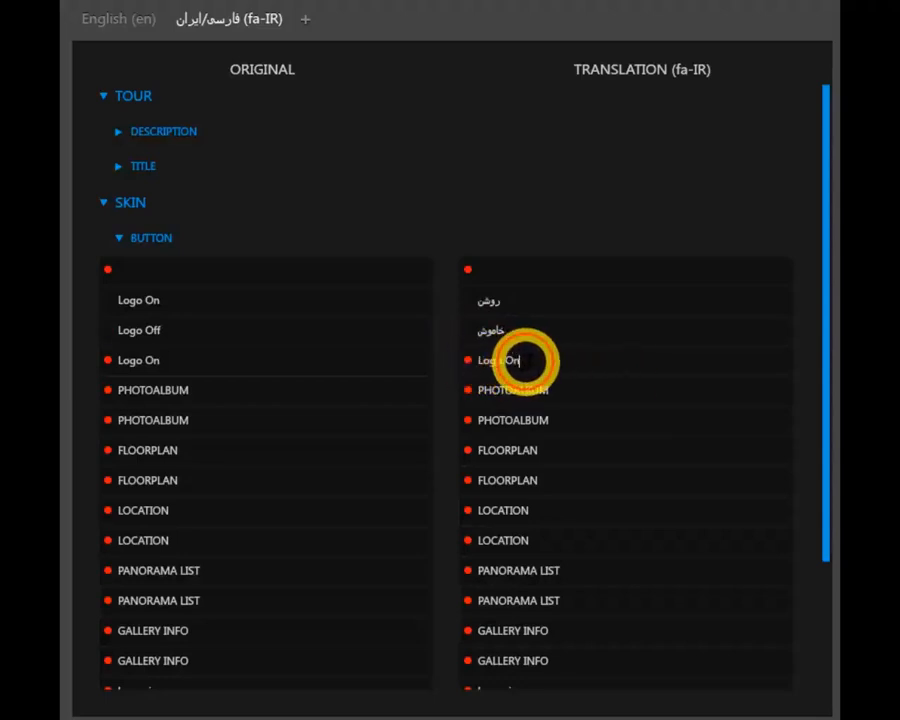
drag(542, 360, 474, 361)
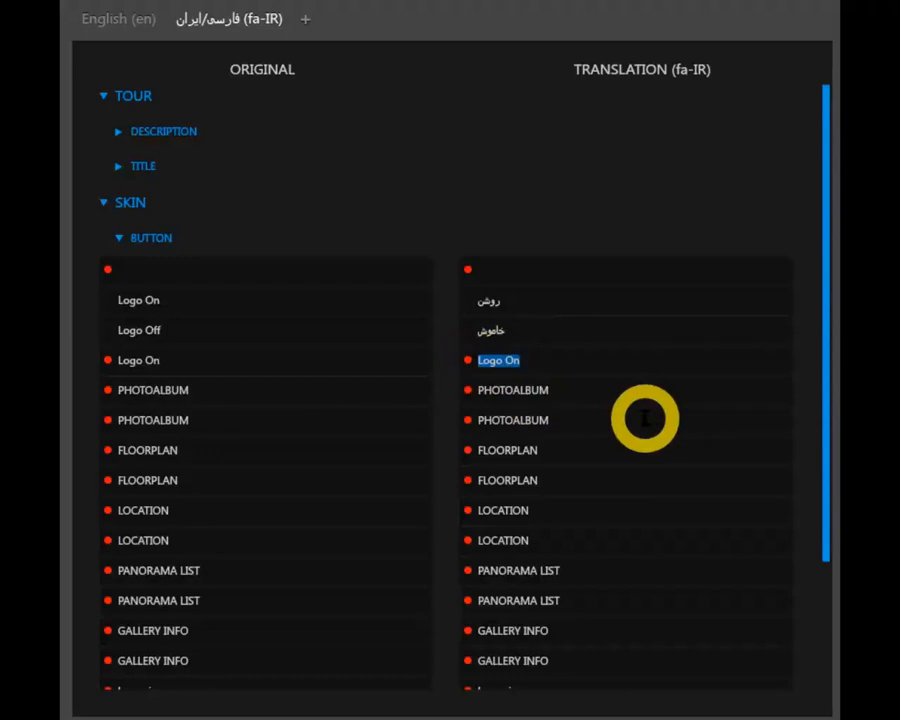
Restore the first skin button's original text as Logo Off and translate it as خاموش in fa-IR
click(232, 270)
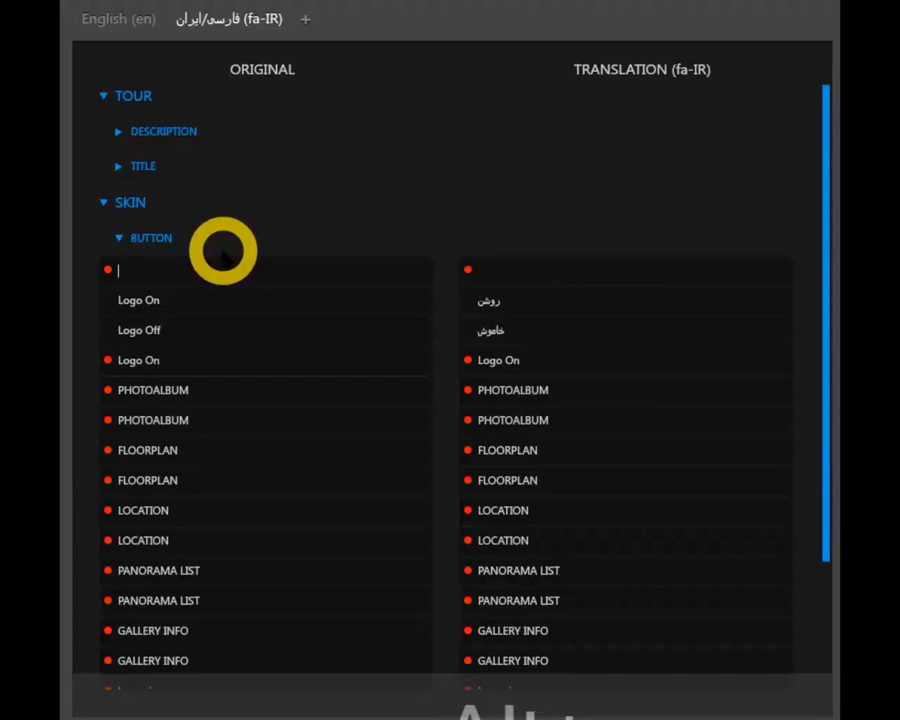
text(ا)
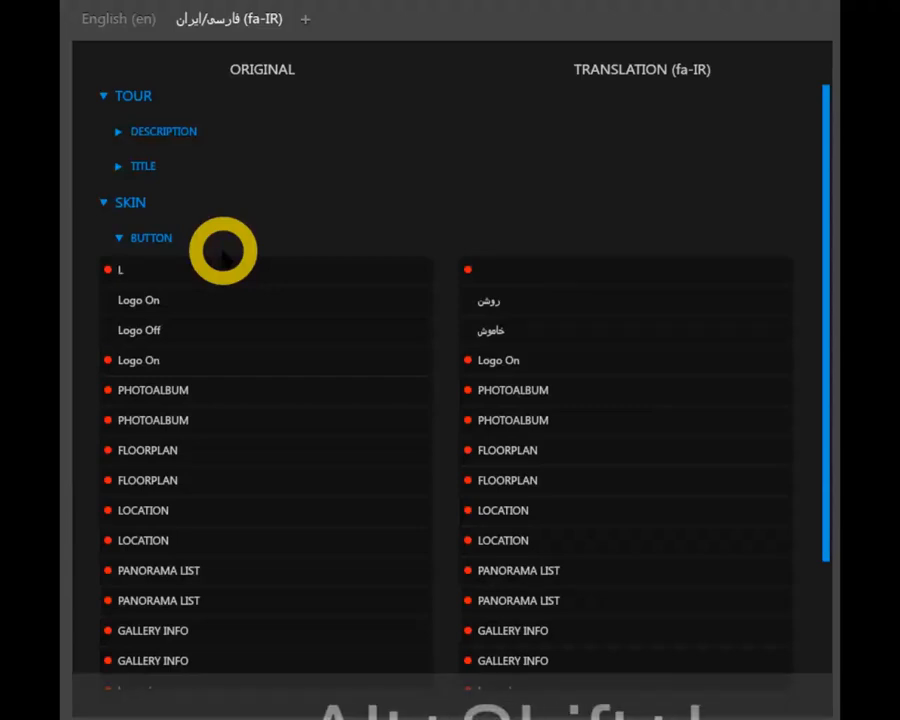
text(ogo Off)
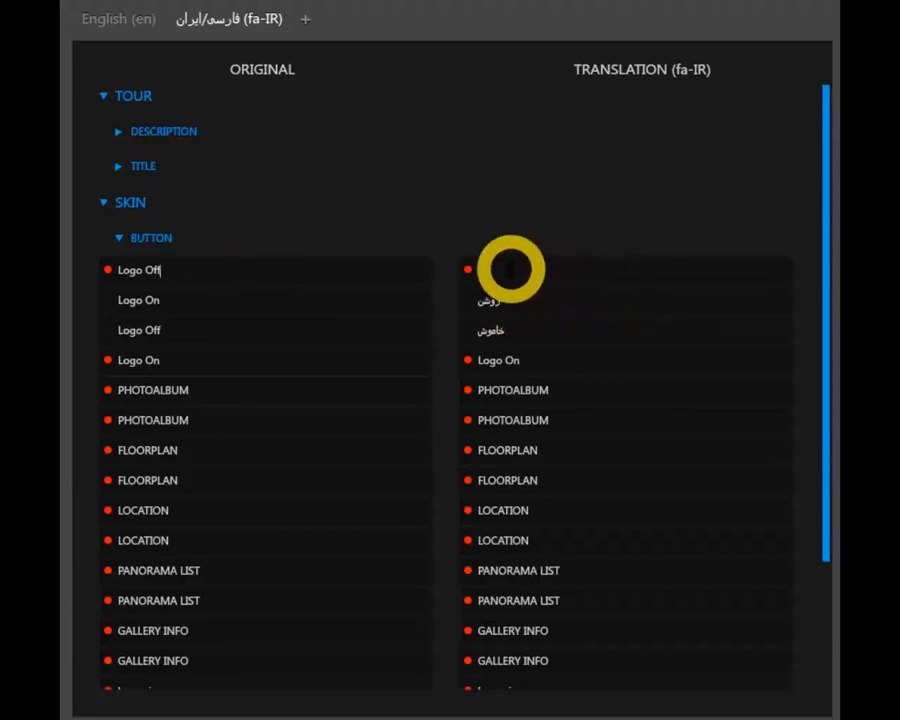
click(722, 316)
drag(548, 266, 458, 262)
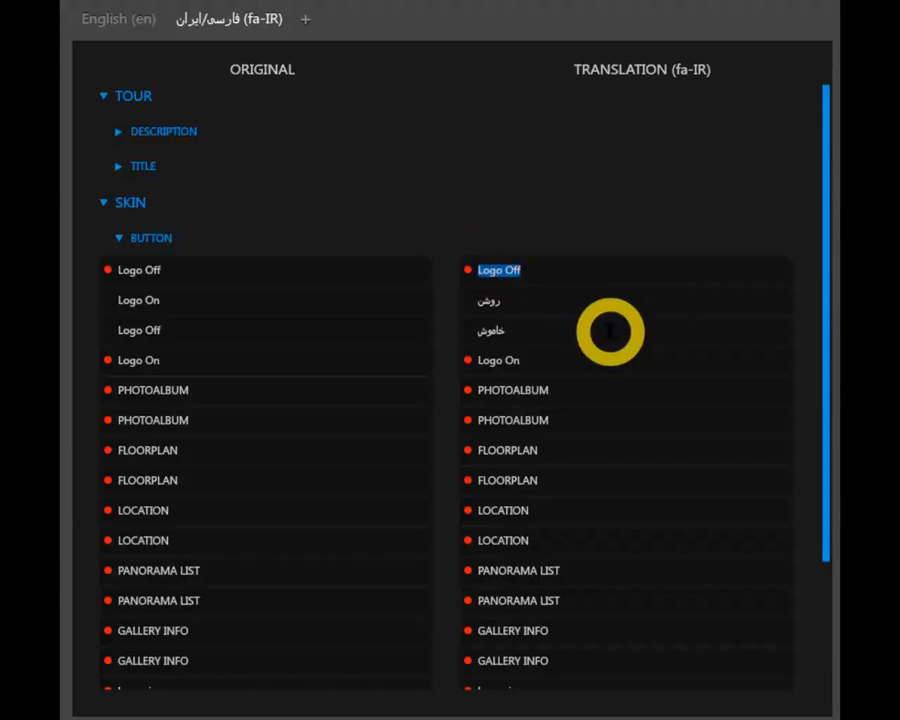
key(alt+shift)
text(خاموش)
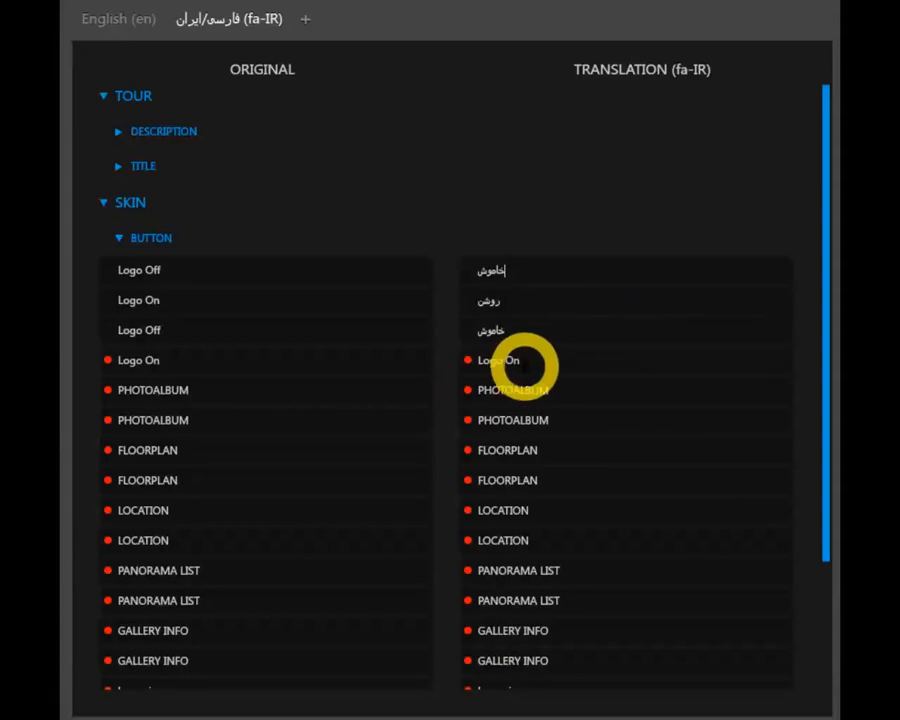
Translate the second Logo On button as روشن and both PHOTOALBUM buttons as تصاویر
drag(540, 360, 479, 361)
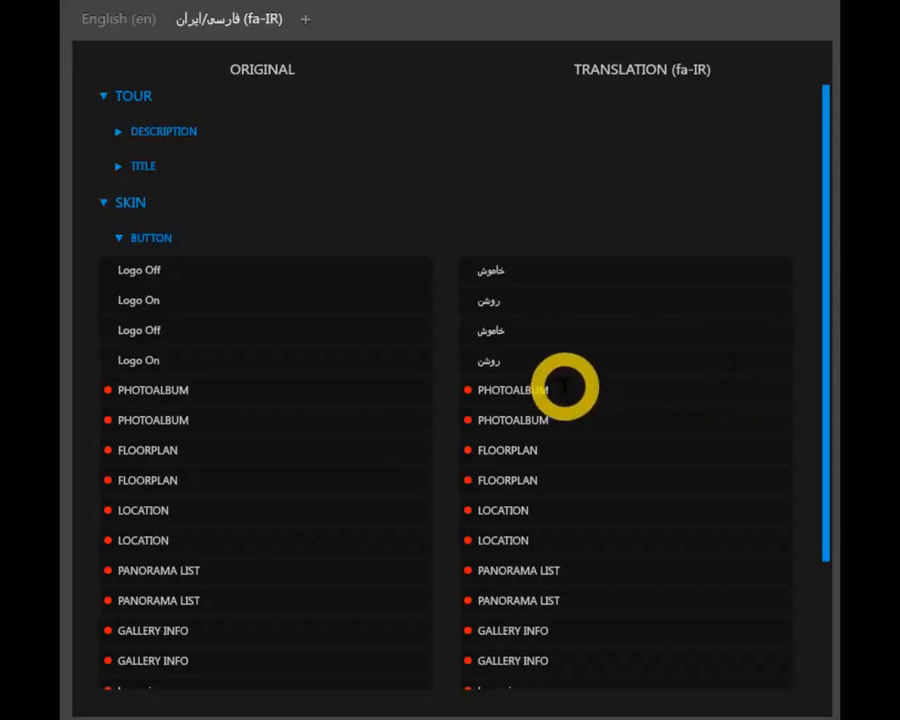
drag(572, 394, 476, 389)
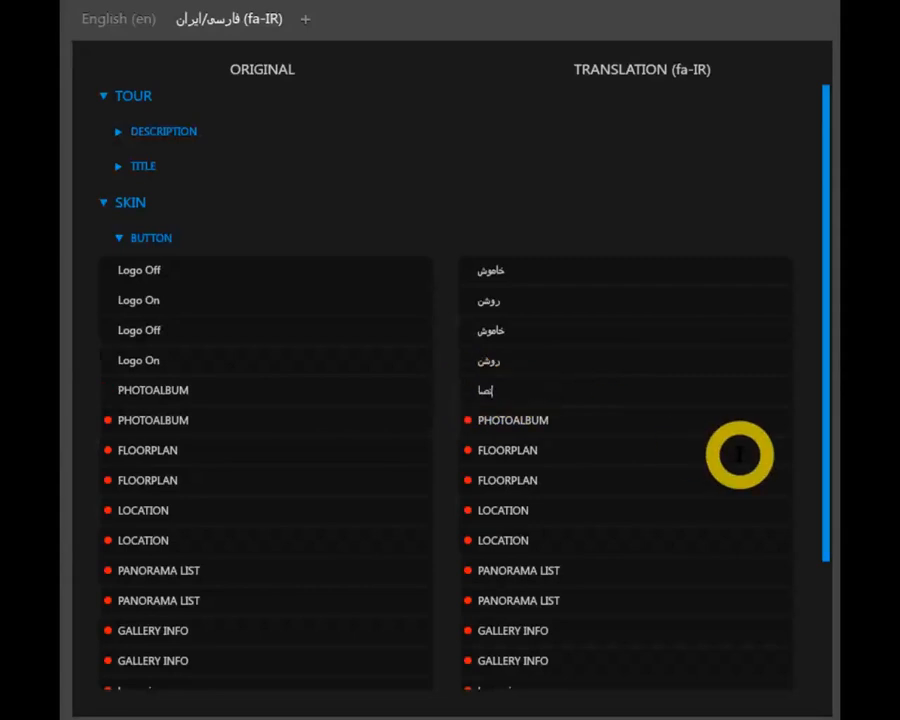
drag(586, 417, 475, 419)
key(BackSpace)
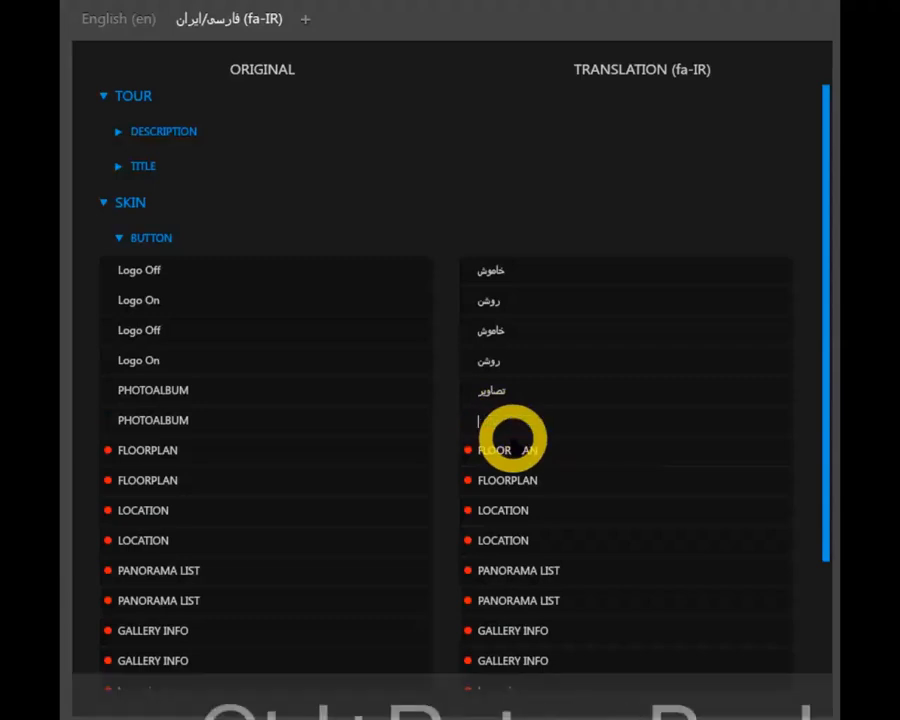
text(تصاویر)
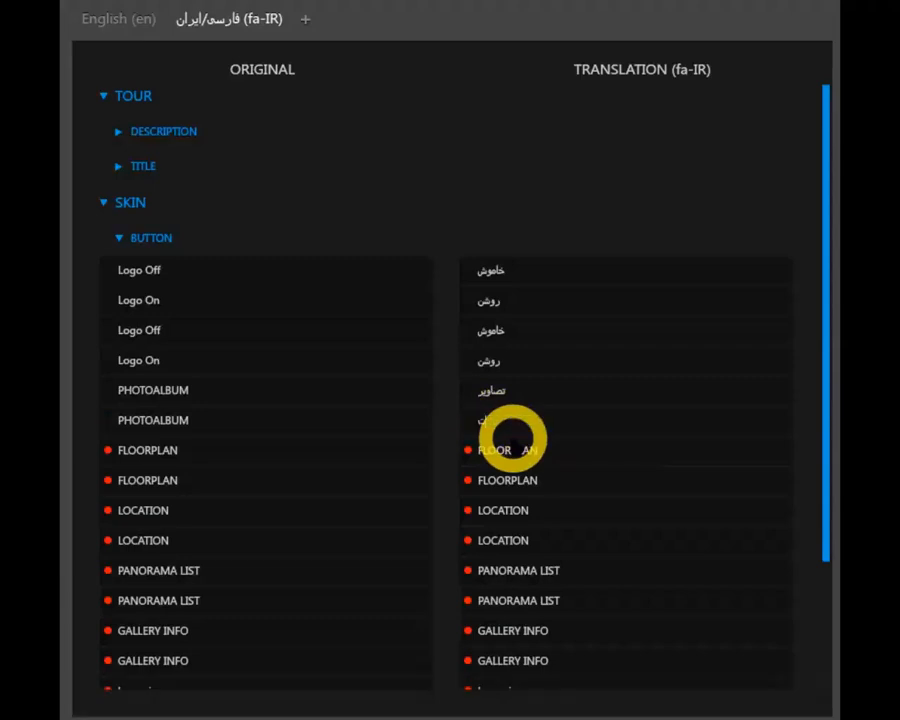
Translate both FLOORPLAN buttons as پلان and both LOCATION buttons as مکان in the fa-IR language
double_click(545, 452)
drag(545, 484, 468, 482)
text(پلان)
drag(541, 508, 467, 507)
text(مکان)
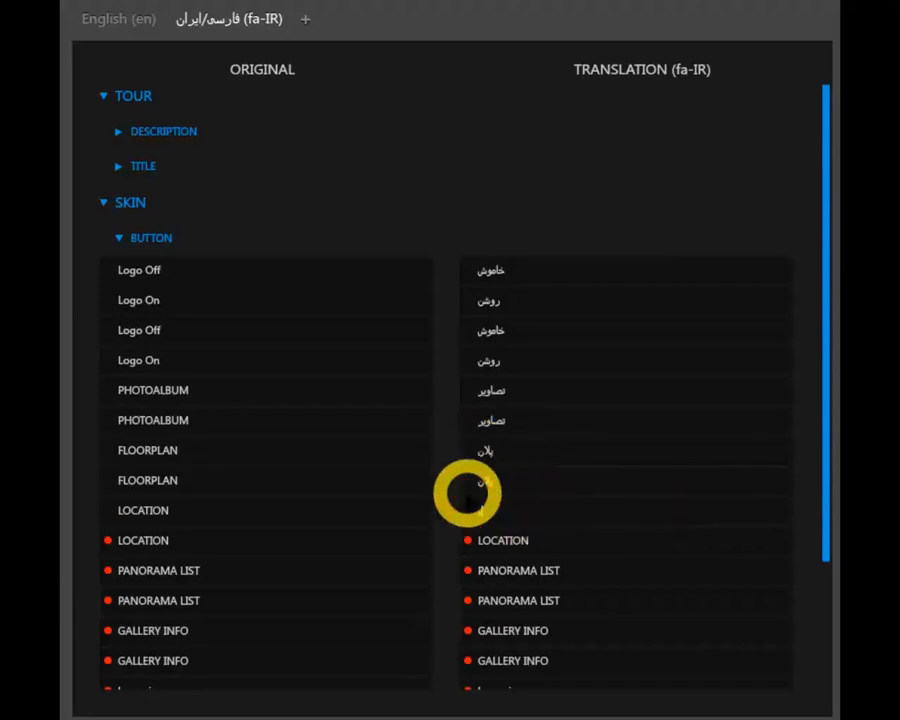
drag(543, 542, 460, 540)
text(مکان)
Translate both PANORAMA LIST skin buttons as لیست in the fa-IR language
drag(585, 569, 412, 574)
text(لیست)
drag(580, 600, 448, 586)
text(لیست)
scroll(589, 553, down, 2)
drag(585, 550, 447, 545)
text(لیست)
Translate both GALLERY INFO skin buttons as اطلاعات in the fa-IR language
double_click(494, 555)
text(اطلاعات)
click(507, 576)
key(ctrl+a)
text(اطلاعات)
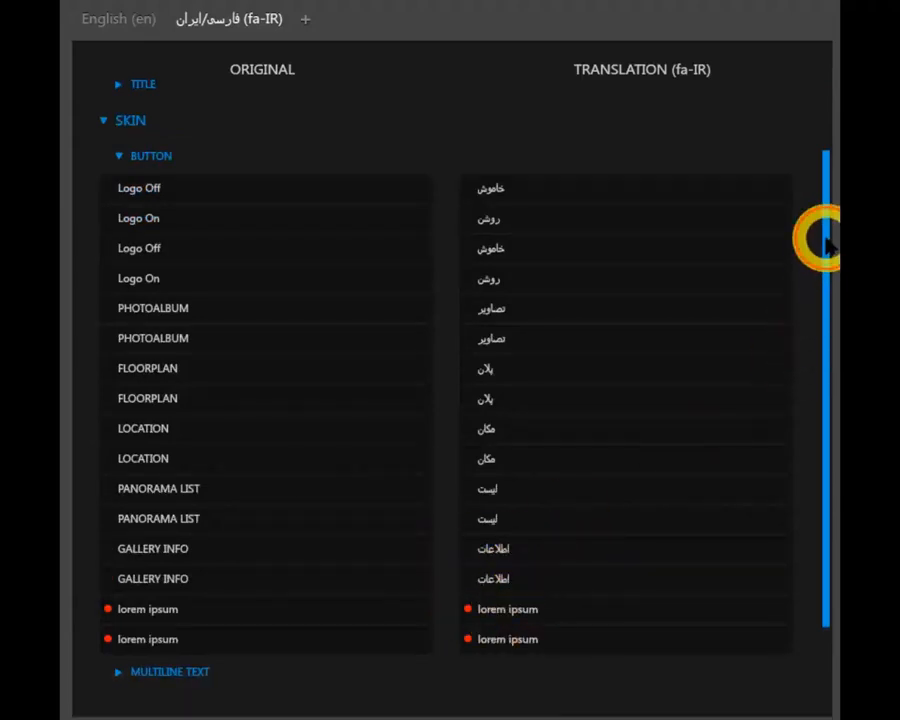
Translate both lorem ipsum skin buttons as لورم ایپسوم in the fa-IR language
scroll(820, 237, down, 2)
drag(506, 534, 434, 530)
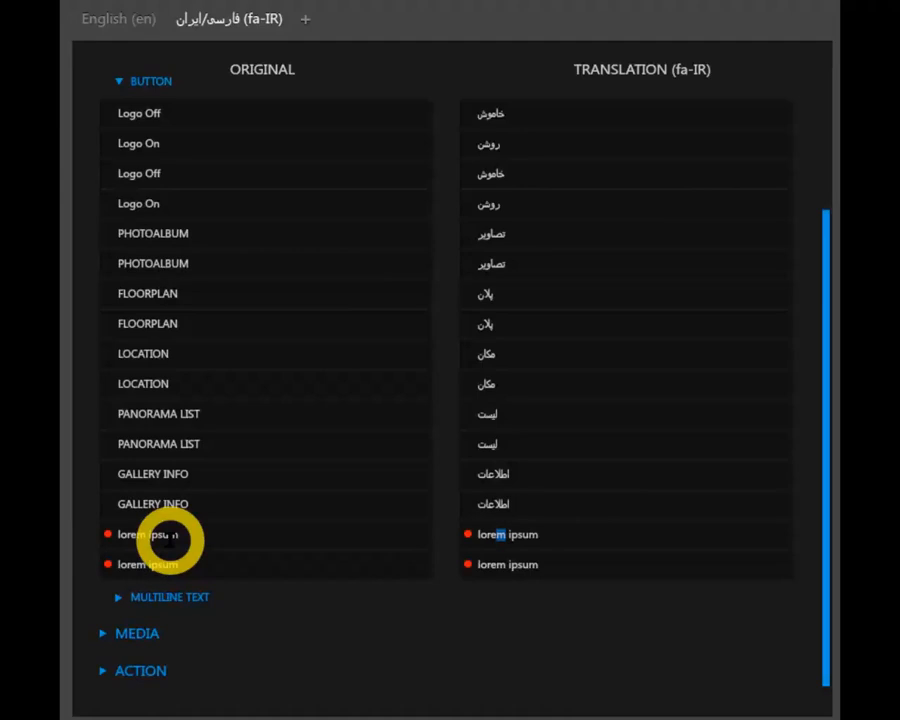
click(560, 532)
drag(560, 532, 449, 532)
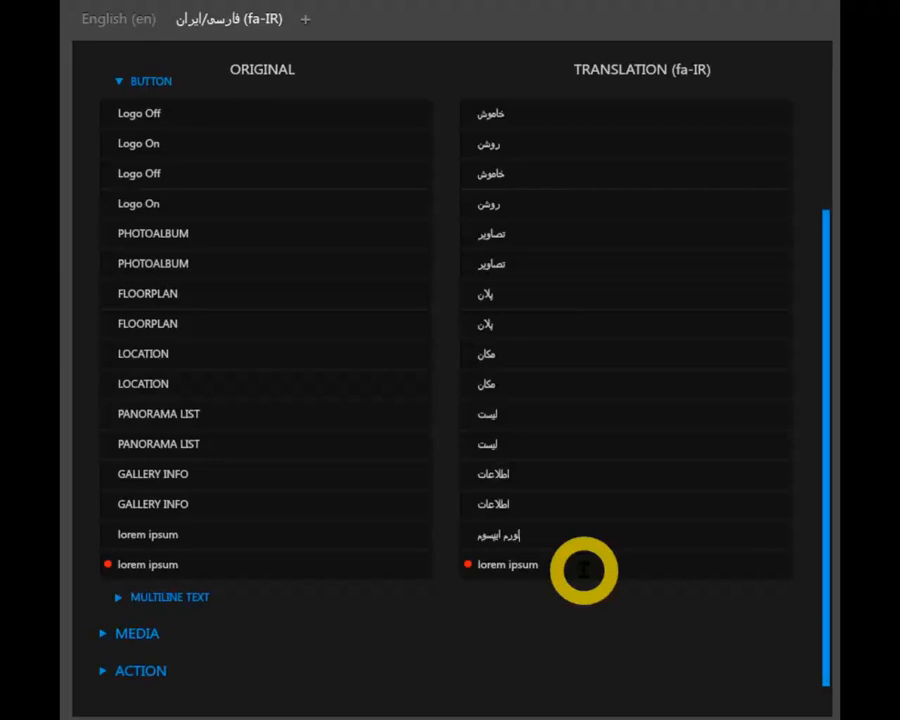
drag(551, 567, 457, 564)
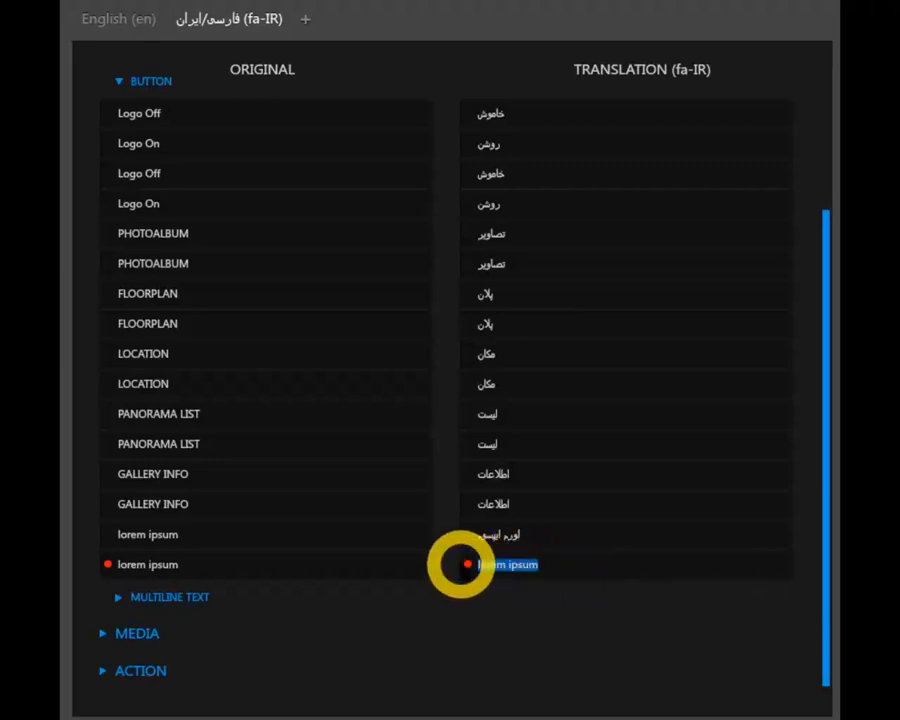
text(لورم ایپسوم)
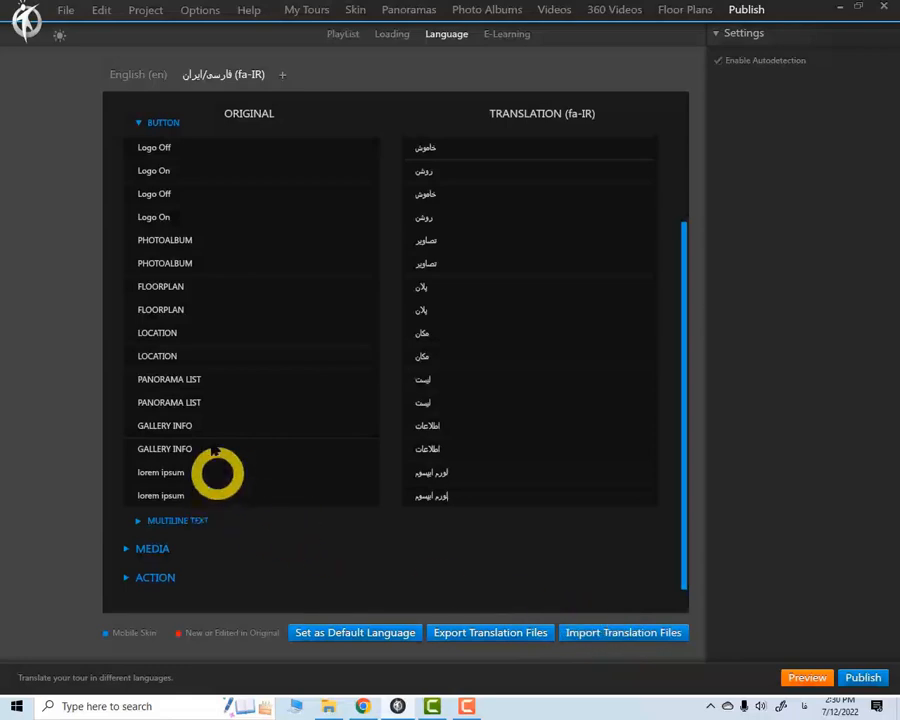
Review the fa-IR translations of the tour description, tour title and skin buttons, collapsing each group after checking it
click(139, 122)
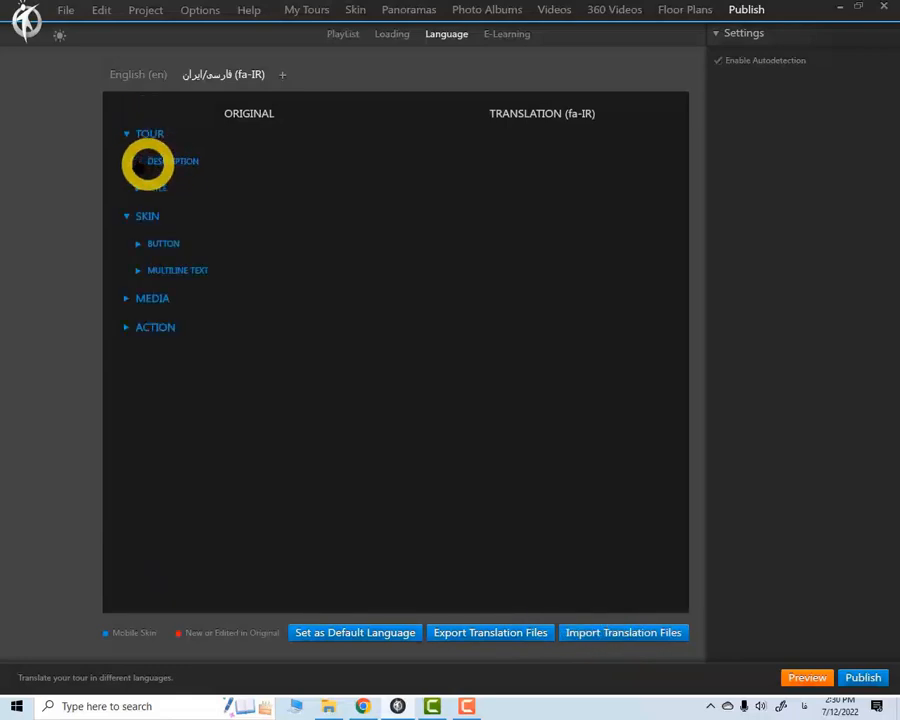
click(138, 160)
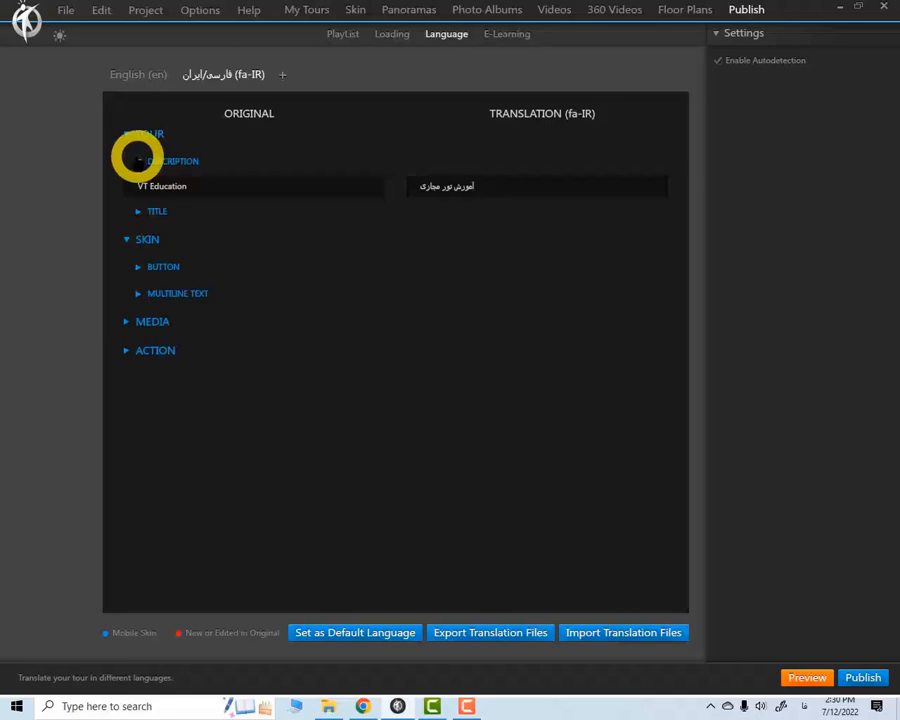
click(138, 161)
click(138, 188)
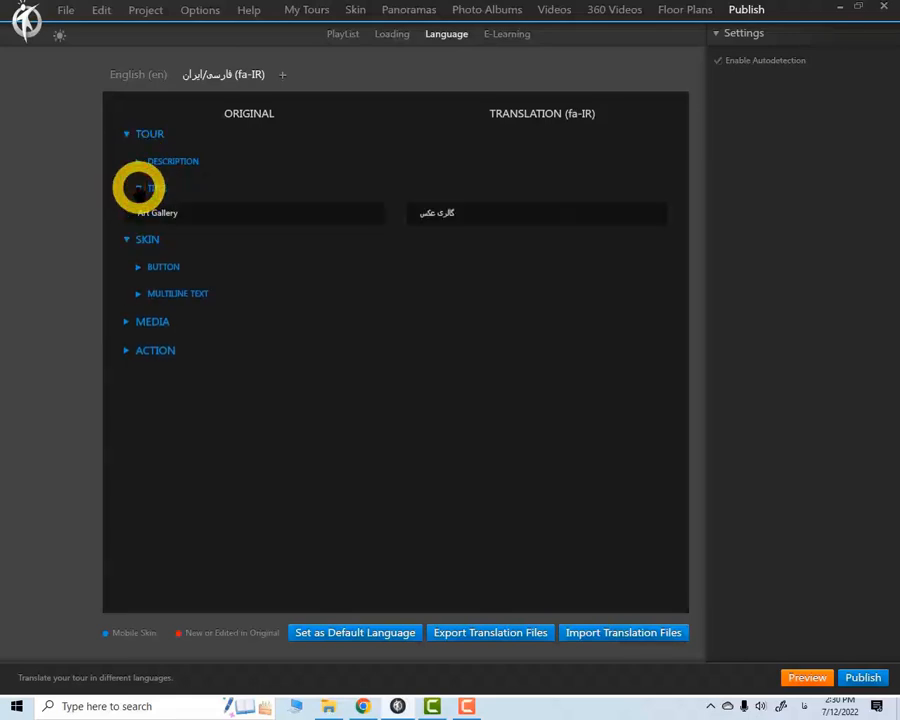
click(138, 188)
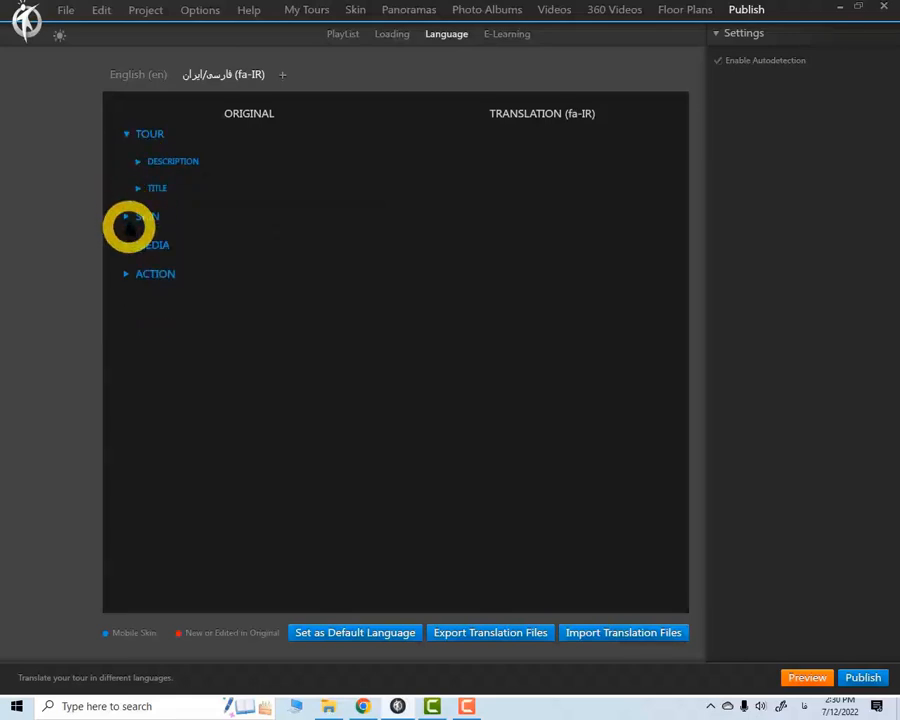
click(126, 217)
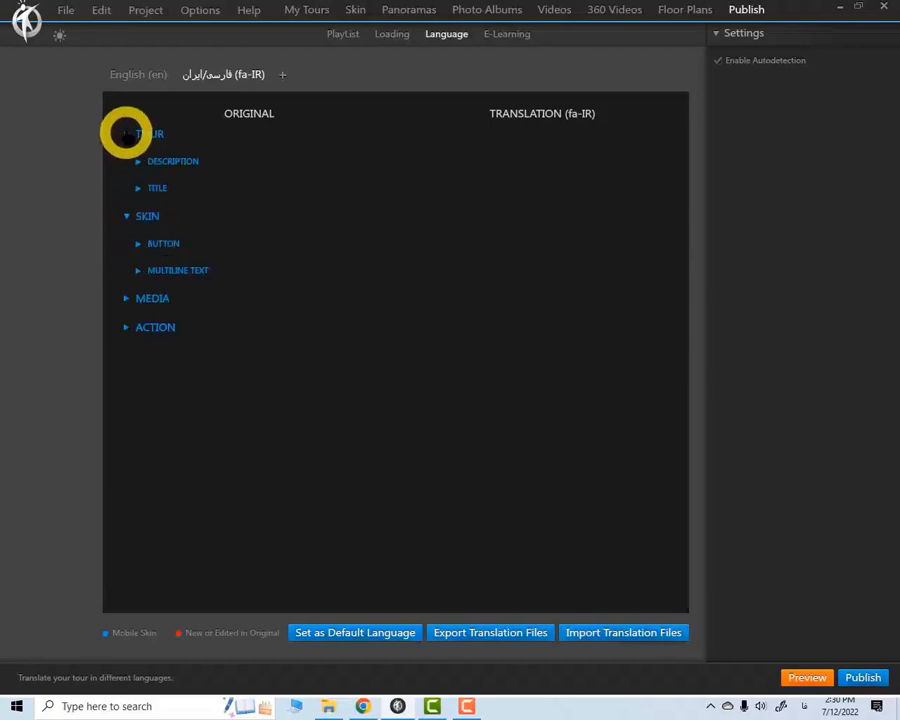
click(126, 134)
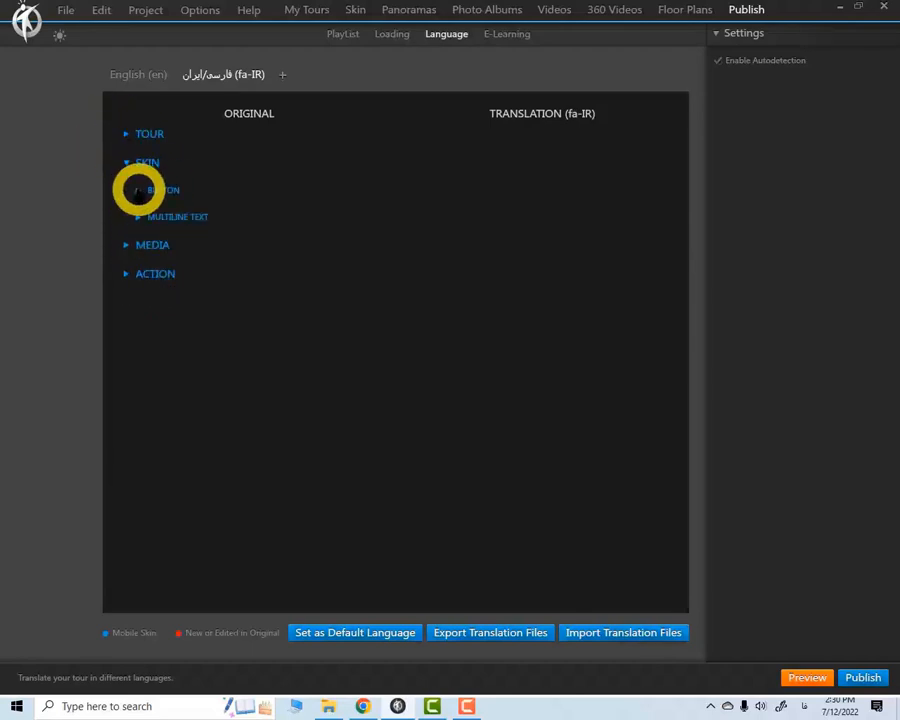
click(138, 190)
click(138, 190)
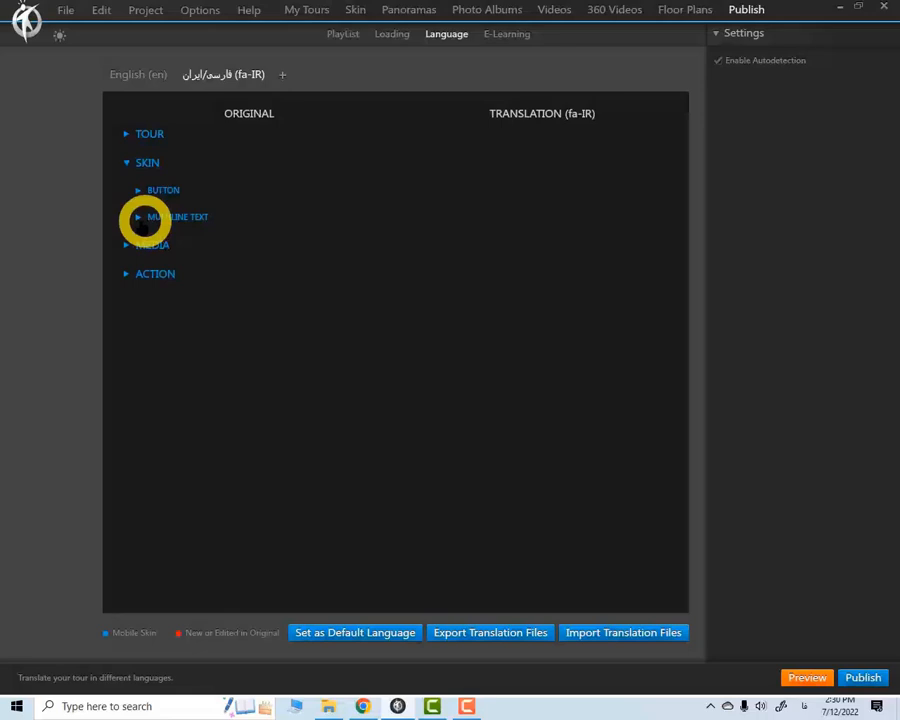
Examine the skin's multiline texts in the original and fa-IR versions, including the gallery info and lorem ipsum passages
click(137, 216)
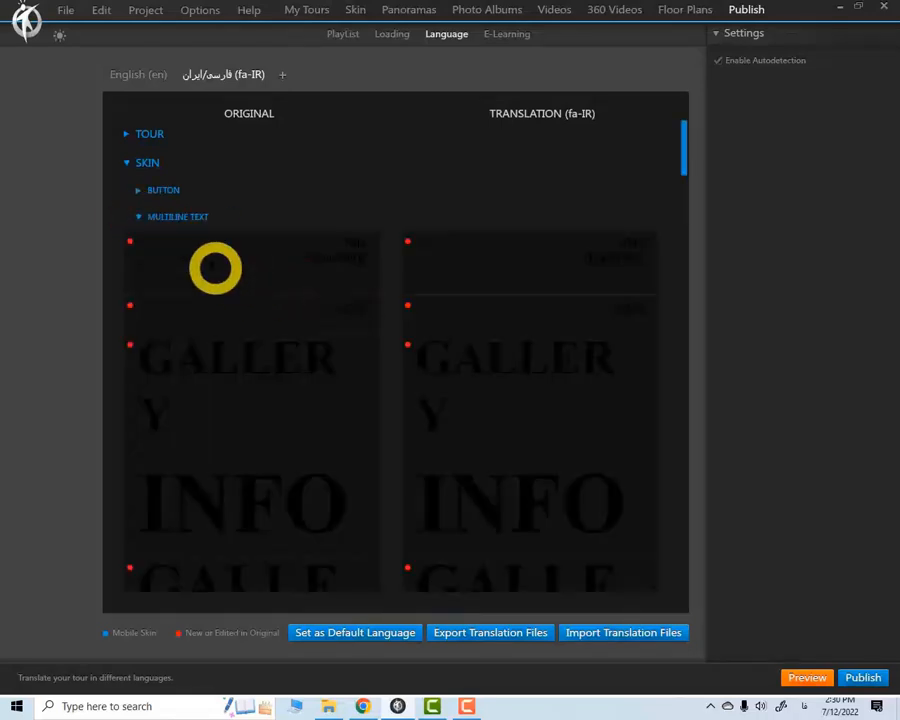
scroll(259, 428, down, 10)
scroll(261, 426, up, 4)
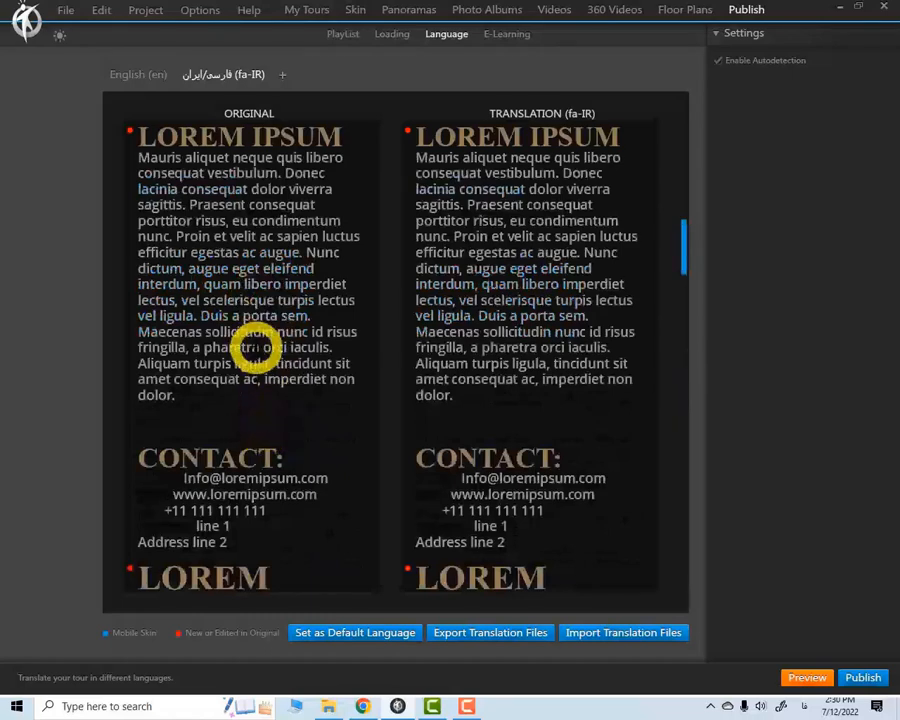
scroll(256, 347, up, 3)
scroll(260, 350, down, 5)
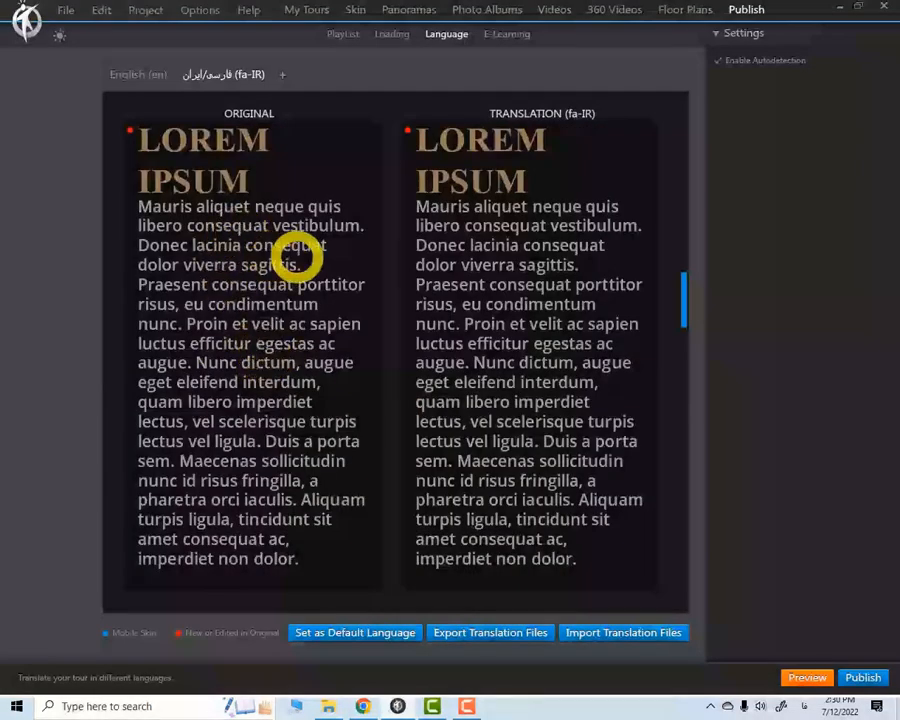
click(288, 488)
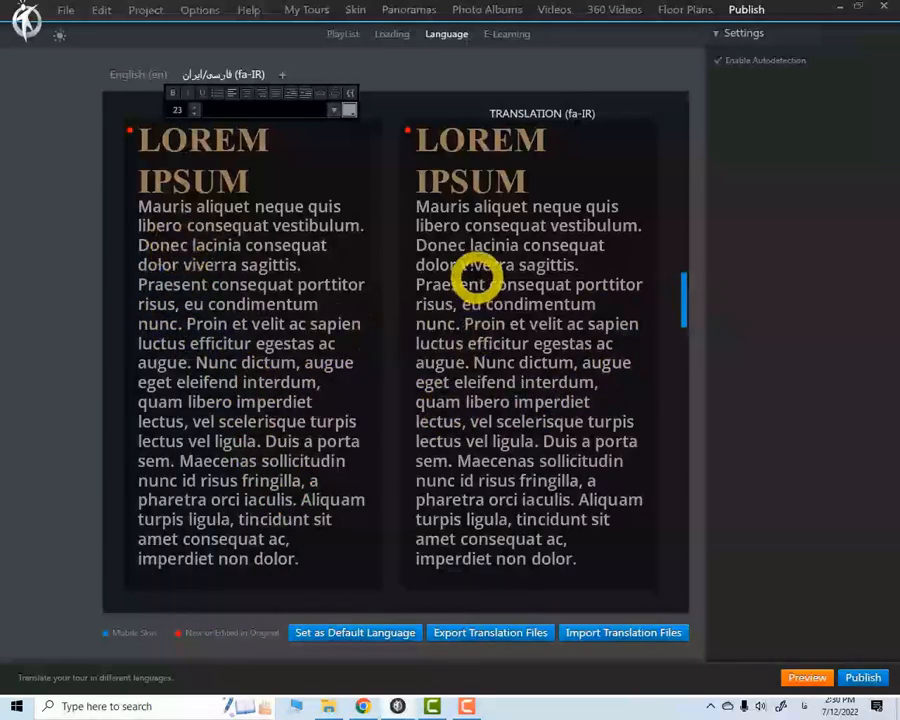
click(488, 310)
scroll(427, 470, up, 5)
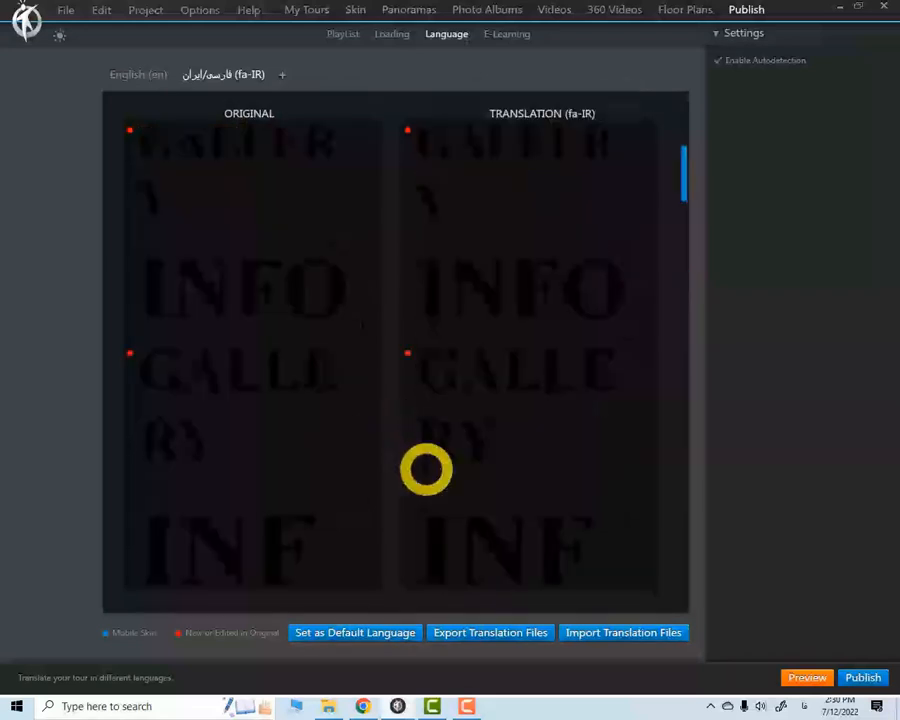
scroll(302, 433, up, 3)
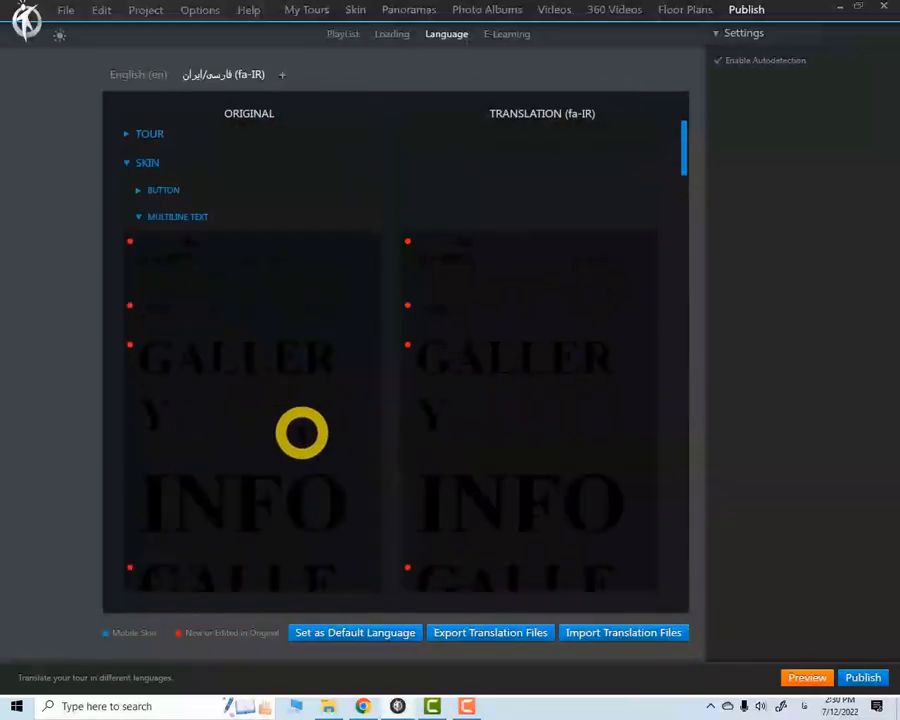
click(139, 216)
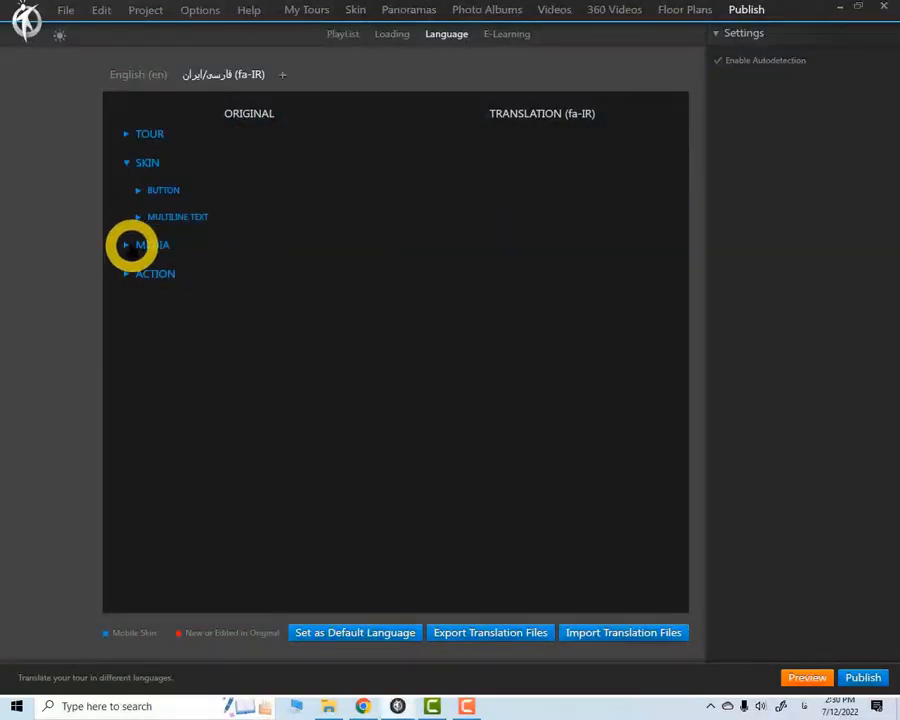
Change the original media subtitles to One, Two, three and three+, and translate the first three as یک, دو and سه in fa-IR
click(139, 272)
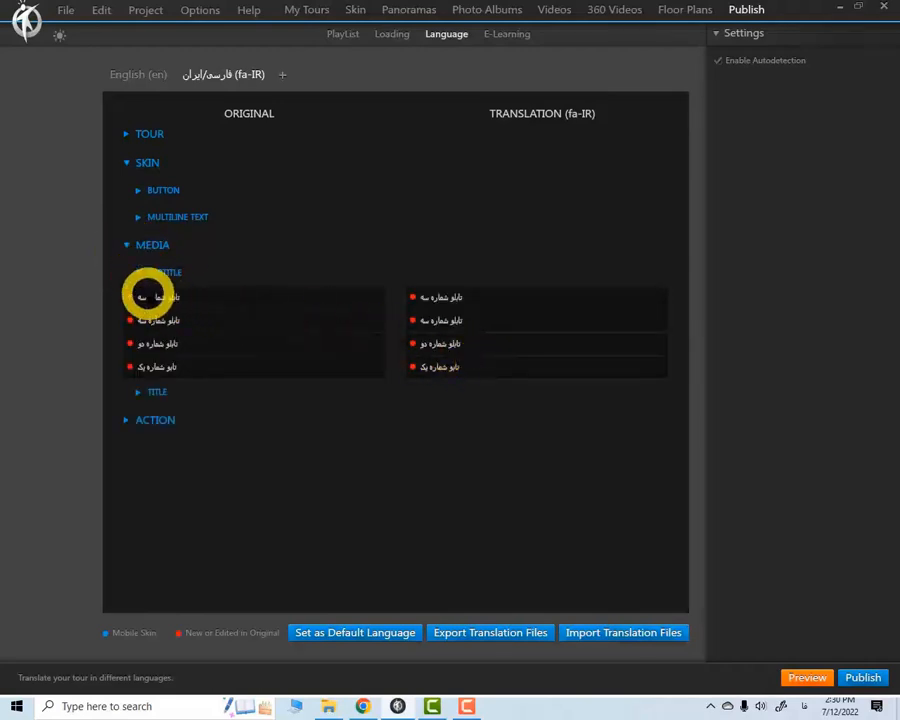
click(179, 297)
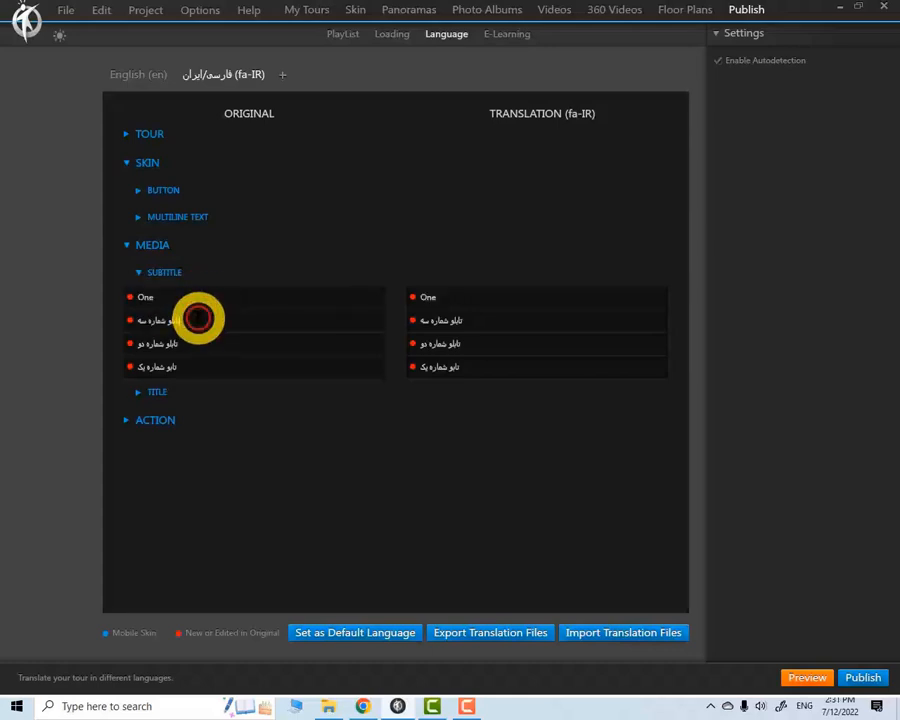
drag(198, 318, 133, 321)
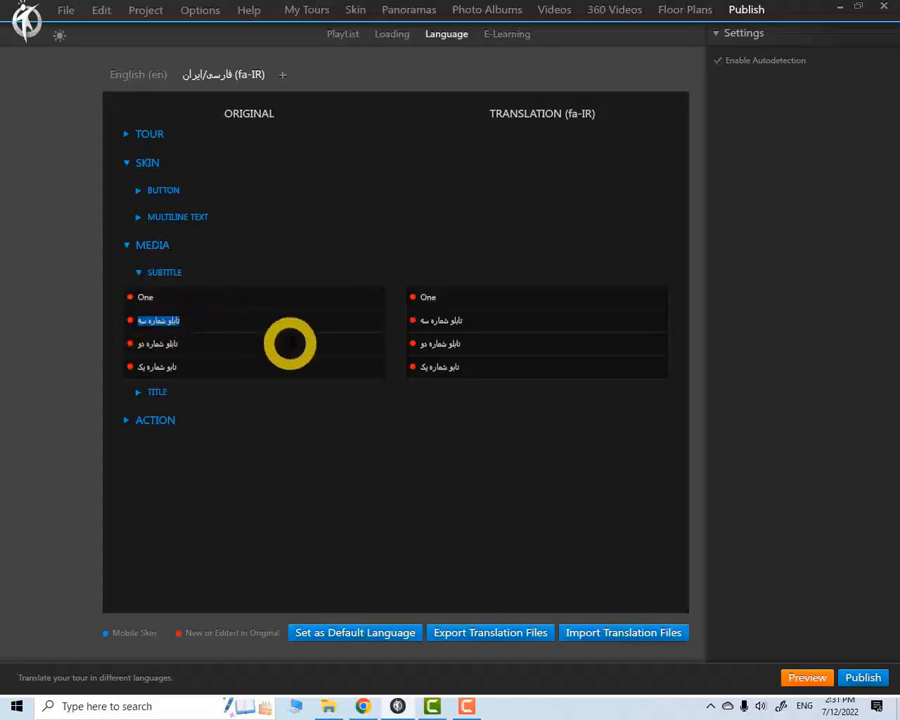
text(Two)
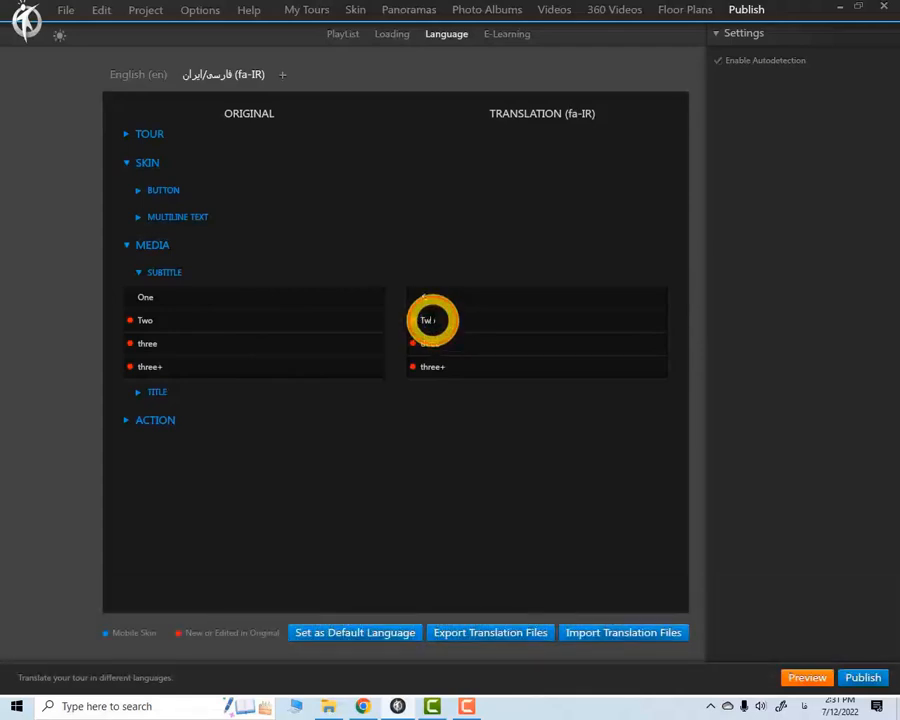
click(427, 344)
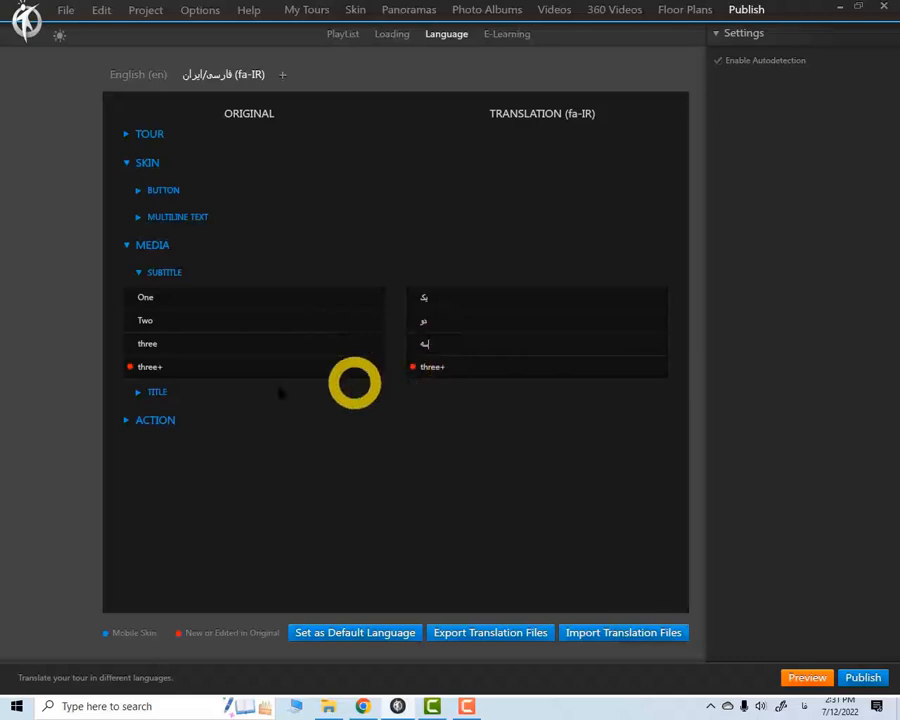
Review the media titles and action URLs in the original and fa-IR versions, collapsing every translation group after checking it
click(141, 392)
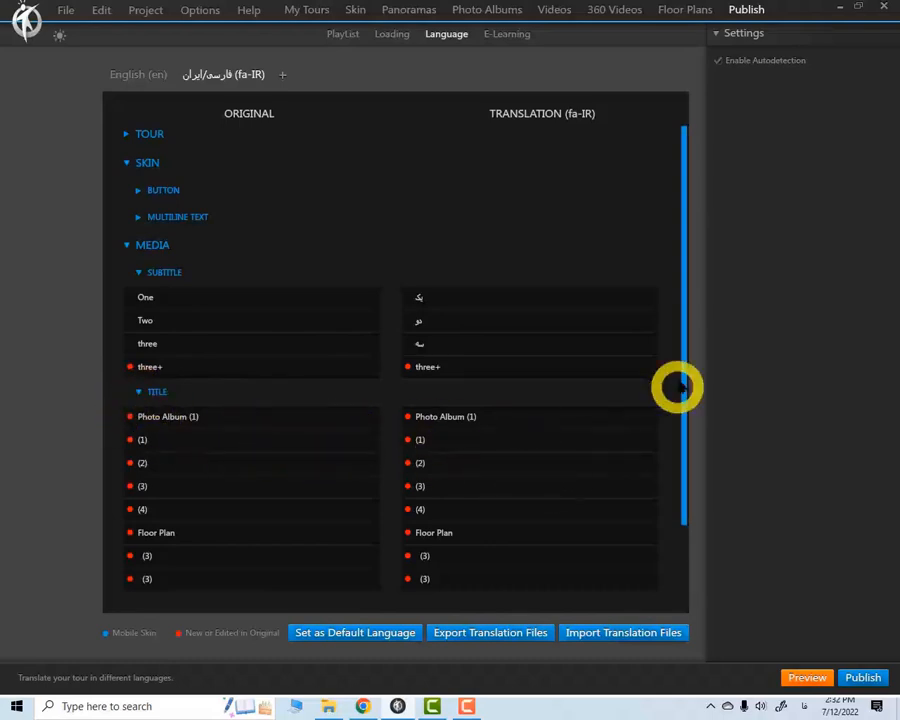
drag(684, 254, 684, 317)
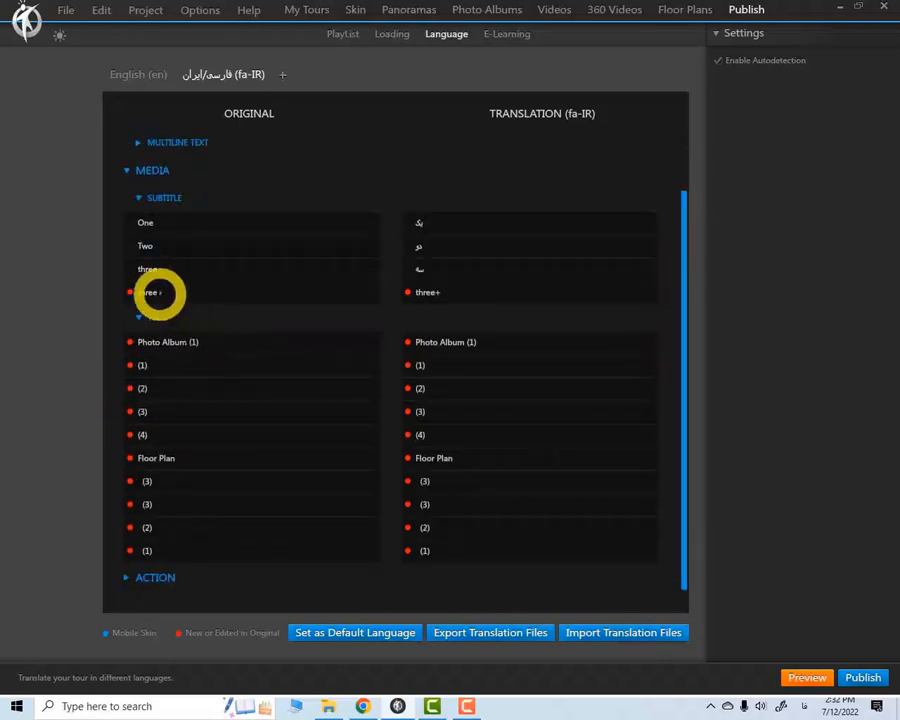
click(139, 197)
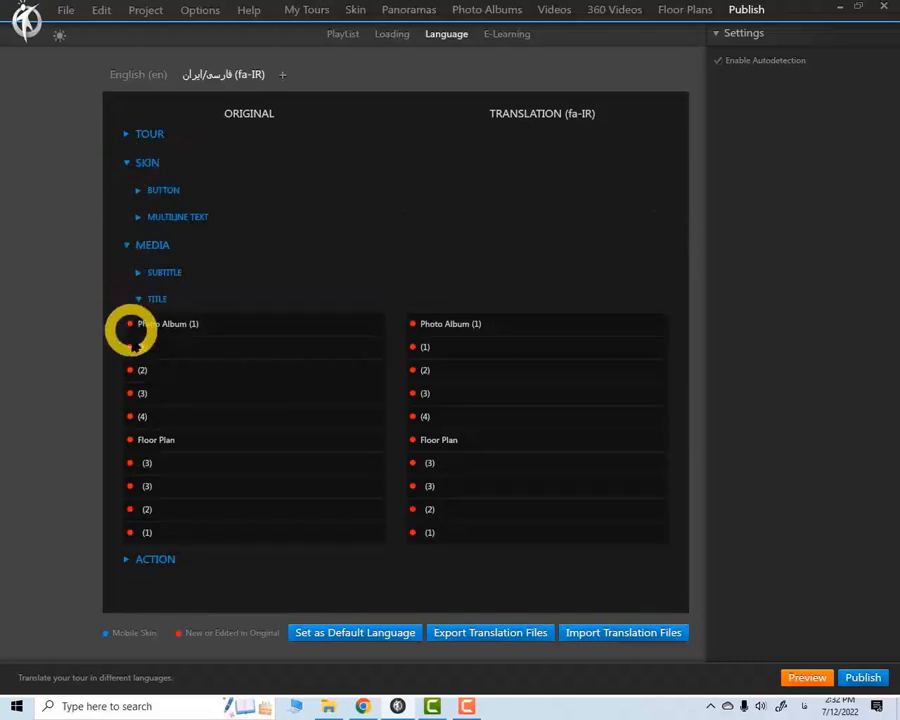
click(139, 299)
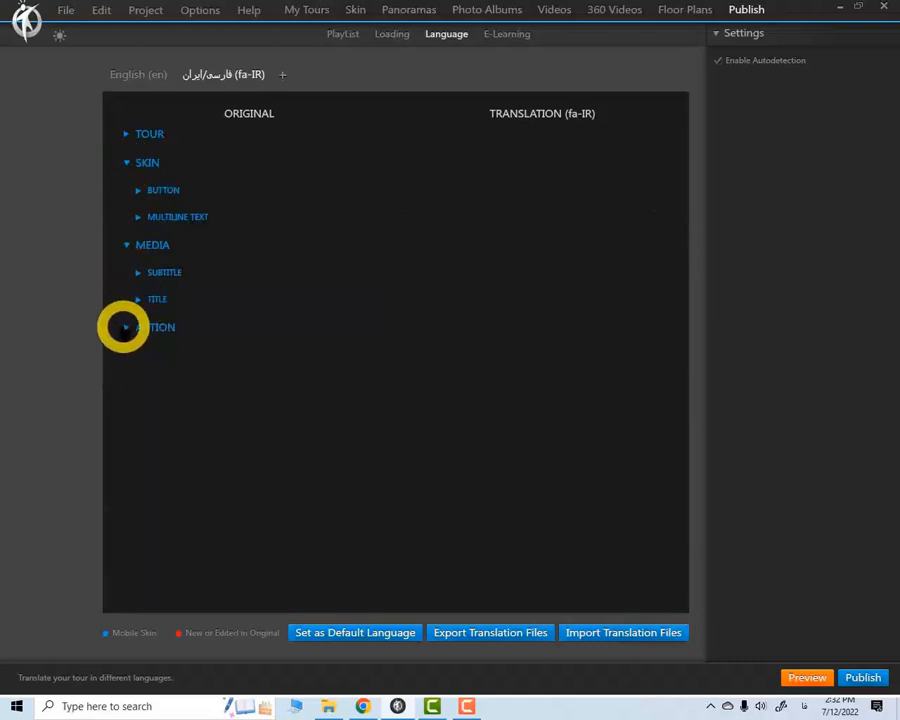
click(138, 355)
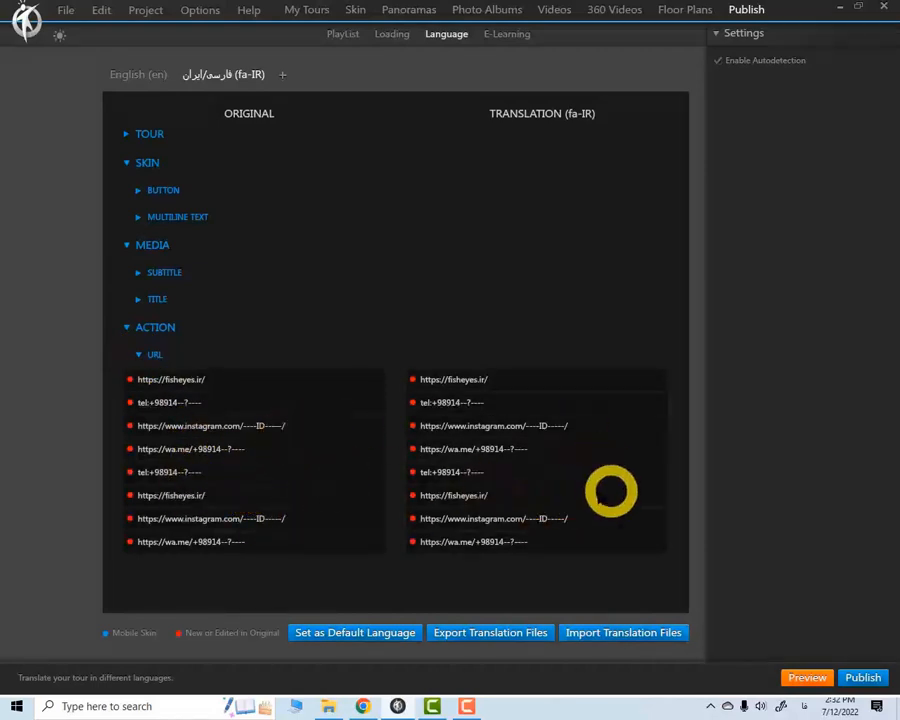
click(127, 245)
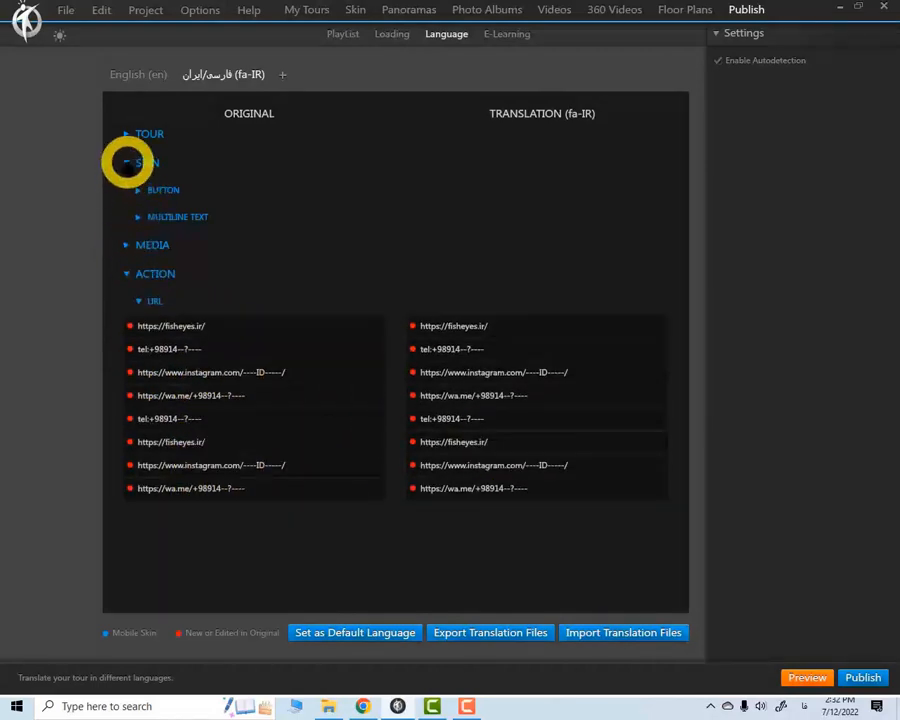
click(128, 162)
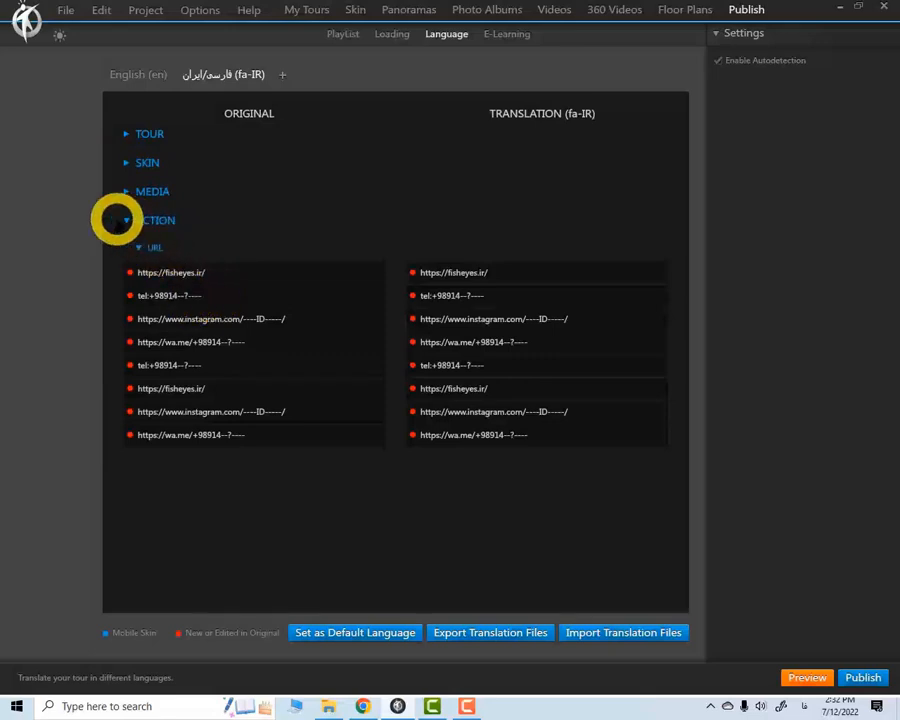
click(127, 220)
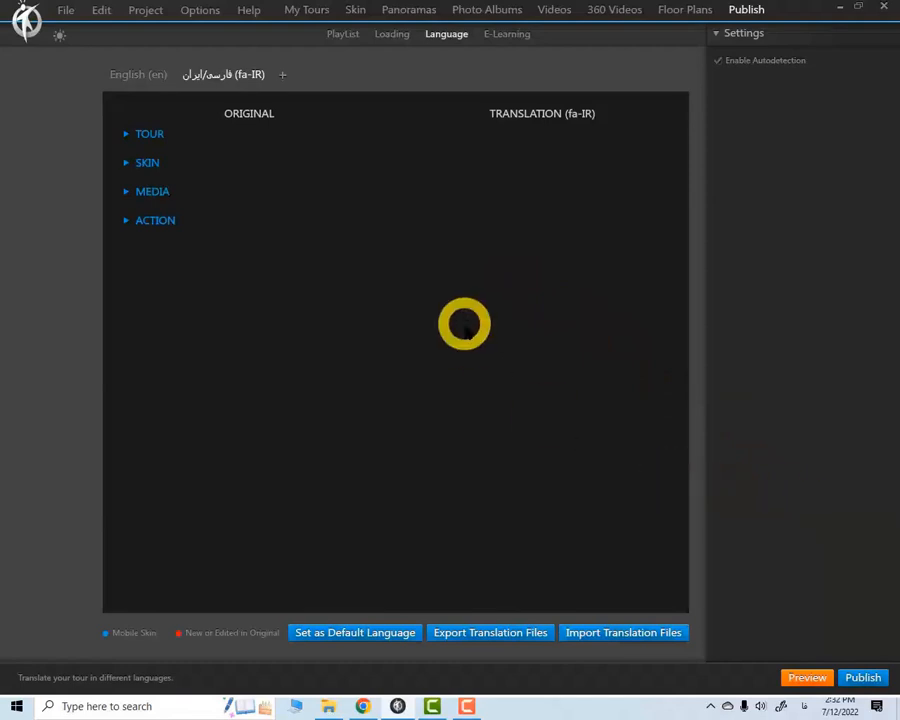
Add an icon button to the skin using the Language-EN-normal image from the icons folder and place it at the viewer's top centre
click(356, 10)
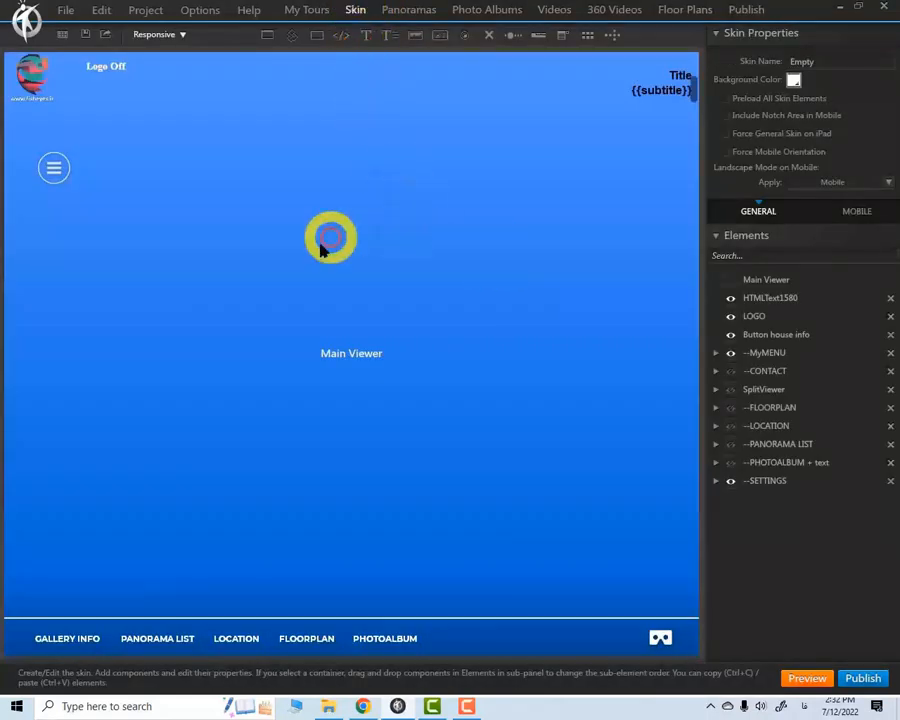
click(414, 297)
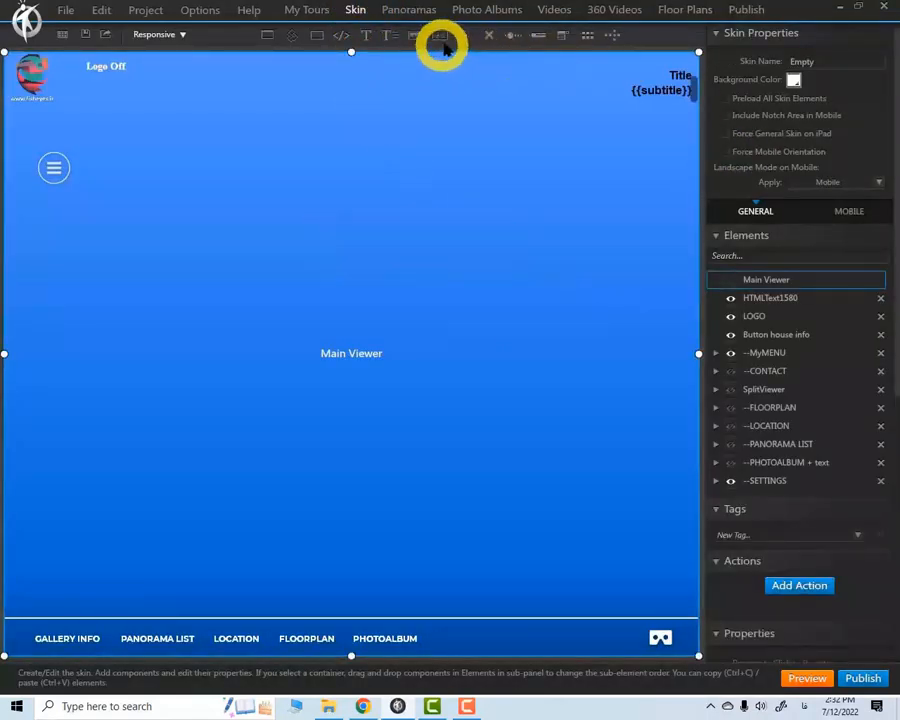
click(465, 38)
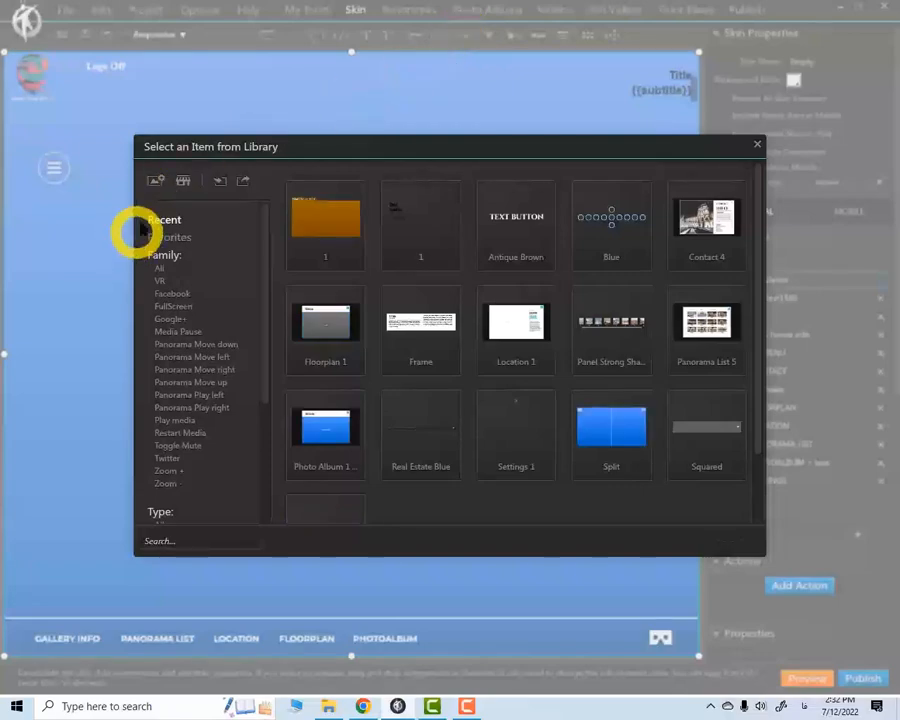
click(151, 181)
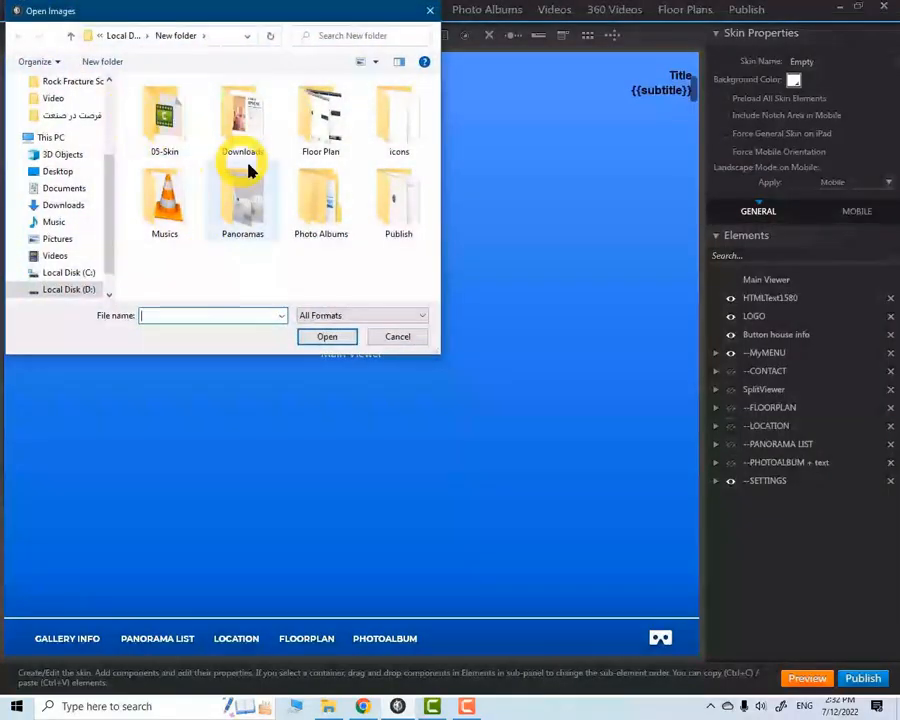
double_click(398, 125)
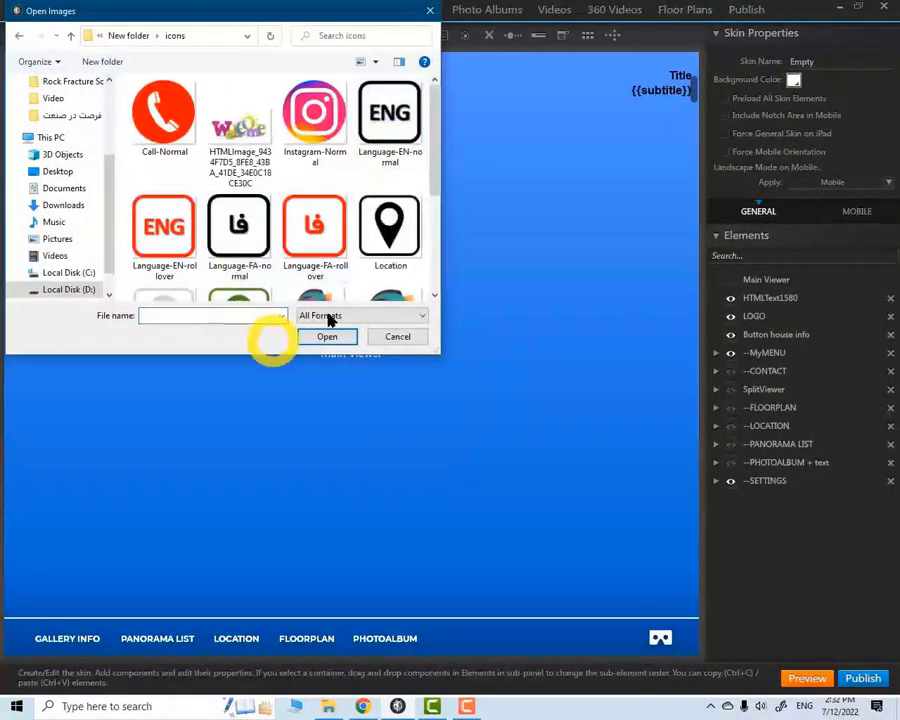
click(425, 168)
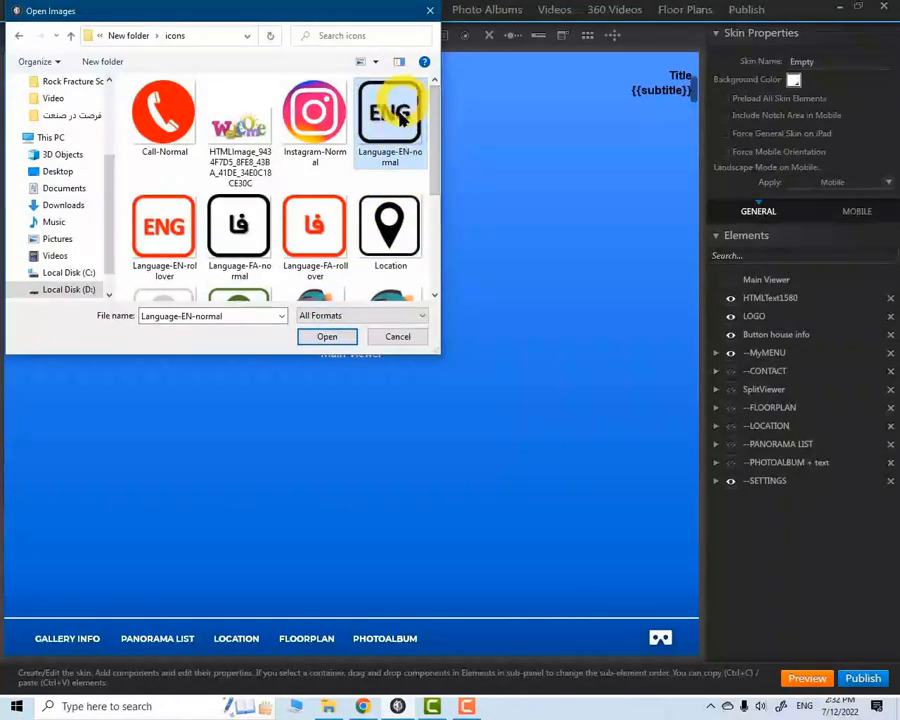
click(330, 337)
click(352, 84)
drag(403, 127, 348, 103)
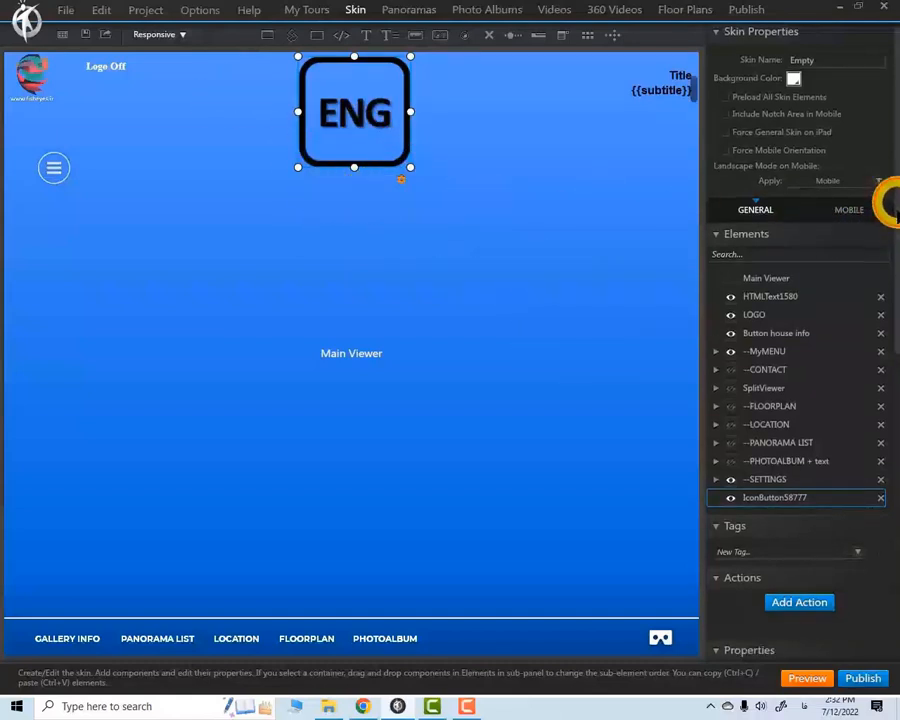
Assign the Language-EN-rollover image to the RollOver state of the ENG icon button
scroll(886, 240, down, 3)
click(799, 535)
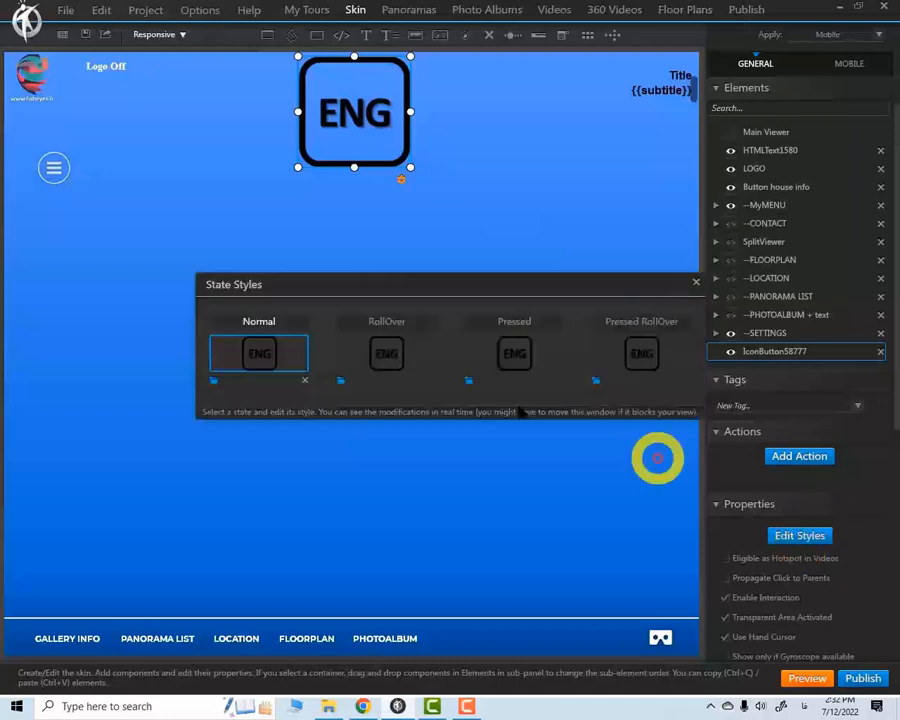
click(340, 381)
click(262, 230)
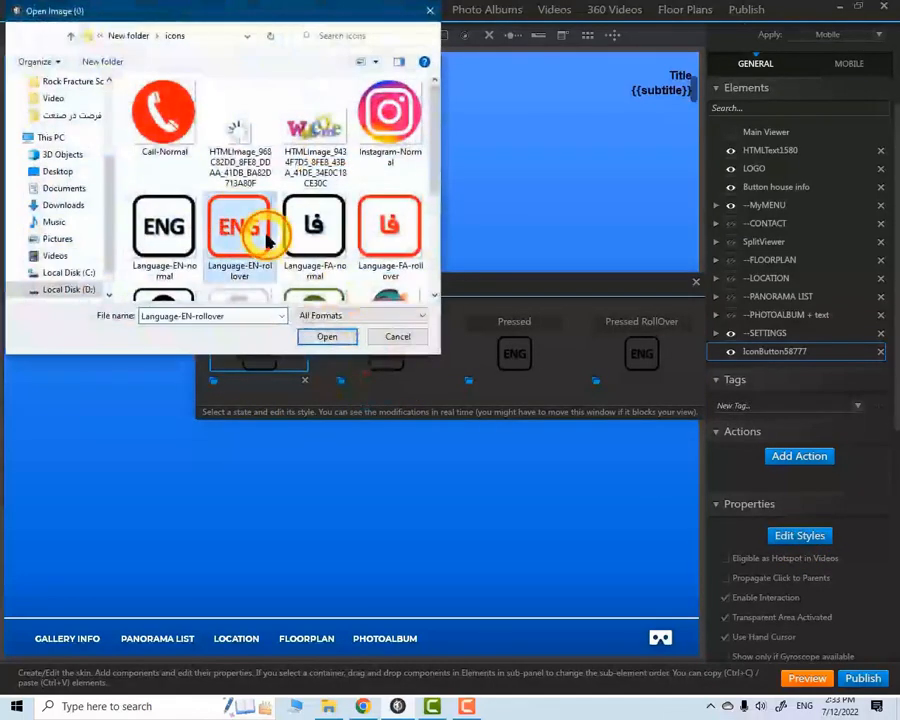
click(330, 337)
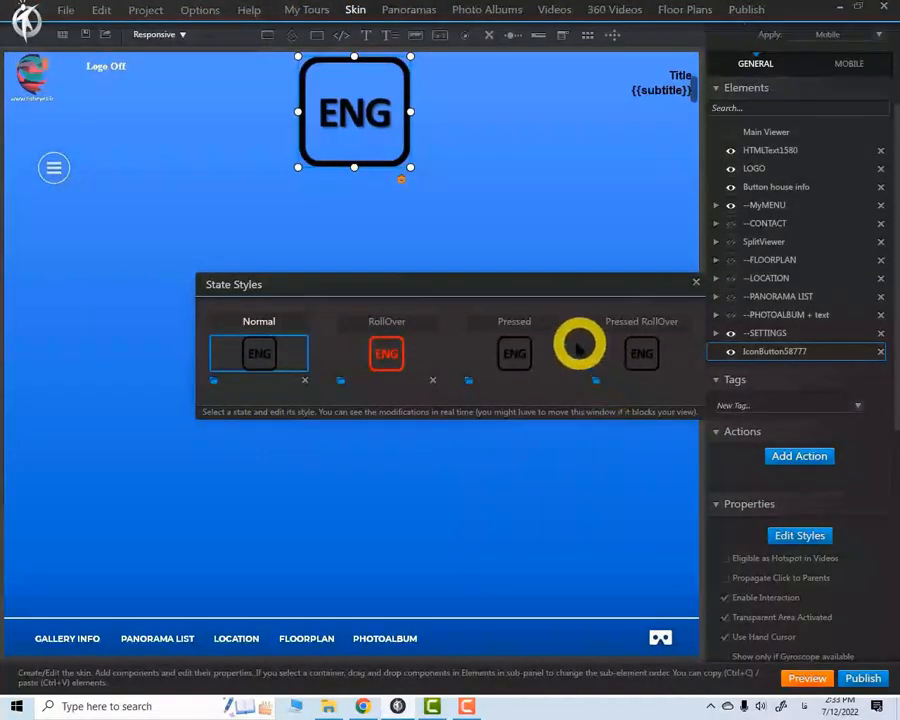
Assign Language-FA-normal to the ENG button's Pressed state and Language-FA-rollover to its Pressed RollOver state
click(470, 380)
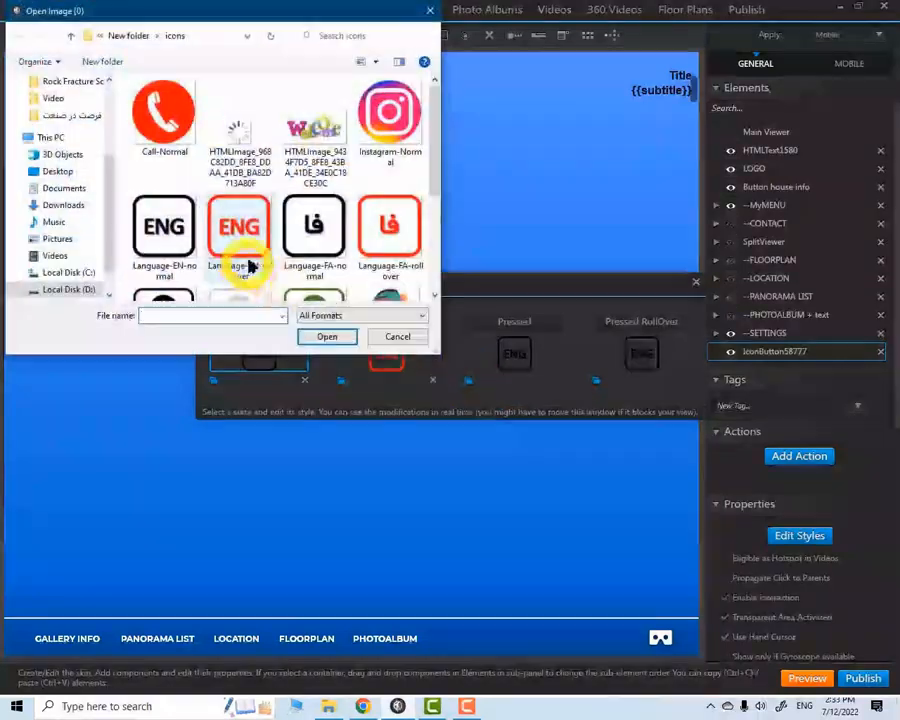
click(318, 240)
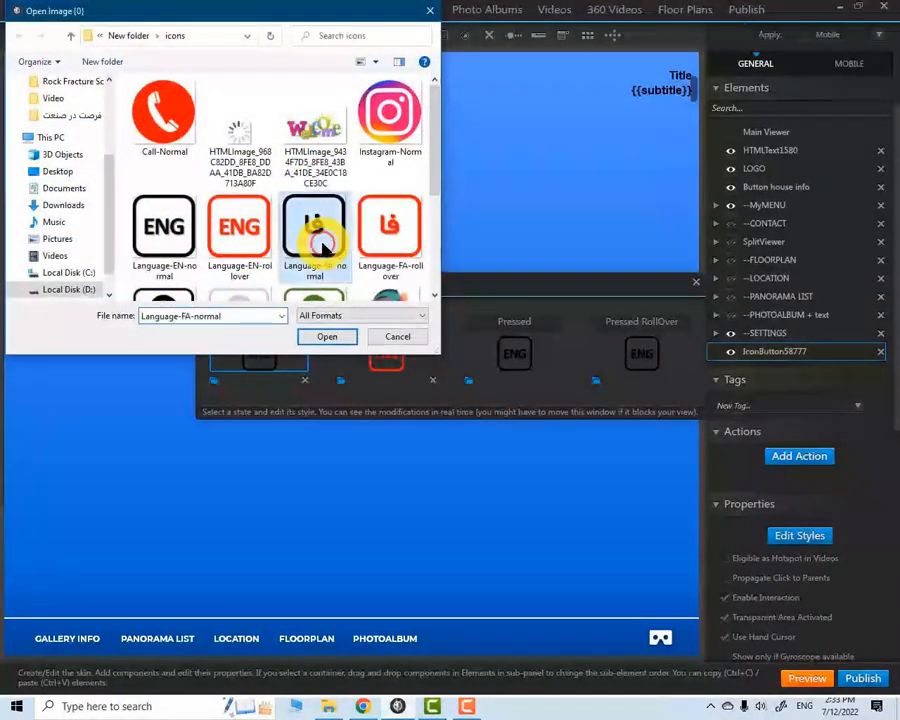
click(327, 336)
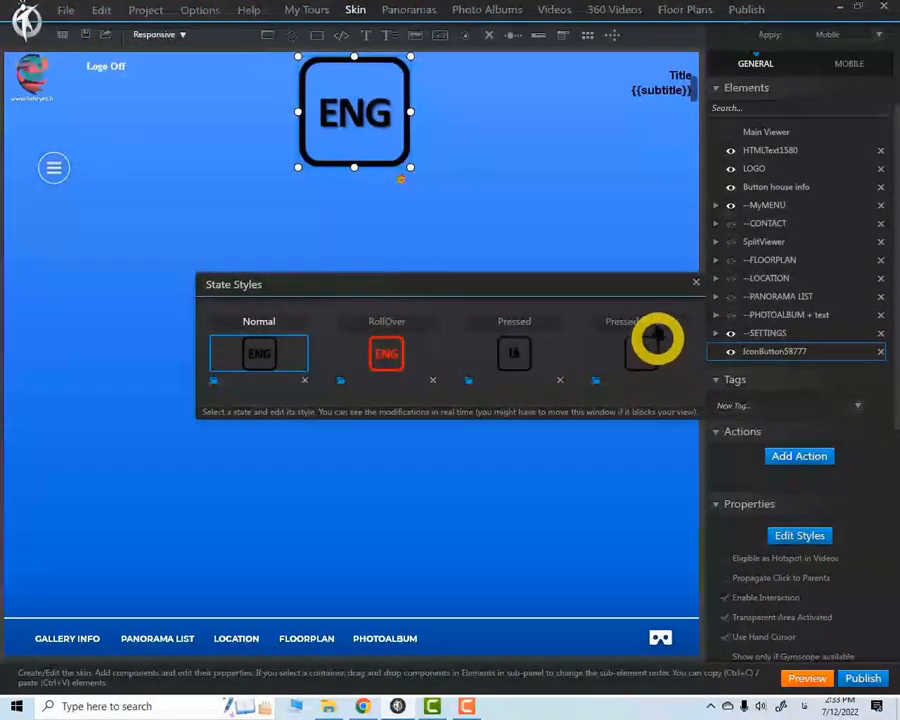
click(596, 380)
click(363, 247)
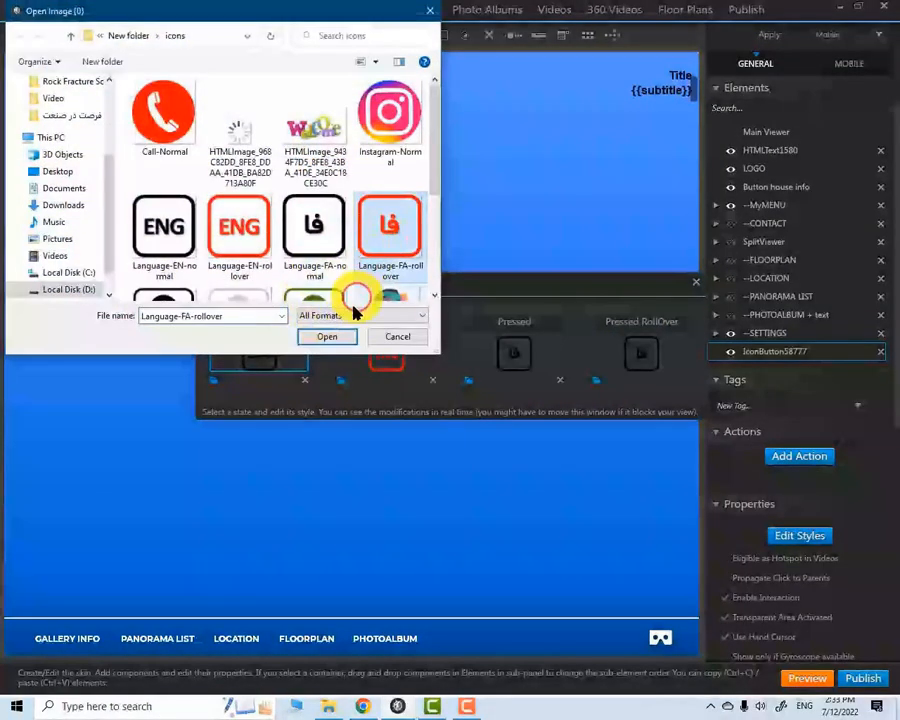
click(330, 337)
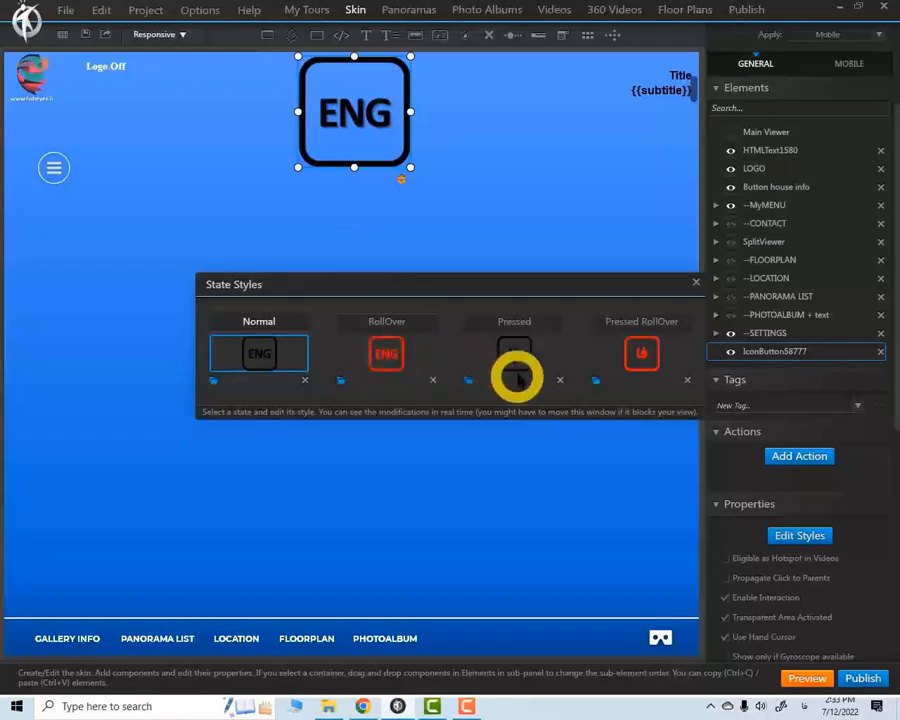
click(695, 284)
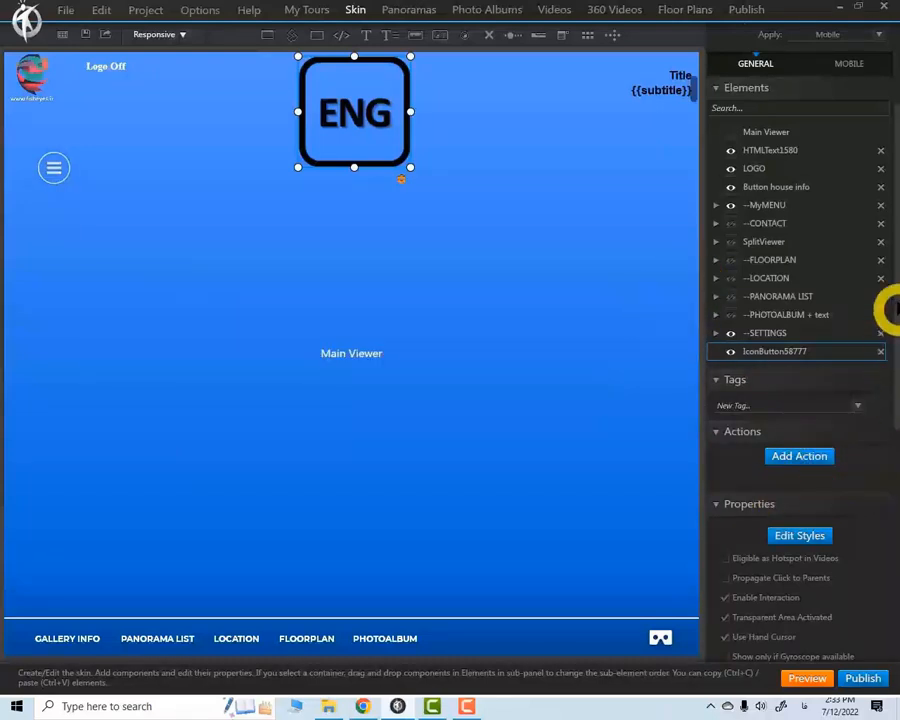
Give the ENG button an On Click Change Language action set to فارسی - ایران, and preview the tour
drag(885, 280, 886, 410)
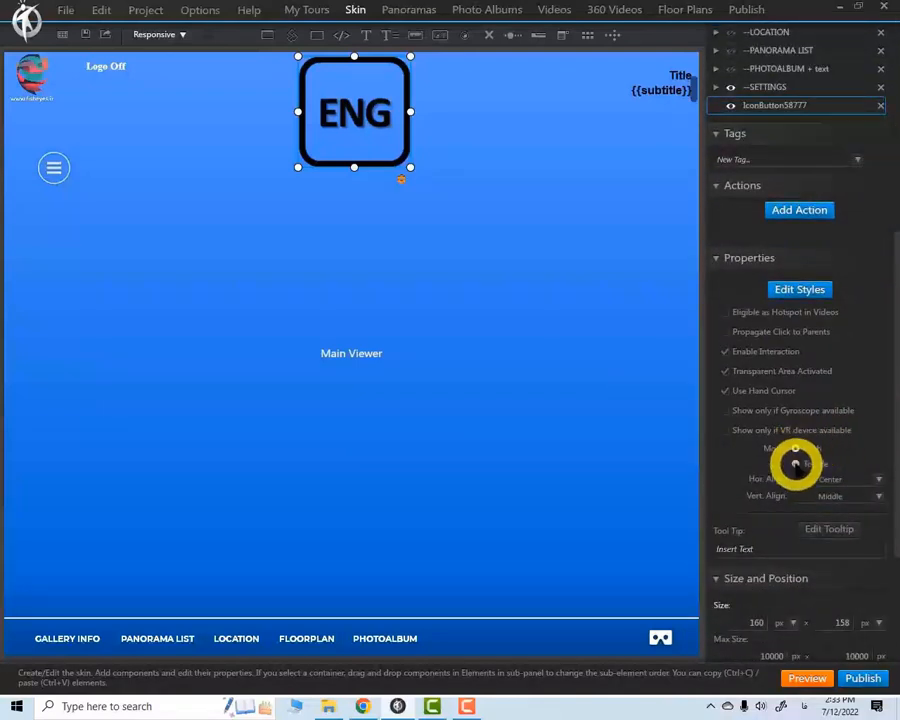
click(794, 211)
click(597, 432)
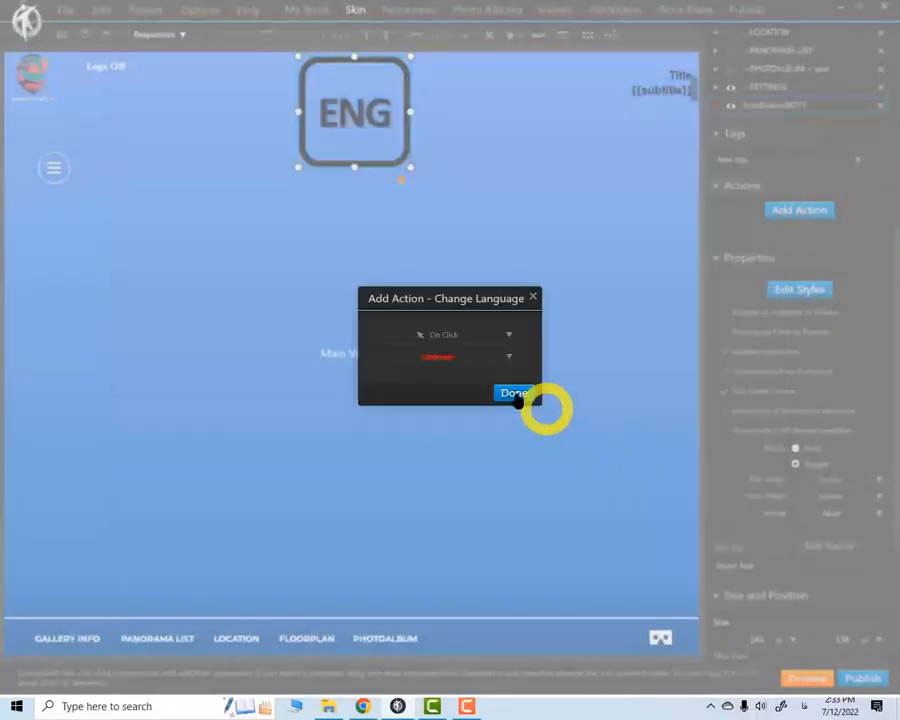
click(508, 357)
click(392, 374)
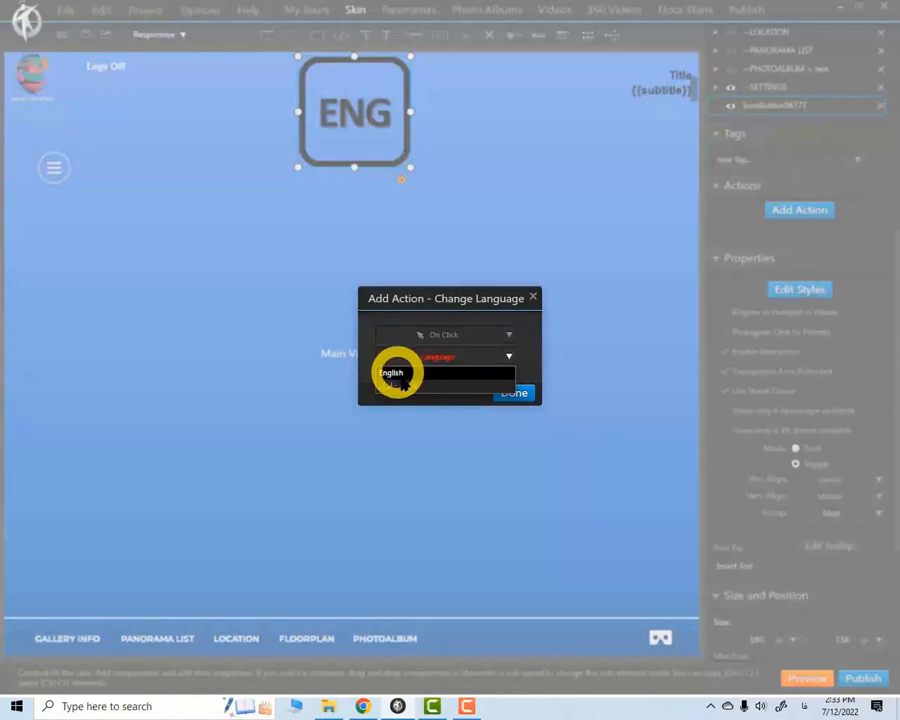
click(402, 385)
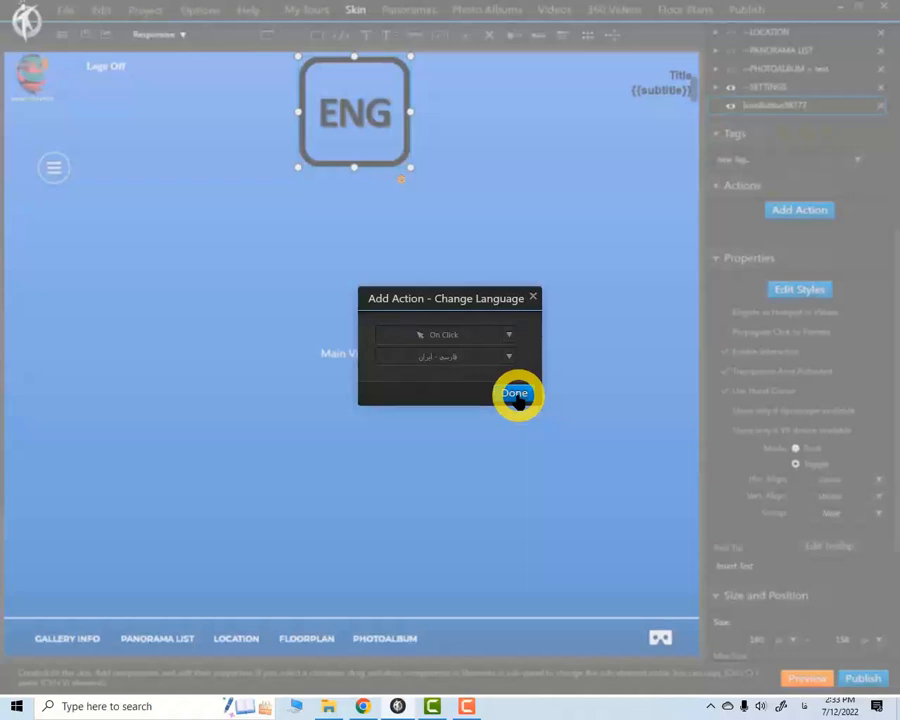
click(521, 391)
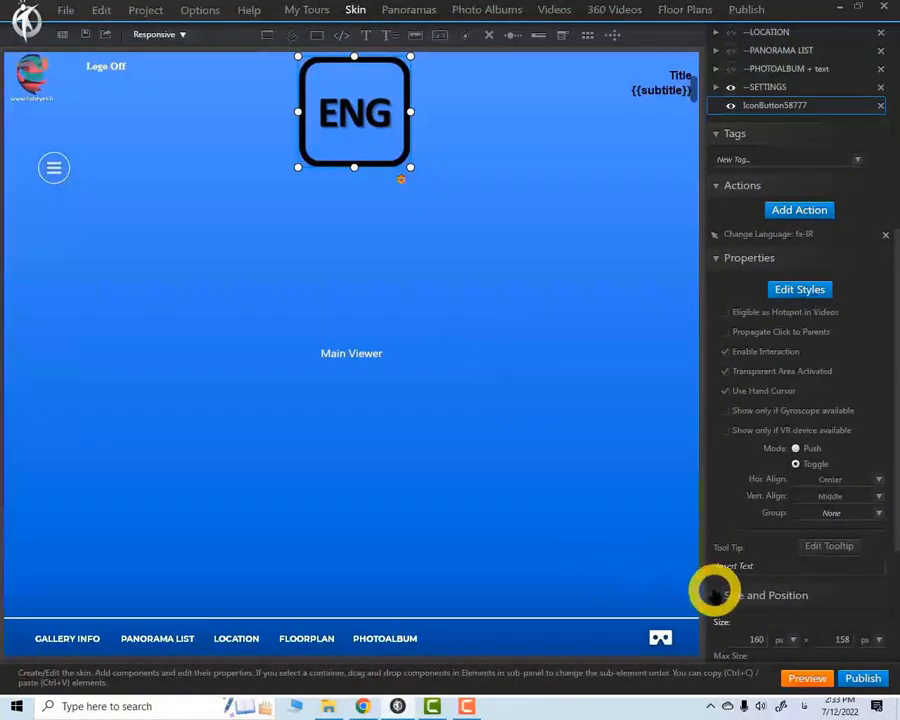
click(813, 678)
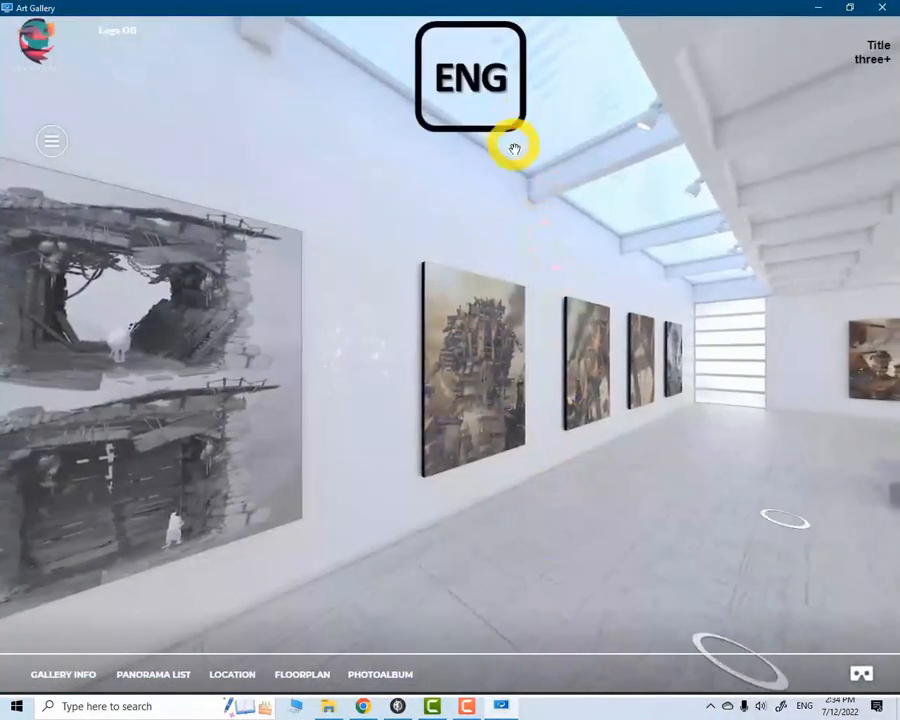
Test the language button in the tour preview by switching to Persian, checking the panorama list and switching back, and close the preview
click(497, 108)
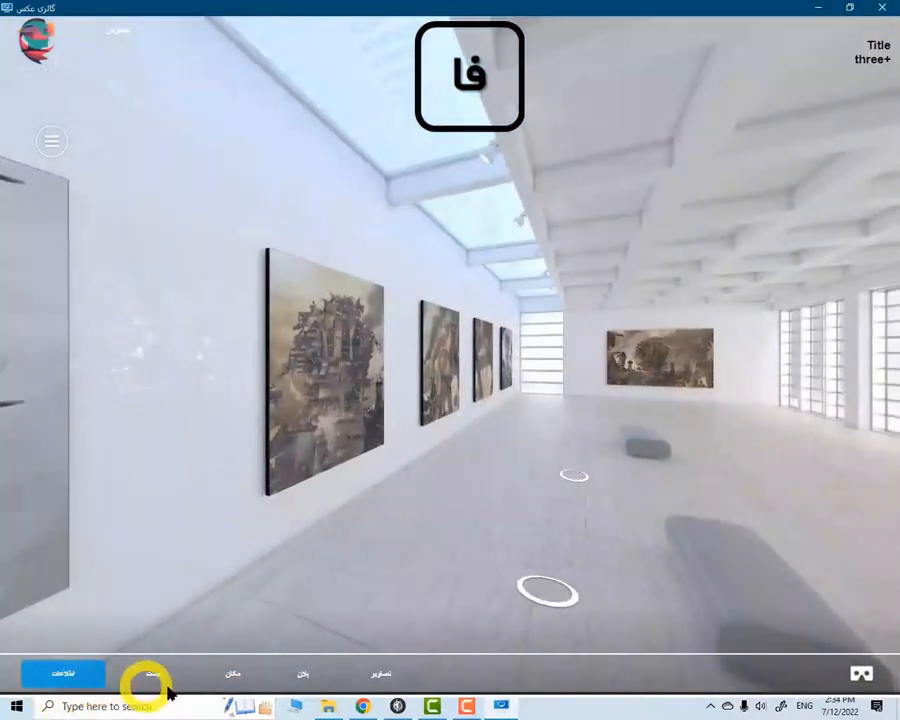
click(165, 682)
click(726, 118)
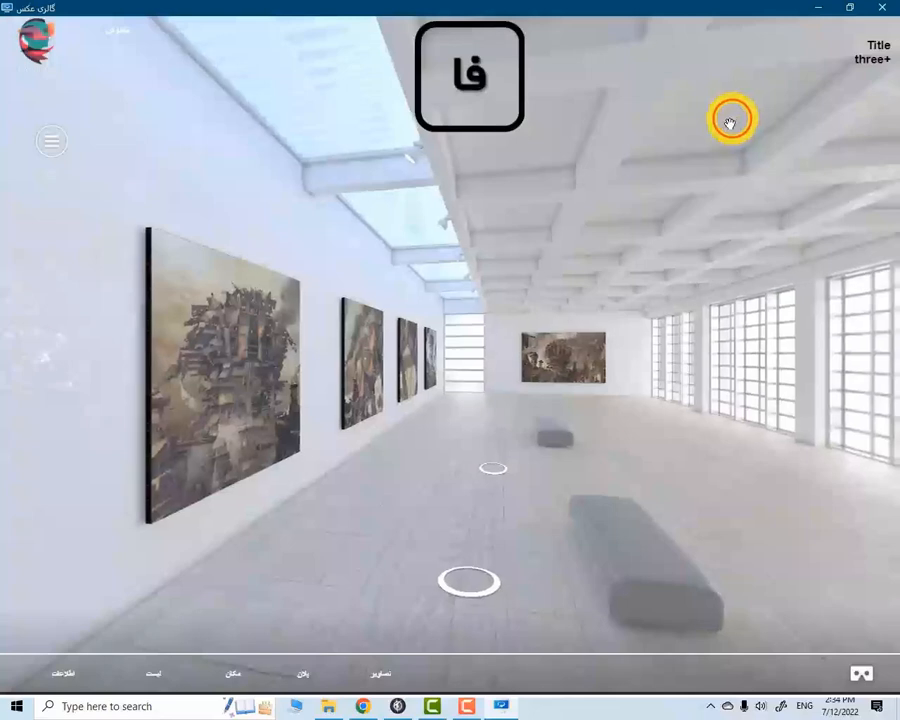
click(485, 87)
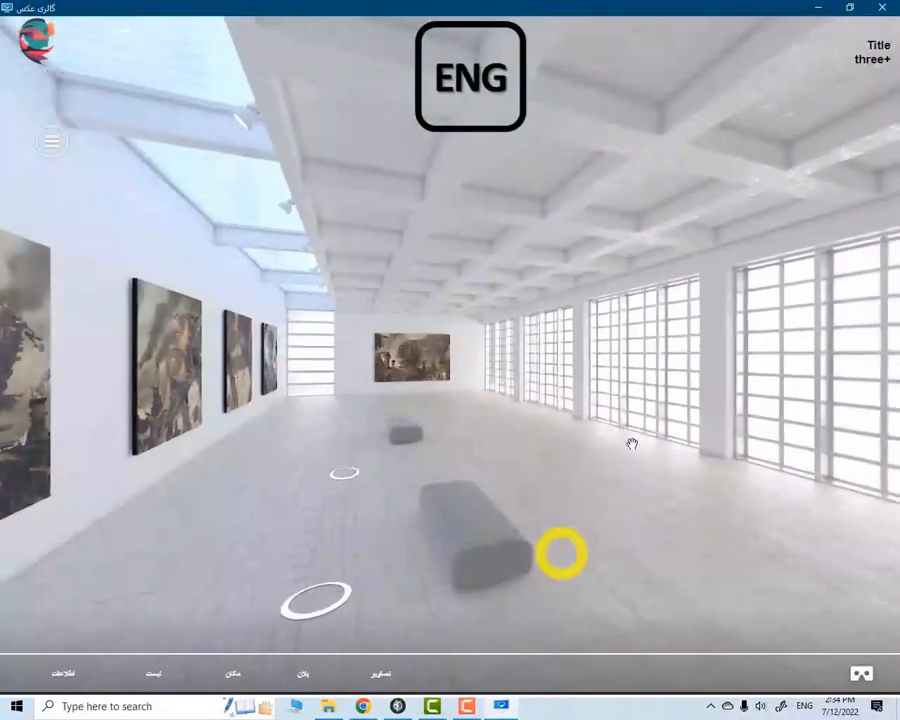
click(882, 9)
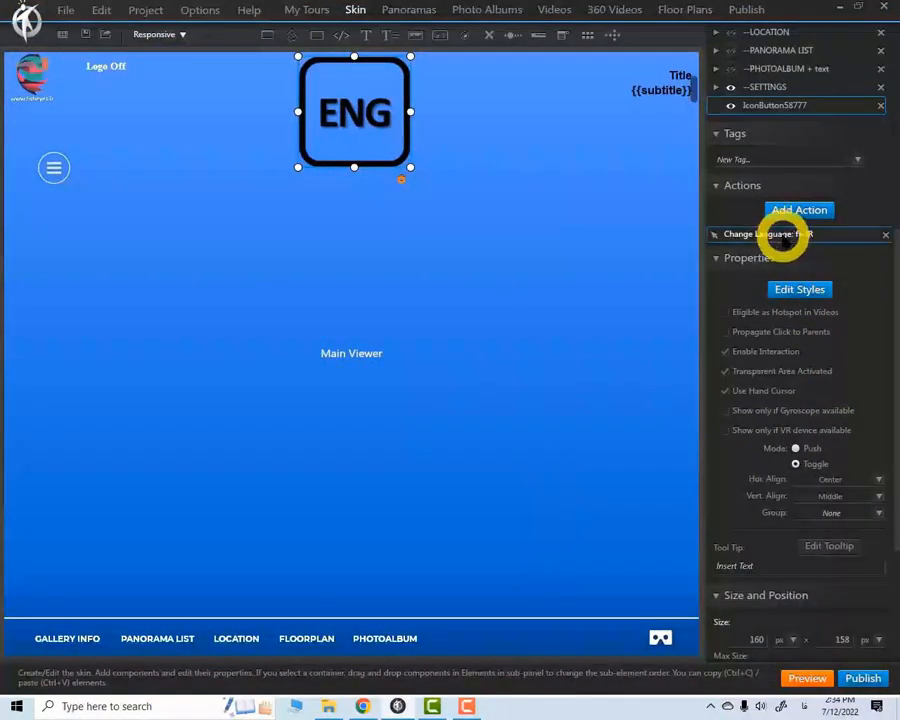
Check the language options available in the ENG button's Change Language action without changing the selection
double_click(783, 234)
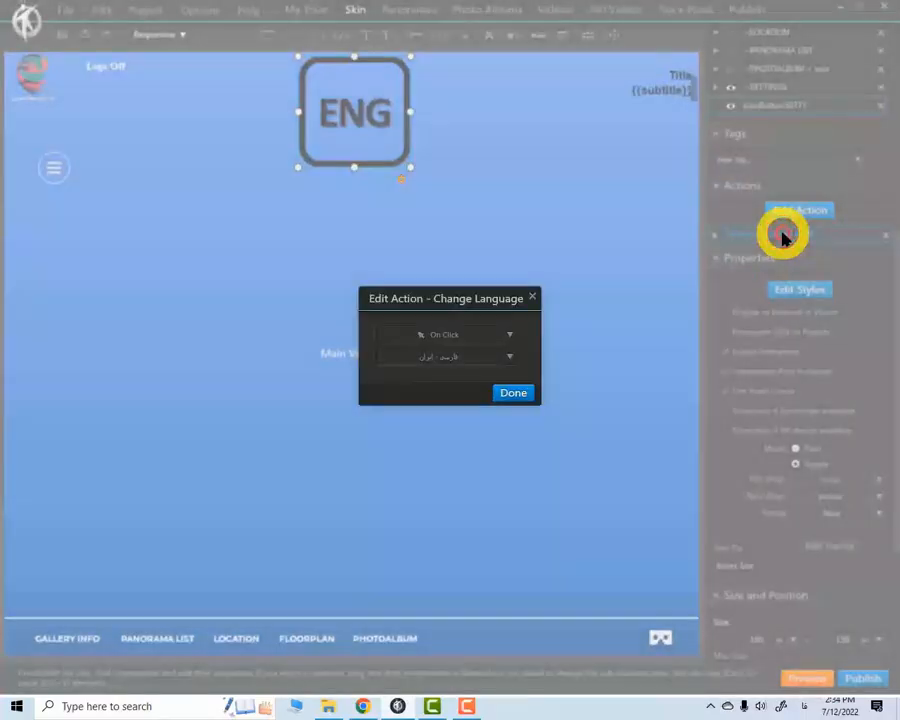
click(510, 356)
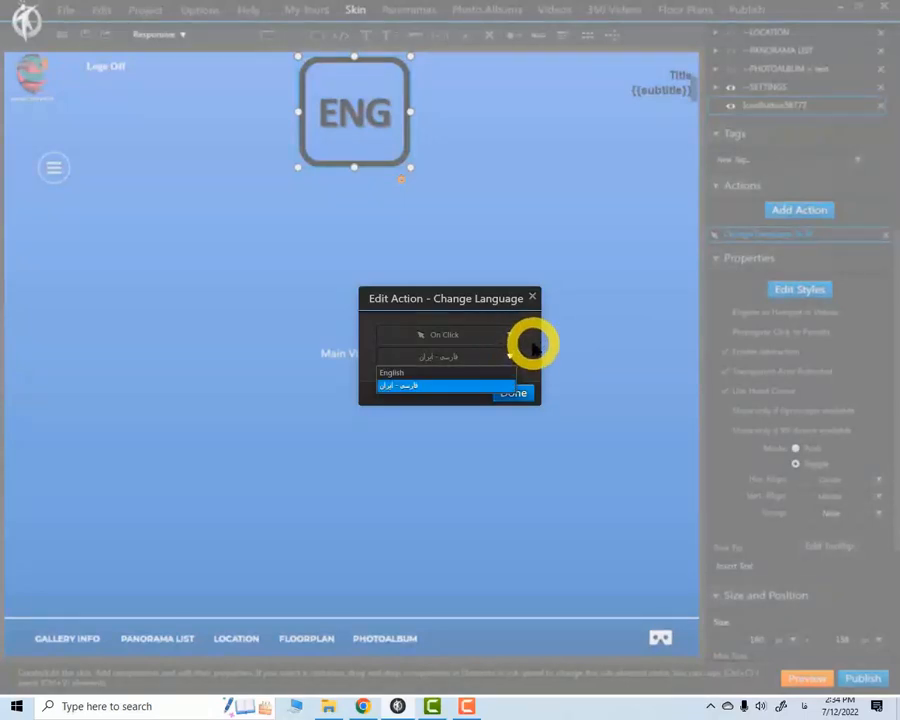
click(534, 343)
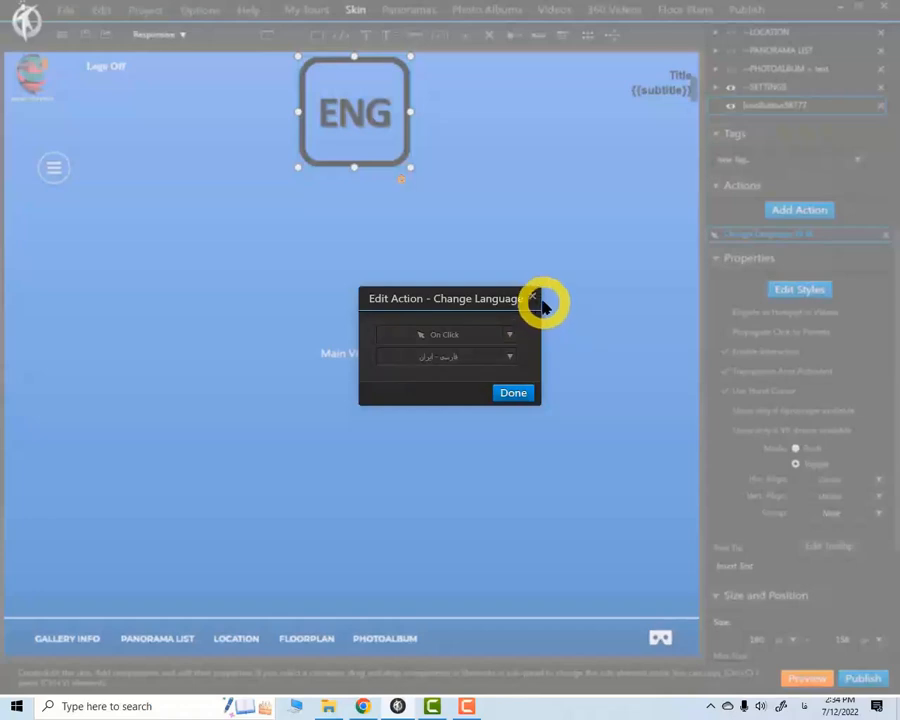
click(532, 297)
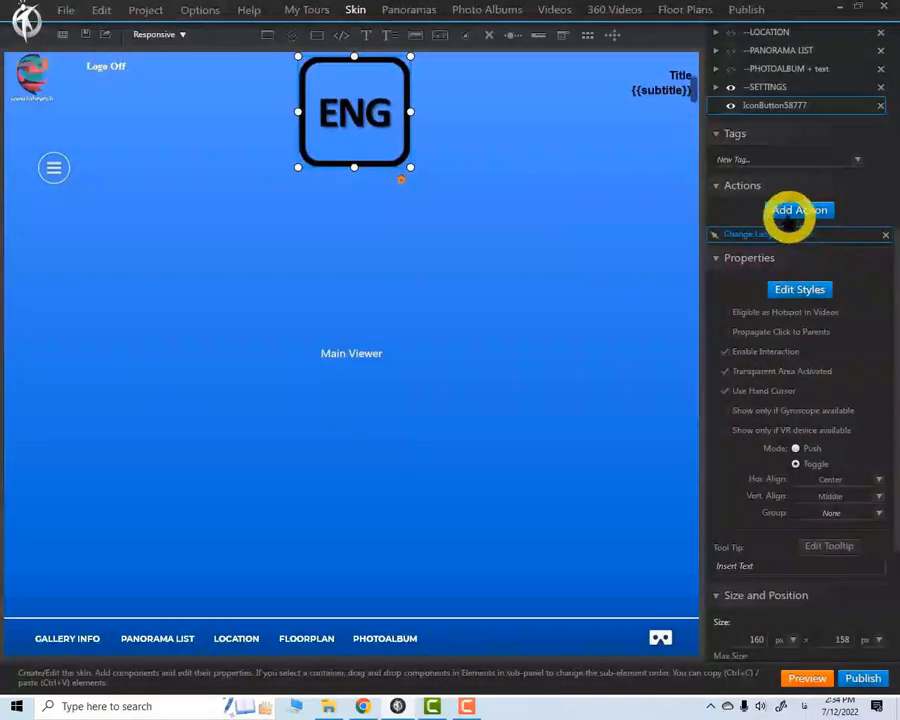
Replace the ENG button's fa-IR Change Language action with one that has no language selected
click(790, 210)
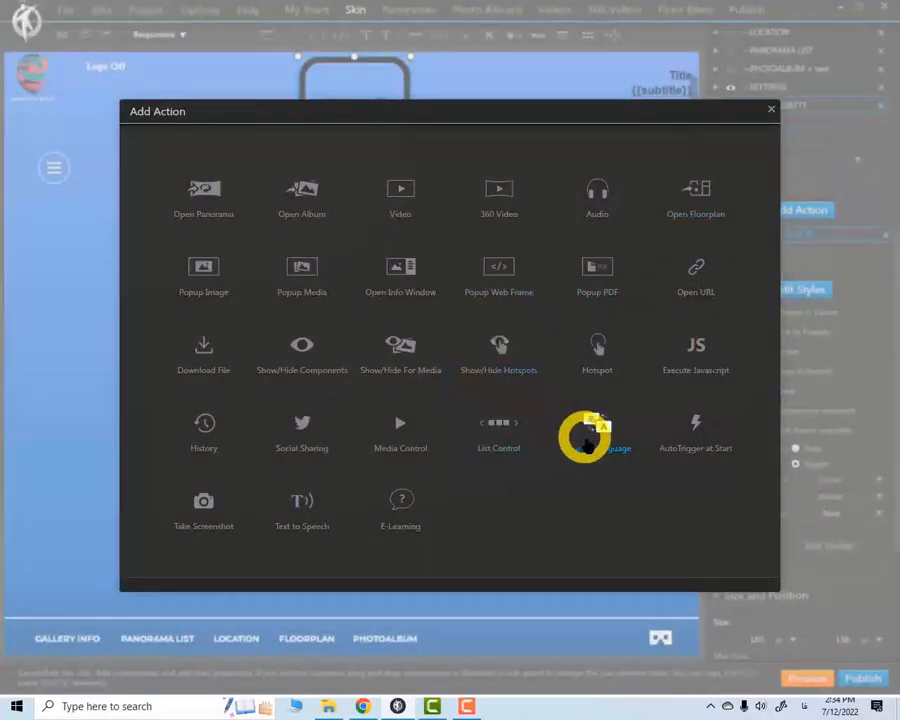
click(595, 432)
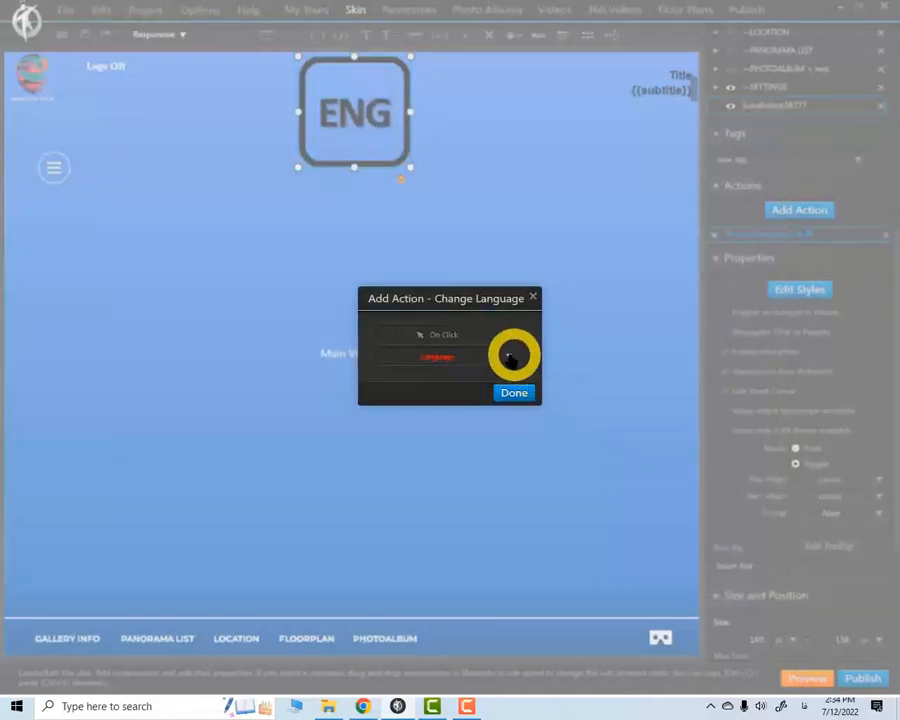
click(516, 393)
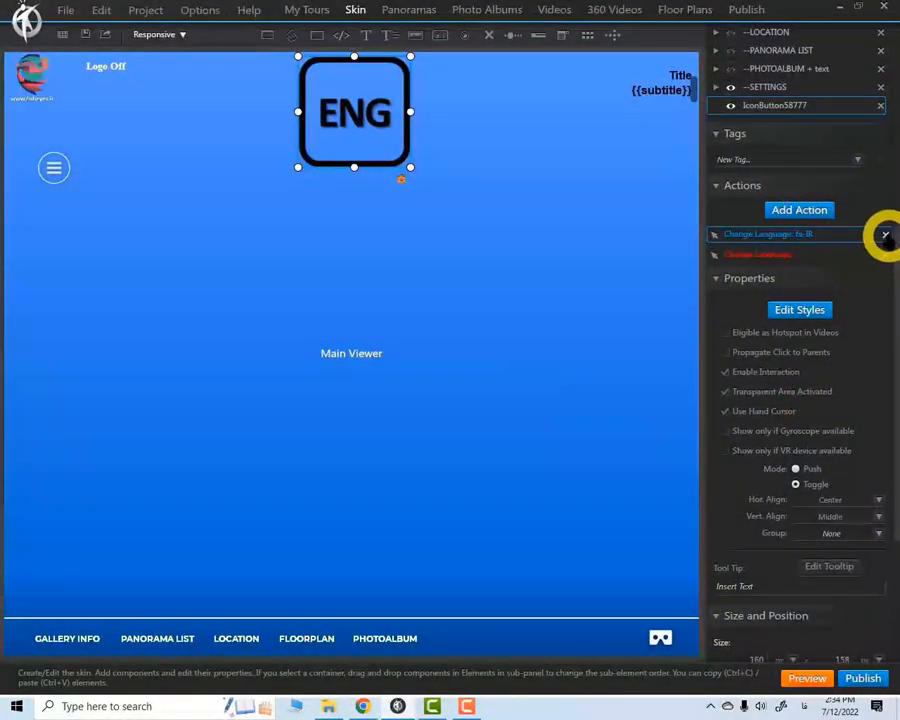
click(885, 235)
double_click(750, 236)
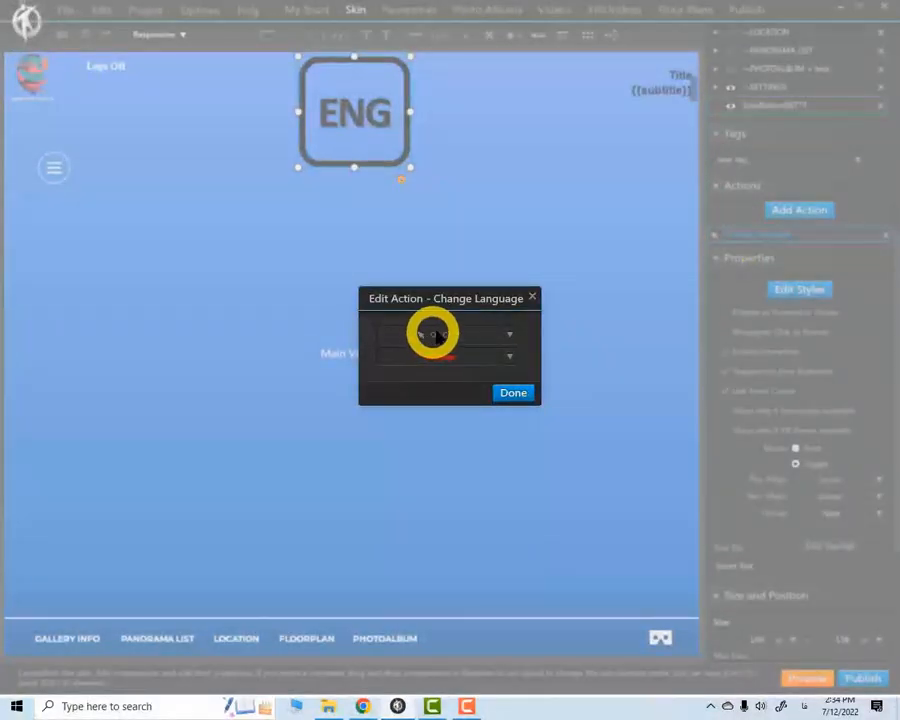
click(516, 392)
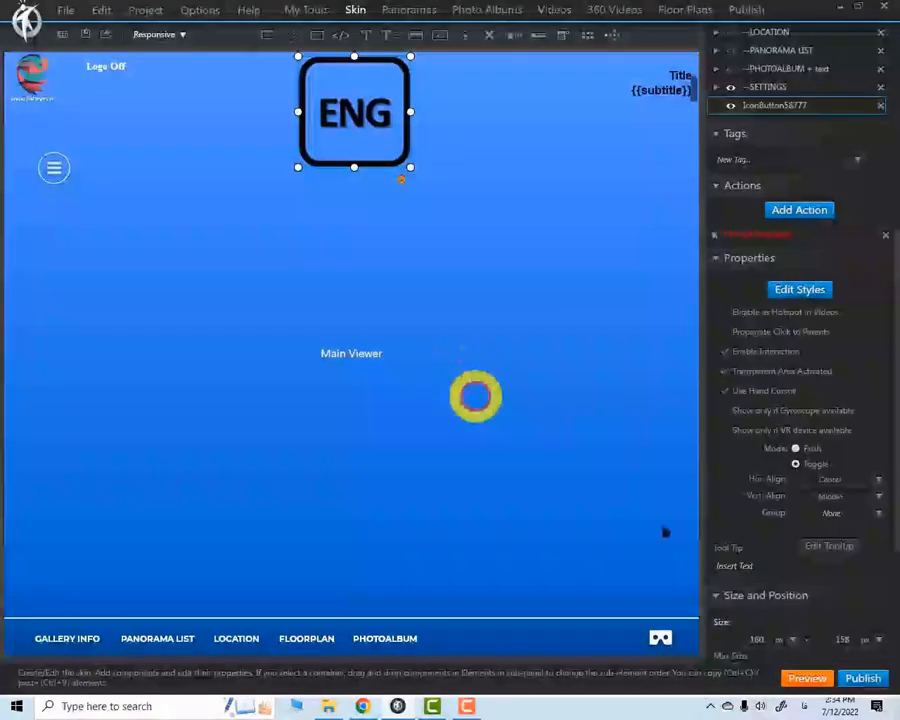
Preview the tour to test the language button and the panorama list, and close the preview
click(806, 676)
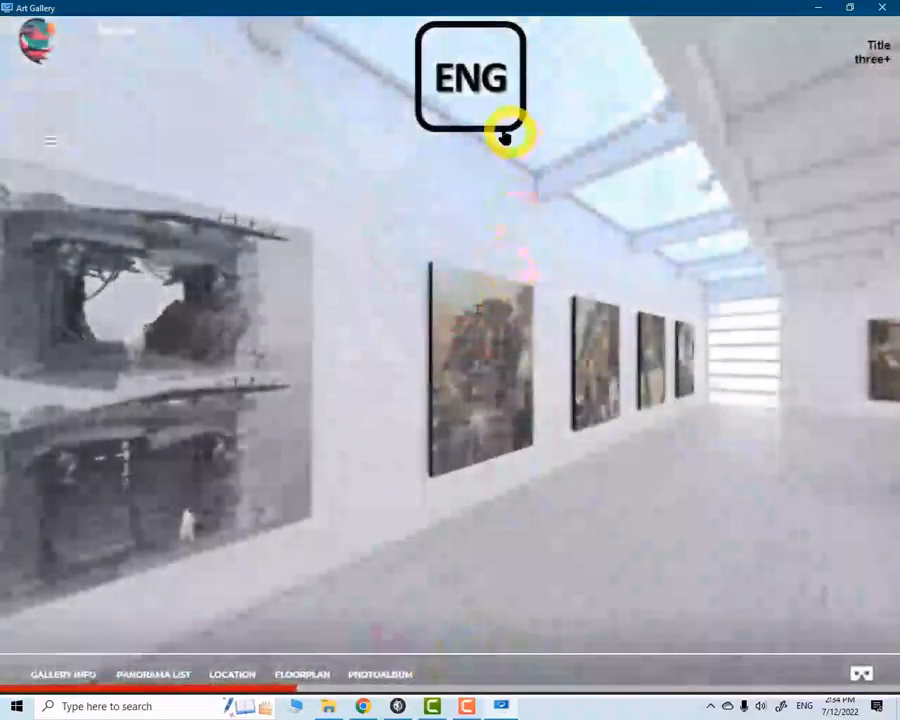
click(486, 100)
click(343, 677)
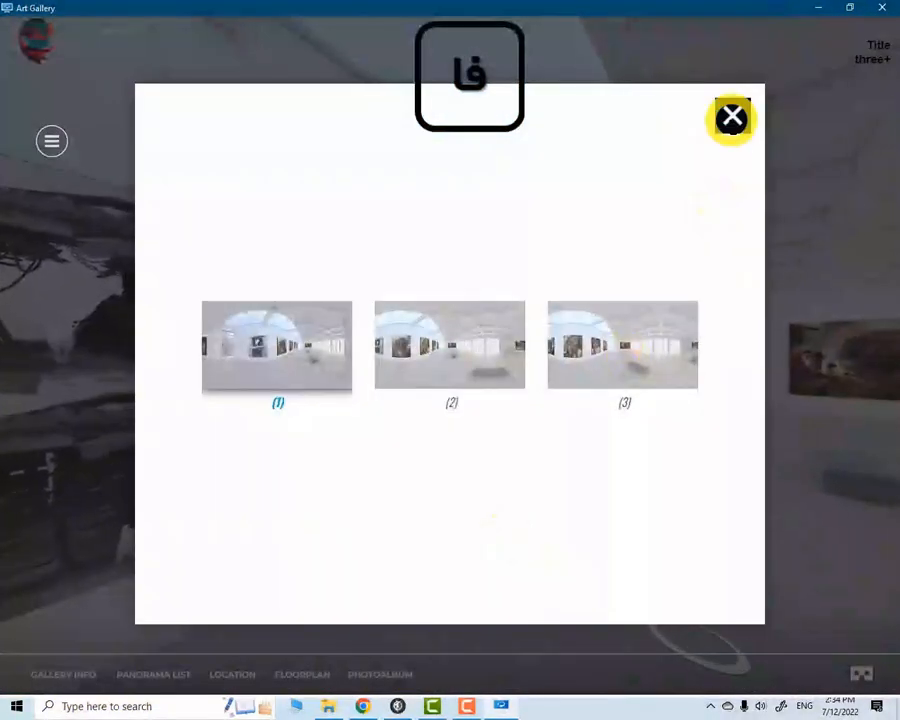
click(733, 116)
click(882, 8)
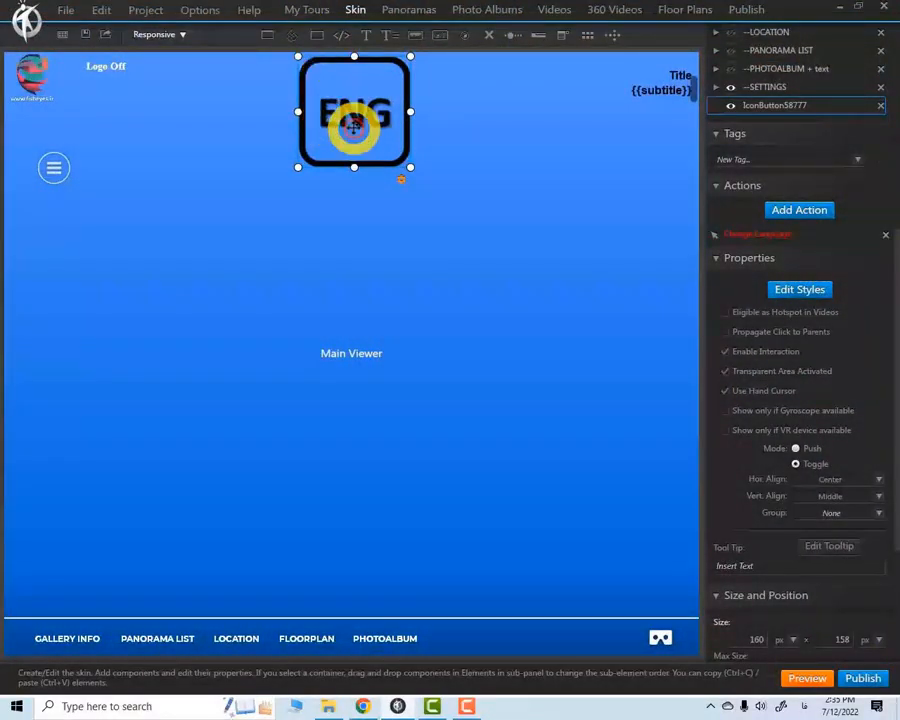
Delete the toggle ENG button and place a new icon button using Language-EN-normal near the viewer's top centre
click(880, 105)
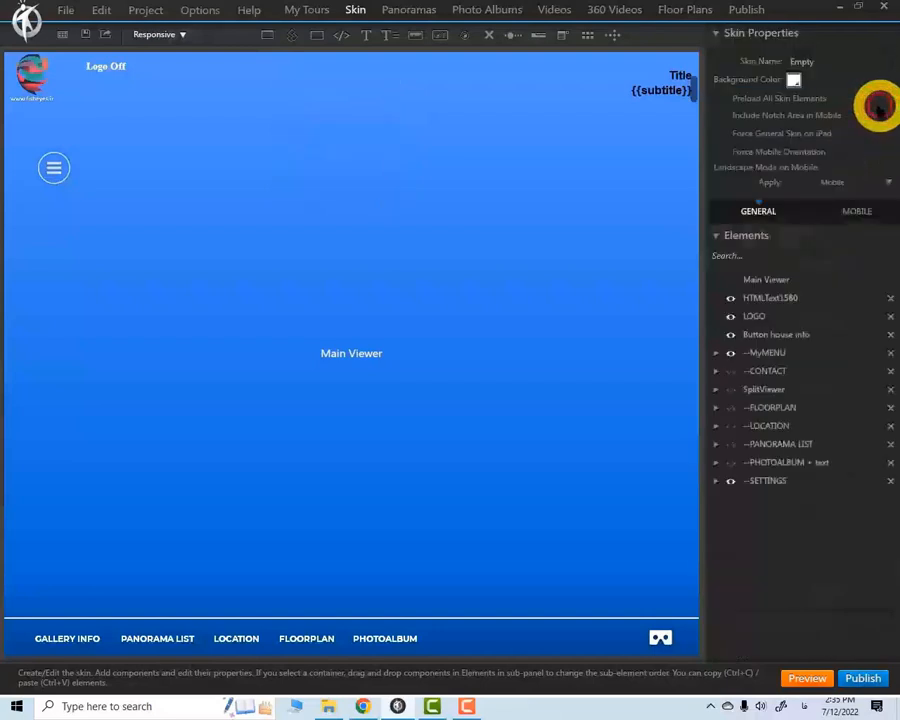
click(272, 175)
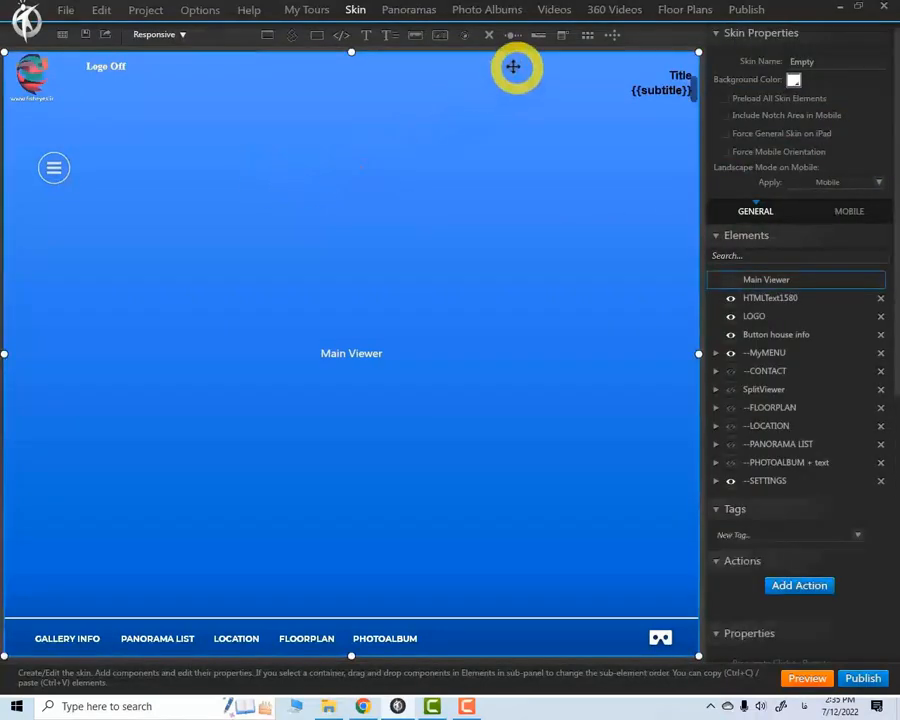
click(465, 38)
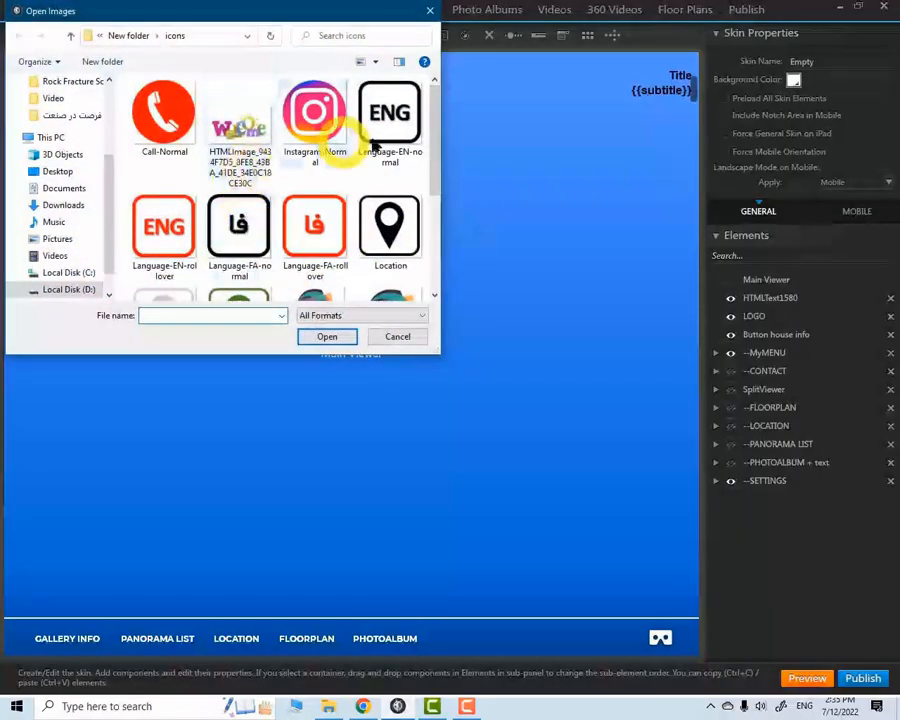
click(389, 118)
click(329, 337)
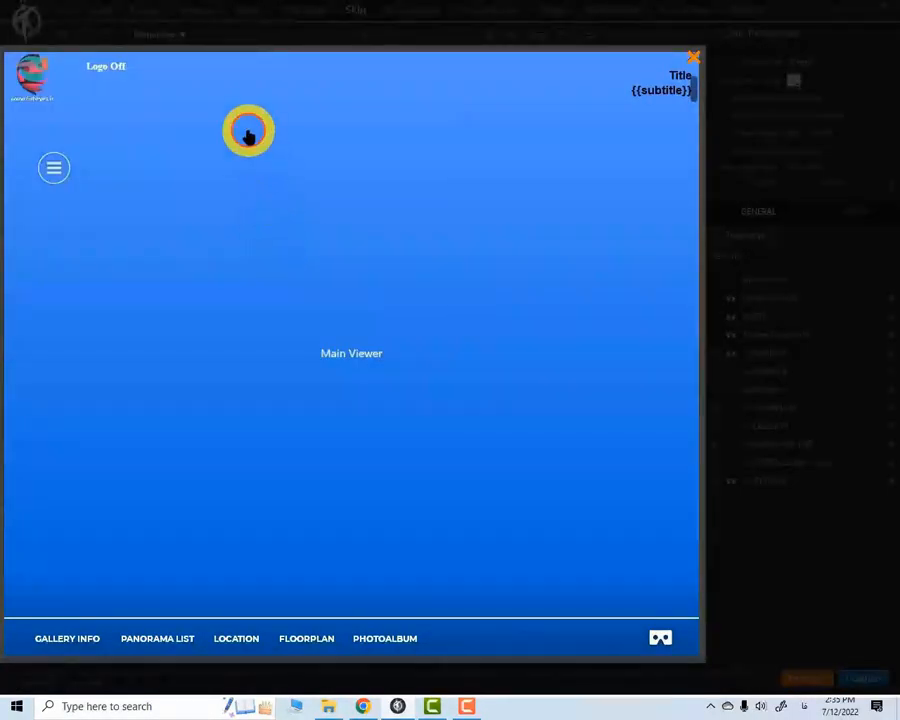
click(248, 135)
drag(293, 169, 341, 104)
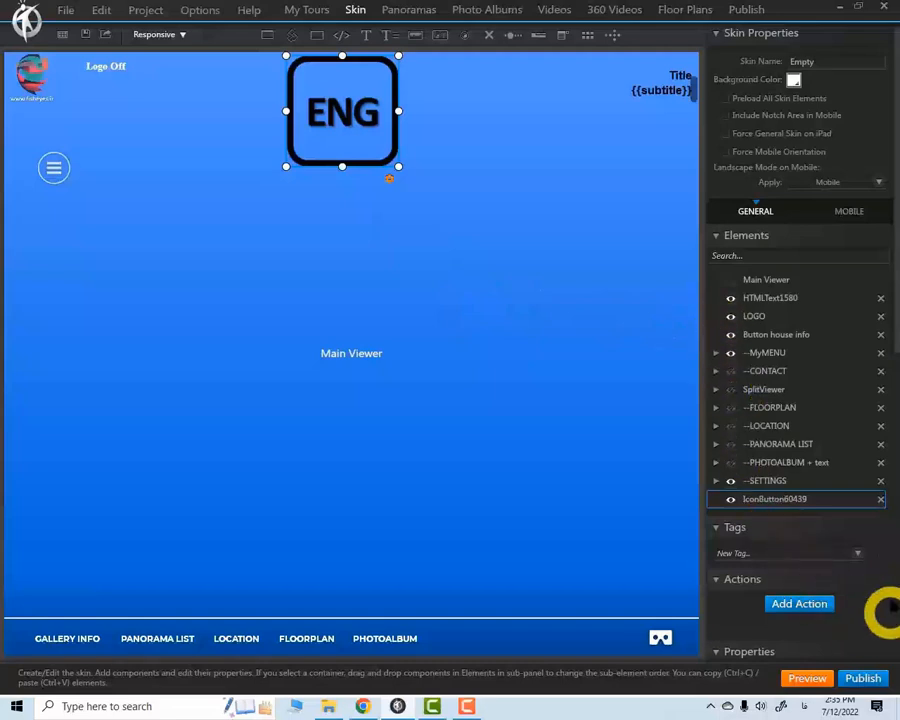
Assign the Language-EN-rollover image to the RollOver state of the new ENG button
drag(886, 321, 886, 492)
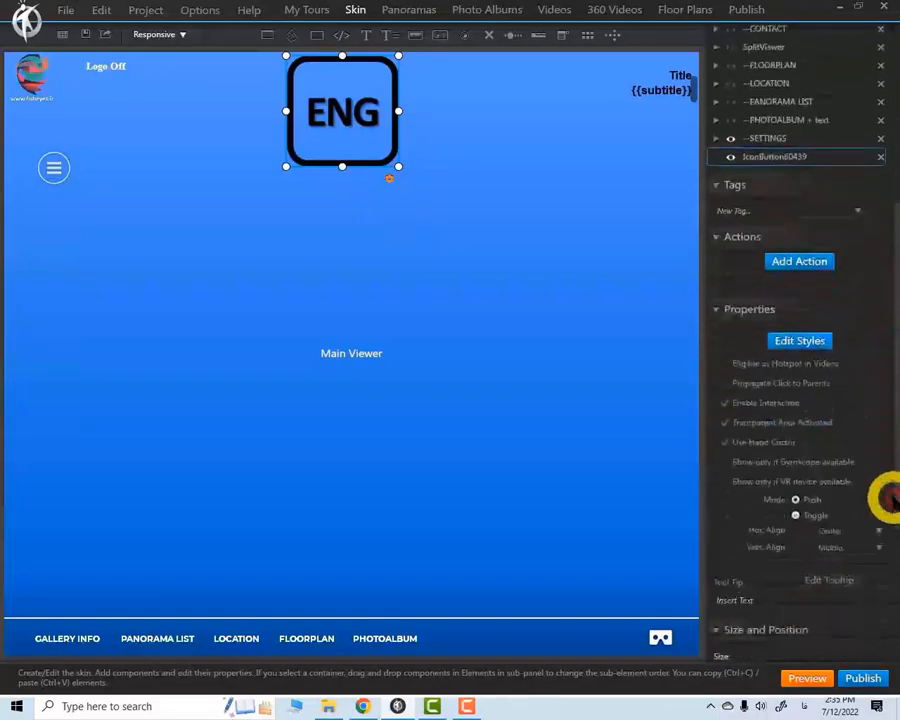
click(812, 344)
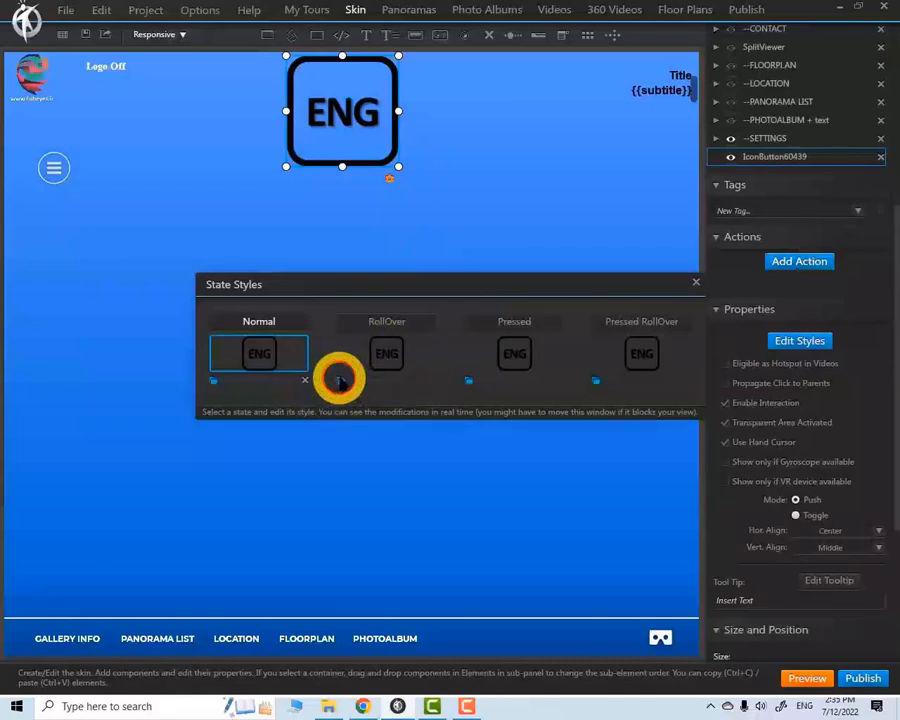
click(340, 381)
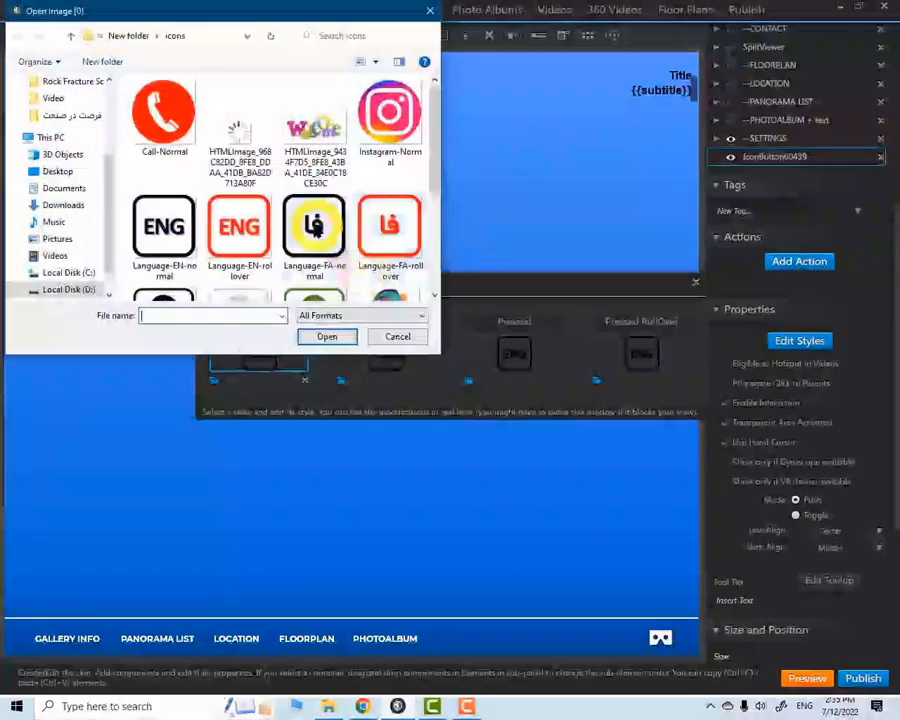
click(236, 230)
click(326, 334)
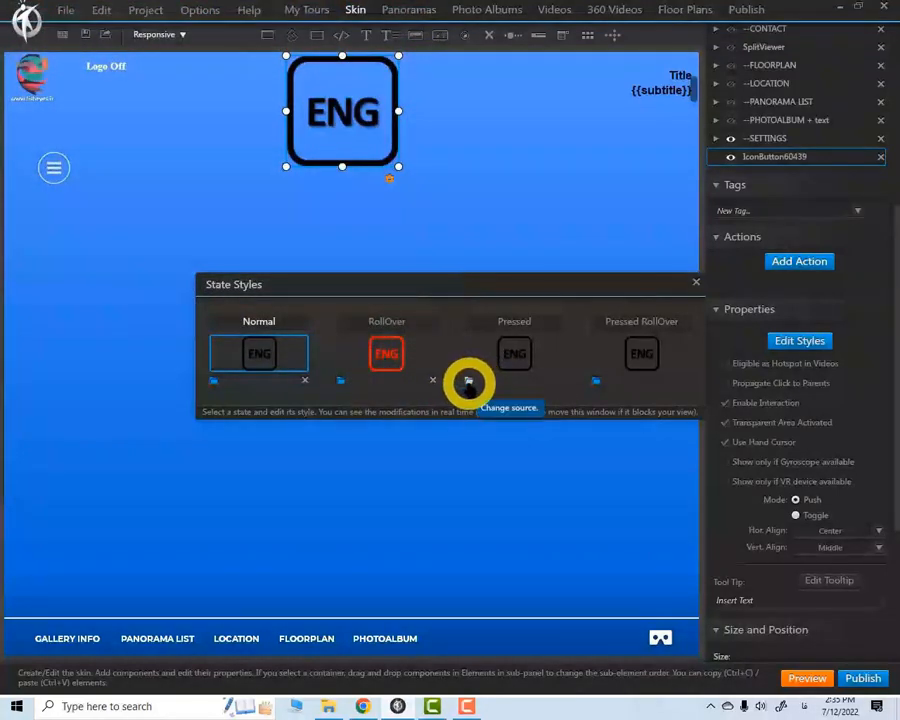
click(696, 282)
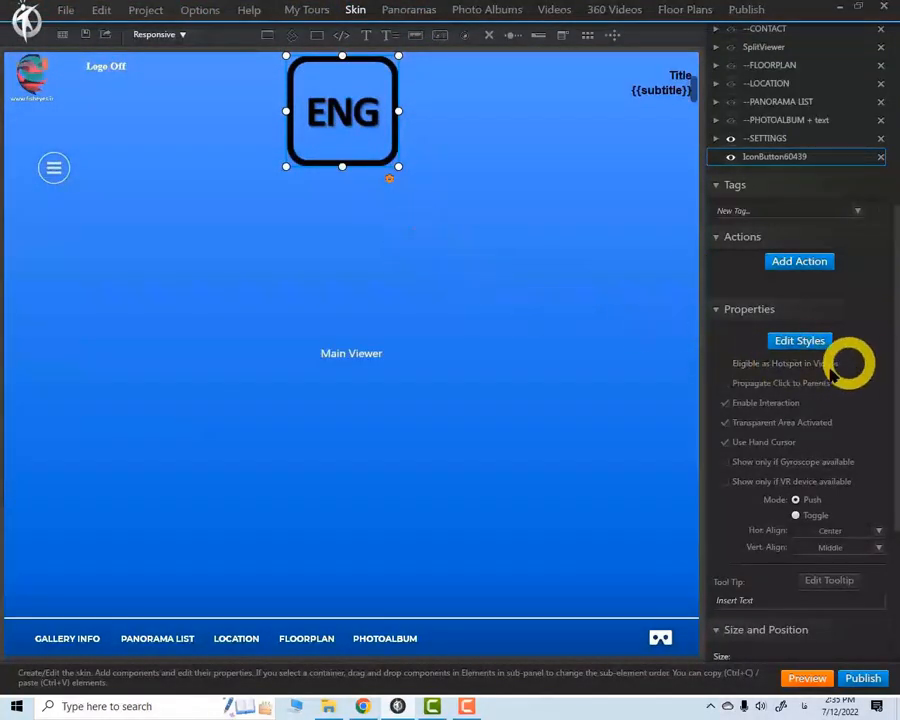
Add an On Click Change Language action set to فارسی - ایران to the new ENG button
click(806, 265)
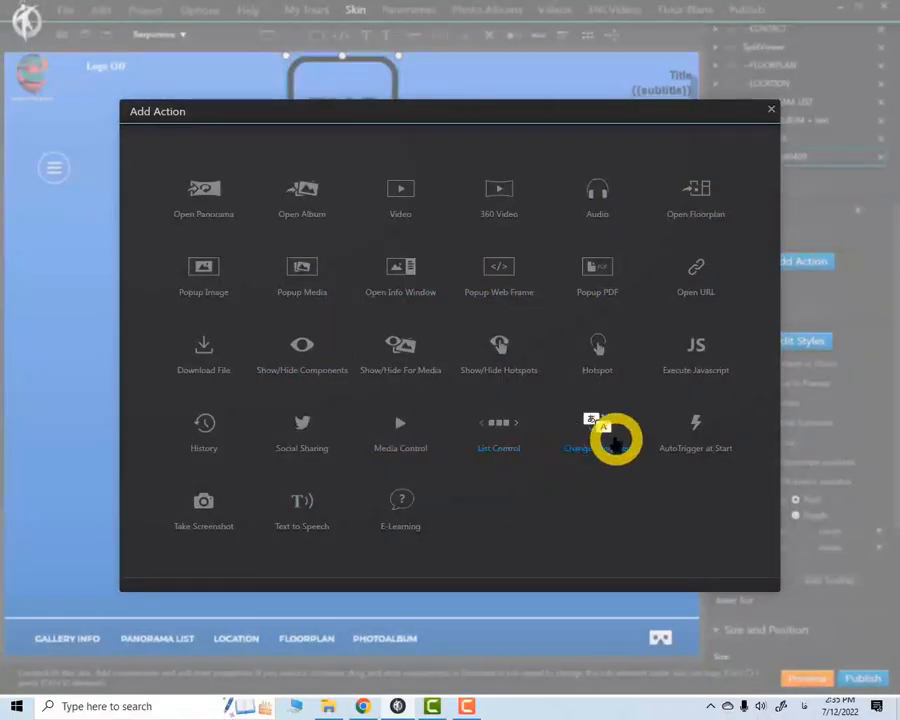
click(600, 438)
click(509, 360)
click(426, 372)
click(512, 392)
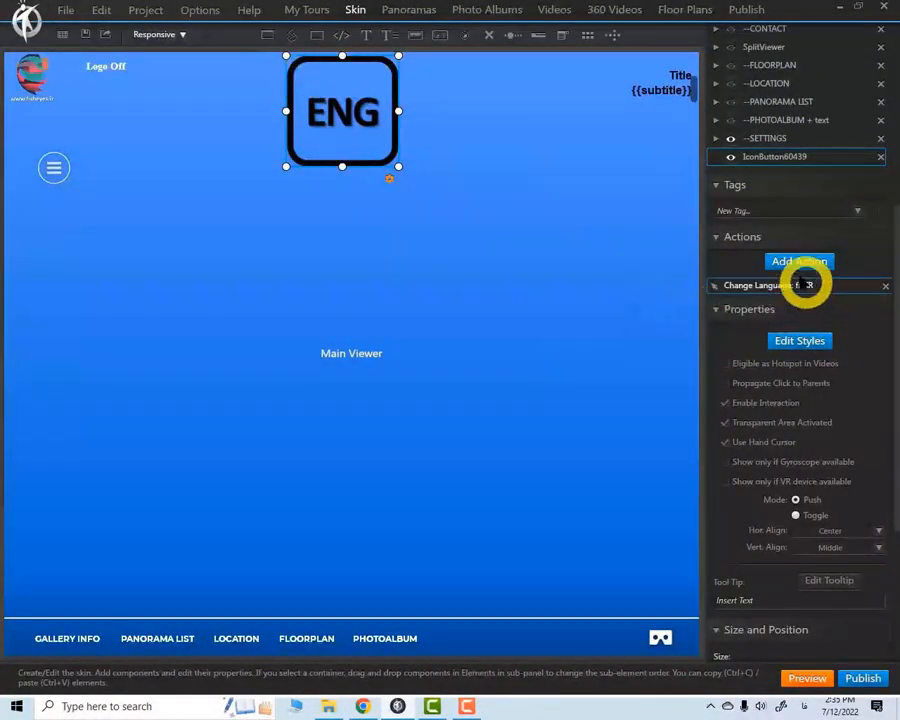
Add an On Click Show/Hide Components action to the ENG button with Toggle Show/Hide applied to the button itself
click(797, 262)
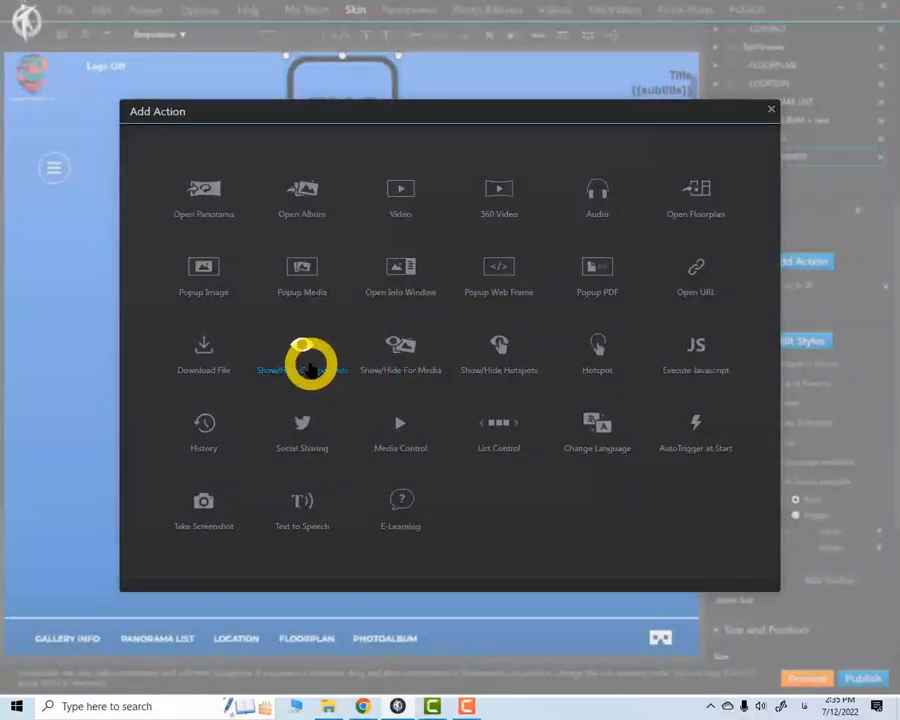
click(309, 369)
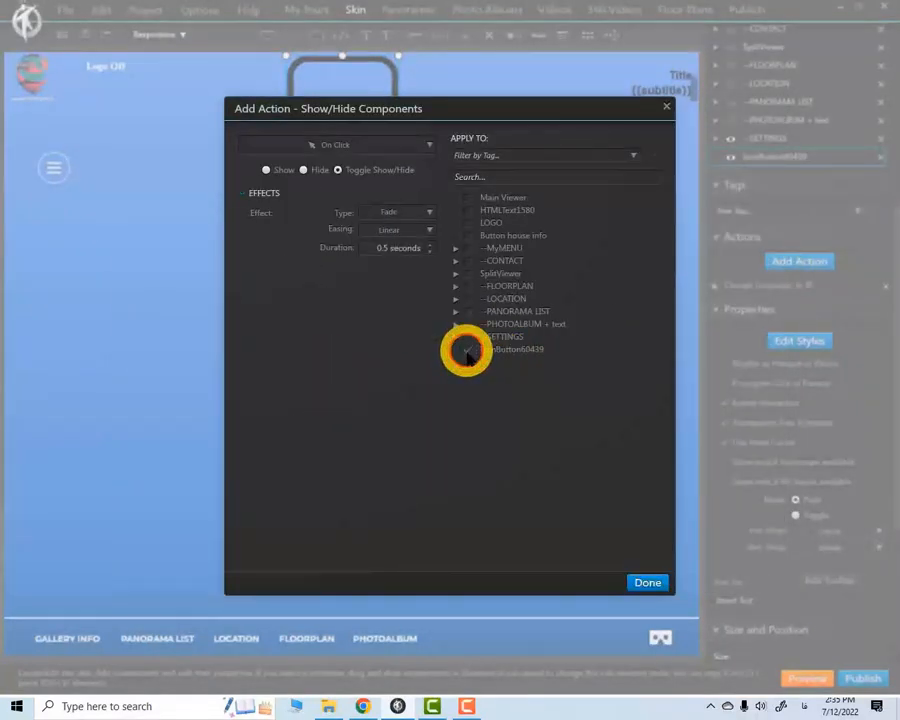
click(648, 582)
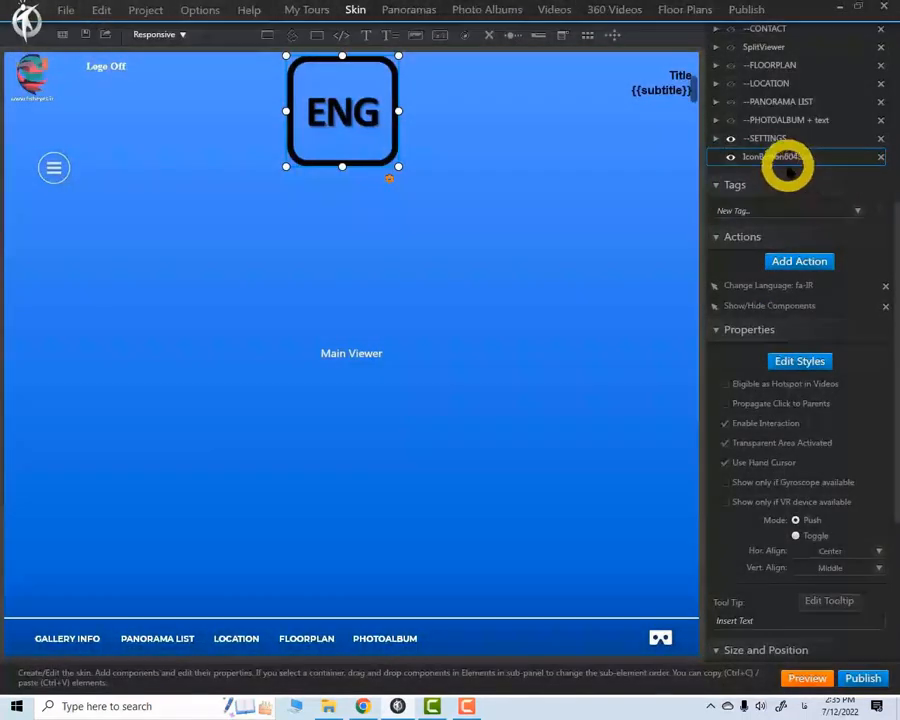
Rename the ENG icon button's skin element as EN
text(EN)
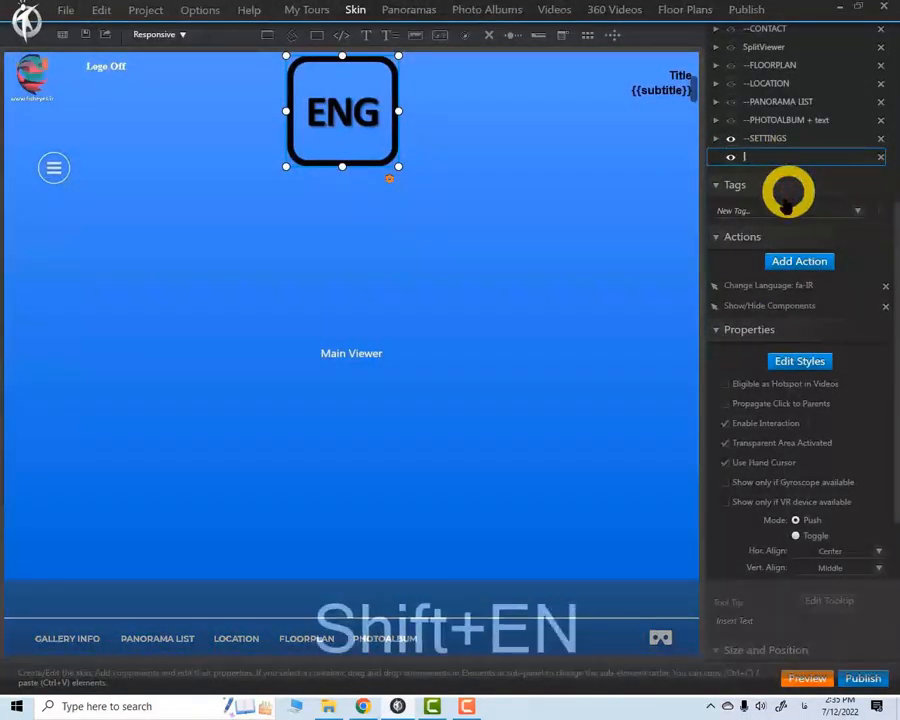
key(alt+shift)
key(Return)
Add an icon button from the Language-FA-normal image to the skin and position it exactly over the ENG button
click(455, 258)
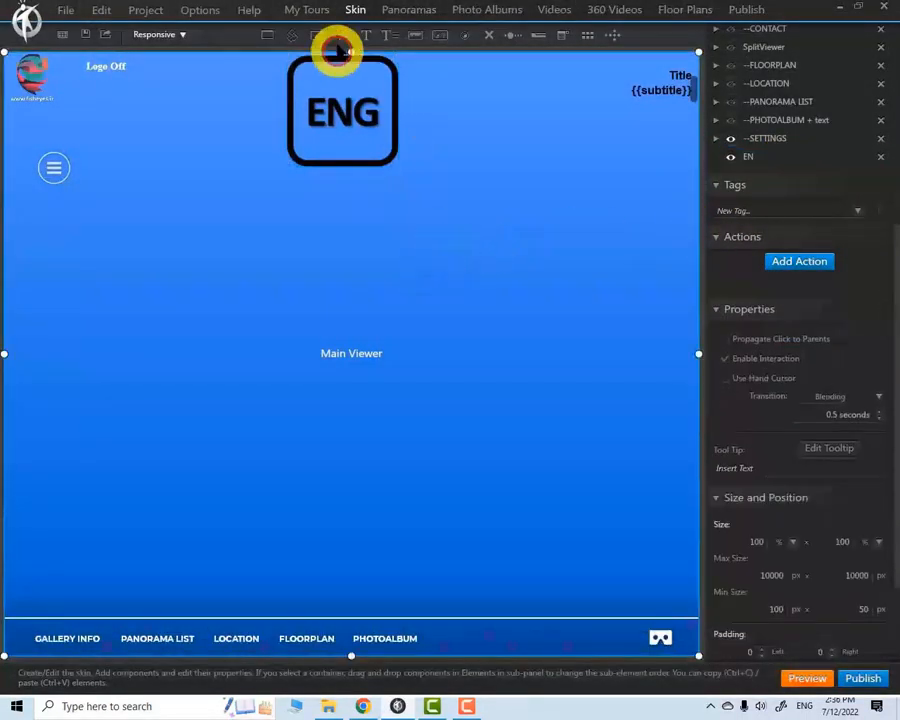
click(463, 38)
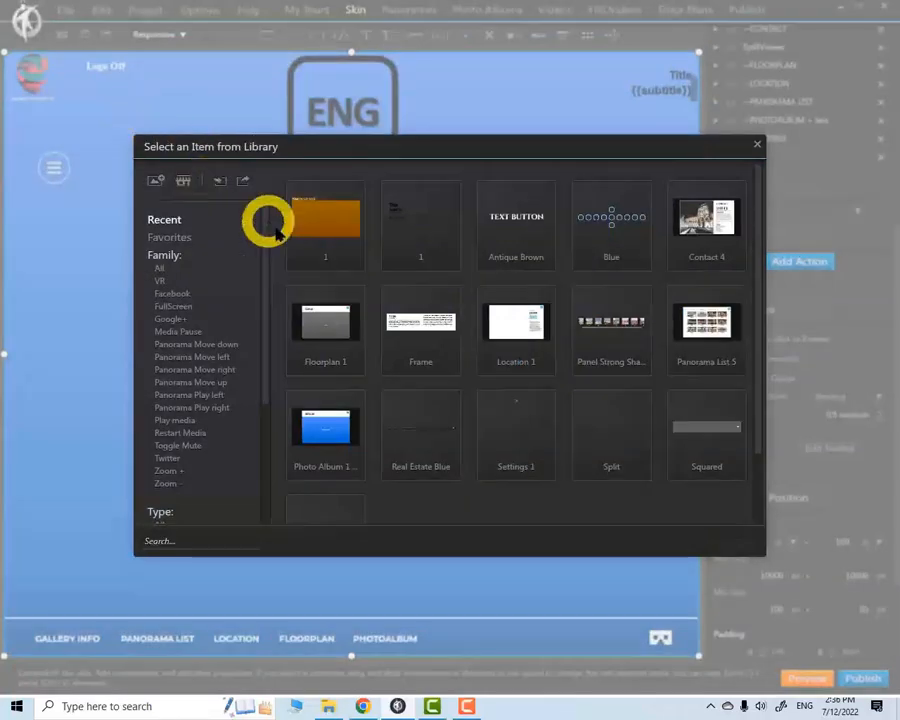
click(157, 181)
click(239, 226)
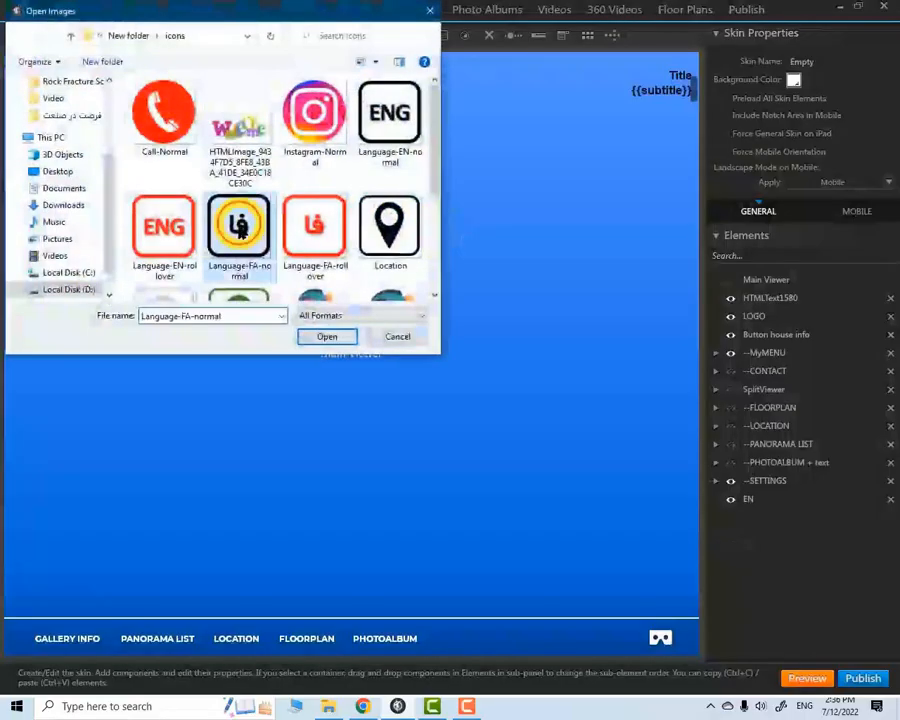
click(328, 337)
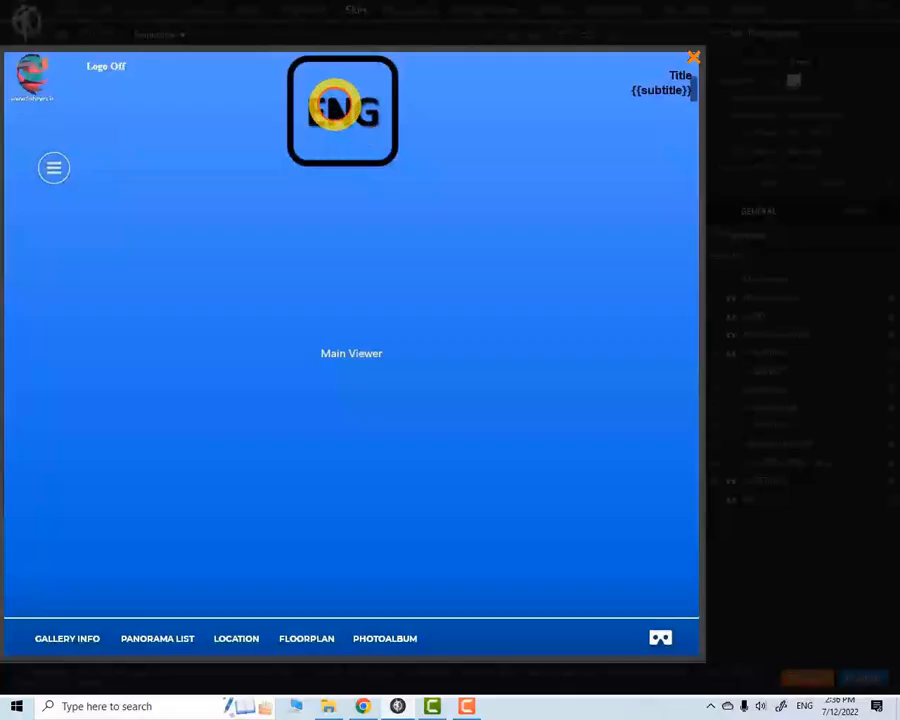
click(335, 105)
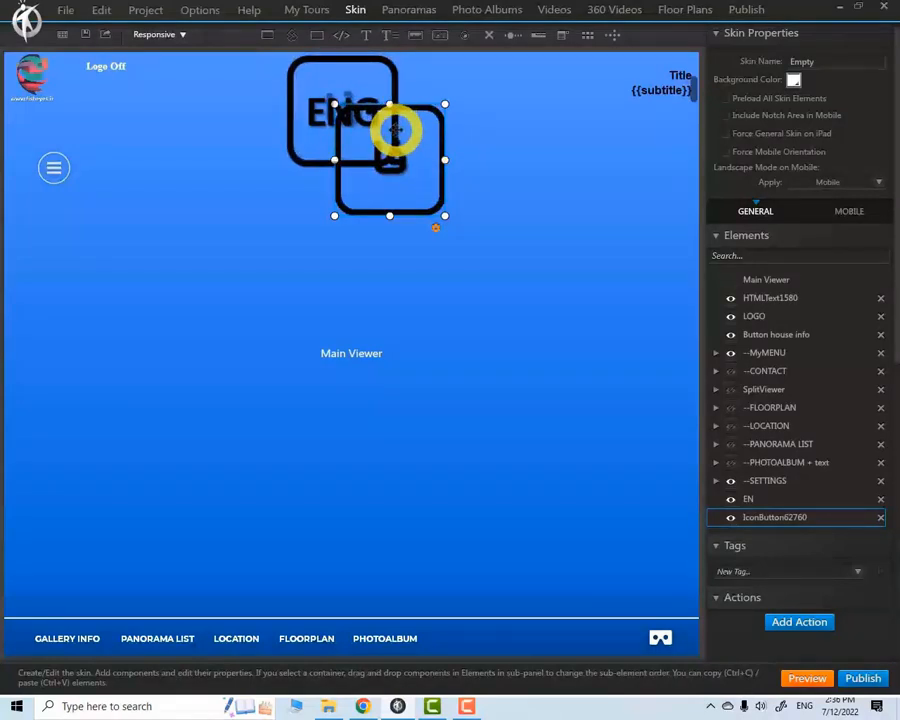
drag(395, 130, 348, 83)
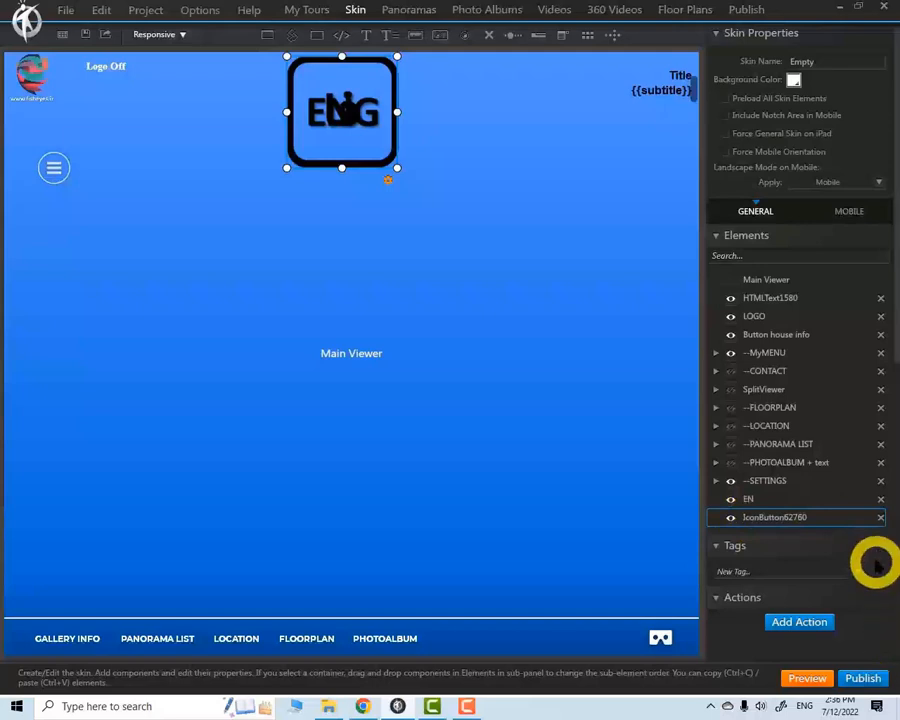
Assign the Language-FA-rollover image to the RollOver state of the new Persian icon button
drag(896, 350, 866, 465)
click(805, 477)
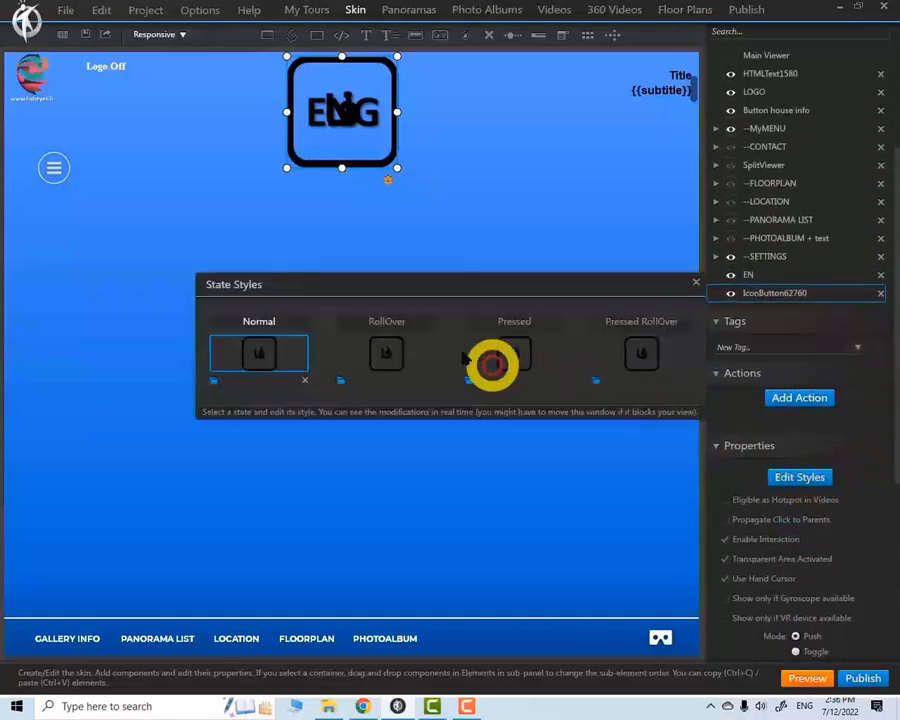
click(340, 380)
click(396, 227)
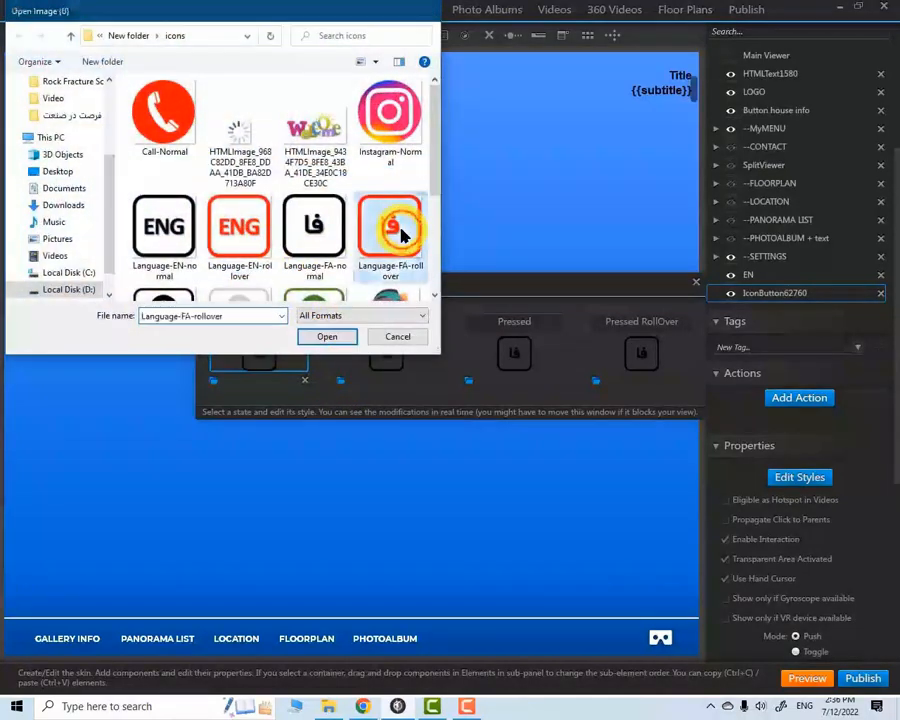
click(326, 336)
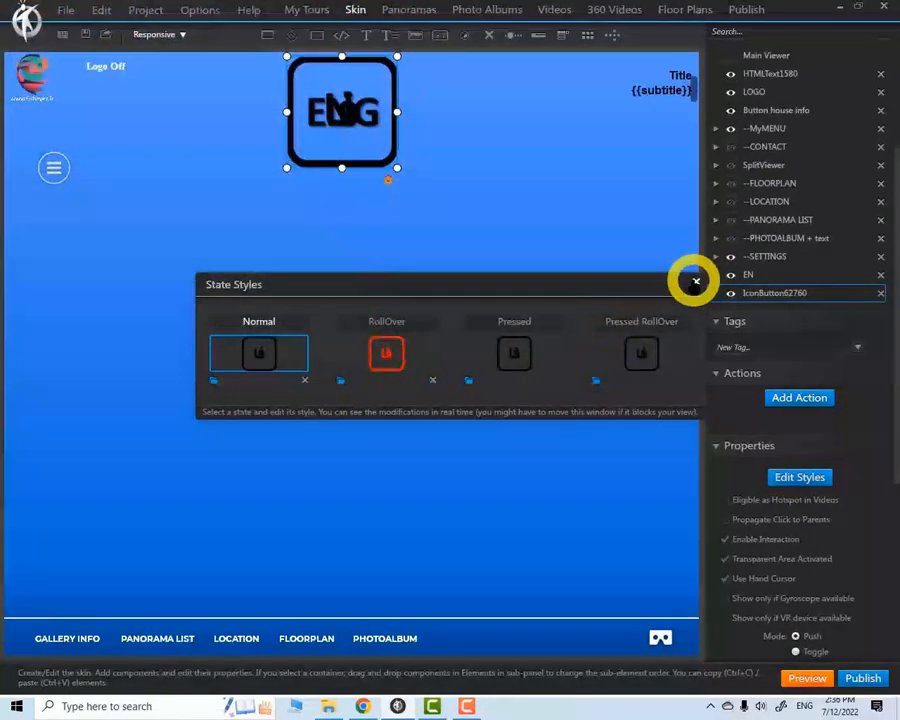
click(696, 282)
Add an On Click Change Language action set to English to the Persian icon button
click(804, 398)
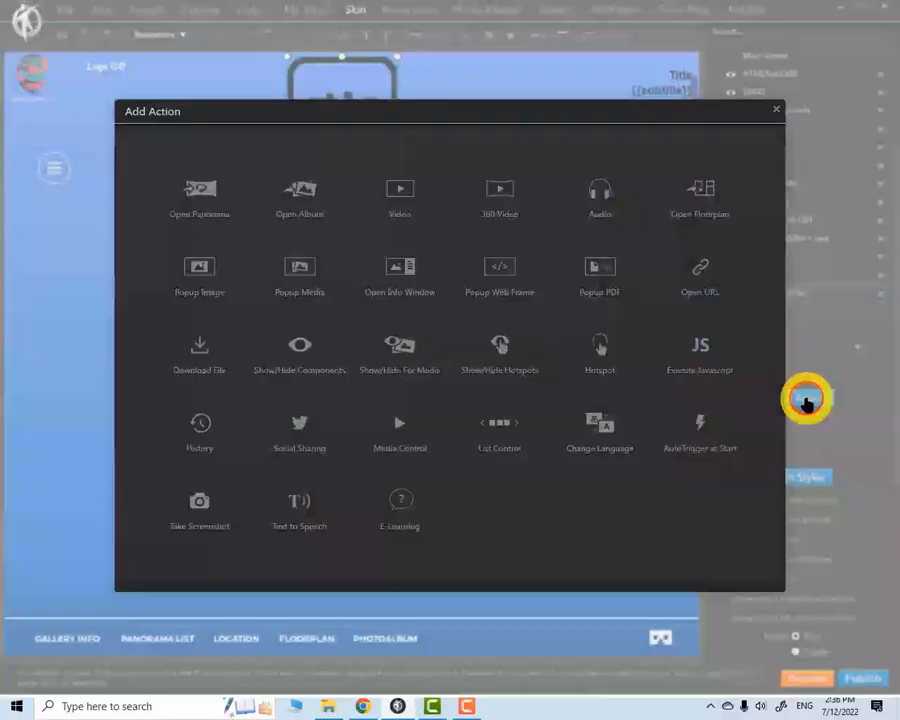
click(584, 450)
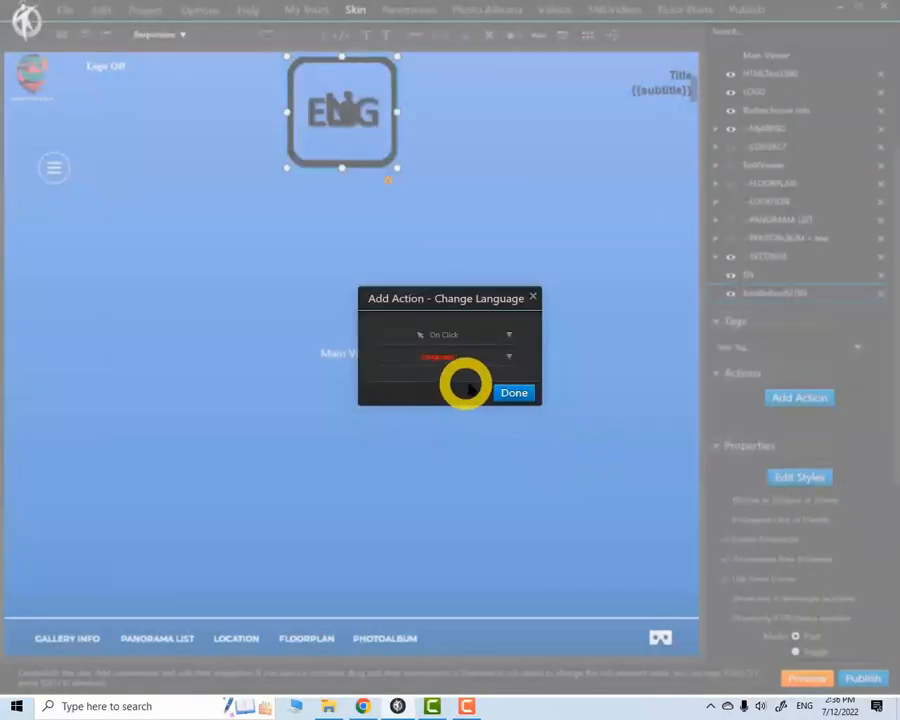
click(510, 358)
click(395, 375)
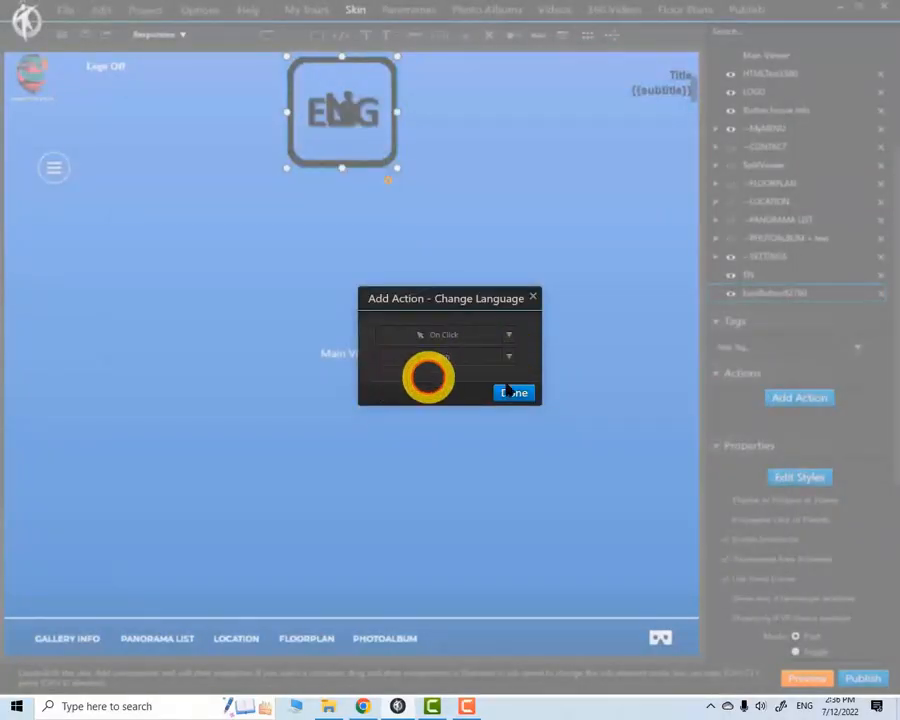
click(514, 393)
Add an On Click Hide components action to the Persian button, applied to itself, and rename its skin element as FA
click(790, 397)
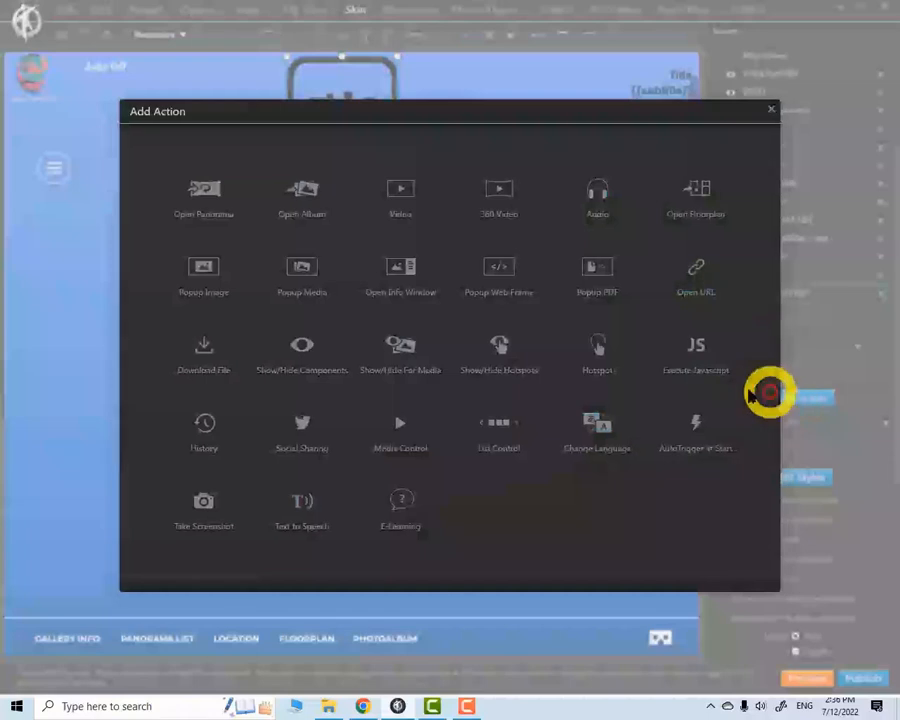
click(298, 352)
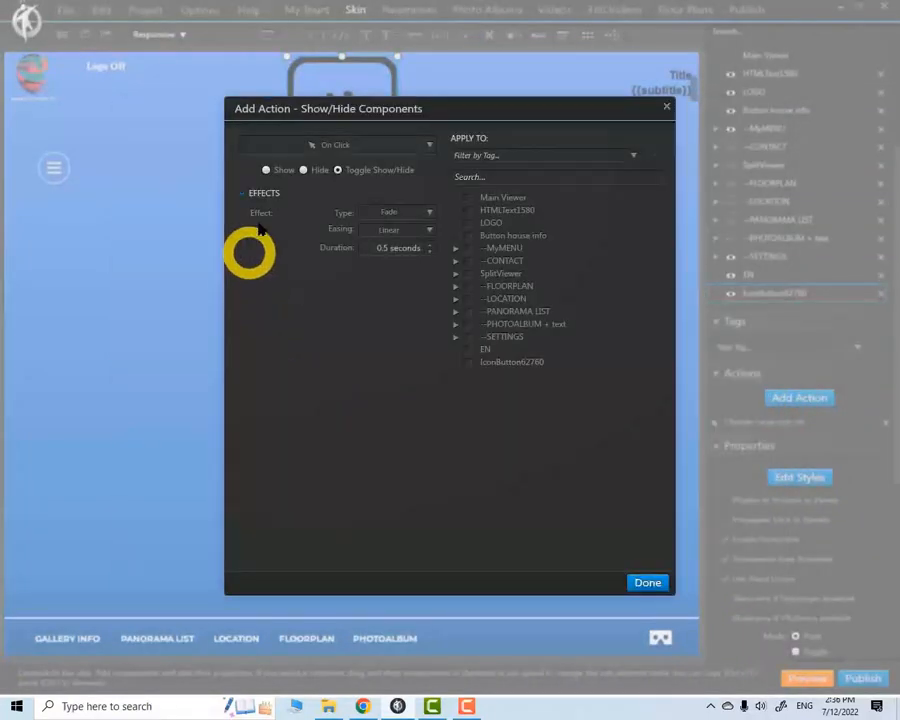
click(304, 170)
click(467, 362)
click(645, 582)
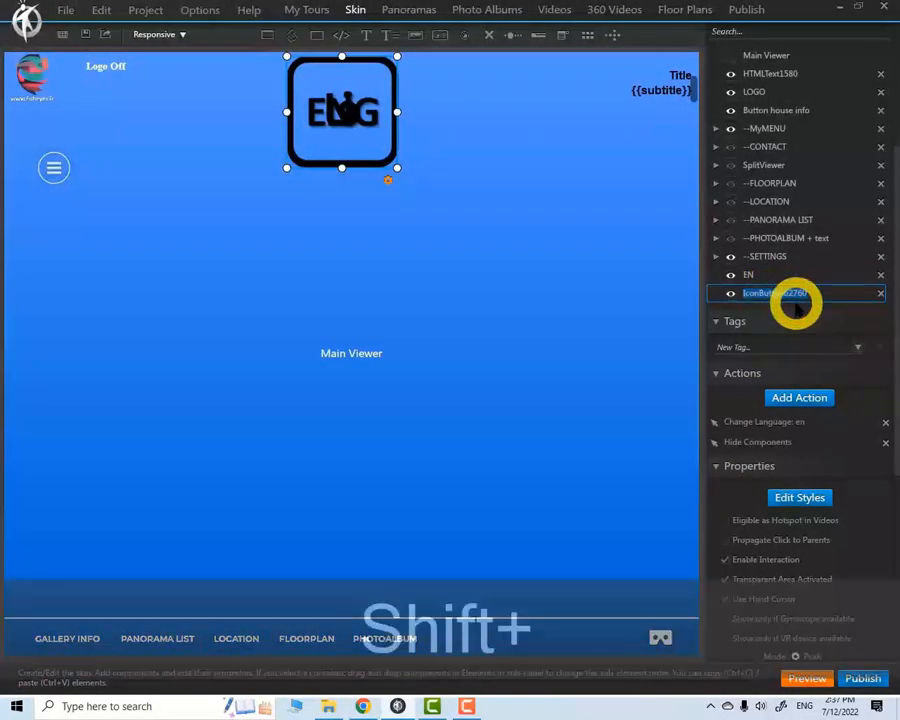
text(FA)
Change the EN button's Show/Hide Components action from toggling to Hide, still applied to EN
click(751, 275)
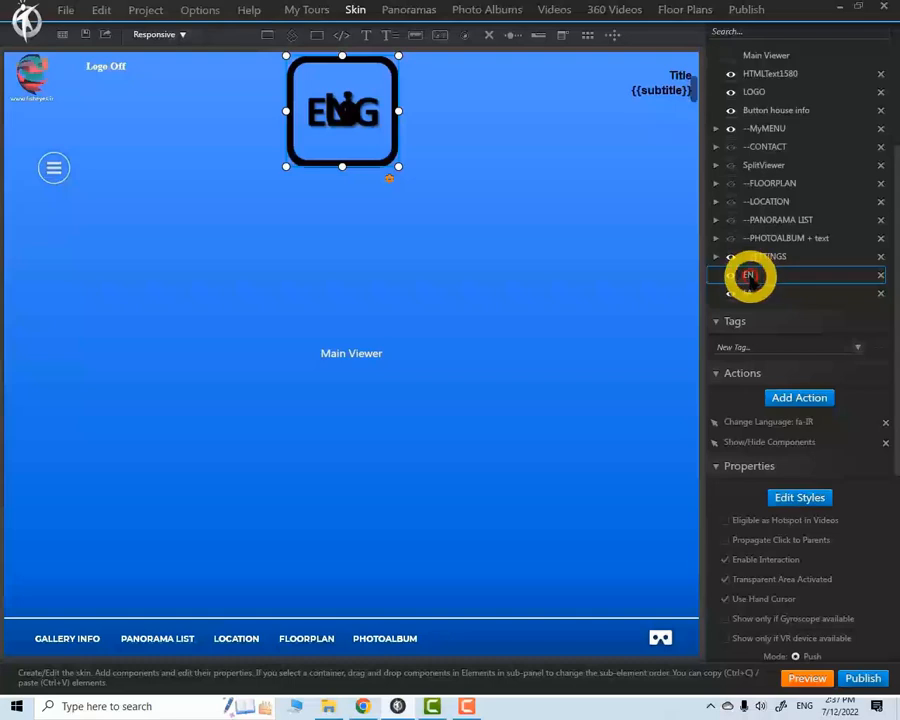
click(794, 425)
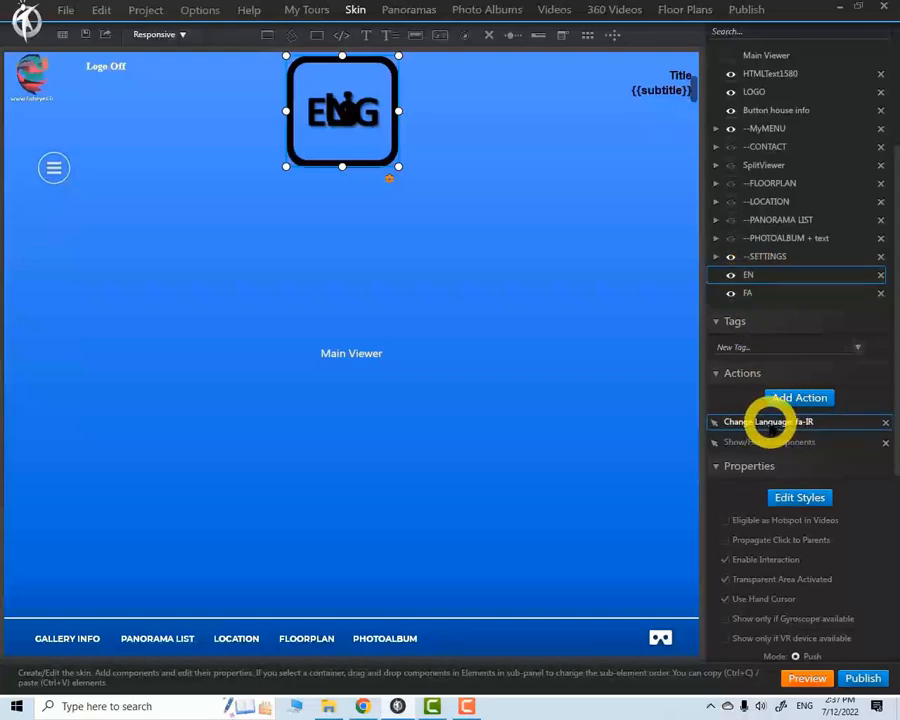
double_click(762, 441)
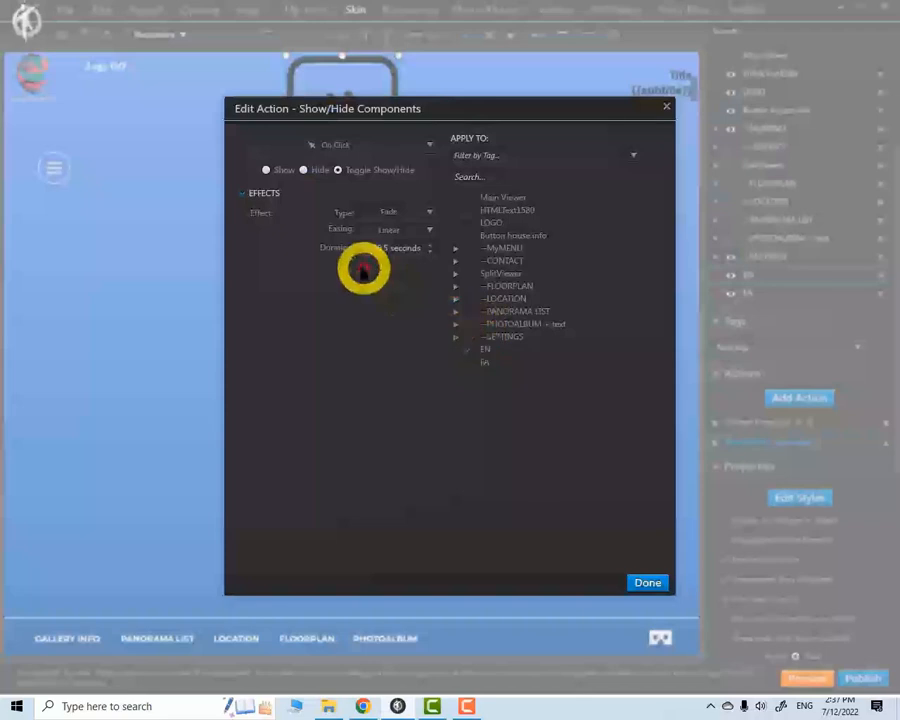
click(304, 170)
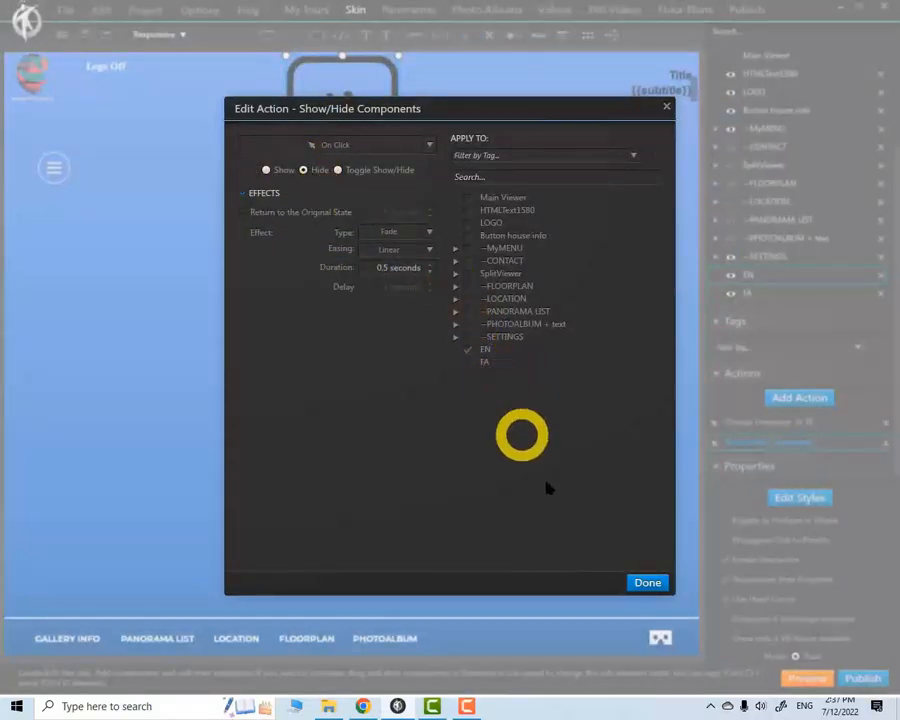
click(647, 582)
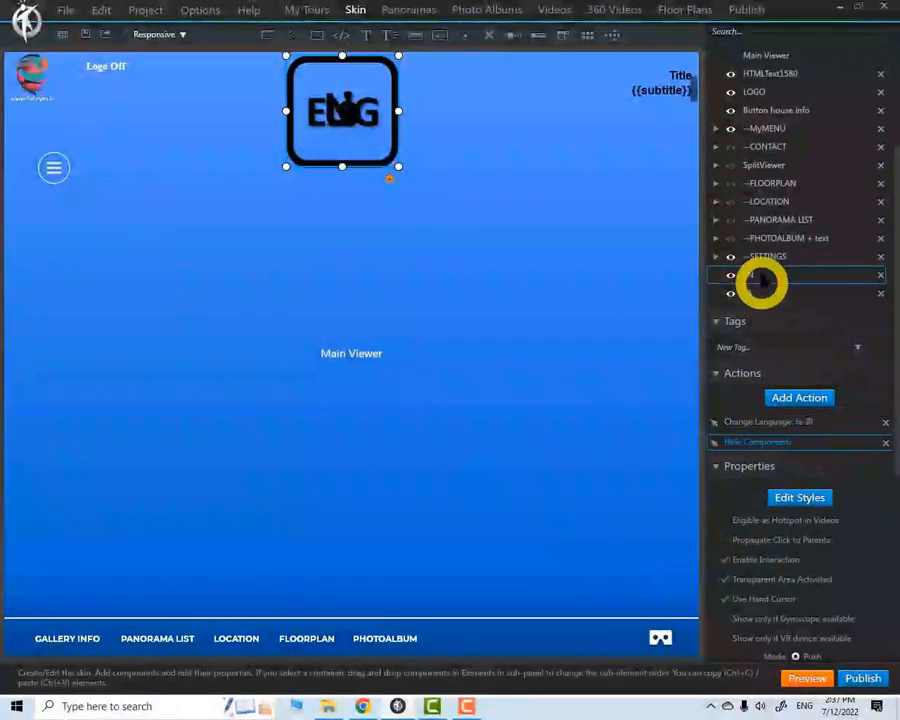
Check the FA button's Hide action, then add an On Click Show components action applied to EN
click(753, 292)
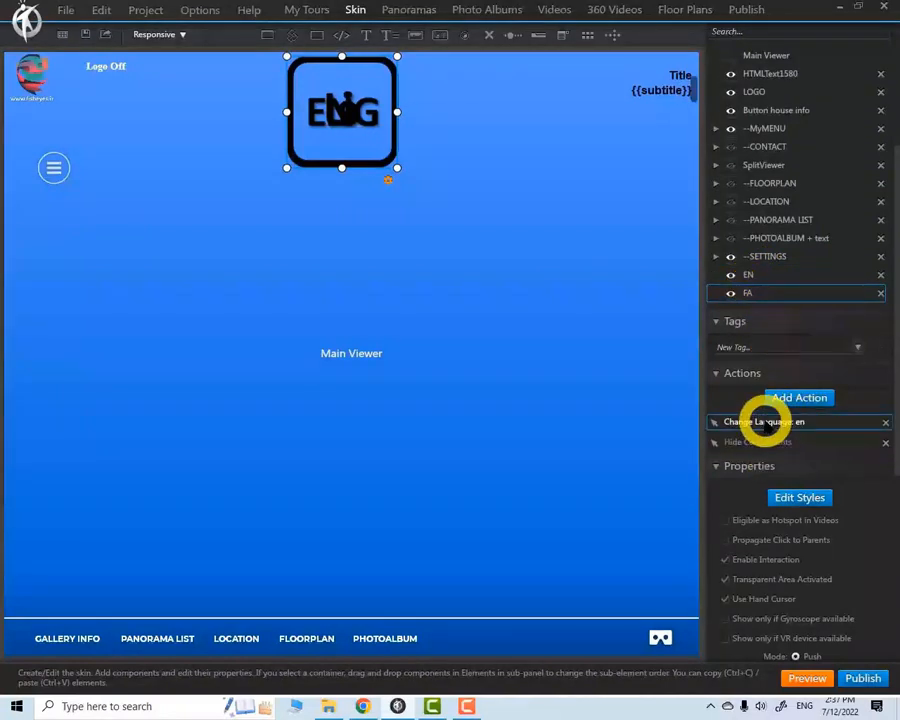
click(766, 441)
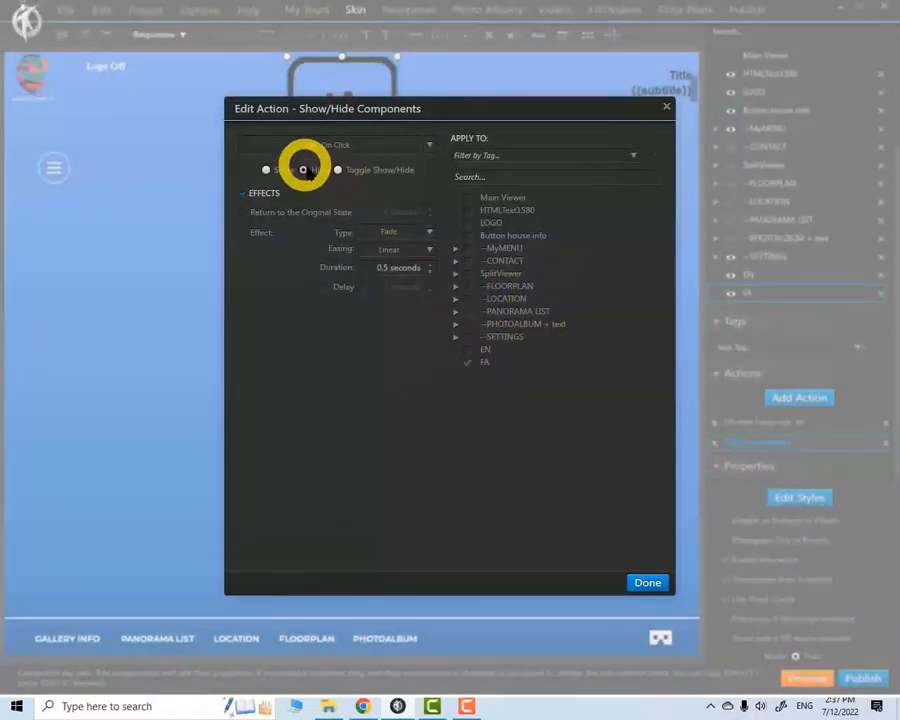
click(666, 107)
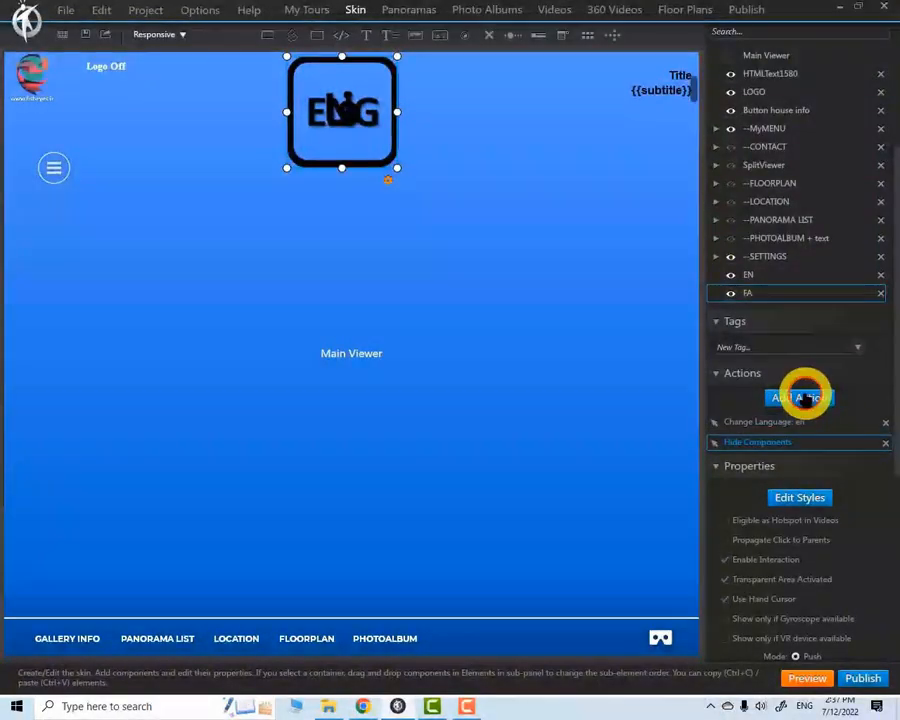
click(800, 397)
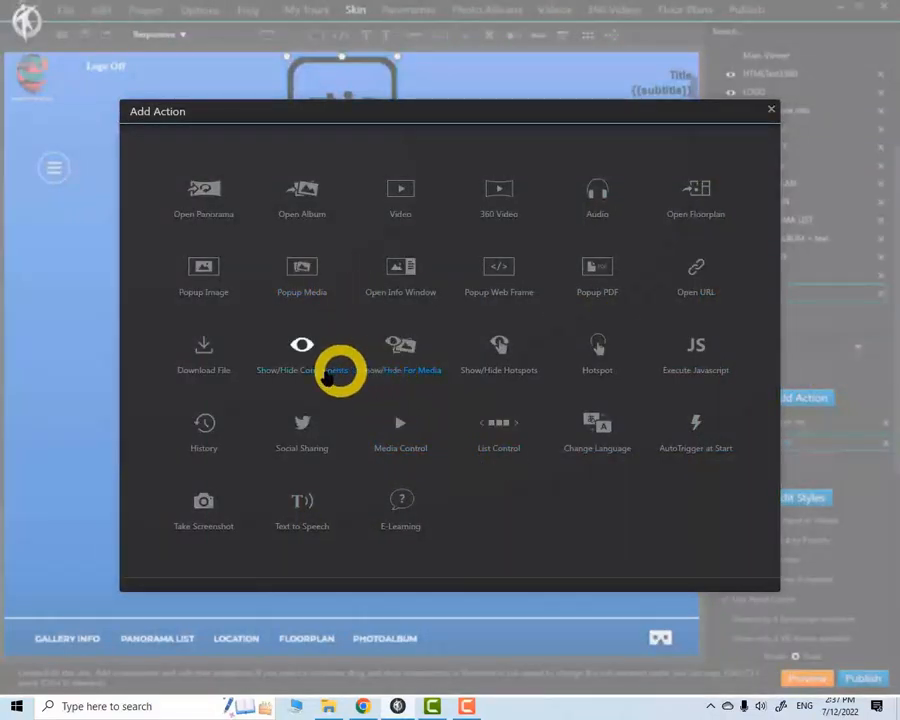
click(306, 360)
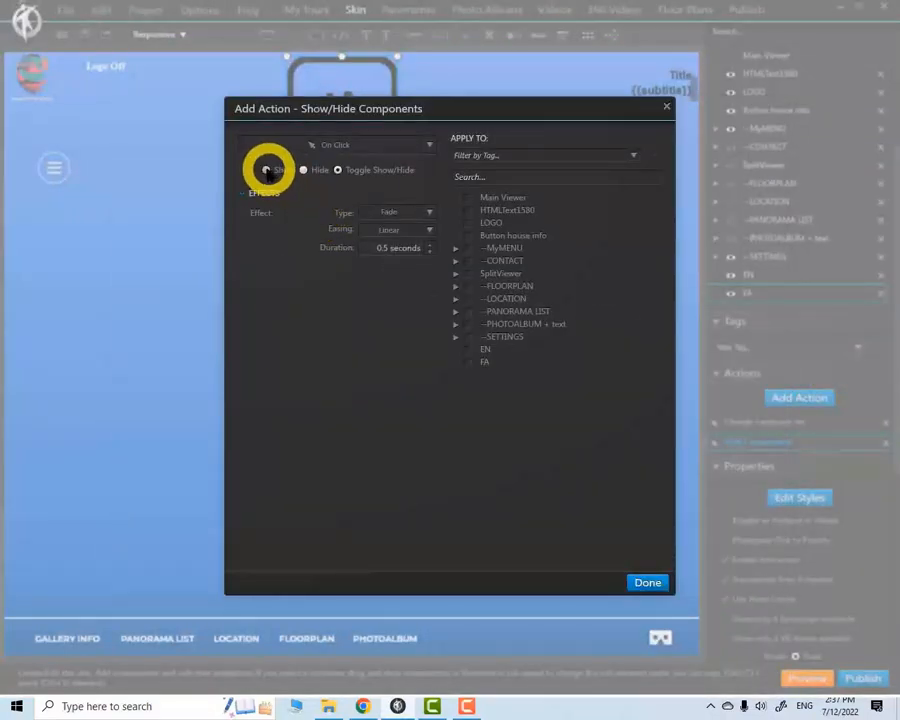
click(266, 170)
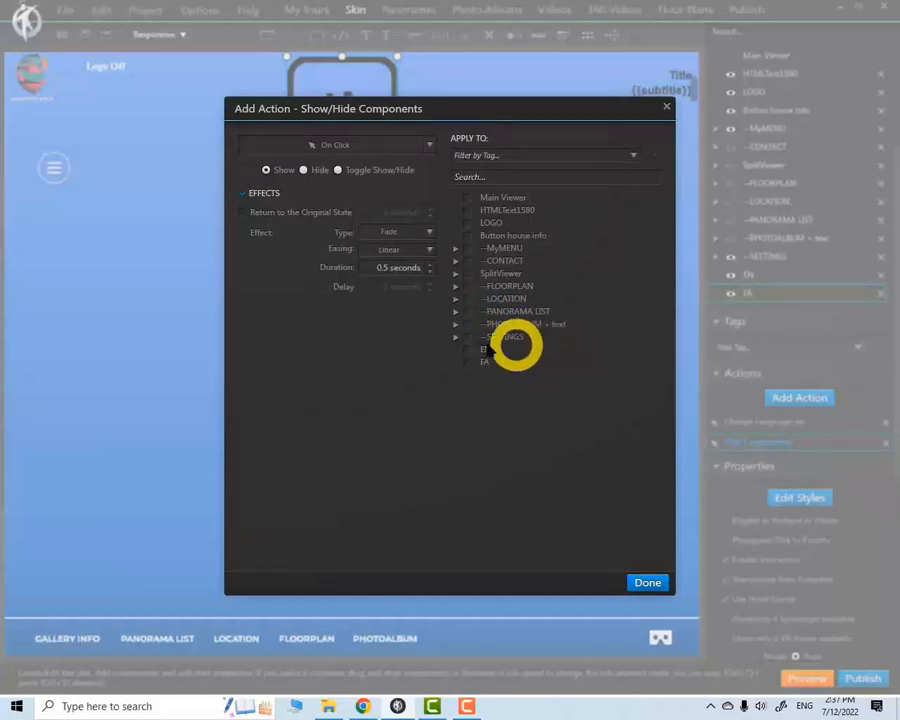
click(466, 361)
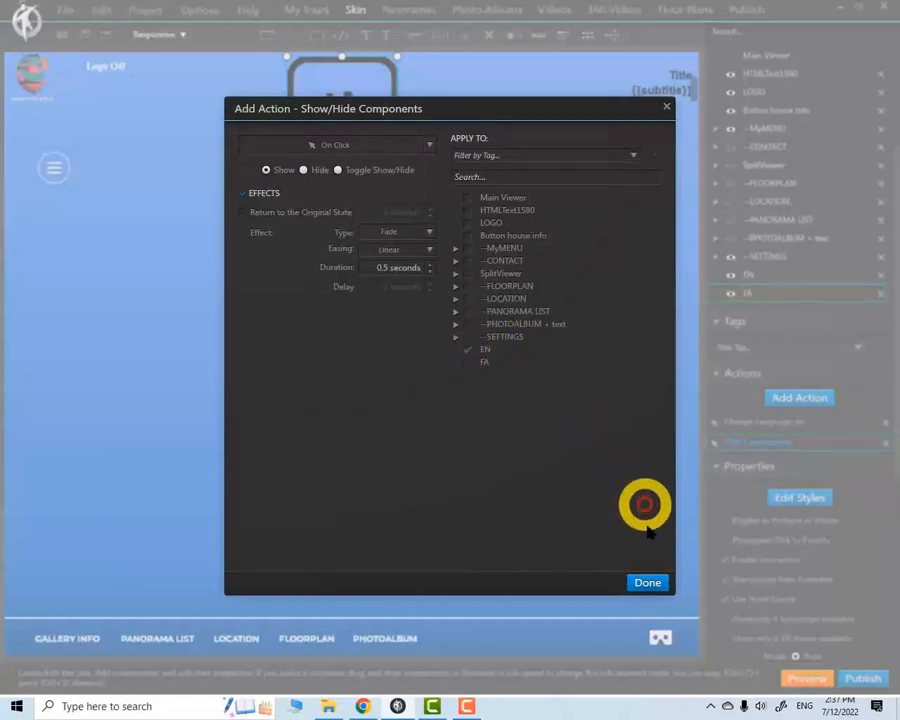
click(645, 581)
Add an On Click Show components action applied to FA to the EN button
click(760, 274)
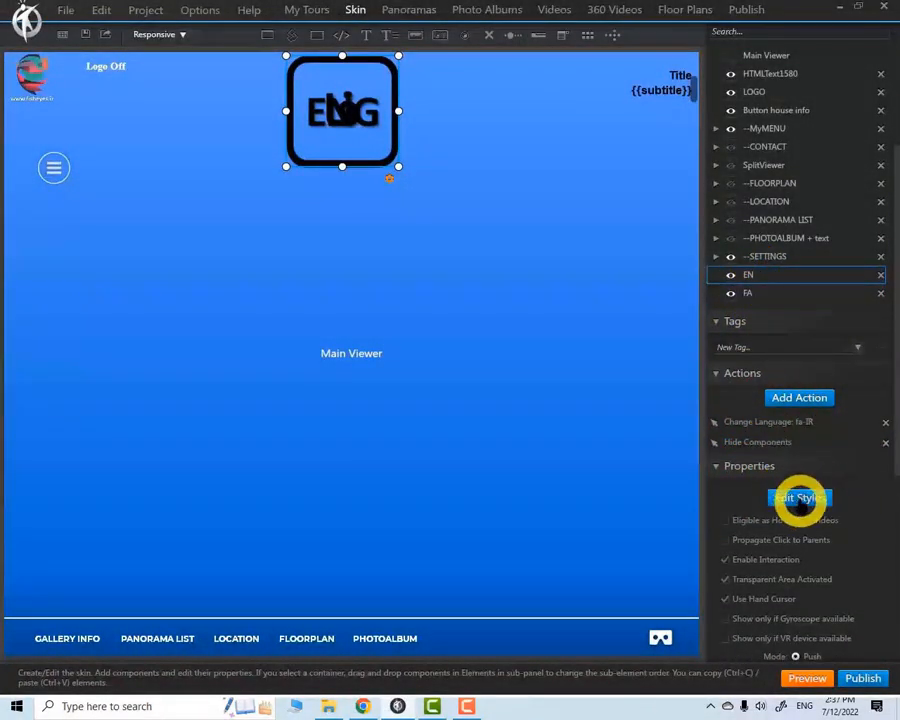
click(801, 397)
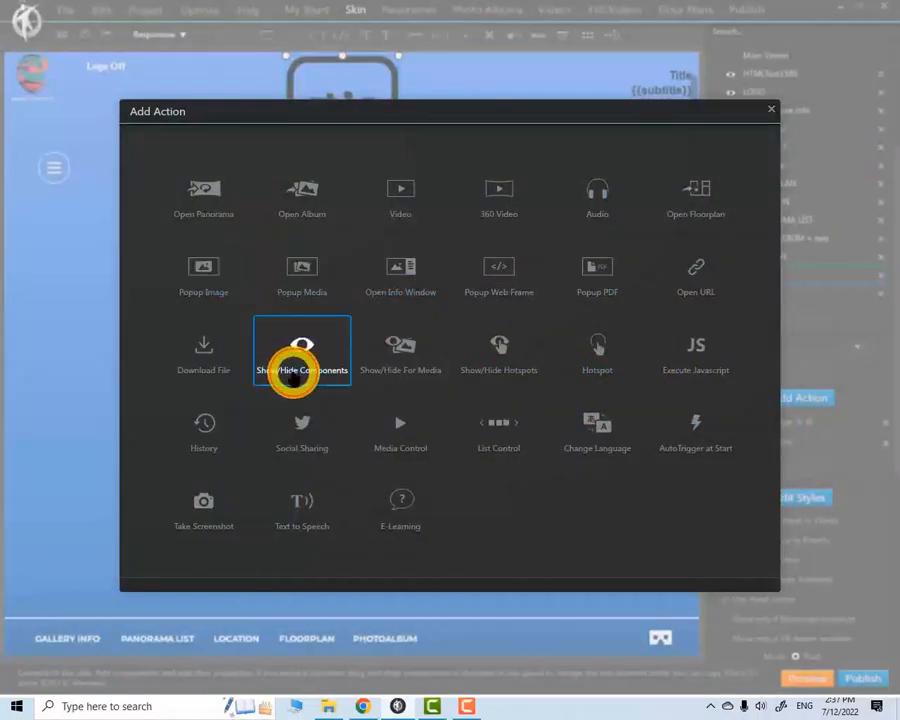
click(291, 368)
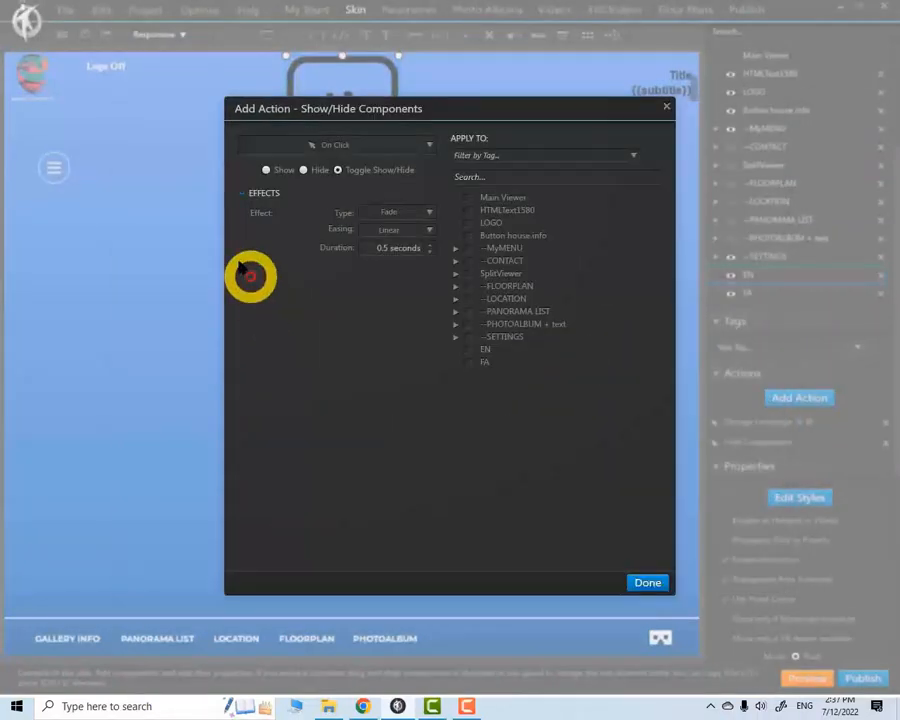
click(266, 170)
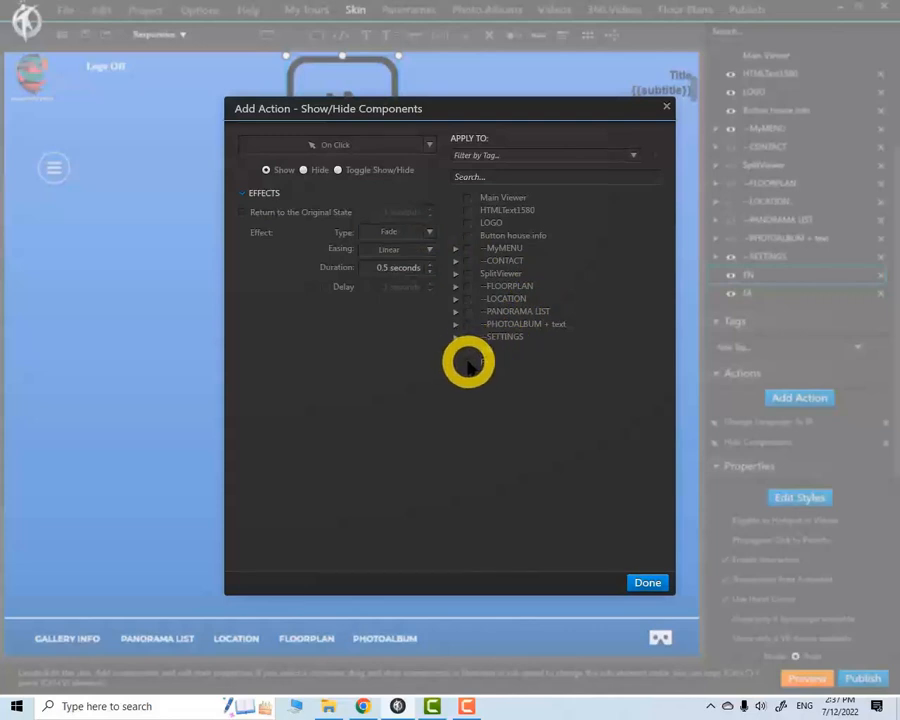
click(468, 362)
click(652, 584)
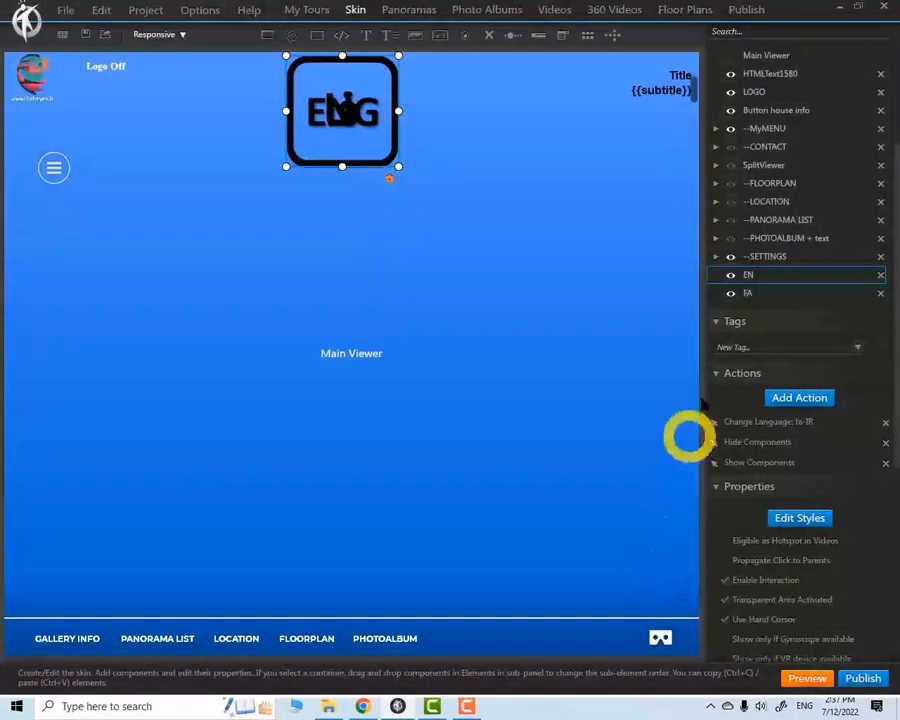
Preview the tour, open and close the panorama list in English, and test switching to Persian with the ENG button
click(803, 678)
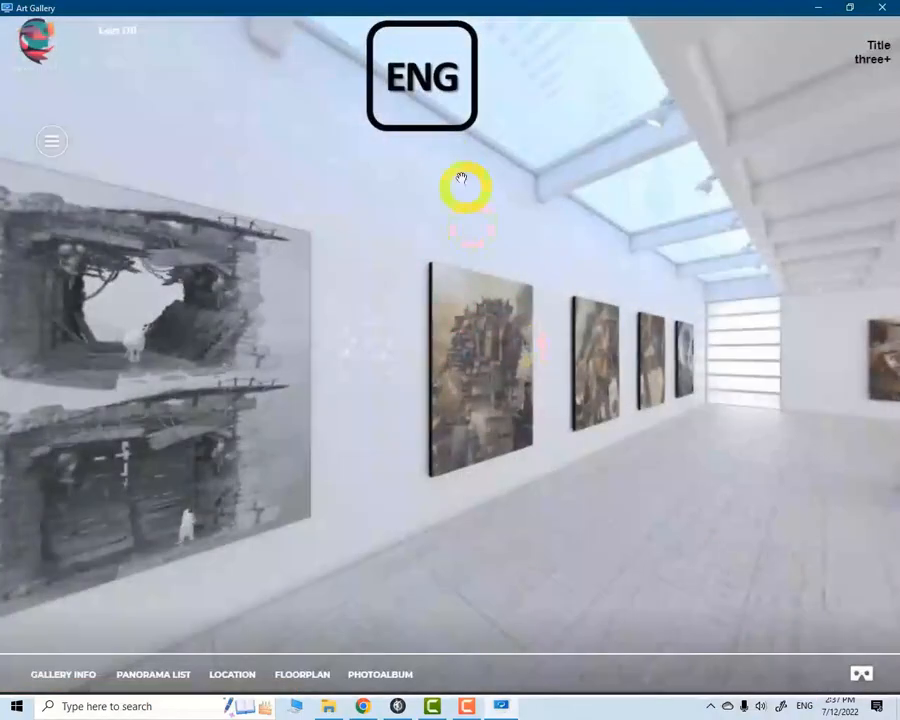
click(122, 673)
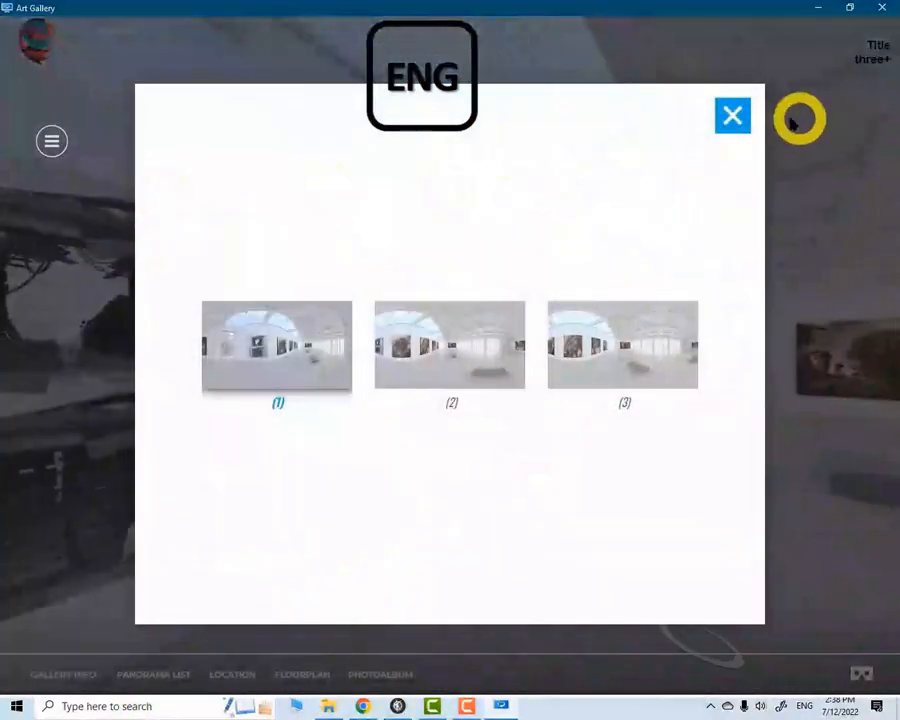
click(733, 115)
click(419, 82)
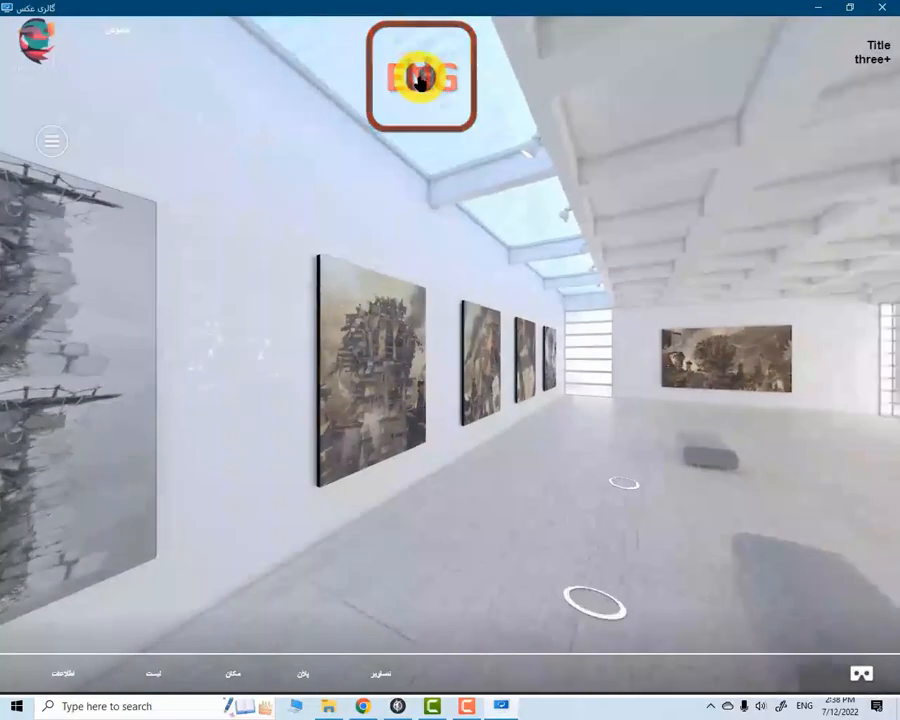
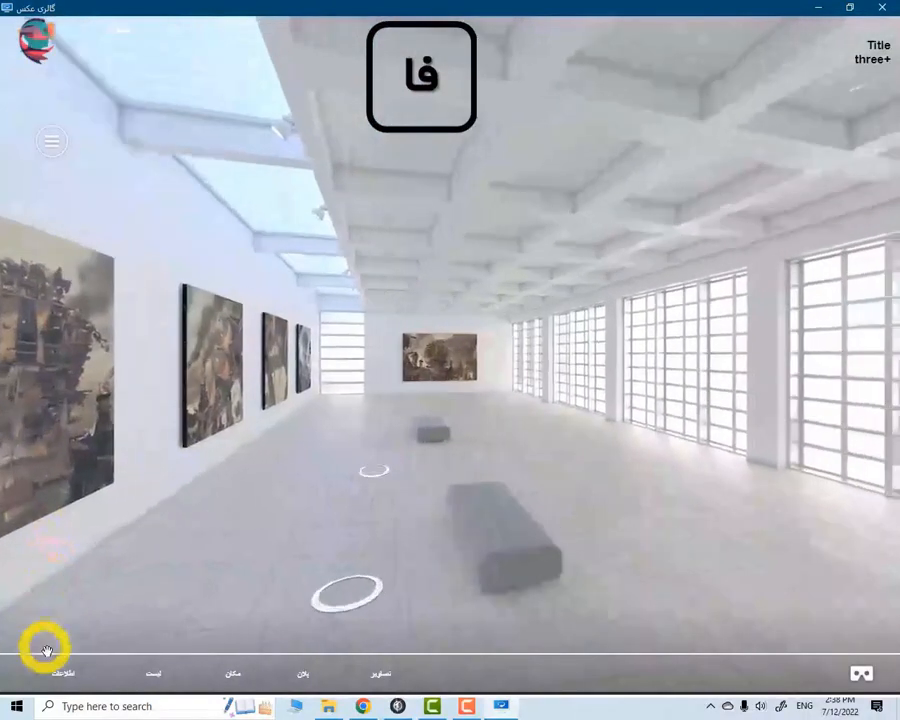
Test switching the previewed tour back to English, look around the gallery, and close the preview
click(395, 80)
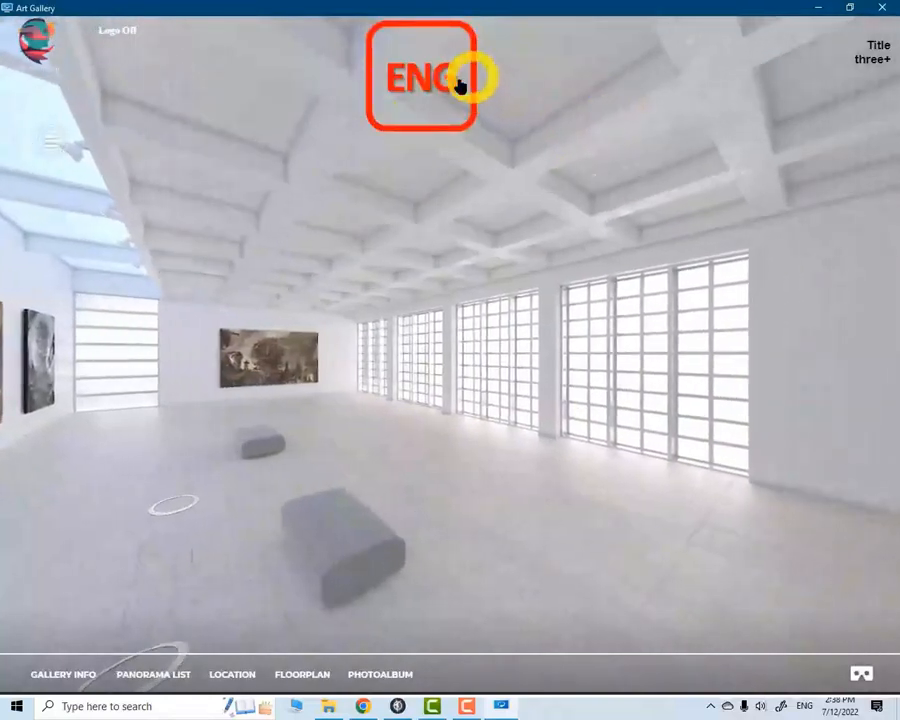
drag(461, 306, 672, 302)
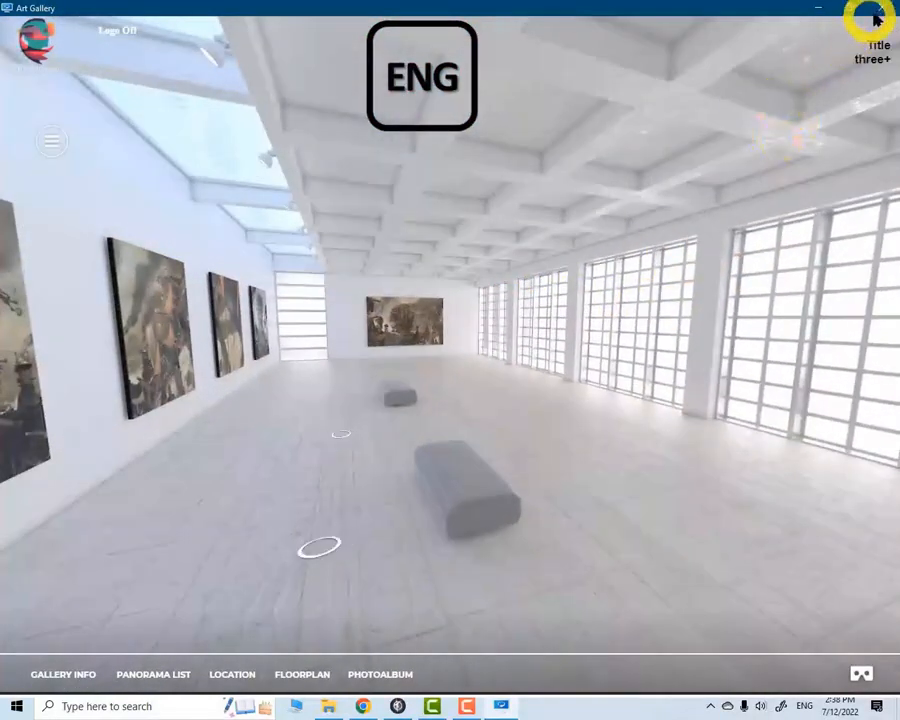
click(879, 8)
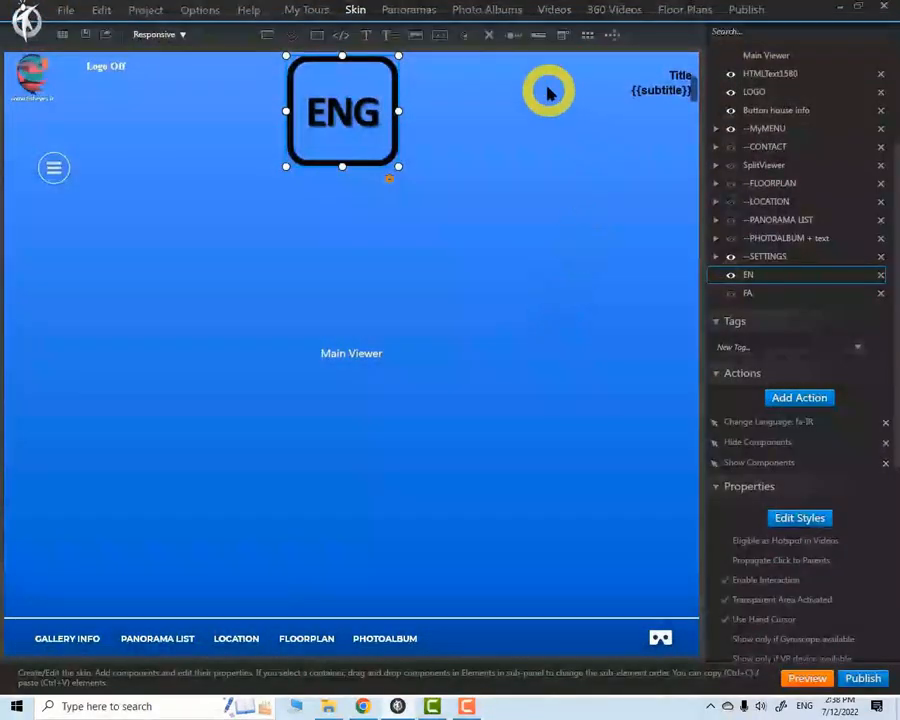
Add a text hotspot on the wall just above the grey ruined-doorway artwork in panorama (1)
click(410, 12)
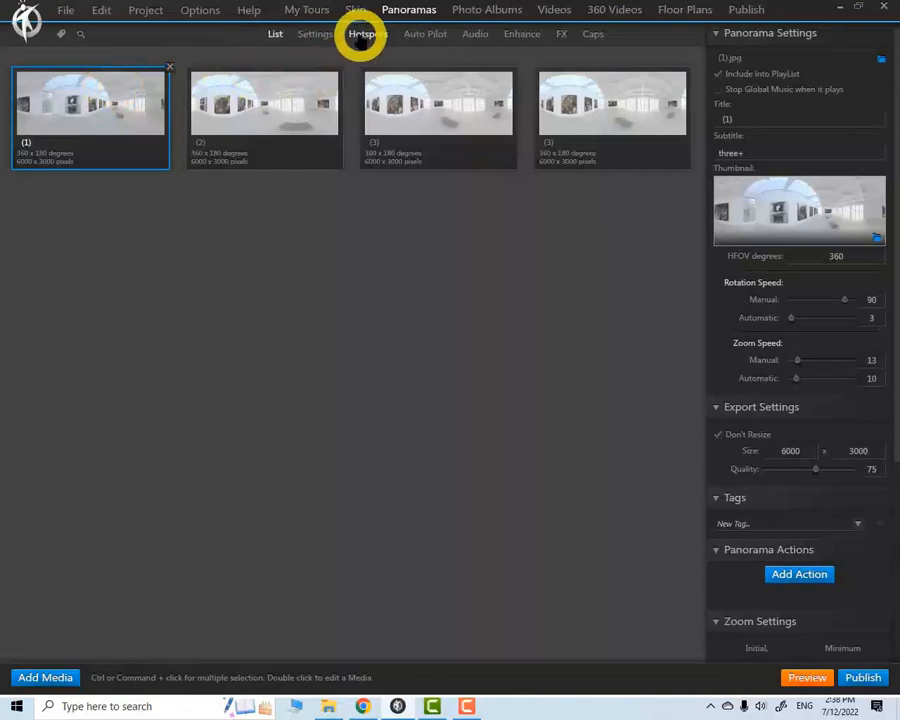
double_click(97, 127)
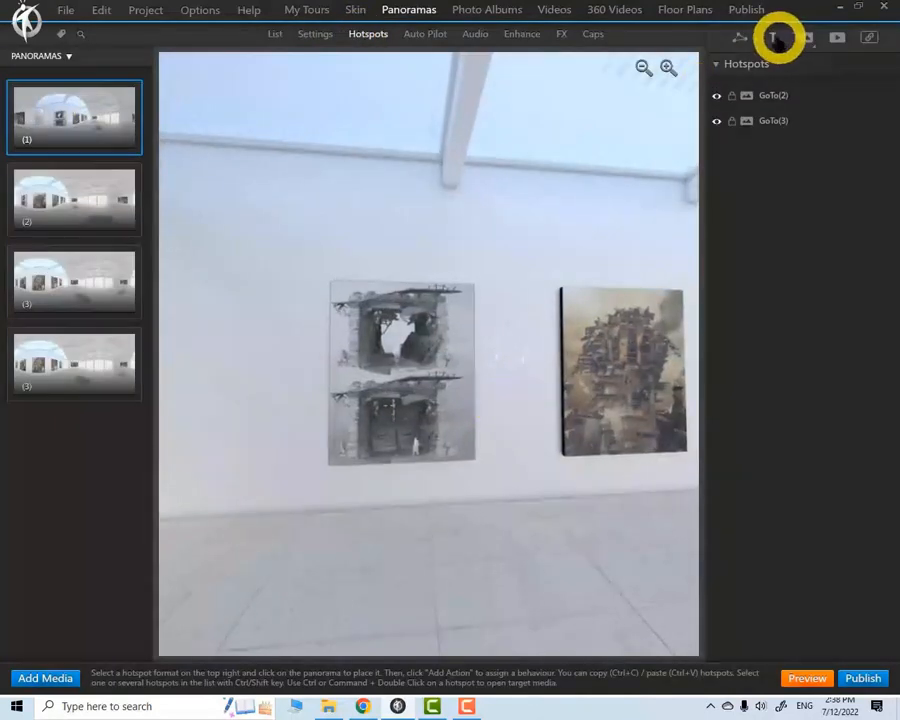
click(775, 36)
click(421, 262)
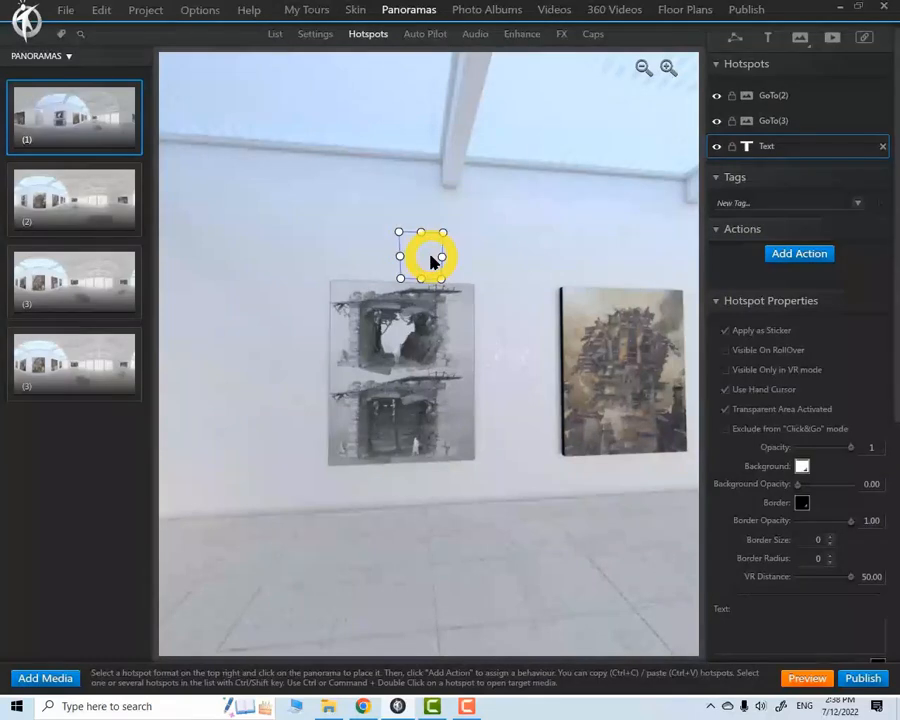
key(alt+shift)
key(alt+shift)
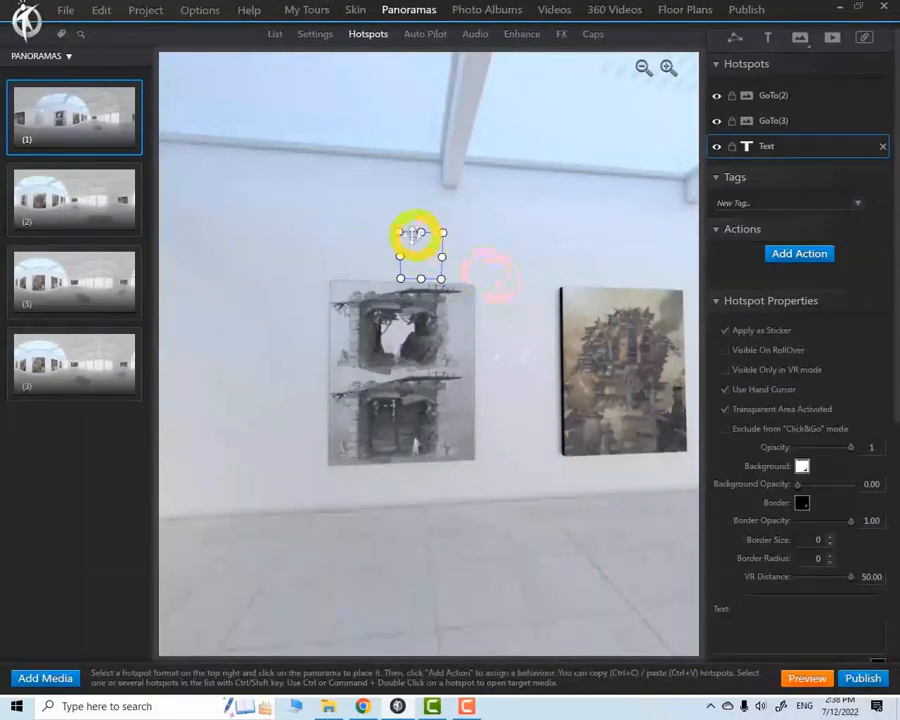
Set the hotspot's text to "Art No. 1" and widen its box so the text fits on one line
drag(897, 222, 896, 329)
click(745, 461)
text(Art)
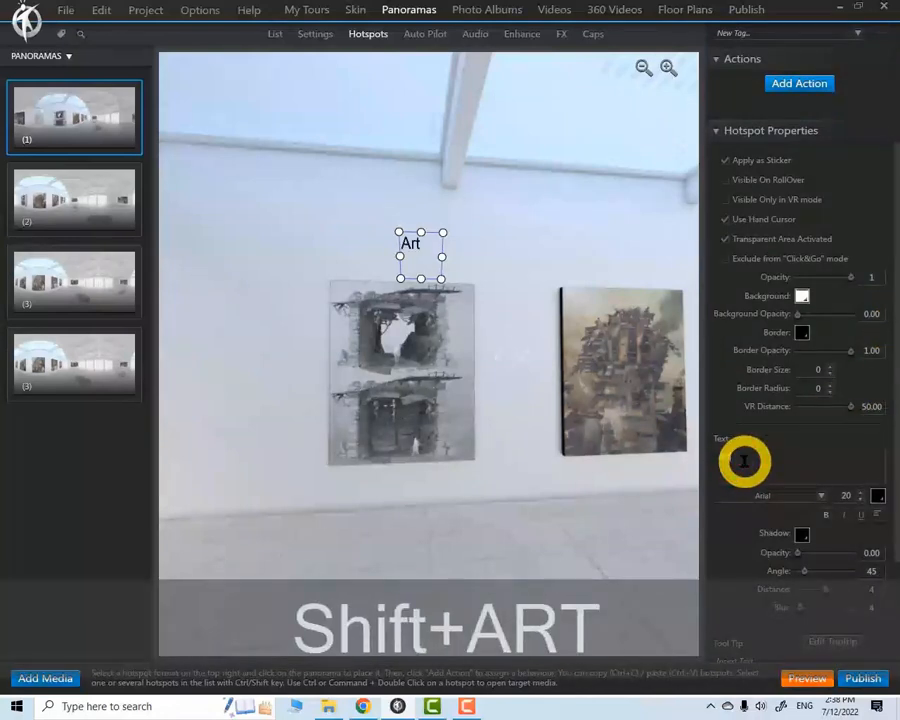
text( No.)
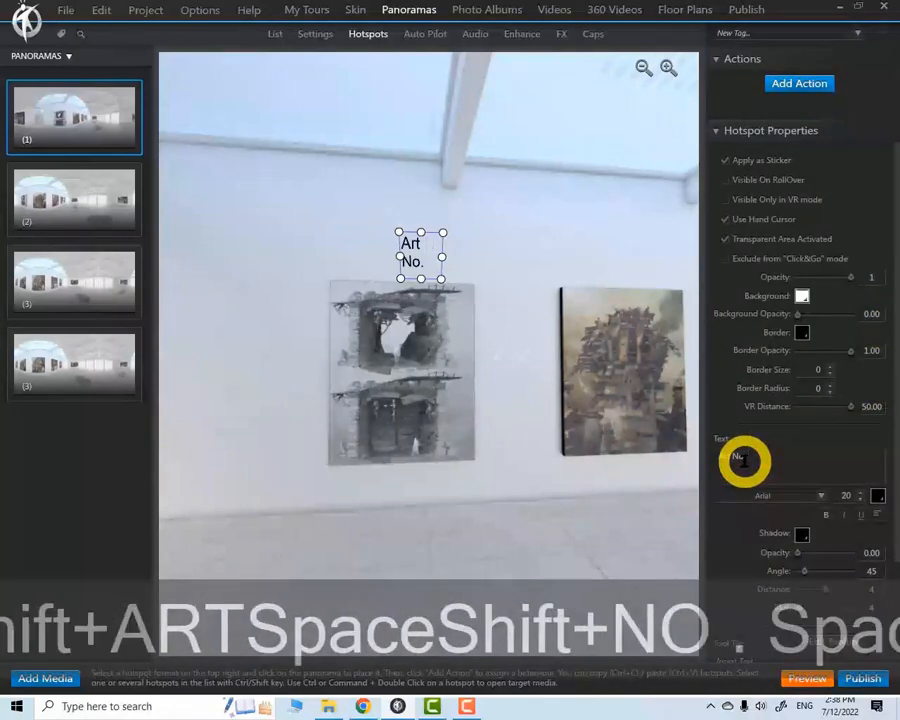
text( 1)
drag(401, 256, 346, 256)
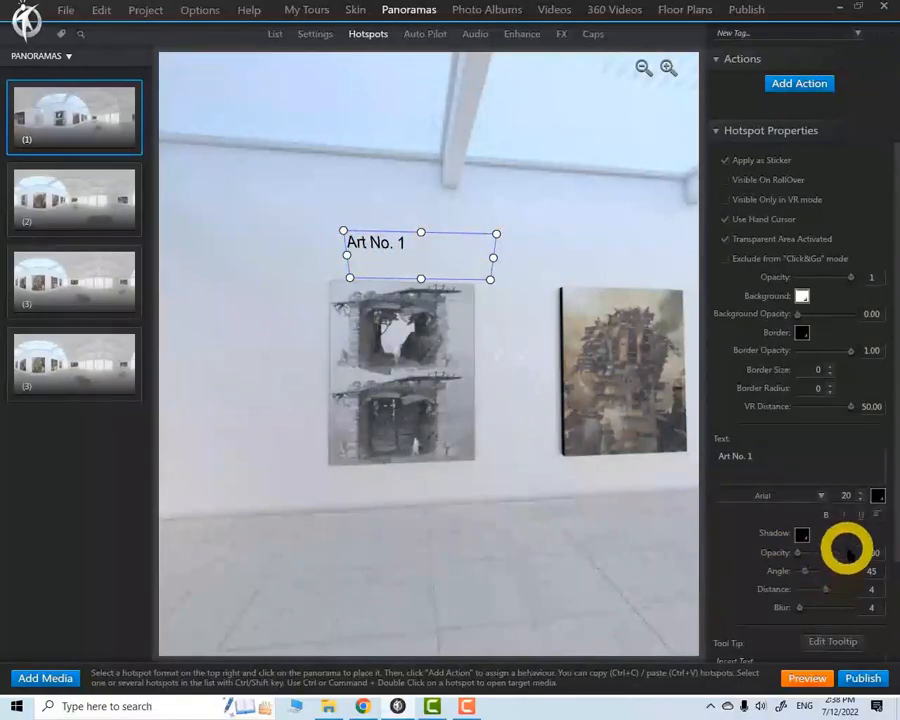
Move the "Art No. 1" hotspot closer to the upper edge of the grey artwork
click(454, 231)
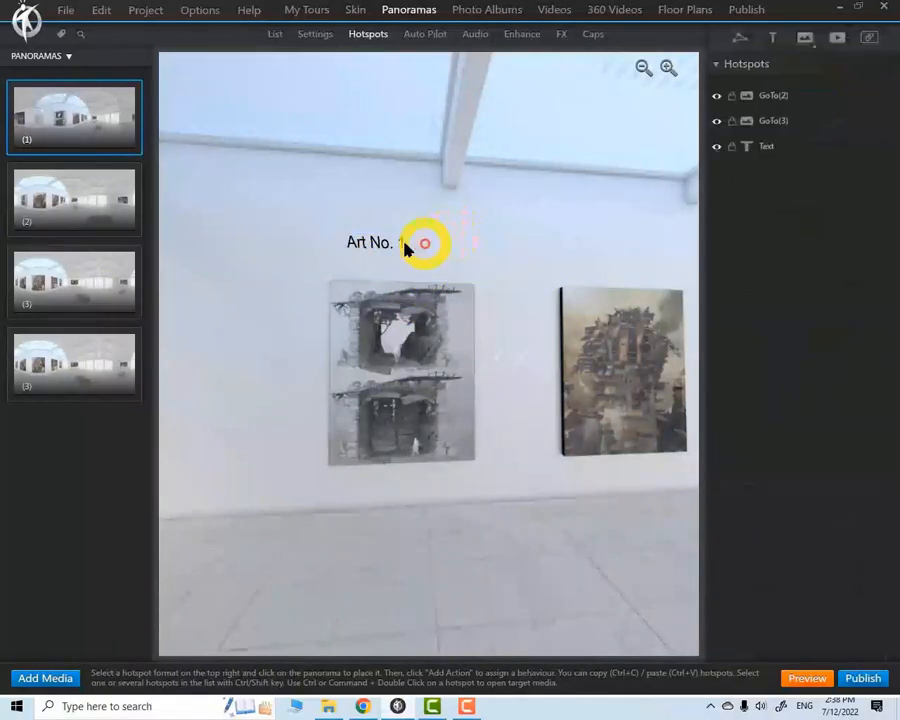
click(420, 243)
click(455, 233)
click(399, 256)
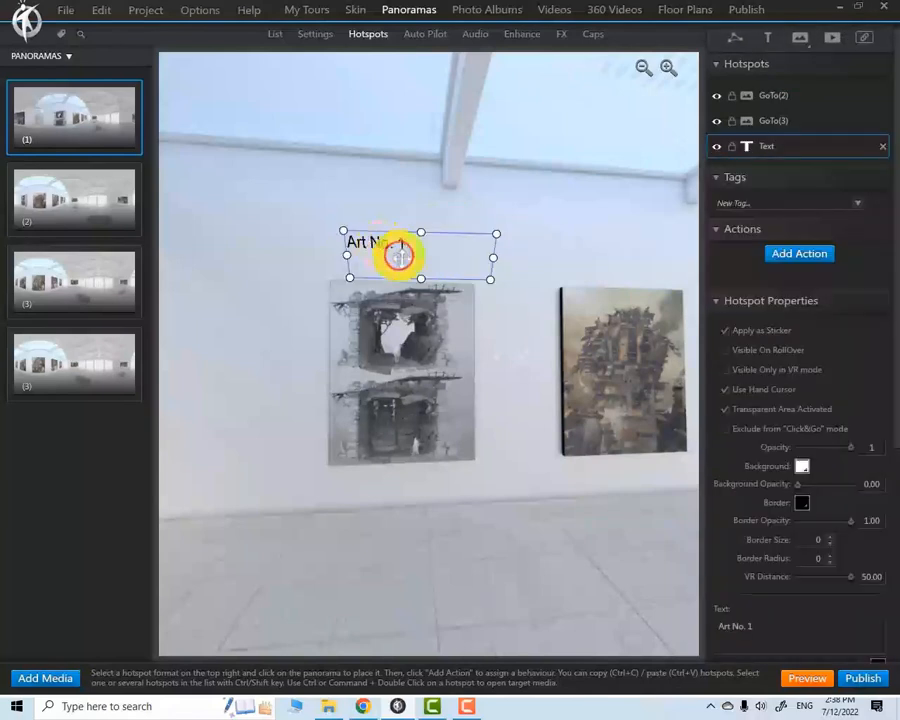
drag(426, 278, 421, 295)
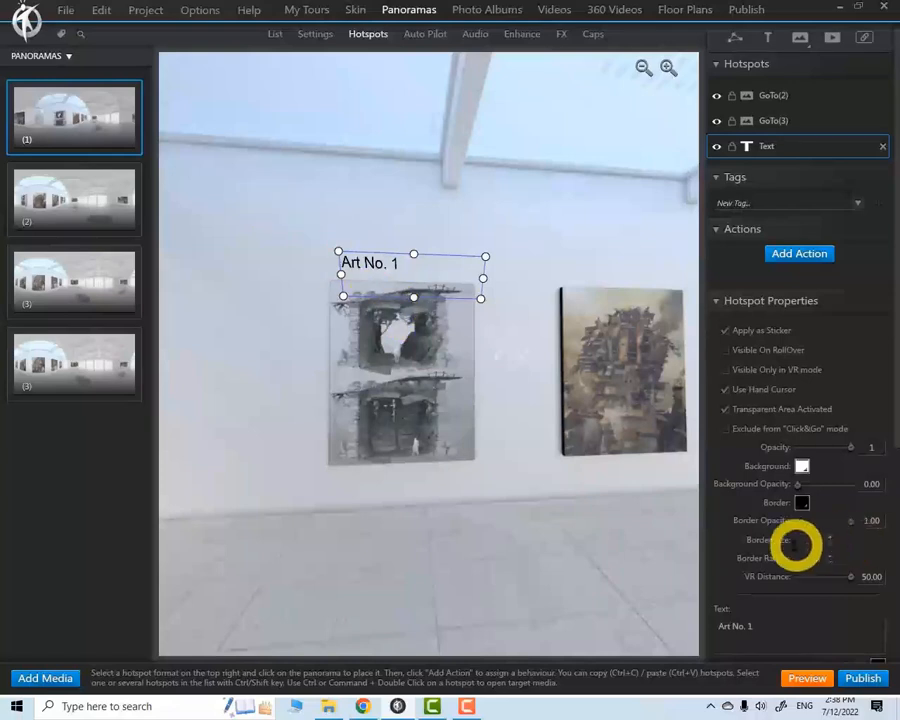
click(452, 200)
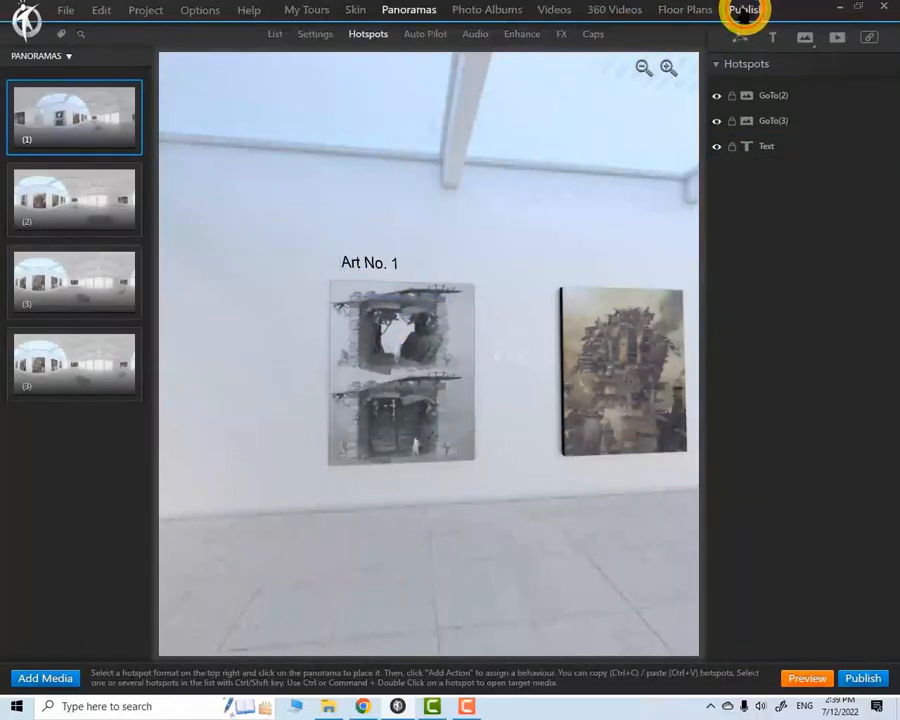
Check the Media and Action sections of the fa-IR translation list for the hotspot text
click(745, 9)
click(438, 35)
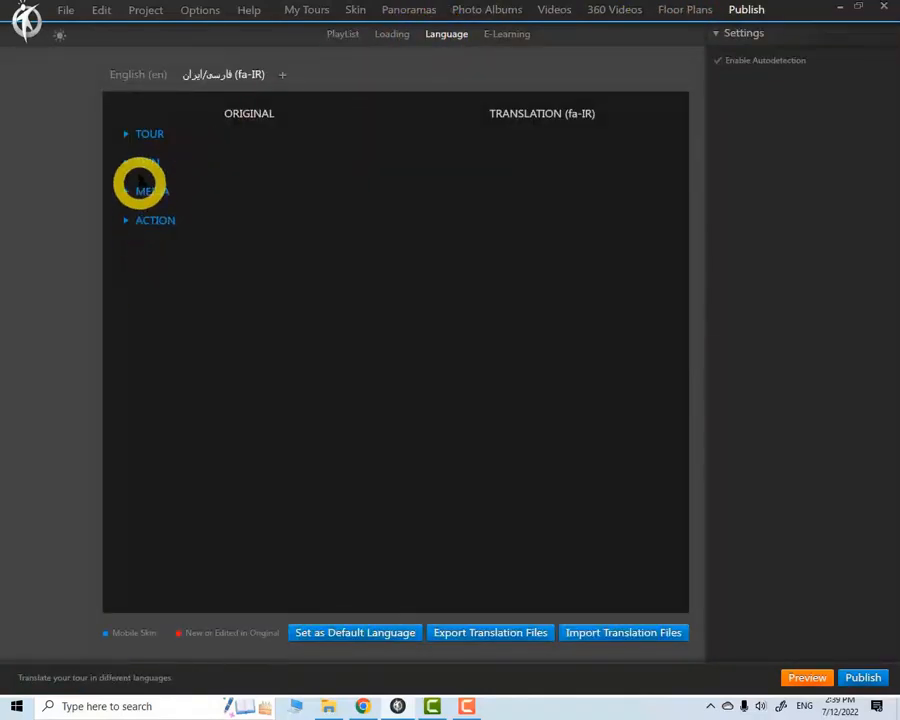
click(126, 220)
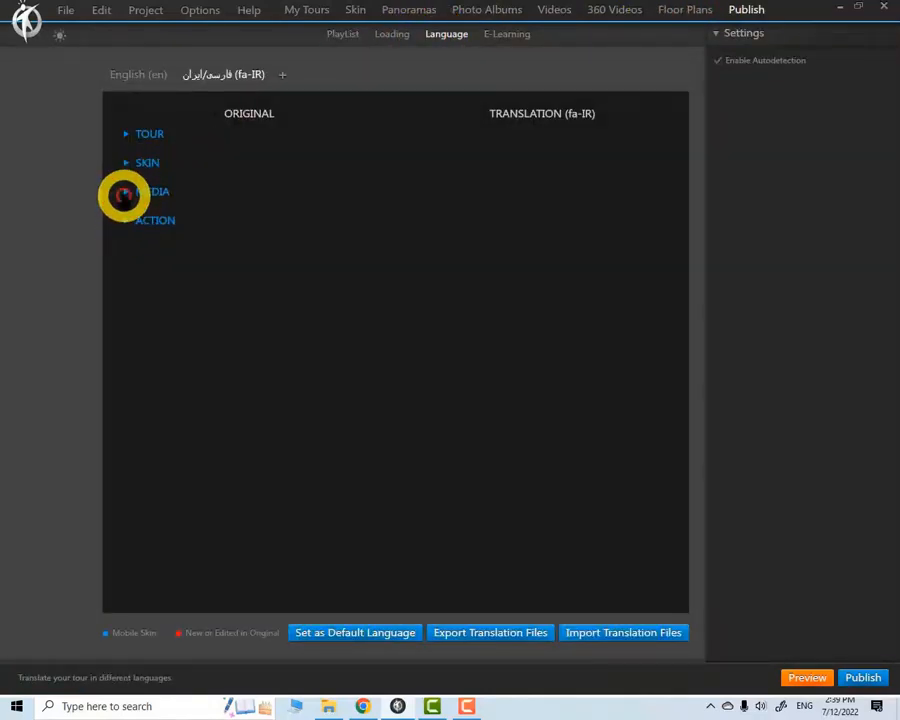
click(124, 192)
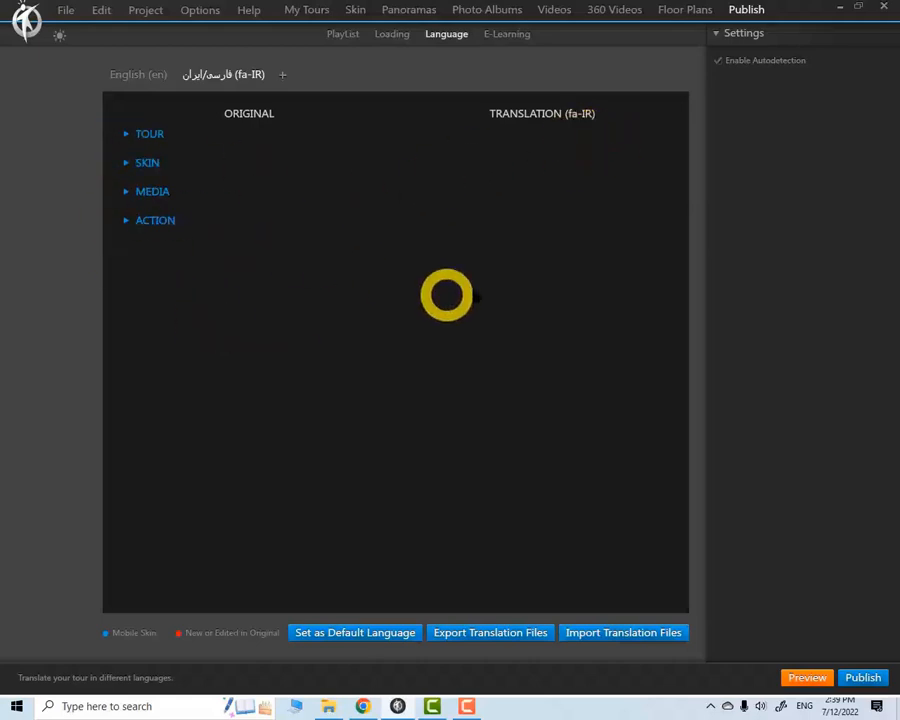
Duplicate the "Art No. 1" text hotspot in panorama (1)
click(408, 10)
double_click(38, 90)
drag(520, 291, 398, 381)
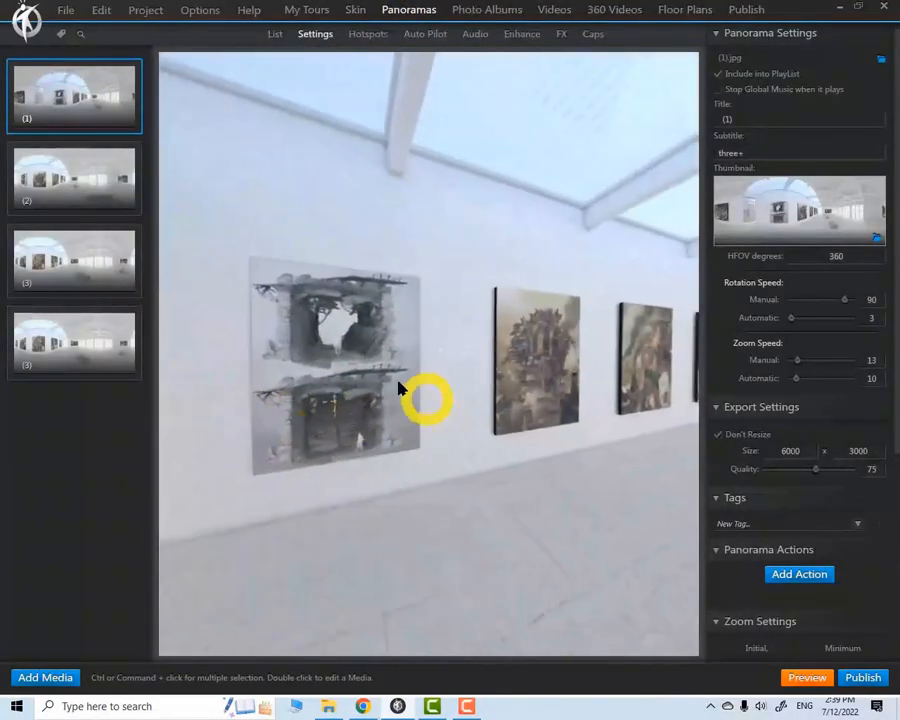
click(357, 50)
click(293, 240)
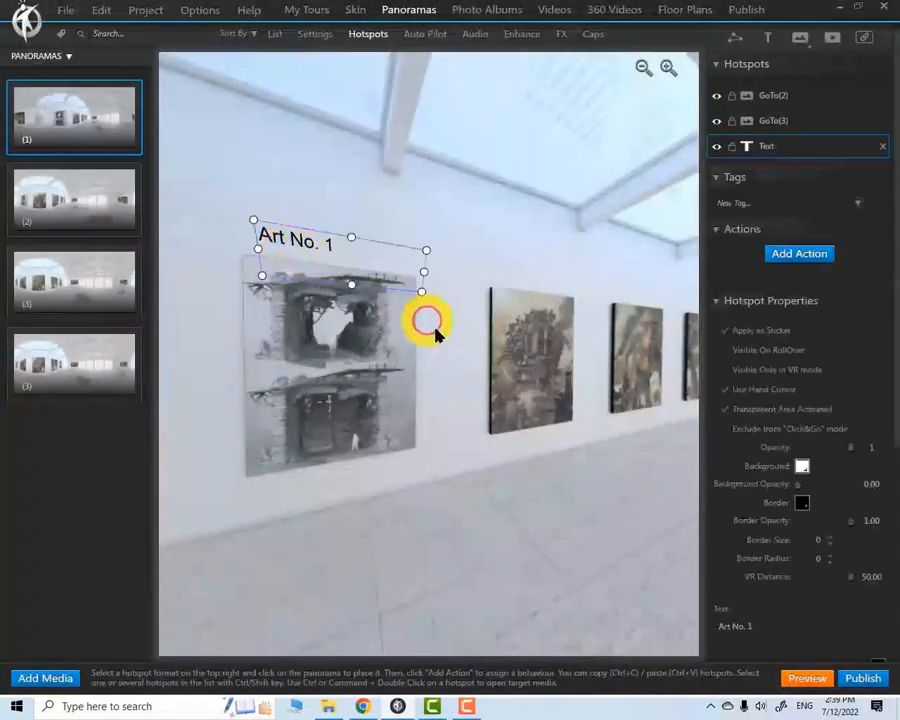
drag(426, 321, 482, 416)
click(392, 250)
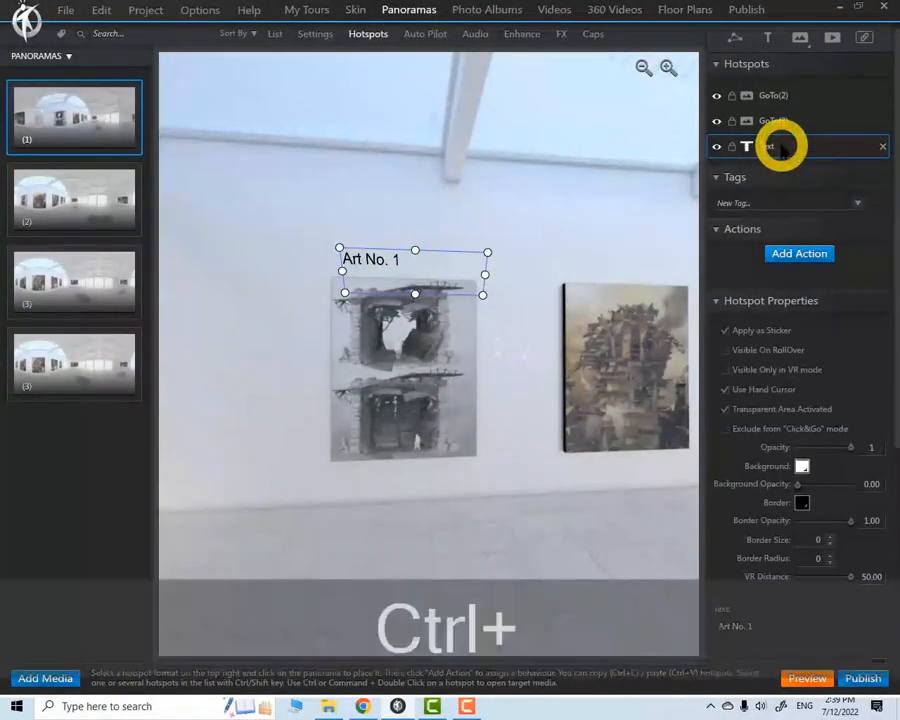
key(ctrl+c)
key(ctrl+v)
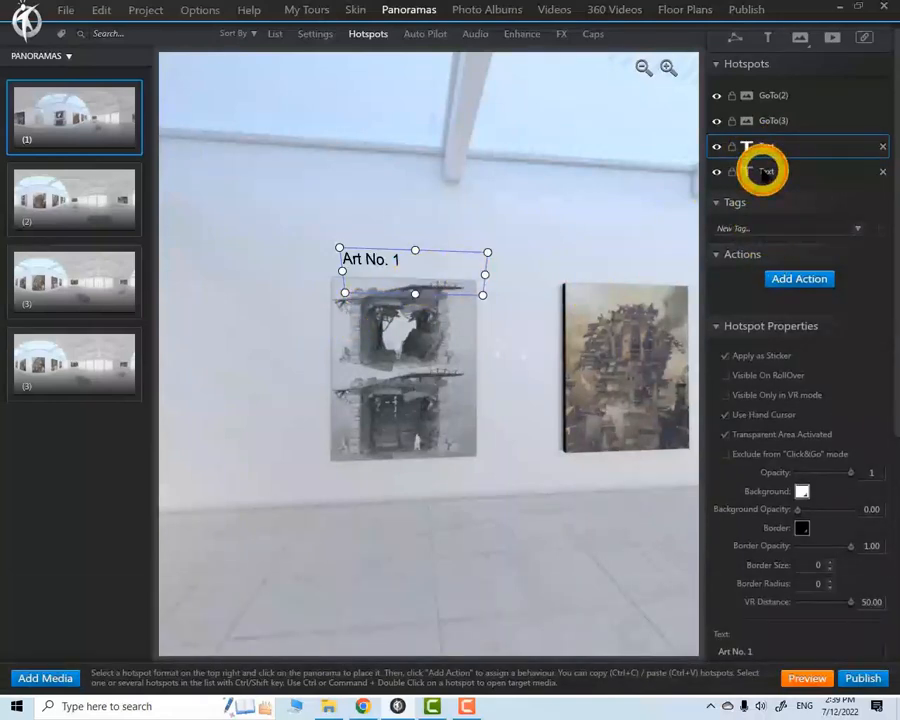
Replace the text of the copied hotspot with the Persian "اثر شماره یک"
click(765, 172)
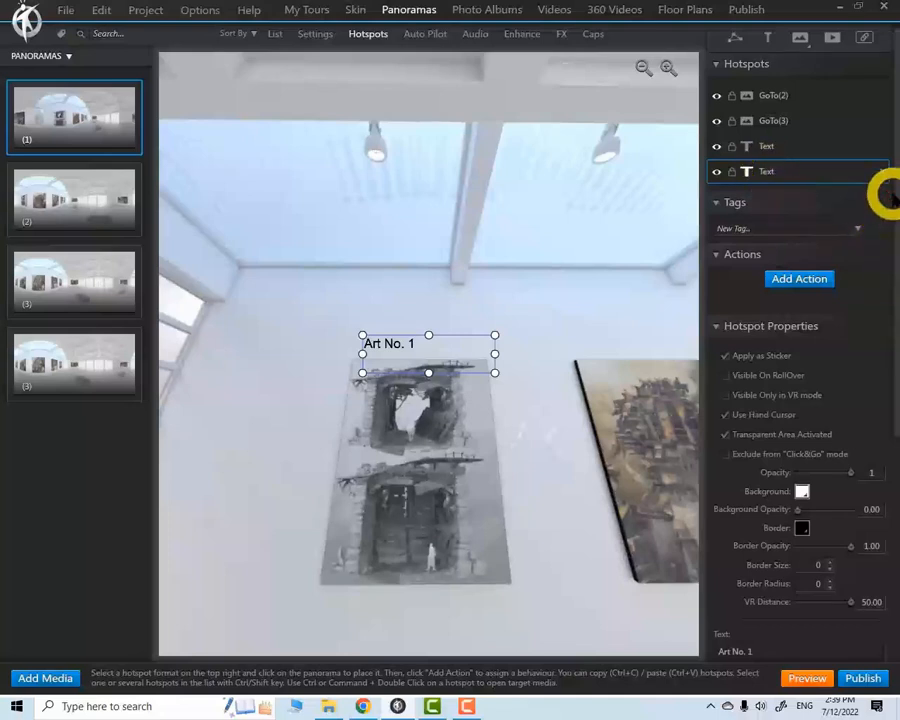
drag(896, 197, 896, 416)
click(785, 317)
drag(785, 317, 695, 310)
key(alt+shift)
text(اثر شماره یک)
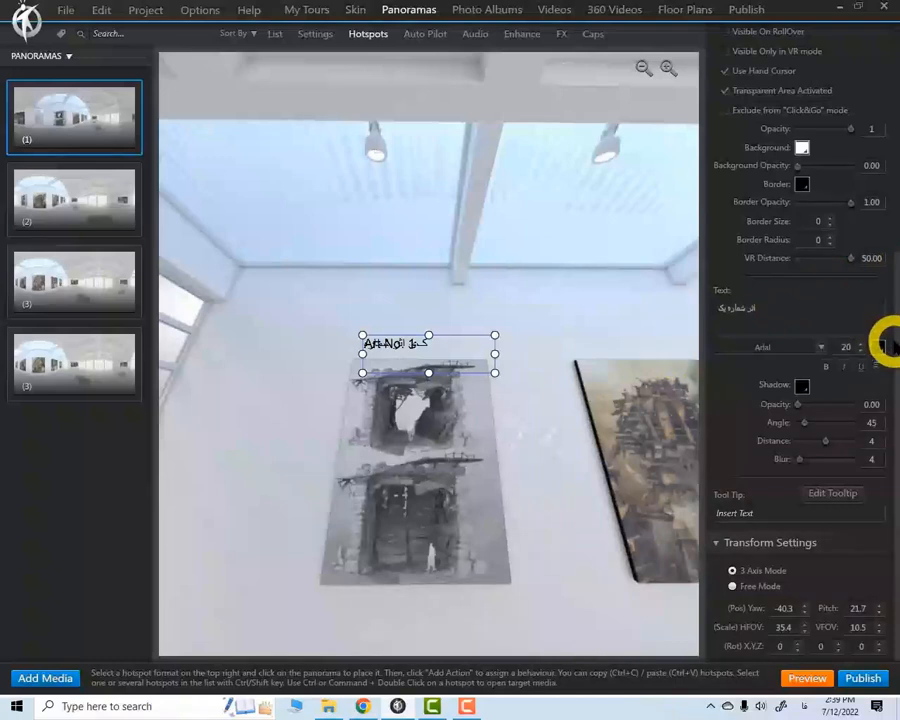
Set the font of the Persian text hotspot to B Yekan
click(820, 347)
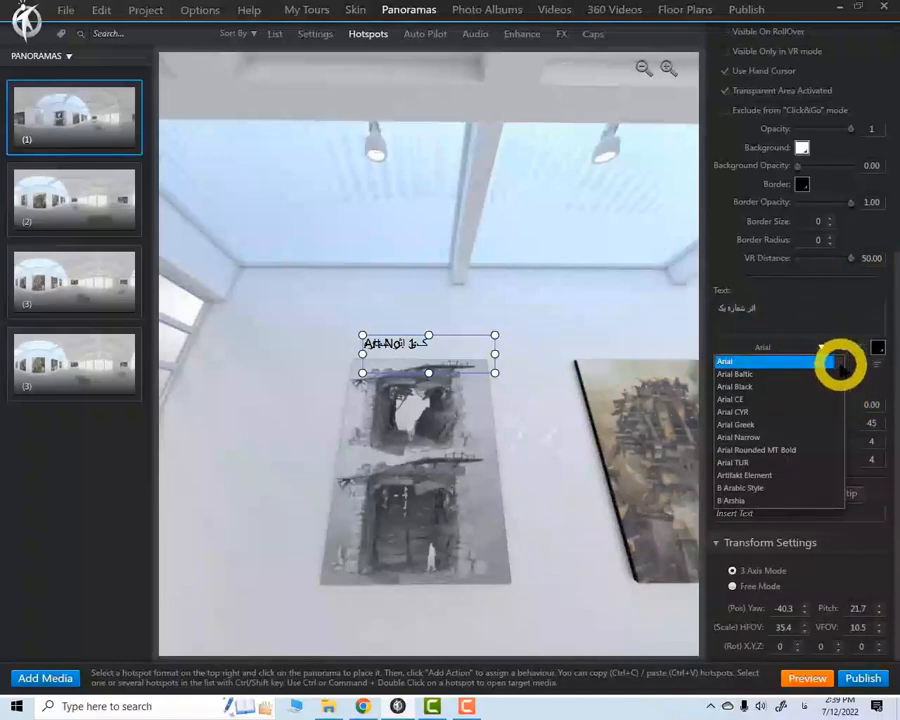
scroll(842, 370, down, 10)
scroll(843, 374, up, 10)
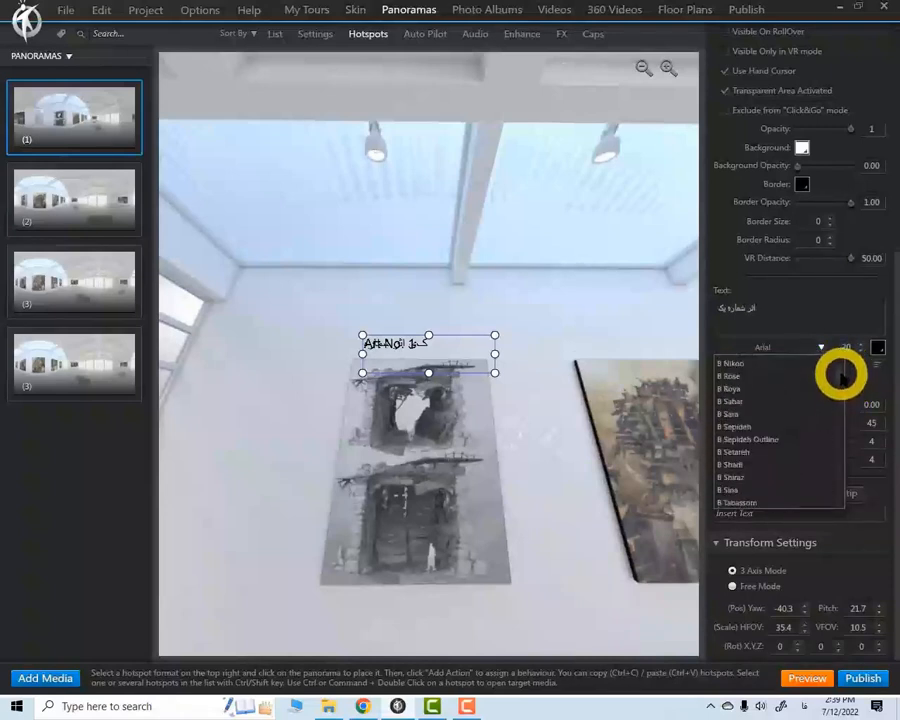
scroll(760, 425, down, 3)
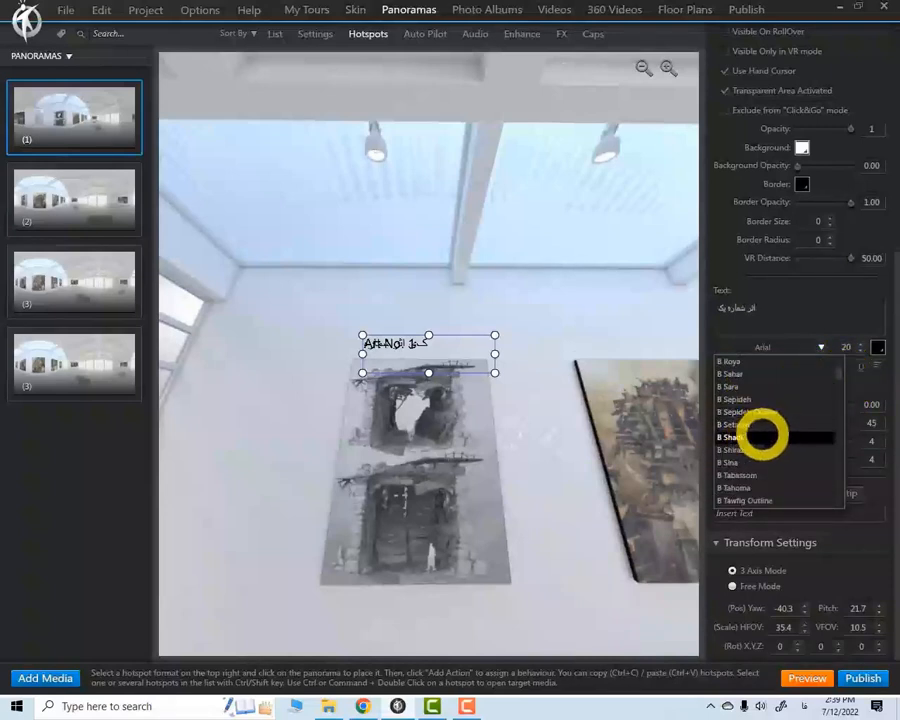
click(735, 487)
Retype "اثر شماره یک" in the Persian hotspot using the Persian letter forms that suit its font
click(766, 316)
key(ctrl+a)
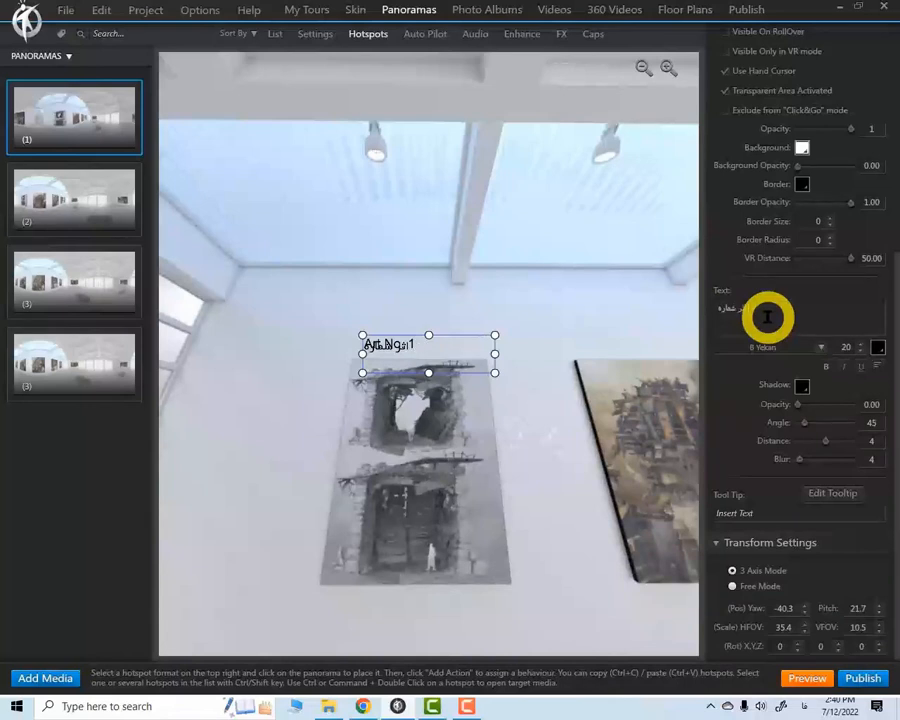
key(shift+x)
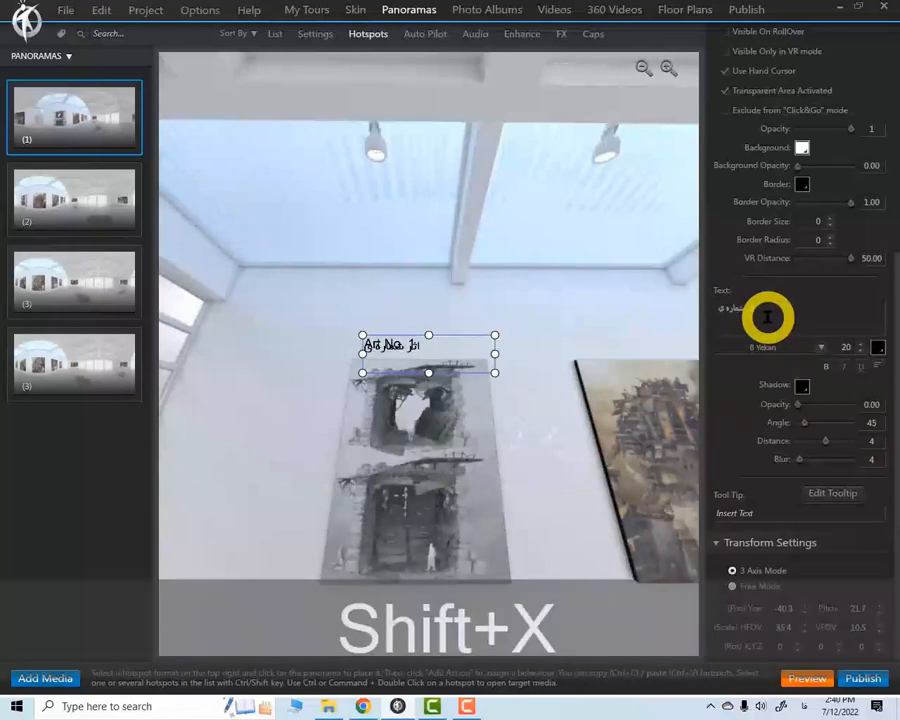
text(ک)
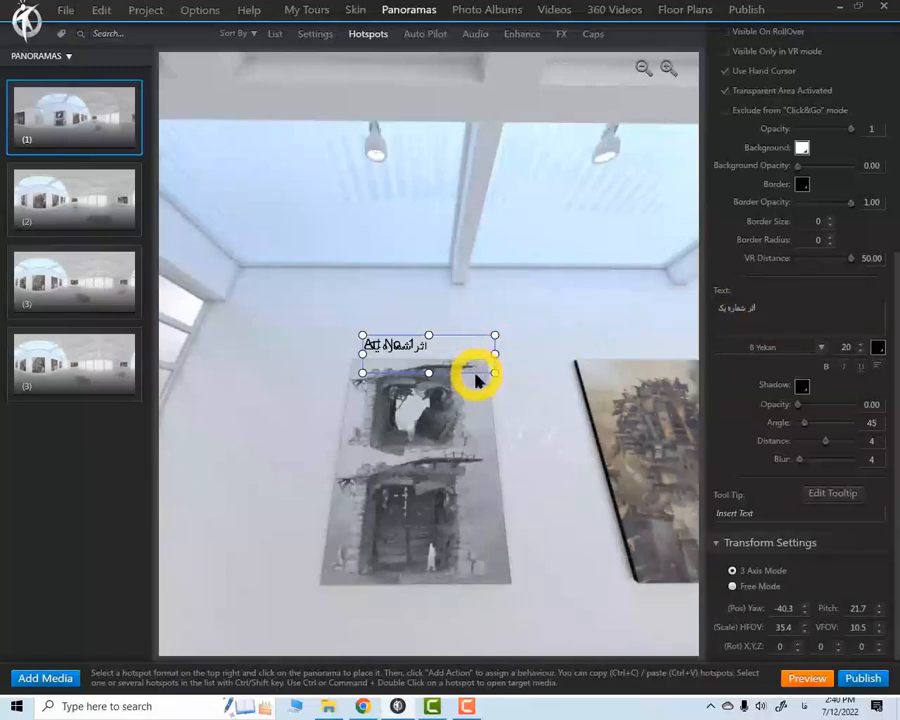
Hide the Persian text hotspot in panorama (1)
drag(885, 430, 886, 197)
click(716, 171)
click(665, 270)
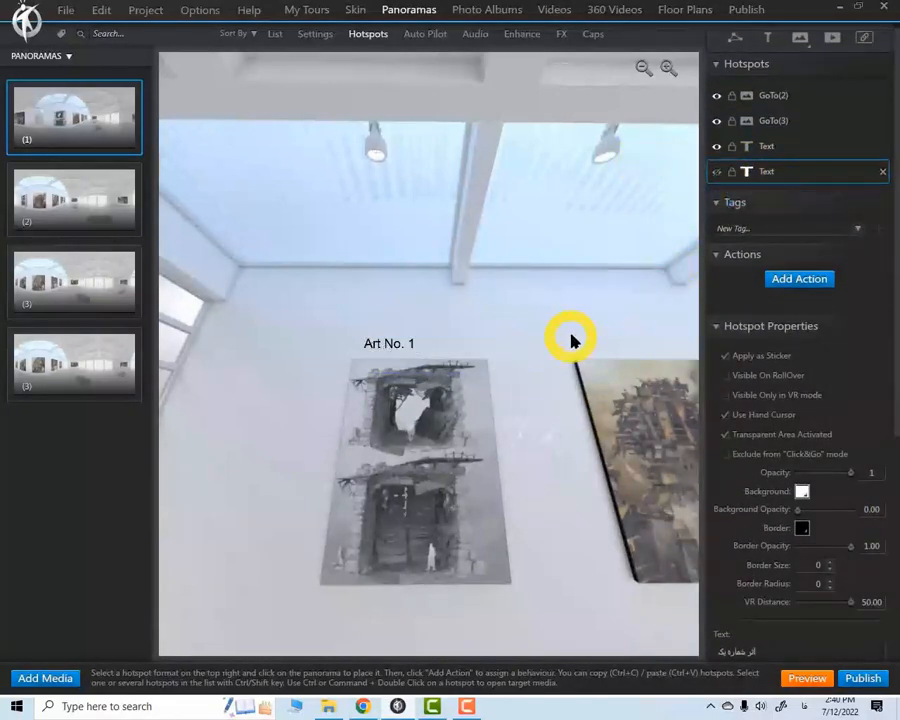
Tag the English "Art No. 1" text hotspot in panorama (1) with a new tag EN
click(392, 348)
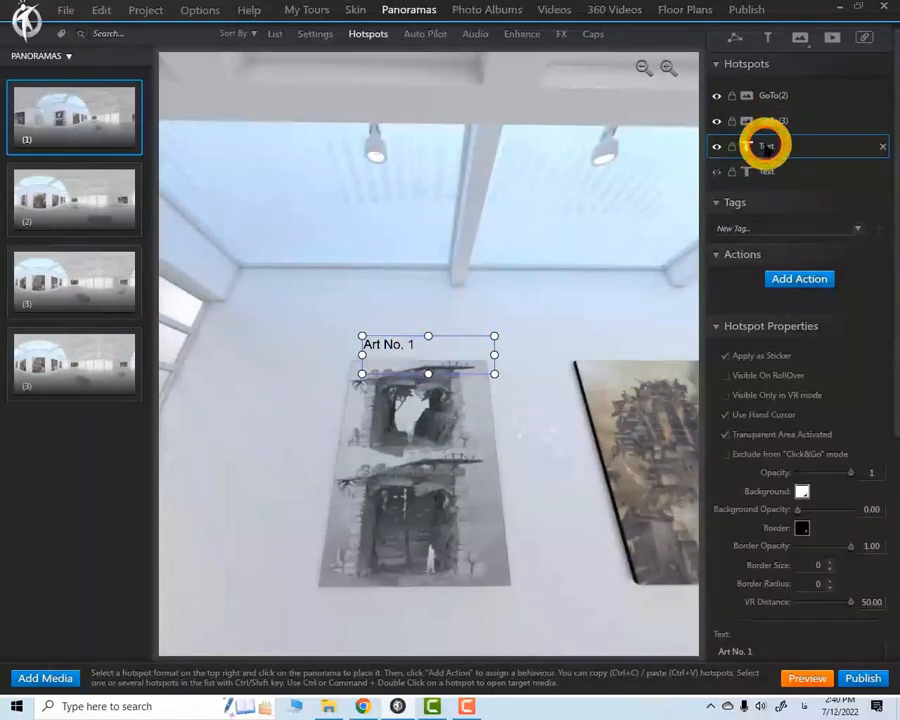
click(807, 227)
text(En)
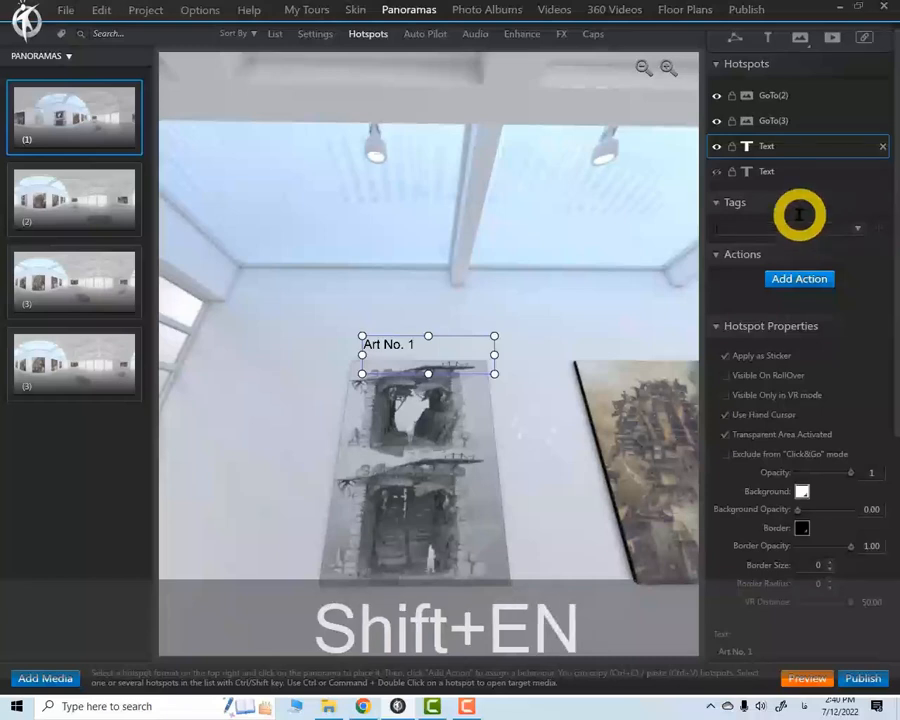
key(alt+shift)
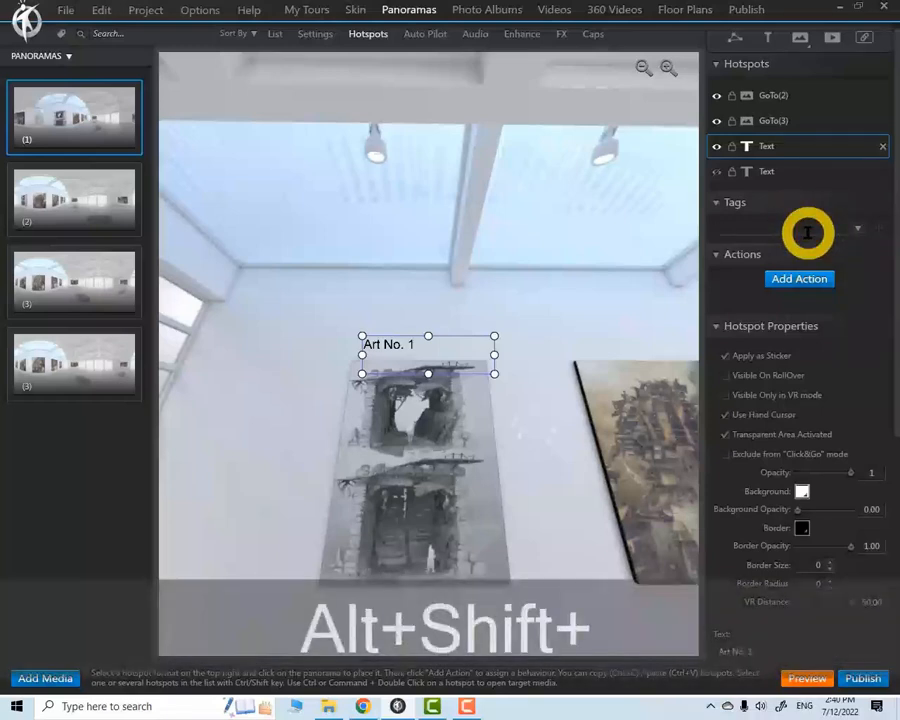
click(858, 229)
click(829, 227)
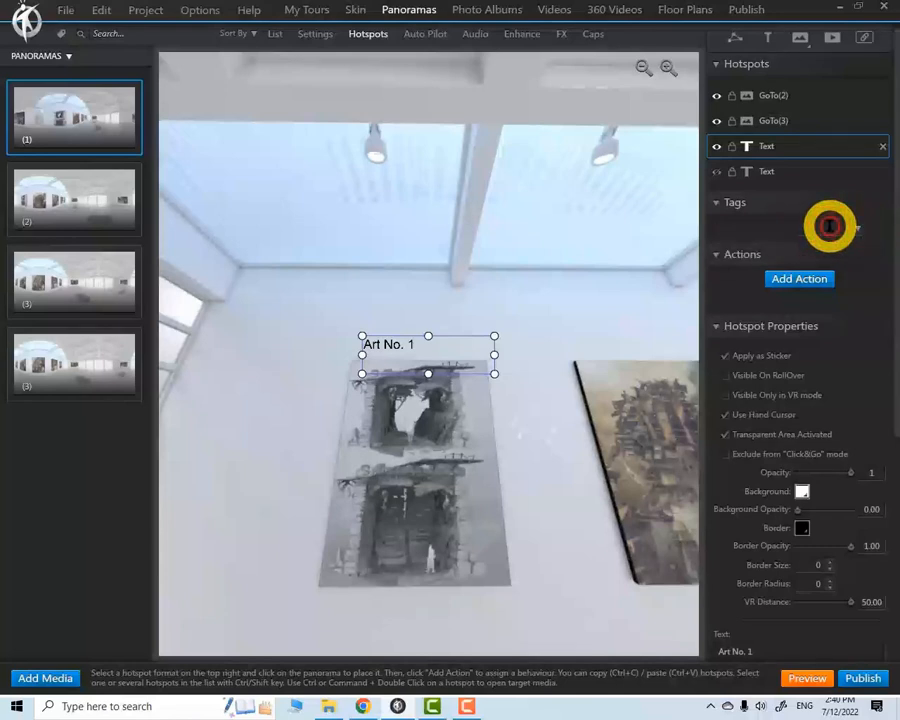
text(E)
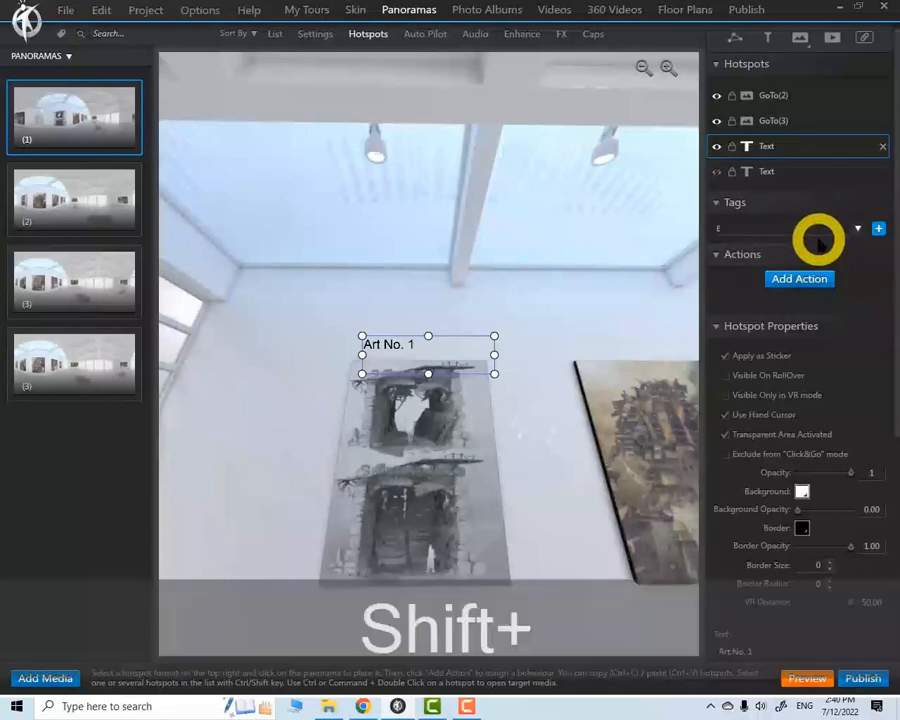
text(N)
click(878, 228)
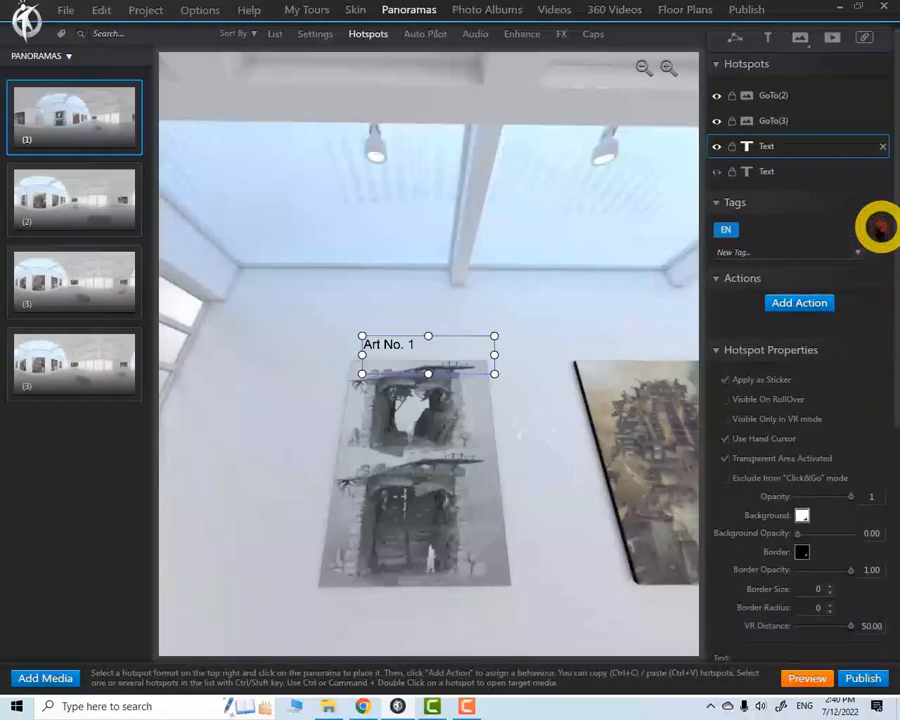
Tag the hidden Persian text hotspot with a new tag FA and check the tags of both text hotspots
click(765, 171)
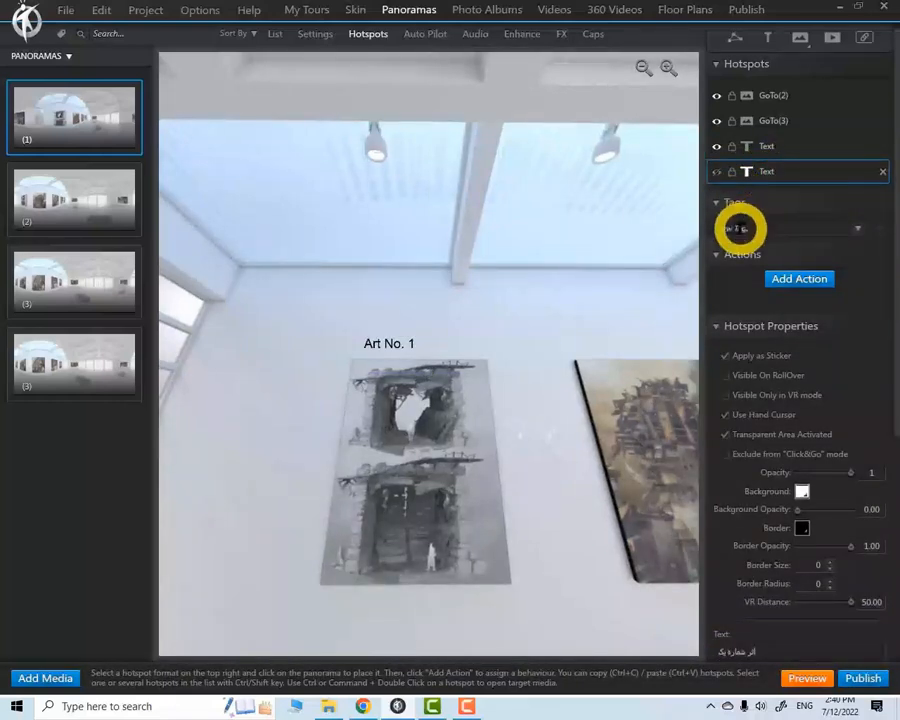
click(739, 228)
text(FA)
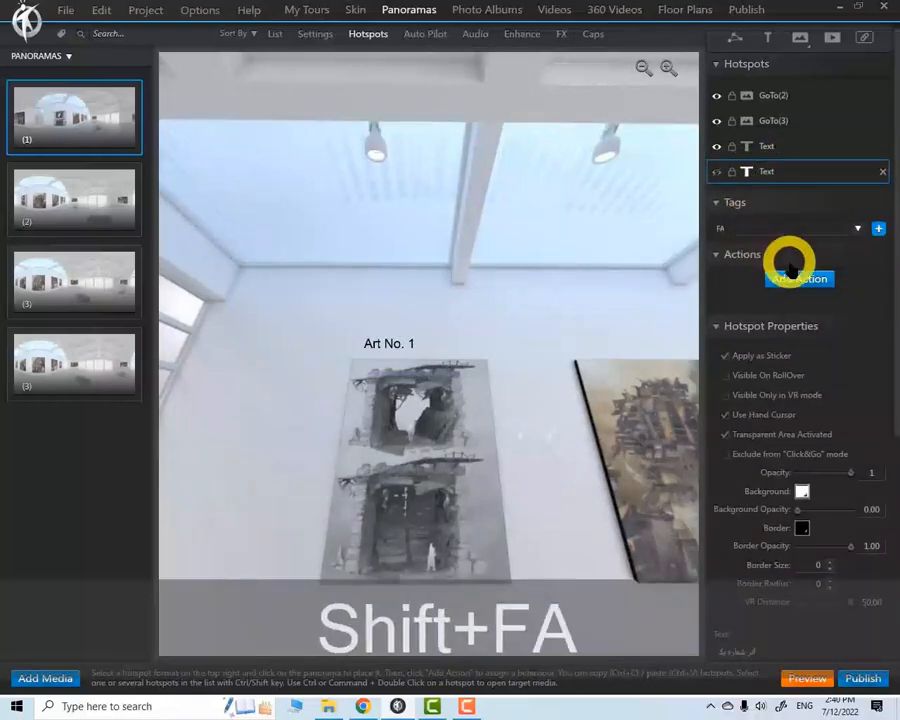
click(878, 228)
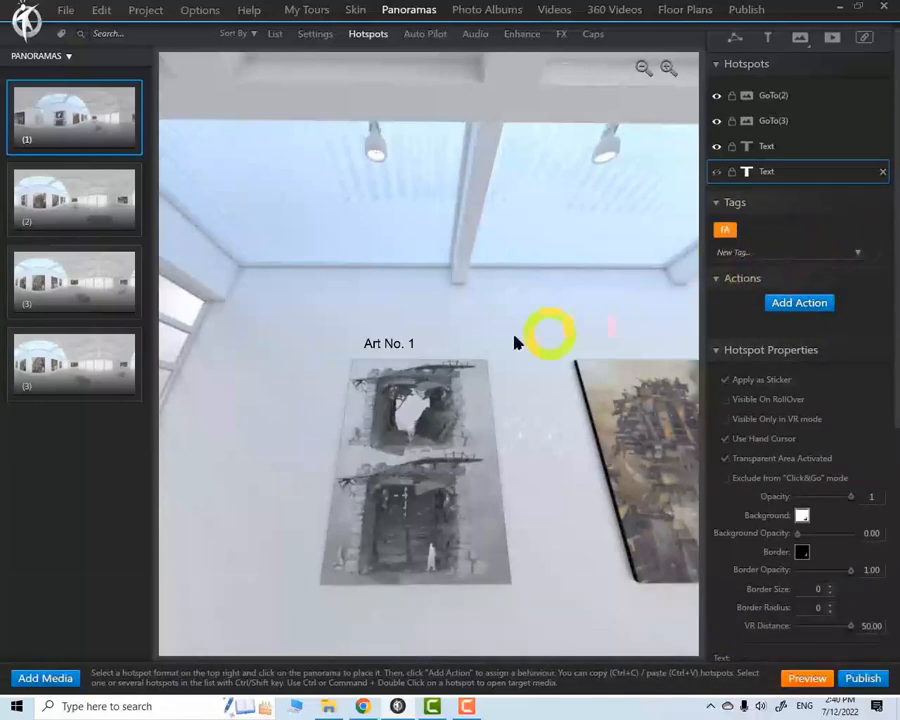
click(765, 146)
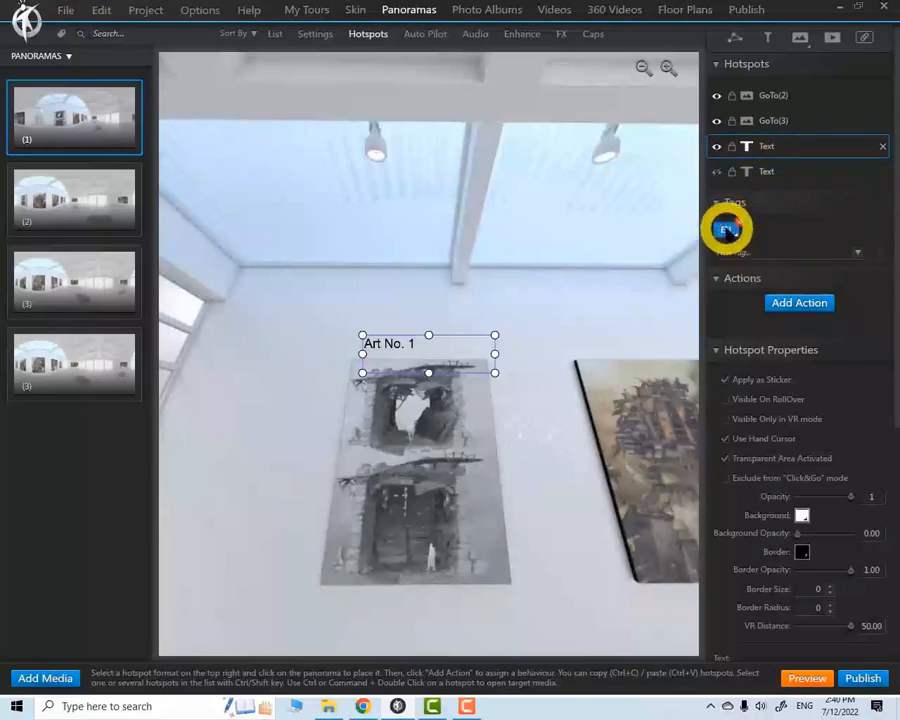
click(768, 172)
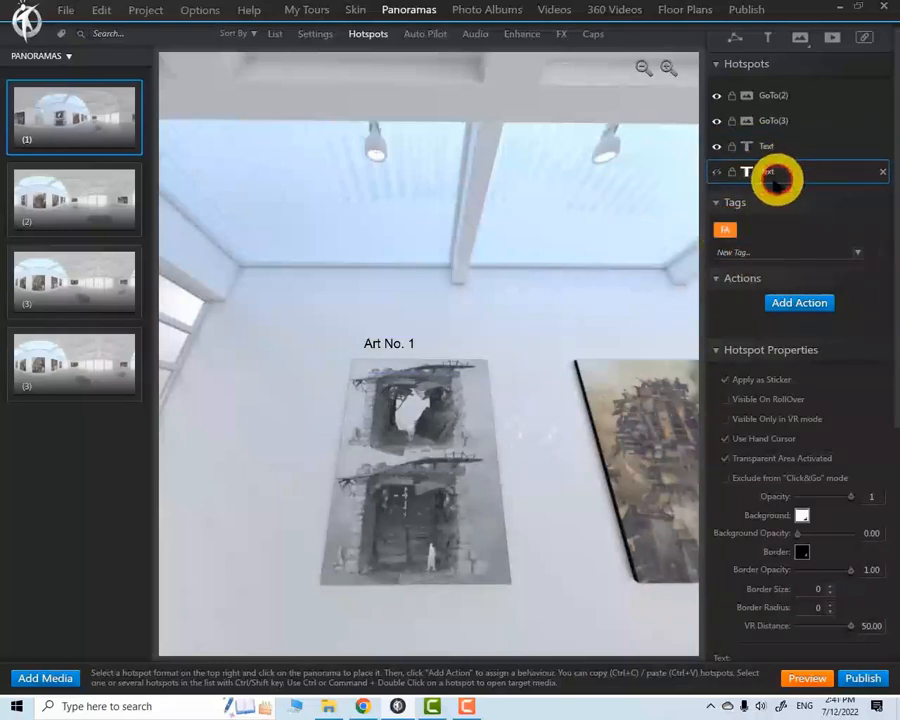
click(404, 343)
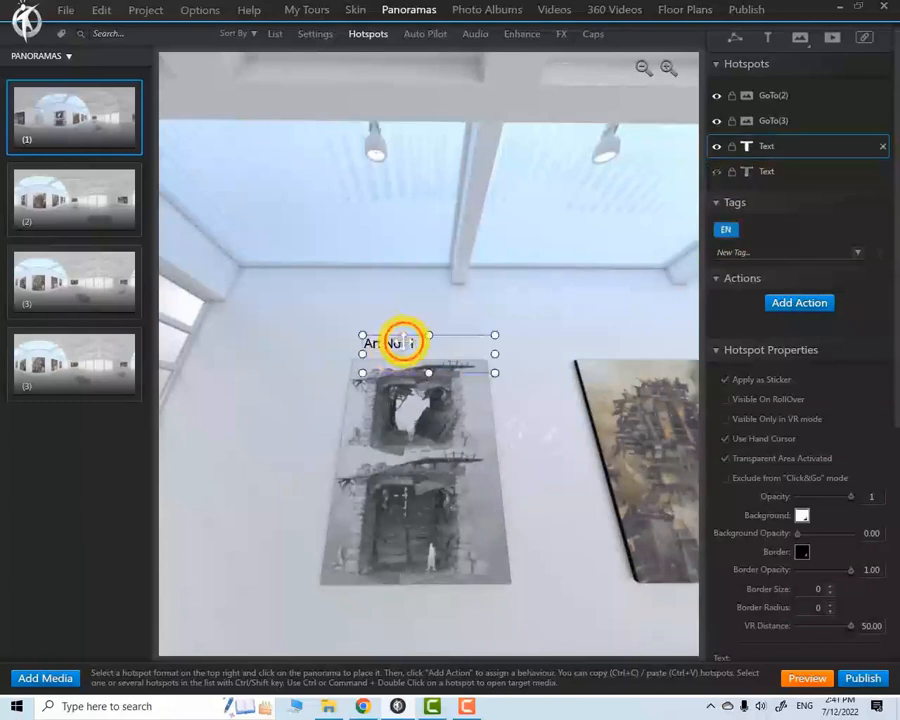
Add an on-click action to the skin's EN button that shows the hotspots tagged FA
click(356, 12)
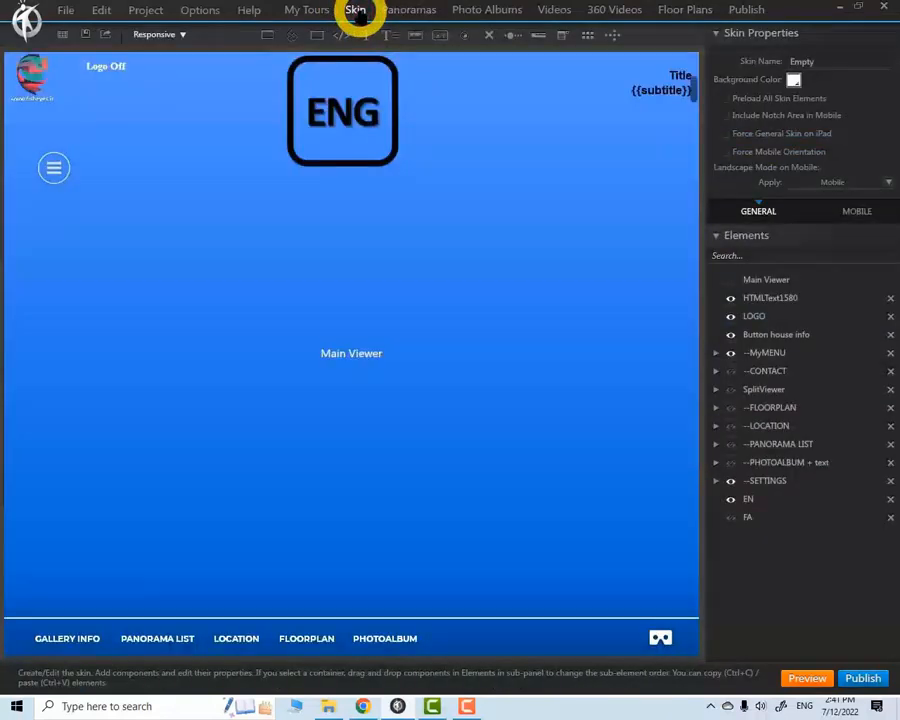
click(342, 142)
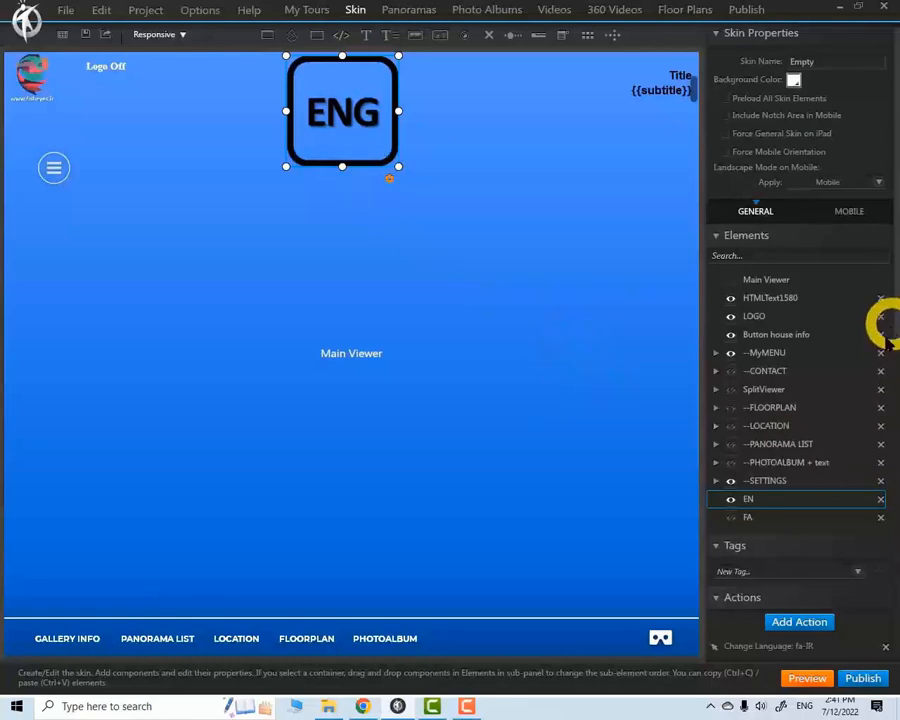
drag(890, 245, 896, 403)
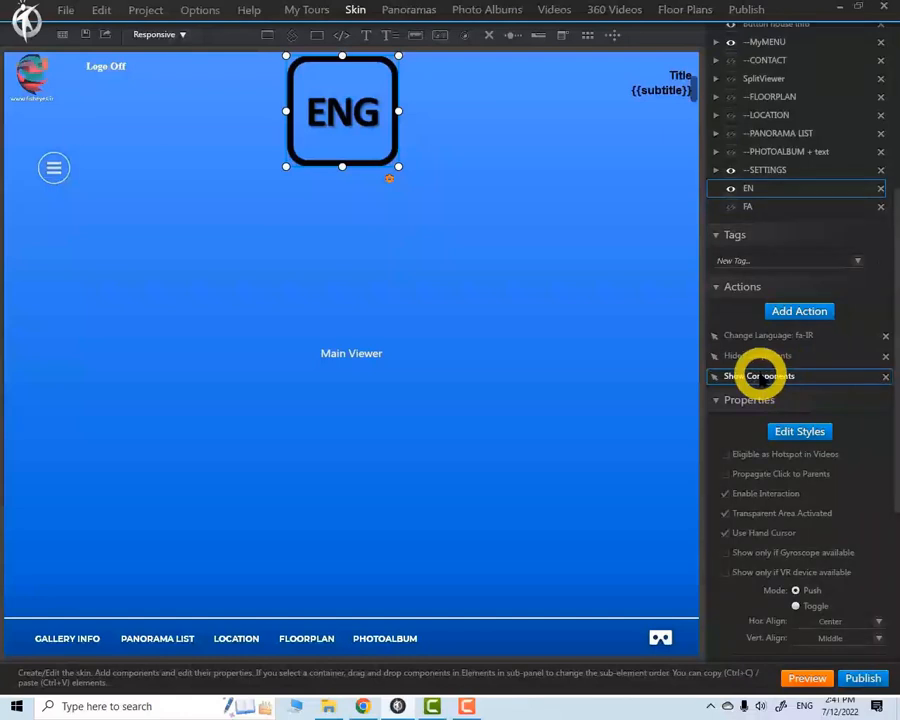
double_click(760, 375)
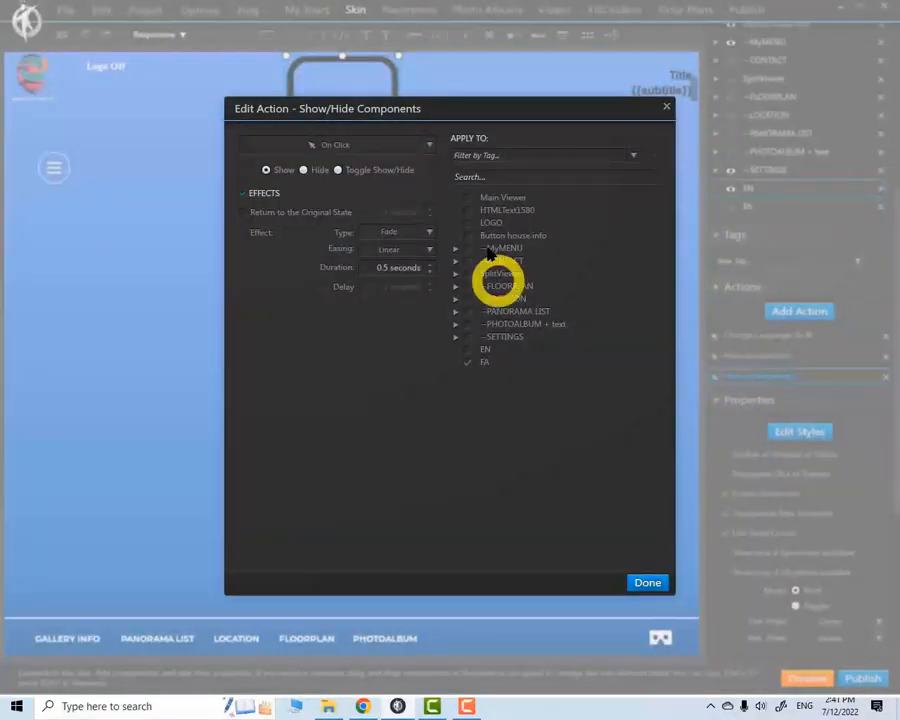
click(668, 108)
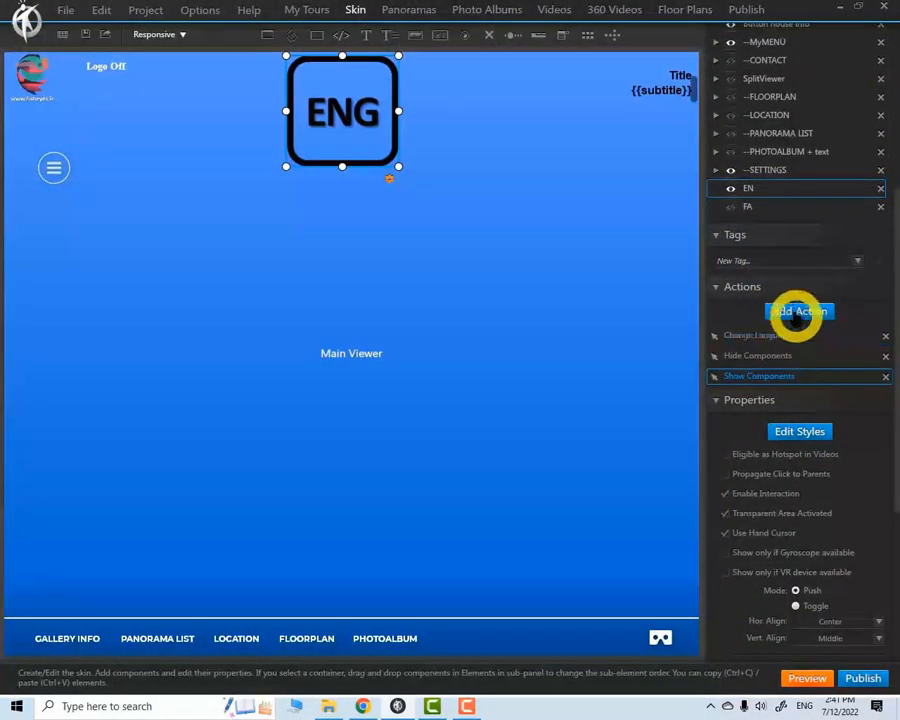
click(796, 311)
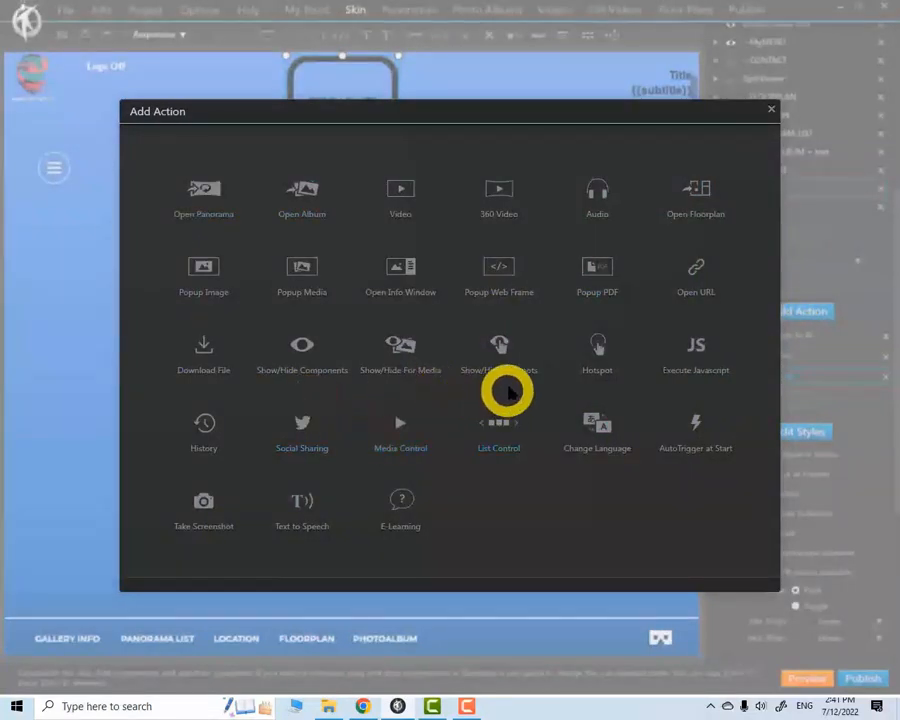
click(501, 360)
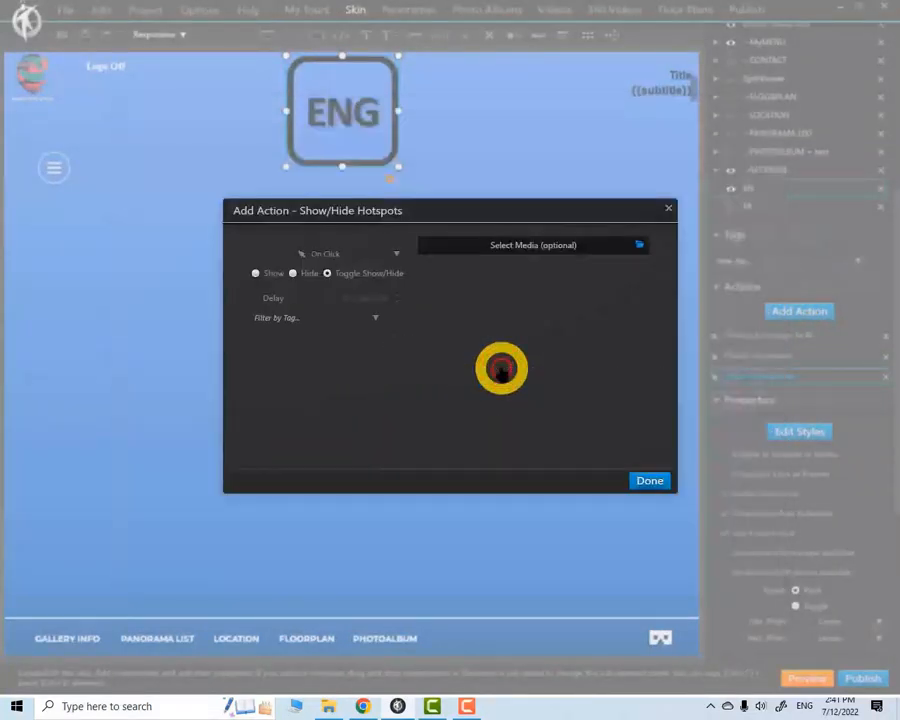
click(375, 318)
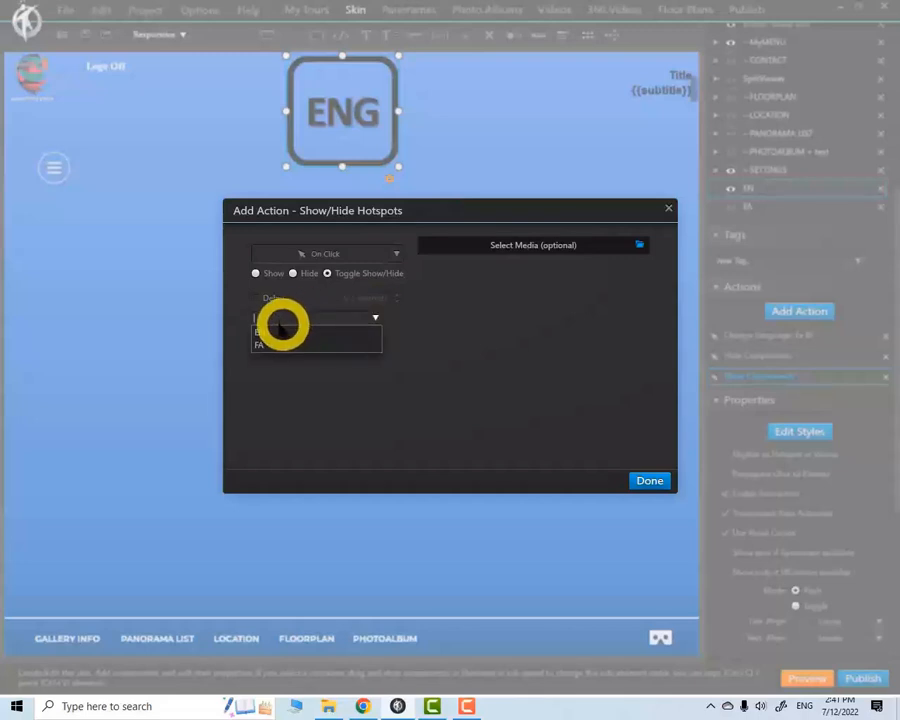
click(262, 340)
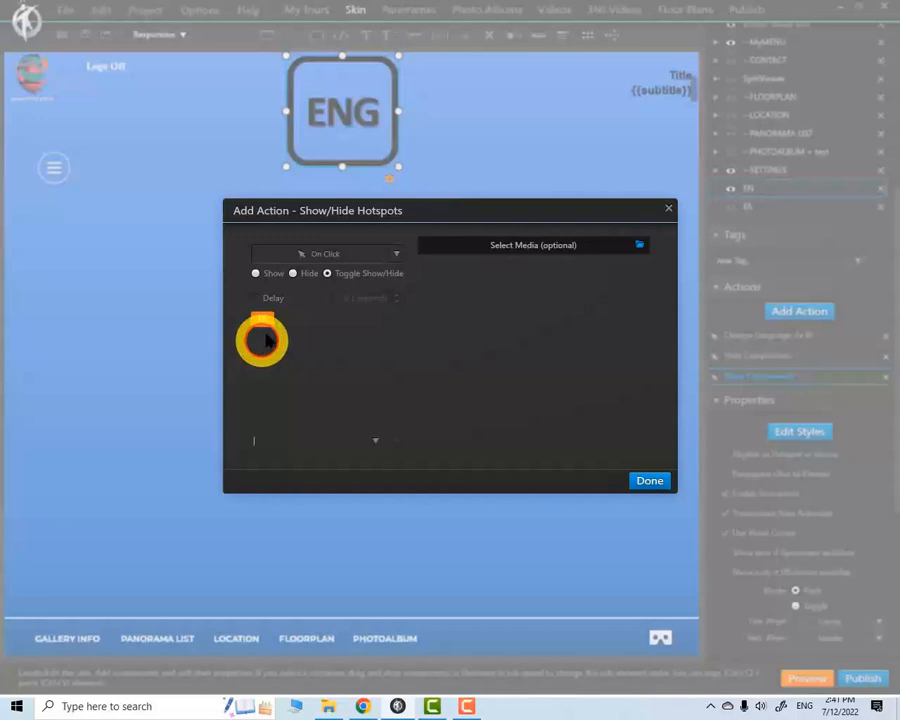
click(255, 273)
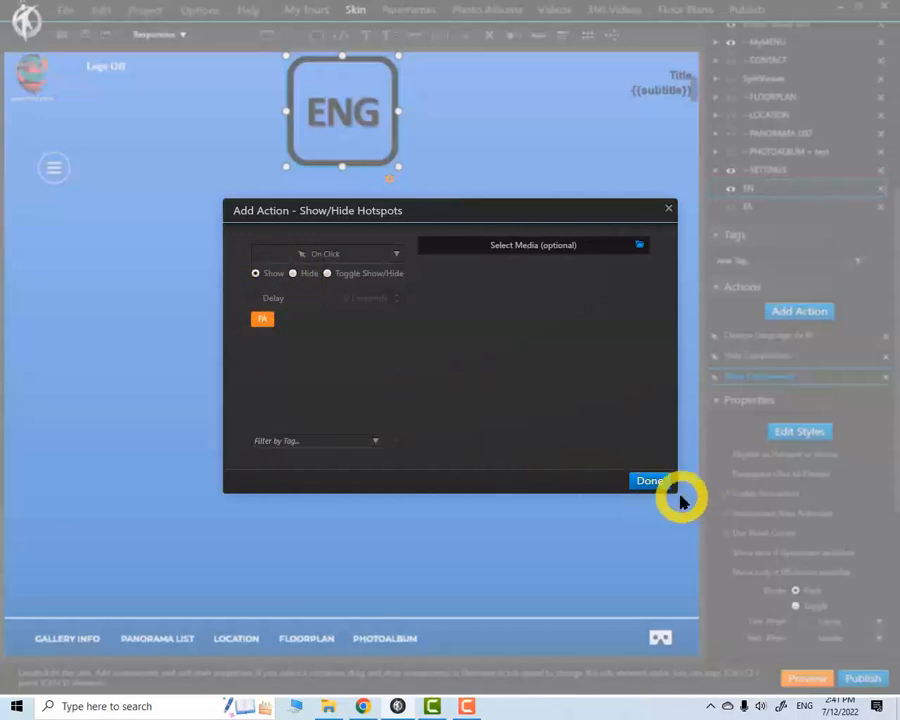
click(649, 482)
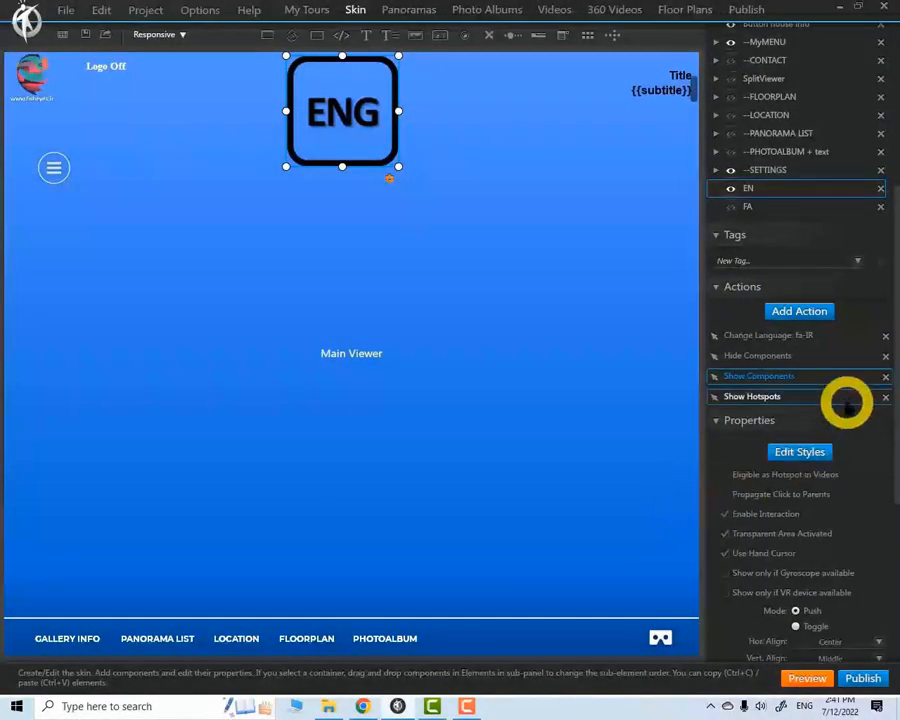
Add a second hotspot action to the EN button that hides the hotspots tagged EN on click
click(805, 313)
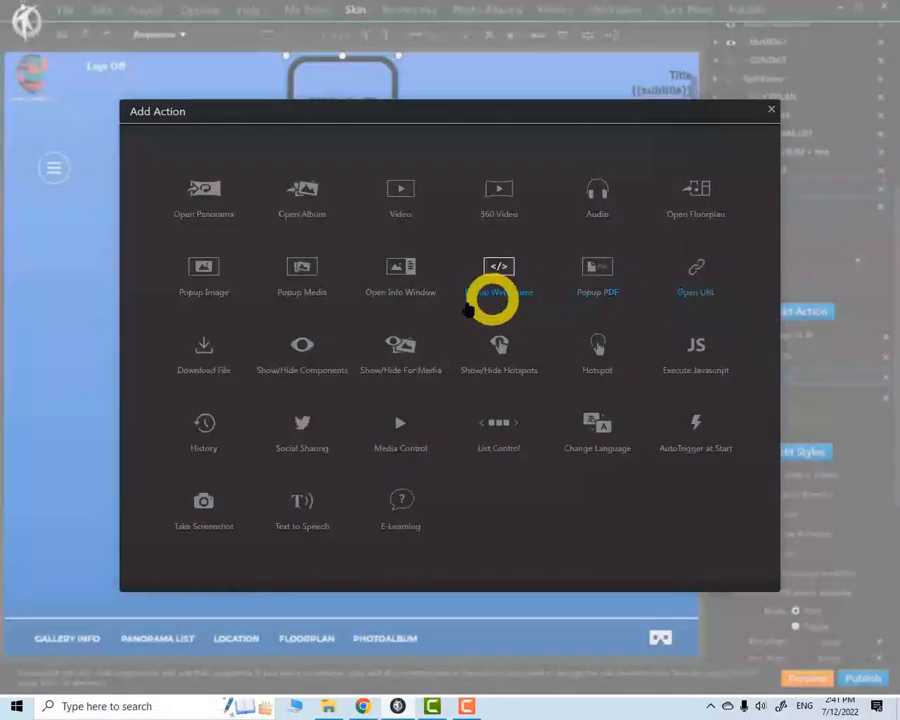
click(505, 366)
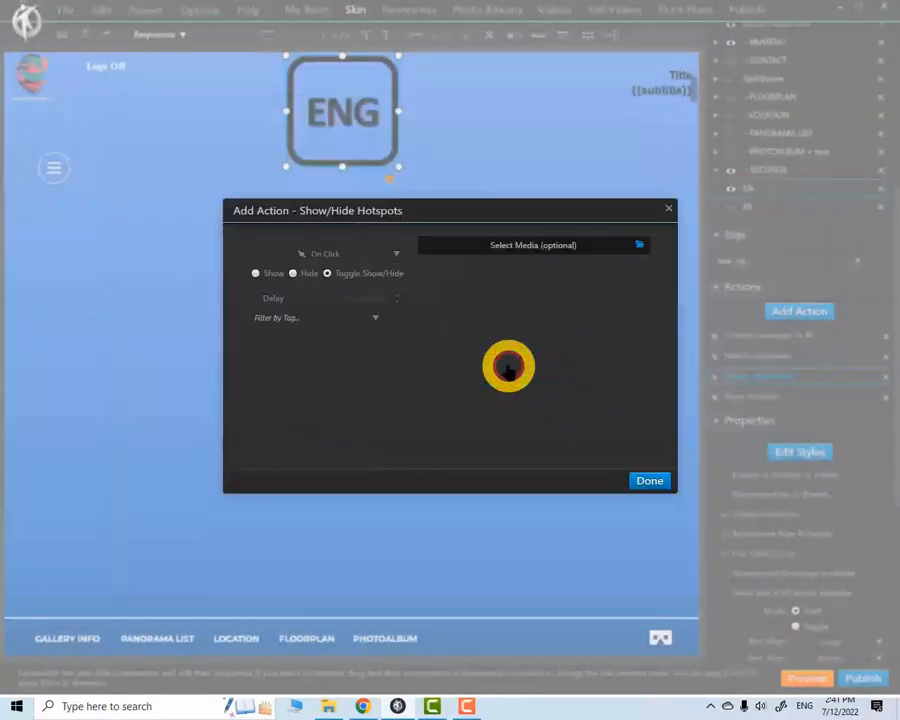
click(378, 317)
click(260, 332)
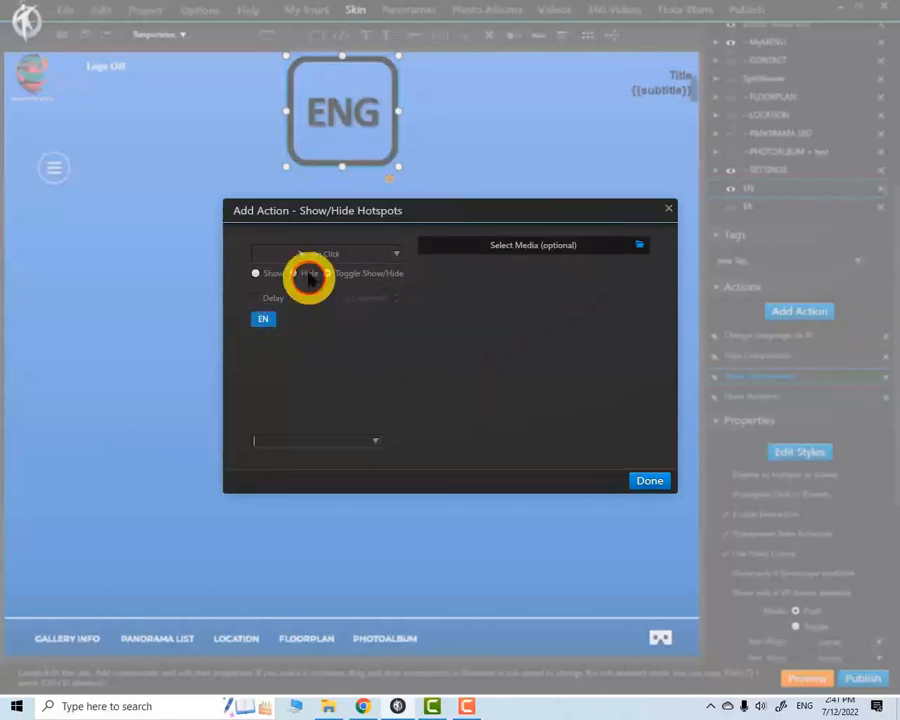
click(648, 480)
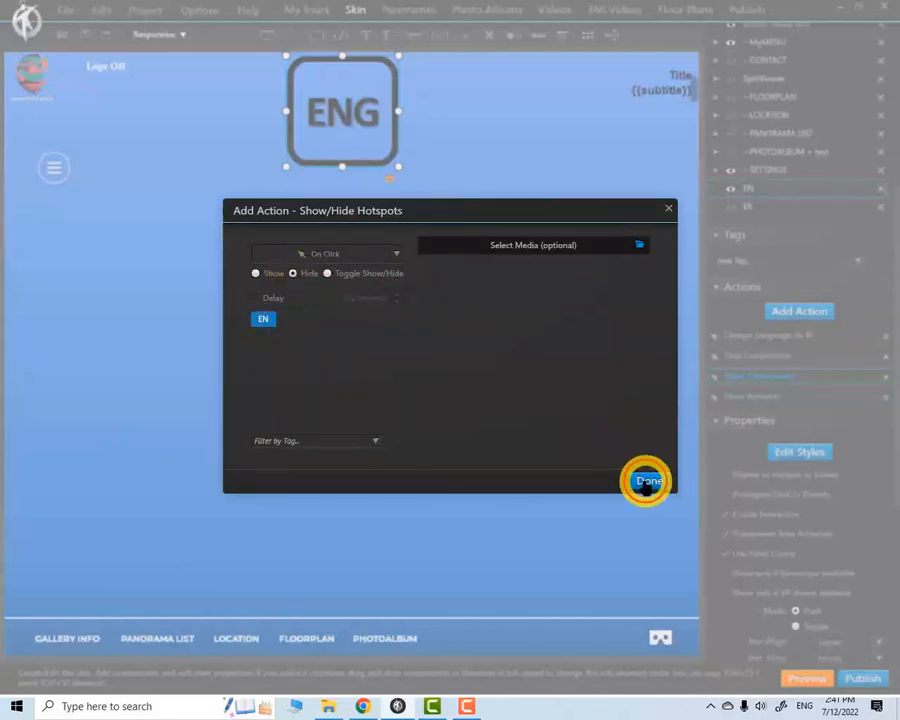
Add an on-click action to the skin's FA button that hides the hotspots tagged FA
click(759, 205)
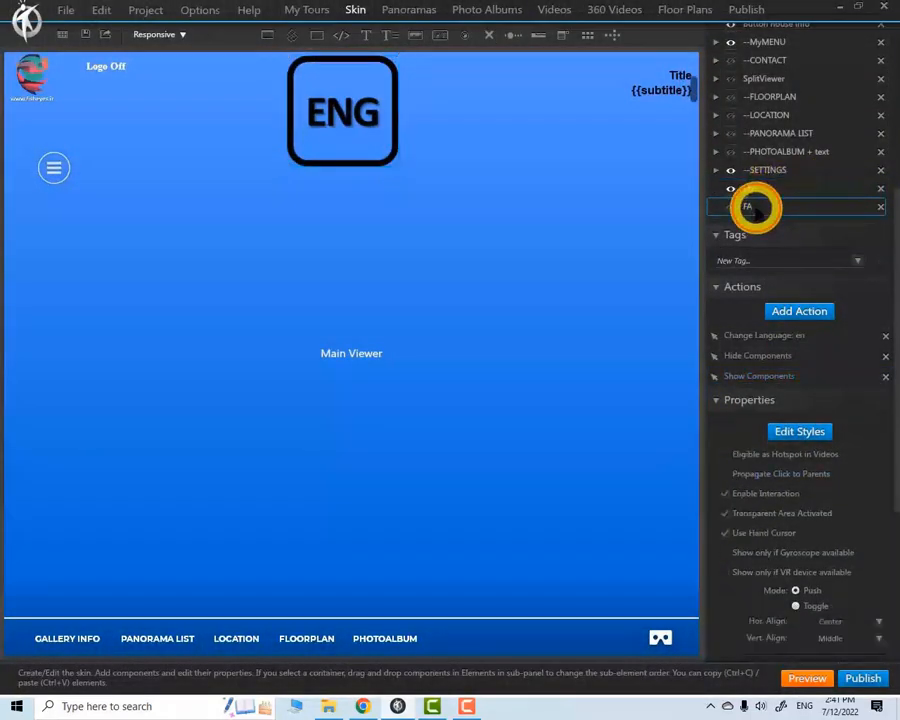
click(827, 350)
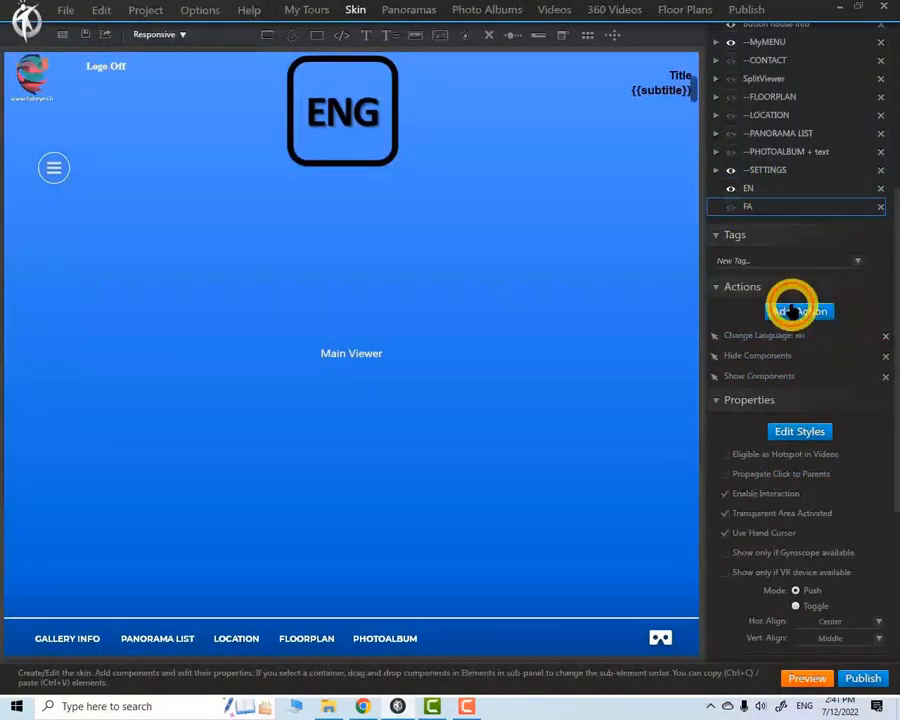
click(793, 305)
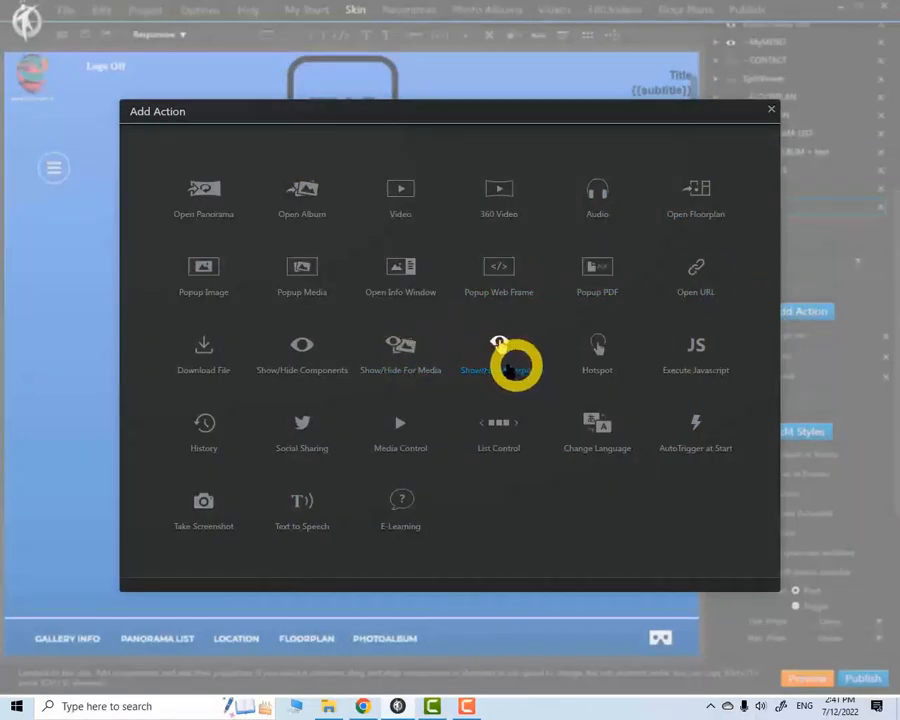
click(502, 366)
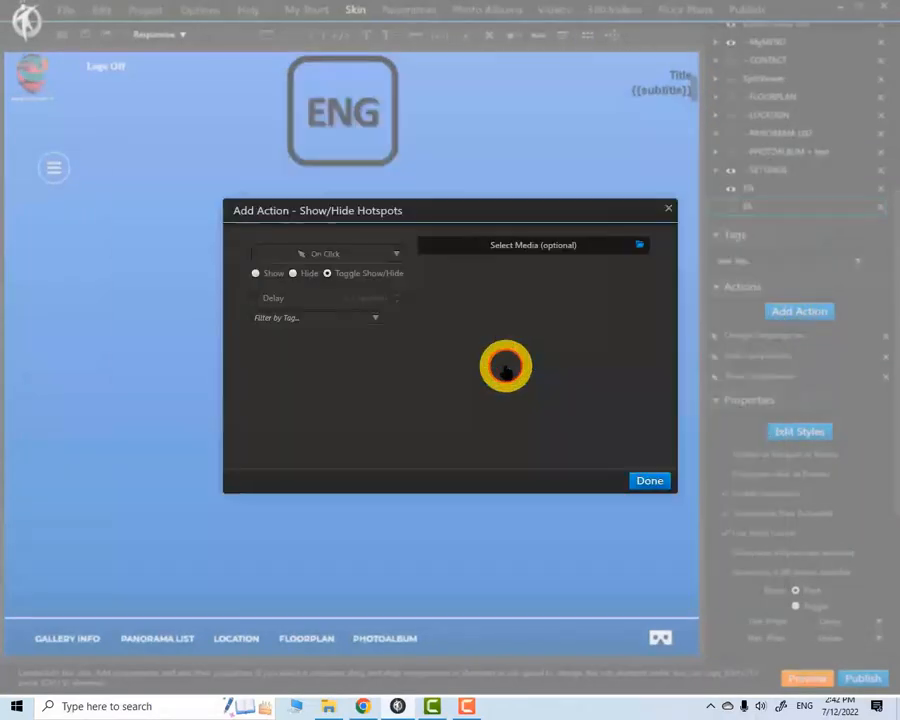
click(375, 318)
click(263, 343)
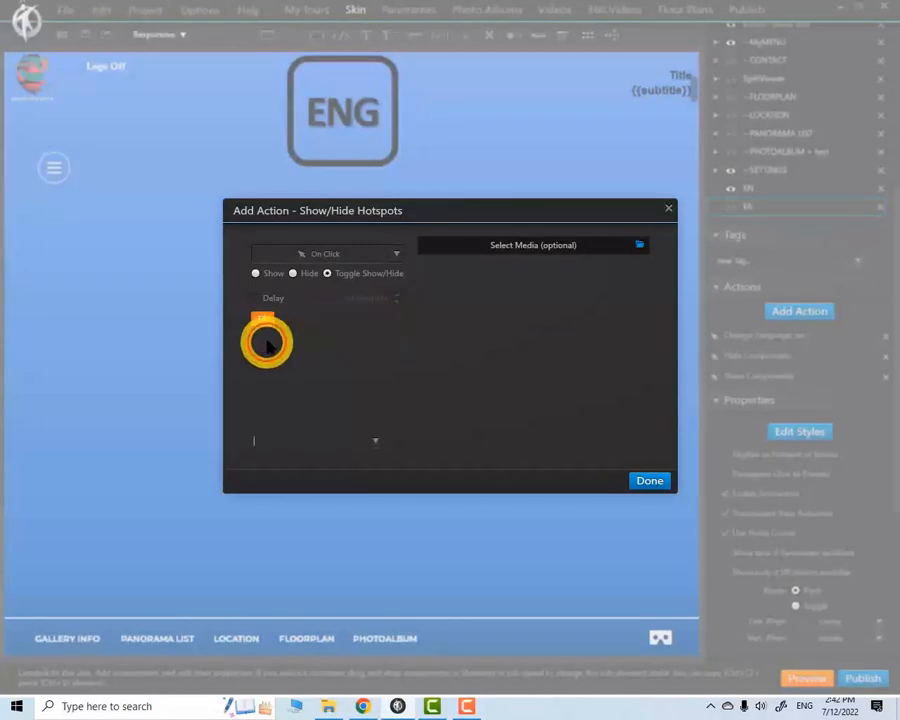
click(652, 478)
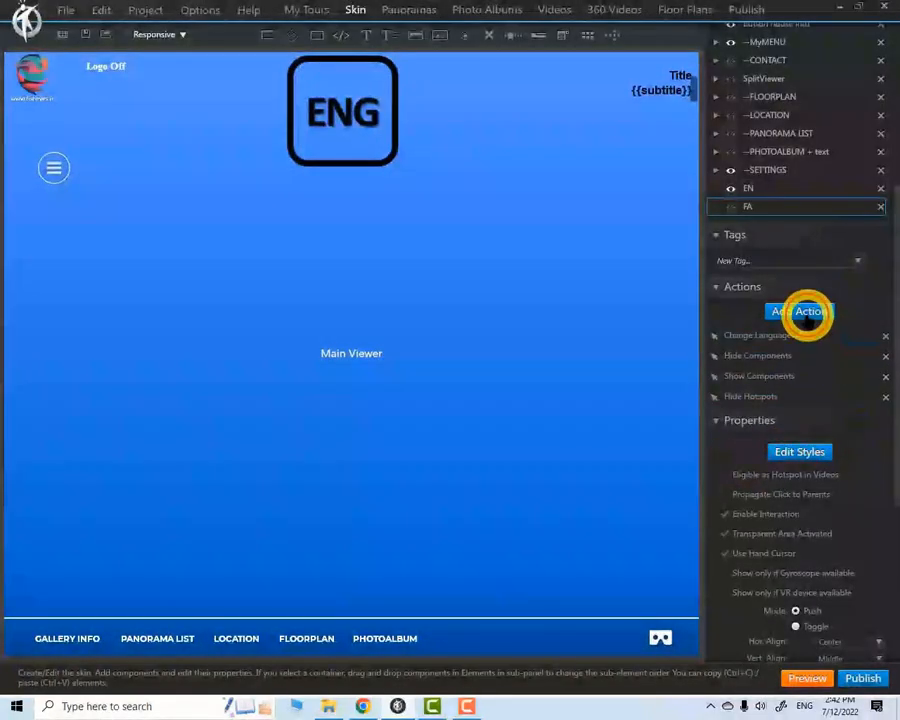
Add another on-click action to the skin's FA button that shows the hotspots tagged EN
click(805, 313)
click(498, 362)
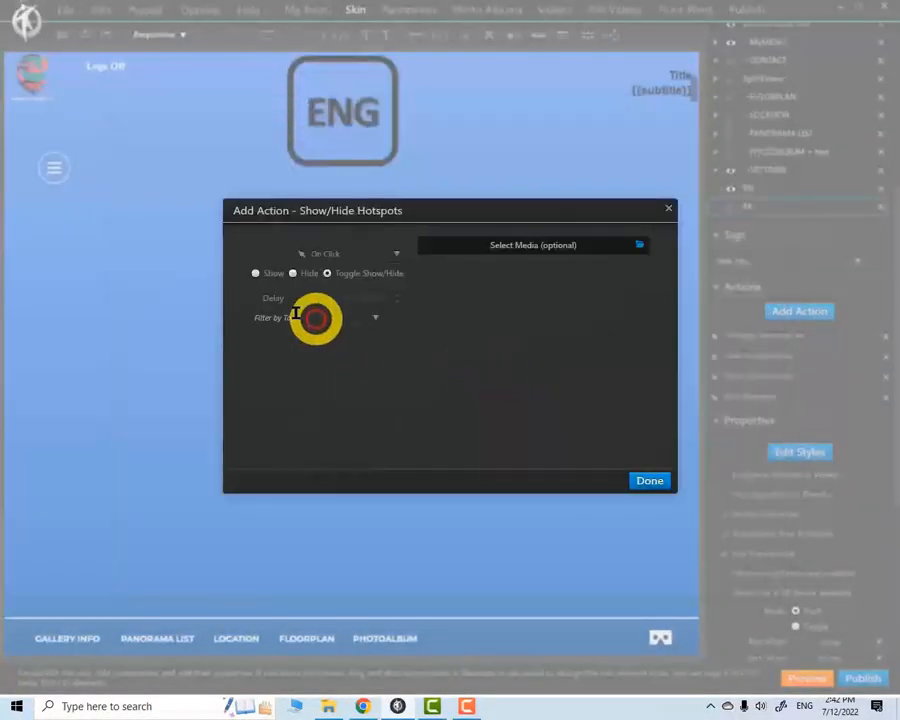
click(375, 318)
click(262, 326)
click(257, 273)
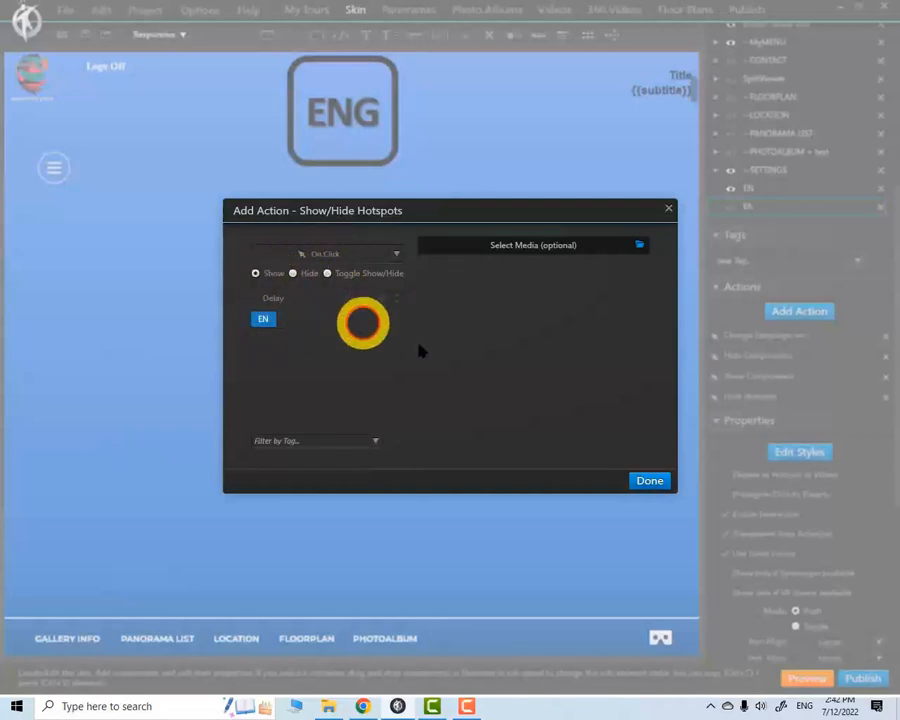
click(642, 480)
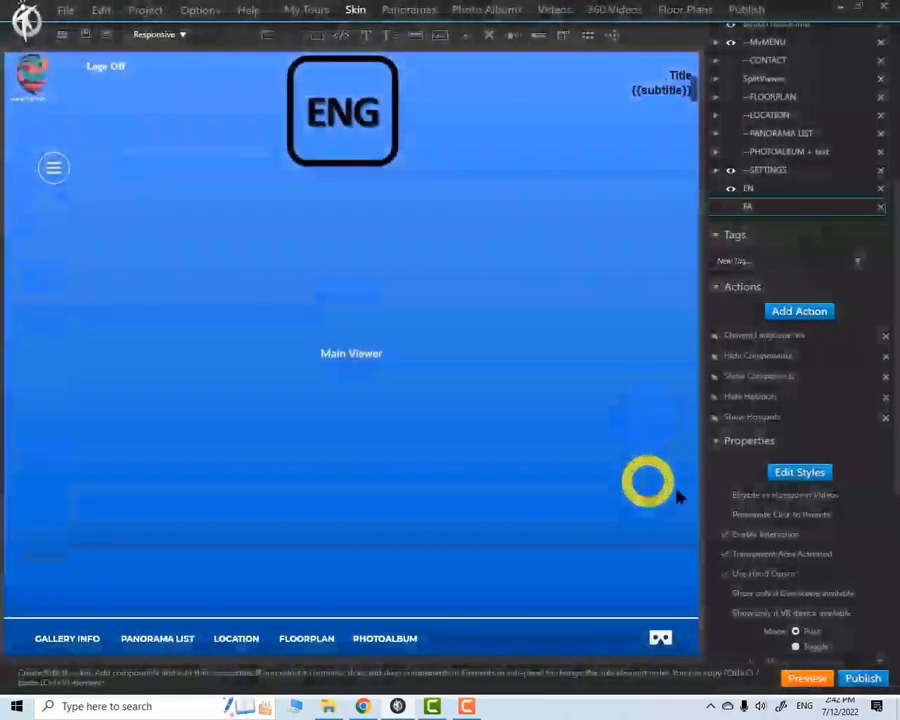
Preview the tour and switch its language with the ENG button to check the Art No. 1 hotspot, then return to the skin editor
click(813, 678)
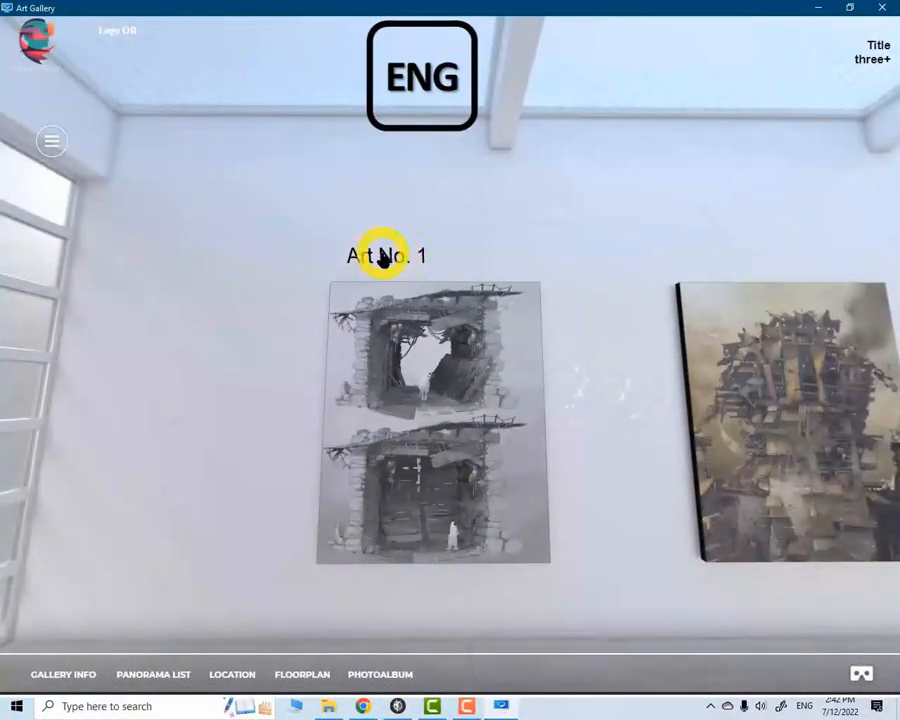
click(430, 104)
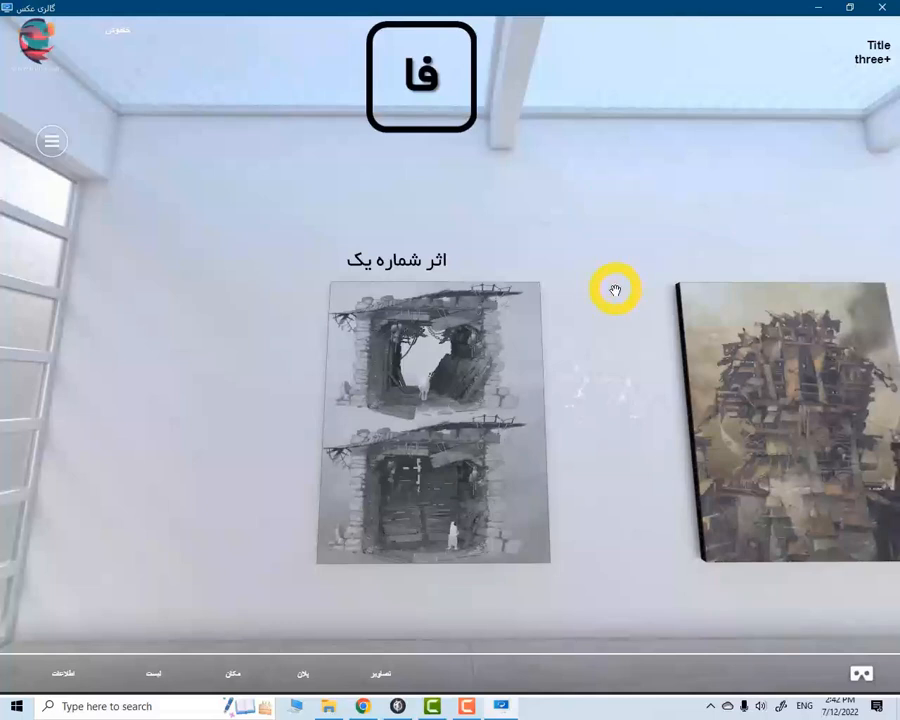
click(398, 706)
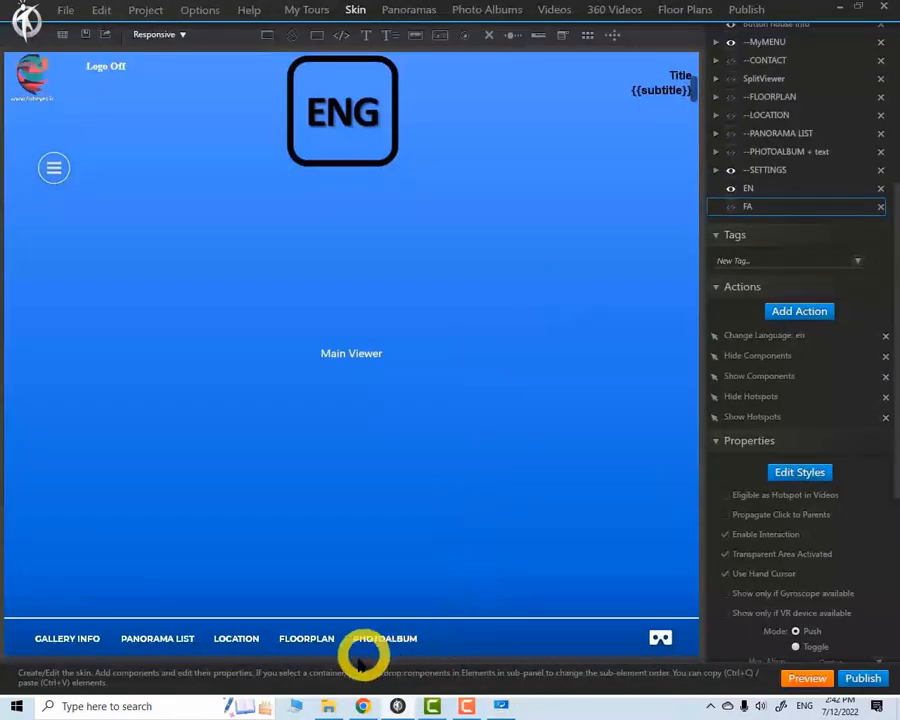
Switch to File Explorer and delete all contents of the Publish folder in D:\New folder
click(328, 706)
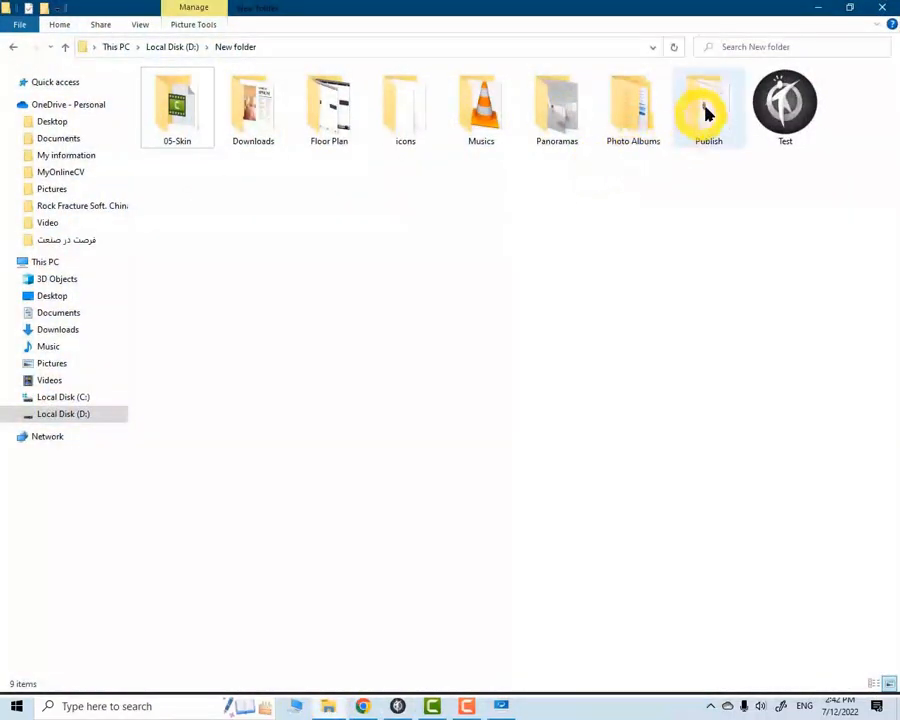
double_click(707, 112)
drag(170, 348, 165, 93)
key(Delete)
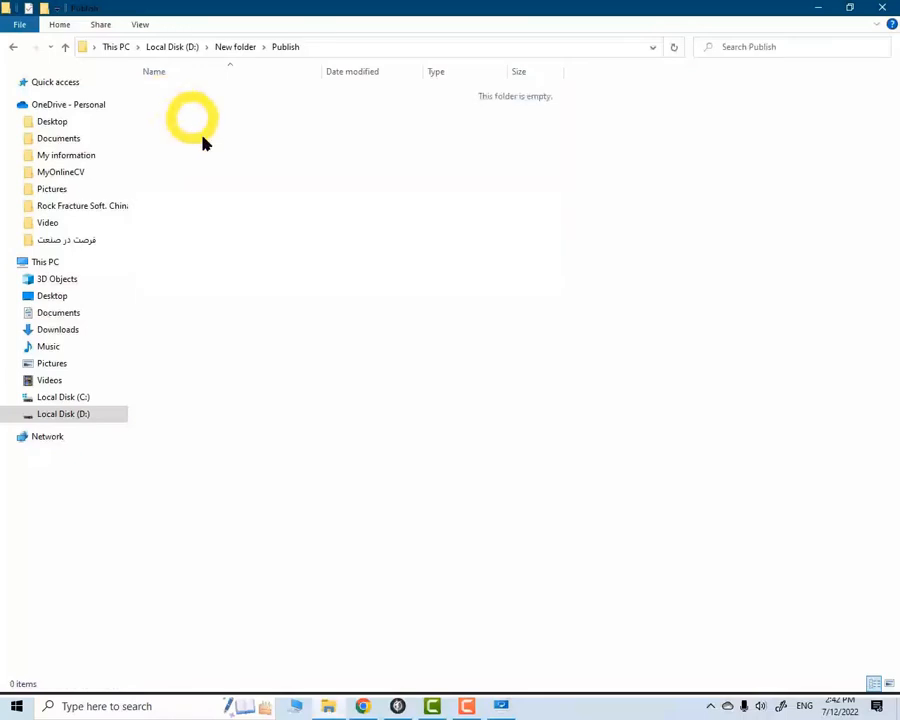
Close the tour preview and publish the tour from 3DVista for Web / Mobile to D:\New folder\Publish
click(397, 706)
click(501, 706)
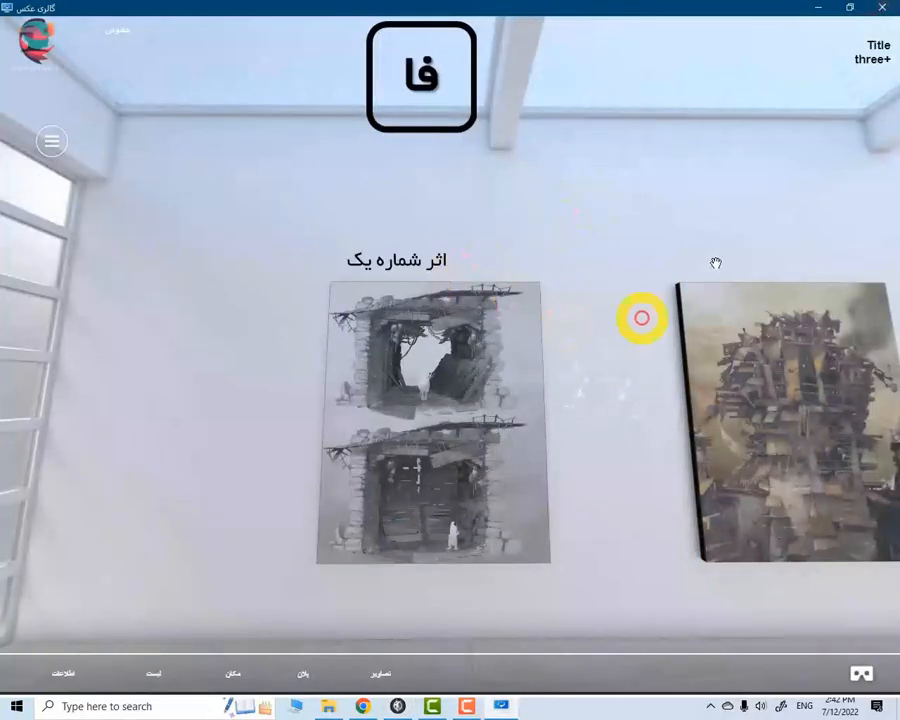
key(alt+F4)
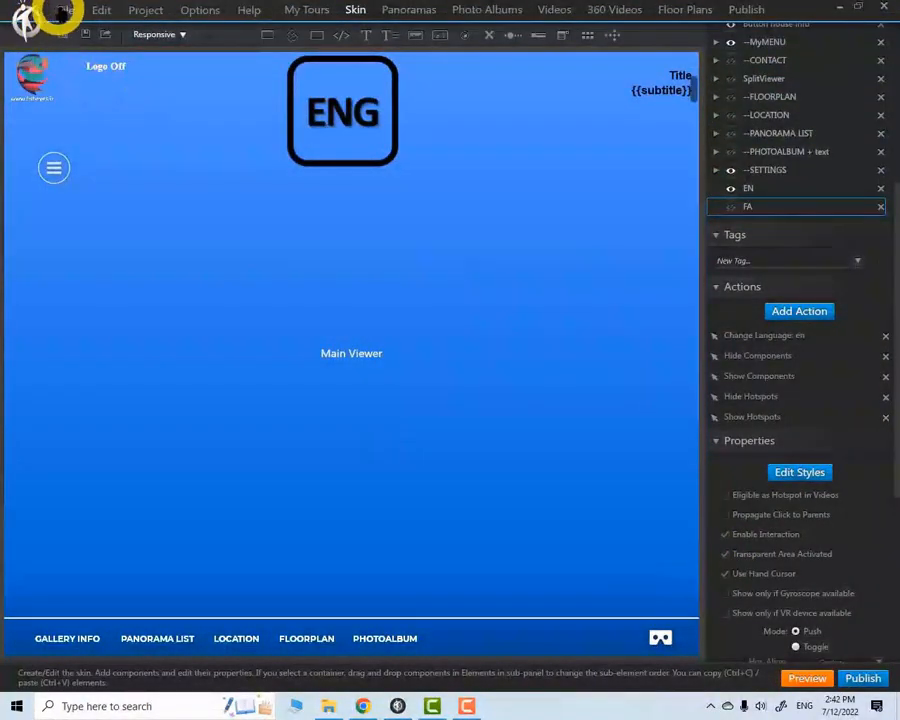
click(62, 12)
click(86, 43)
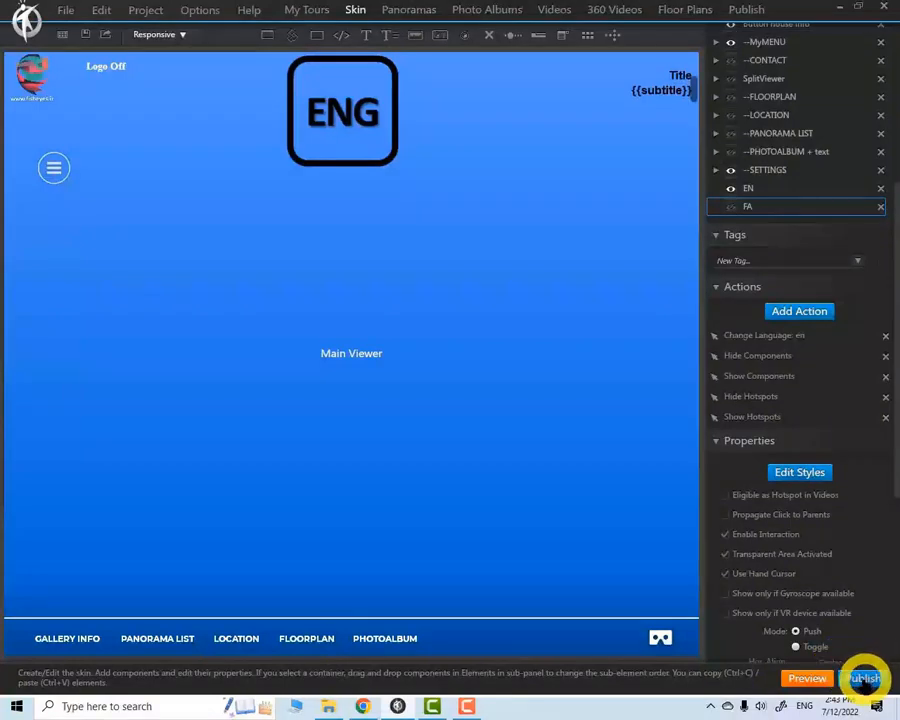
click(862, 678)
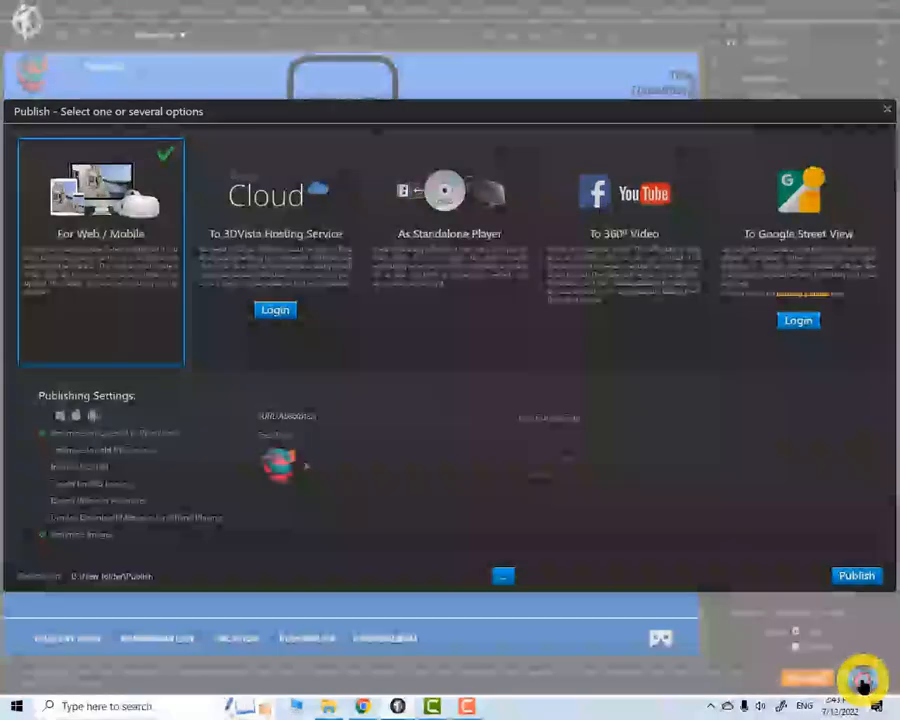
click(862, 575)
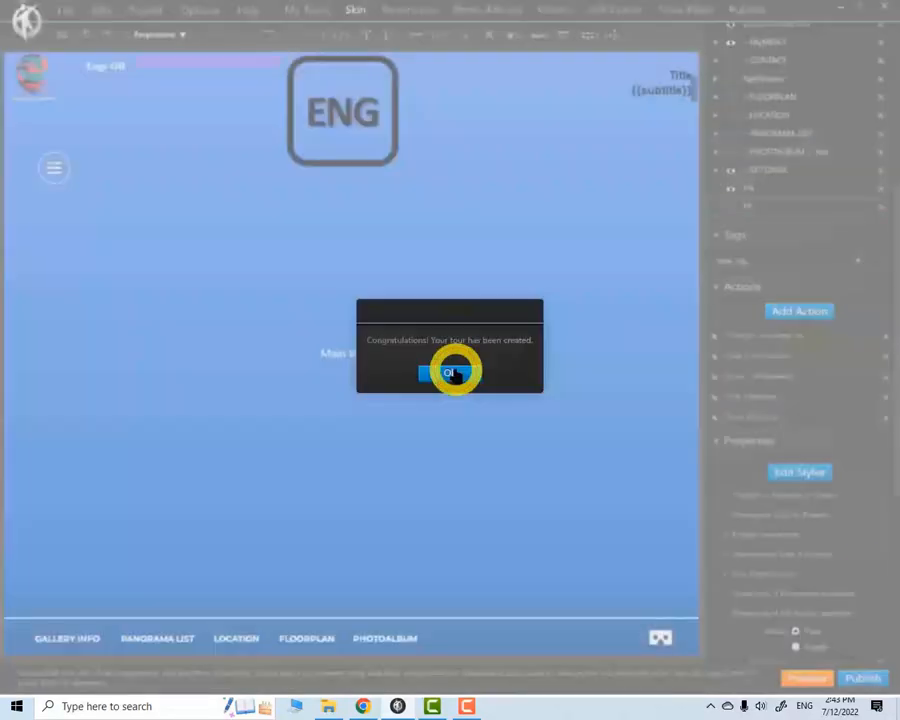
click(454, 372)
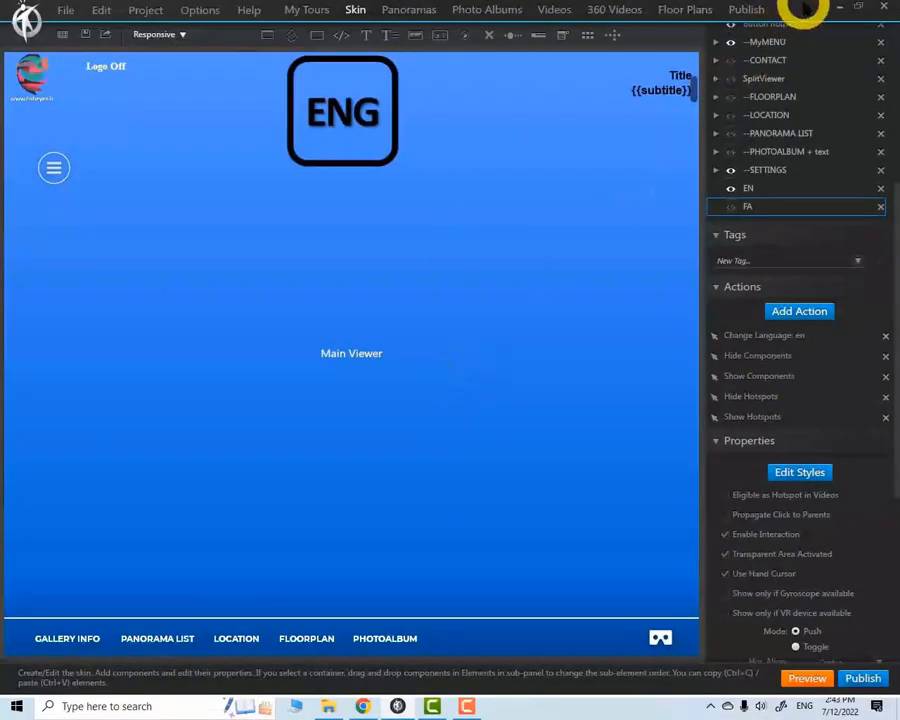
Minimize the open windows, launch FileZilla from the desktop and connect to the saved FishEyes site
click(843, 10)
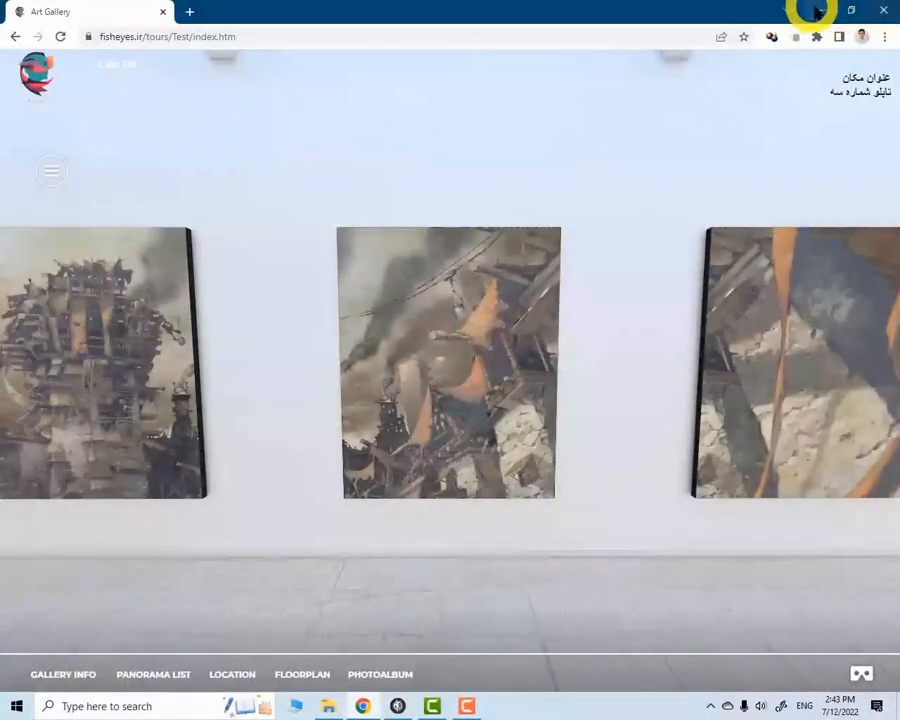
click(816, 10)
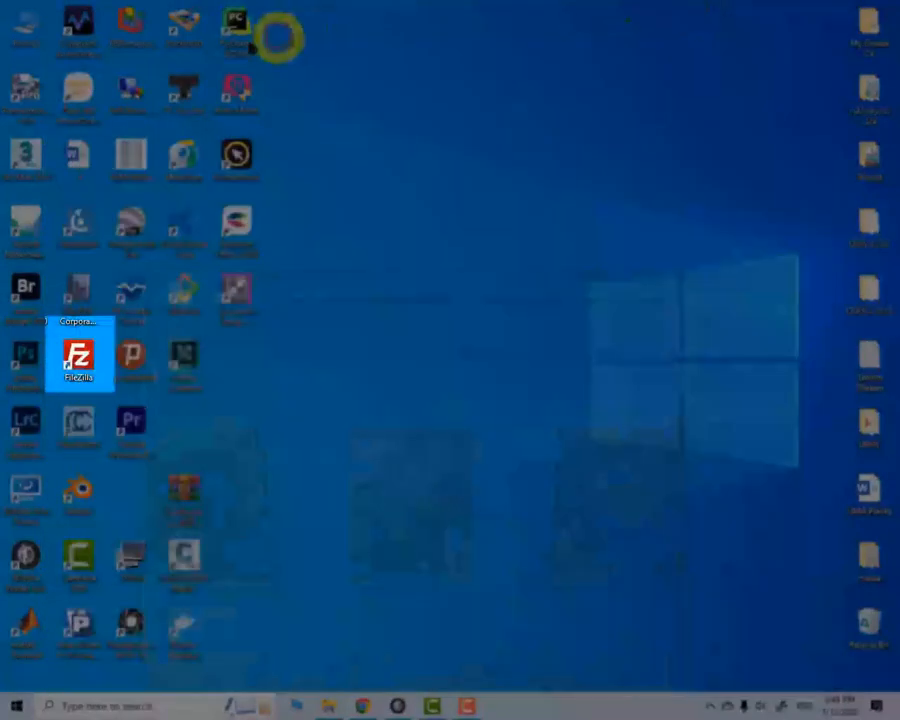
double_click(74, 354)
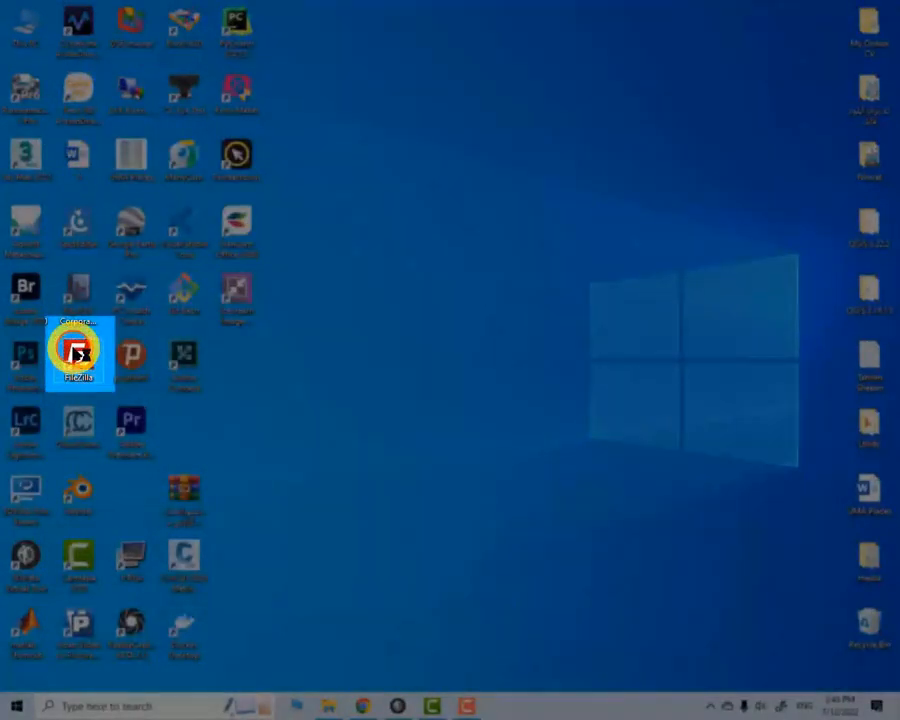
click(11, 23)
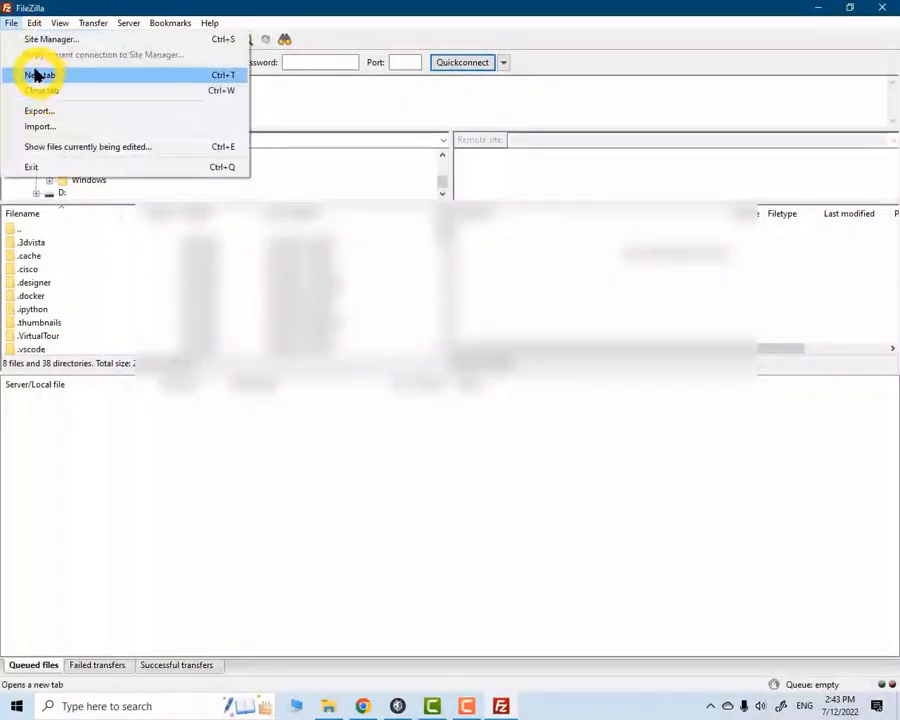
click(43, 40)
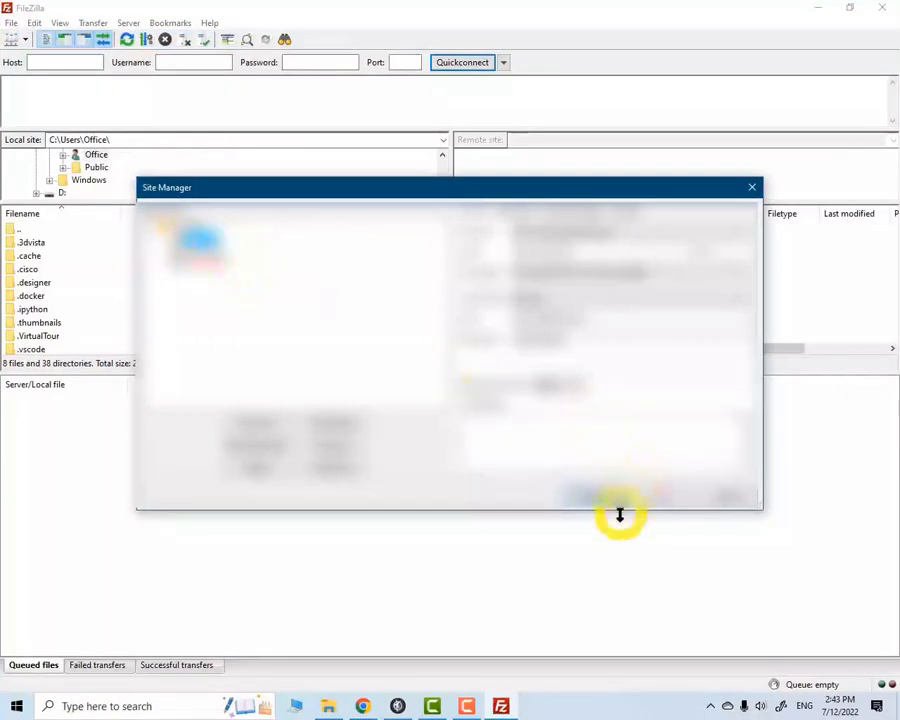
click(596, 493)
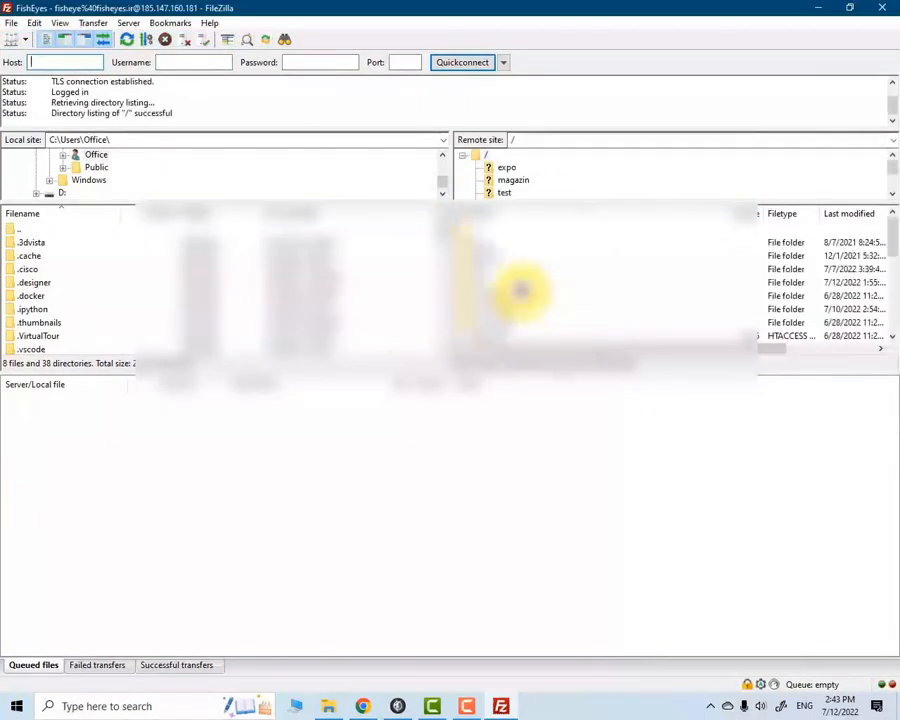
Open the remote folder /tours/Test on the server
scroll(480, 277, down, 6)
scroll(503, 294, up, 6)
double_click(477, 282)
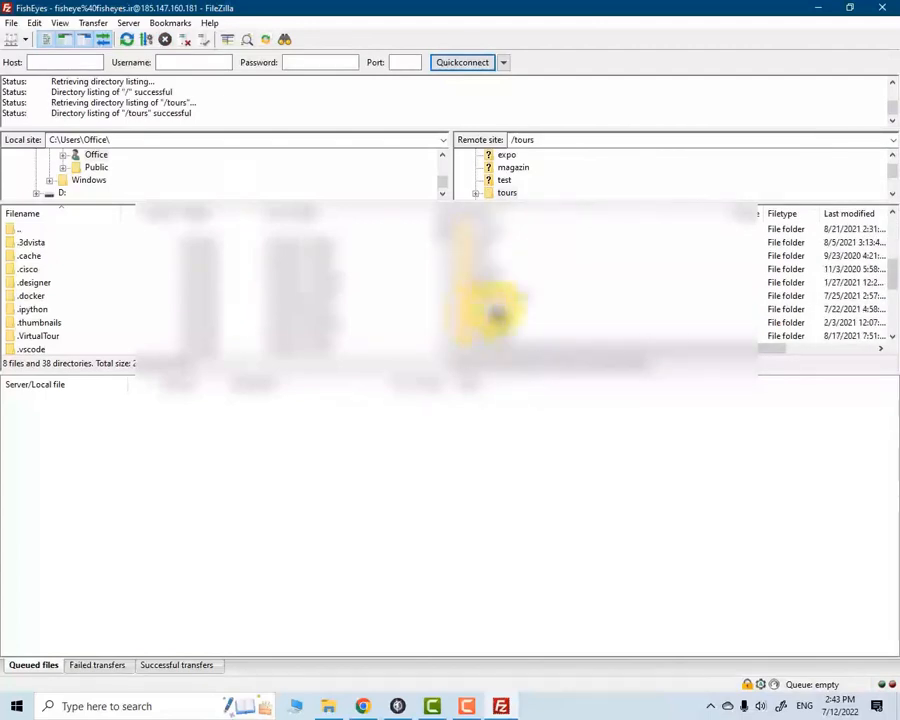
double_click(474, 335)
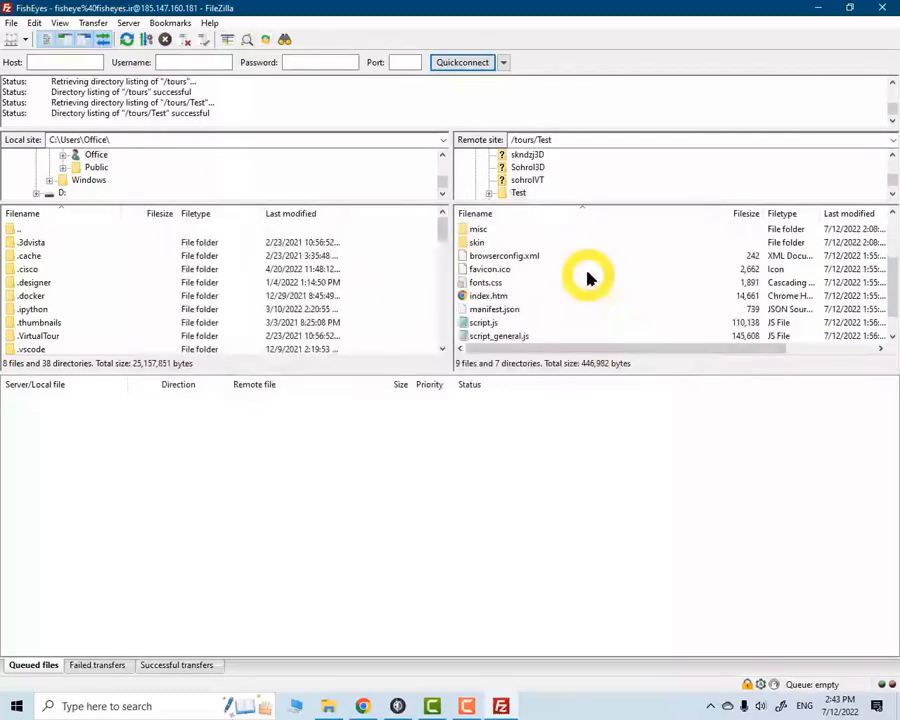
Upload the loose files from the local Publish folder, browserconfig through thumbnail, to /tours/Test, always overwriting existing files
click(327, 705)
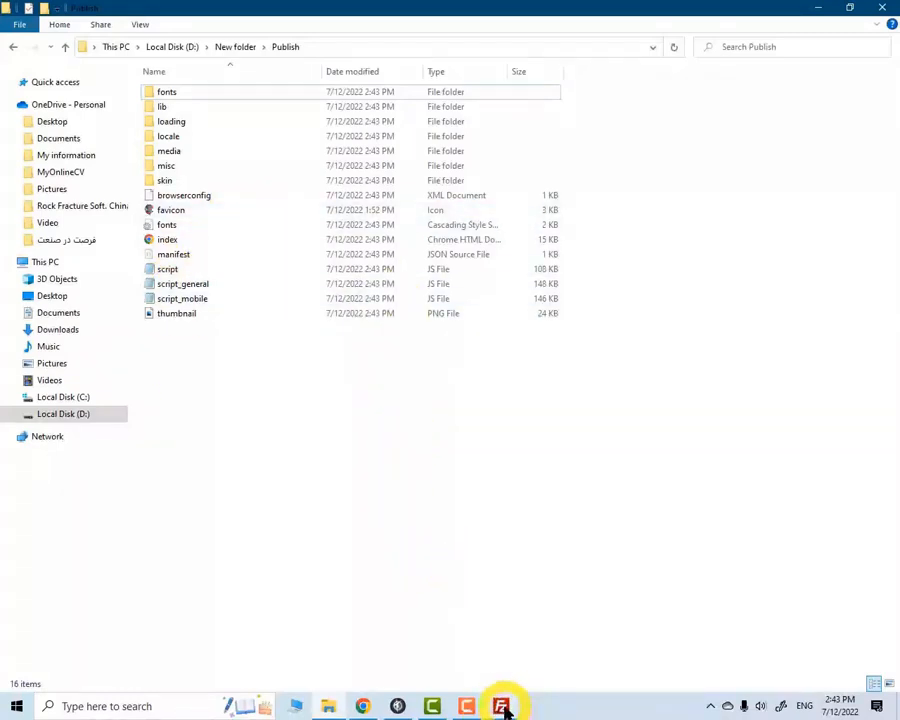
mouse_move(506, 707)
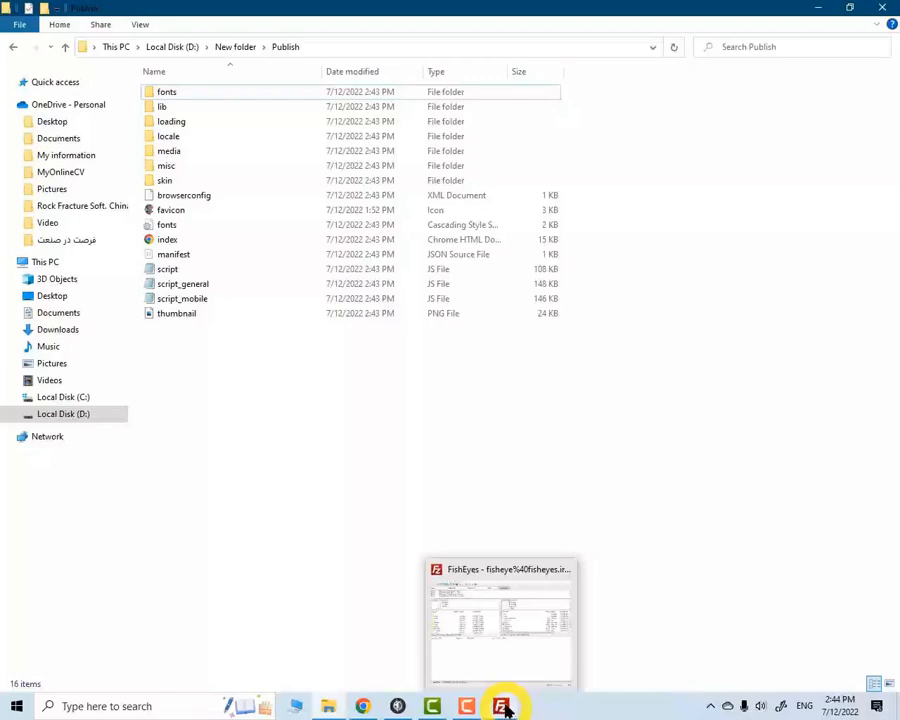
drag(170, 344, 212, 199)
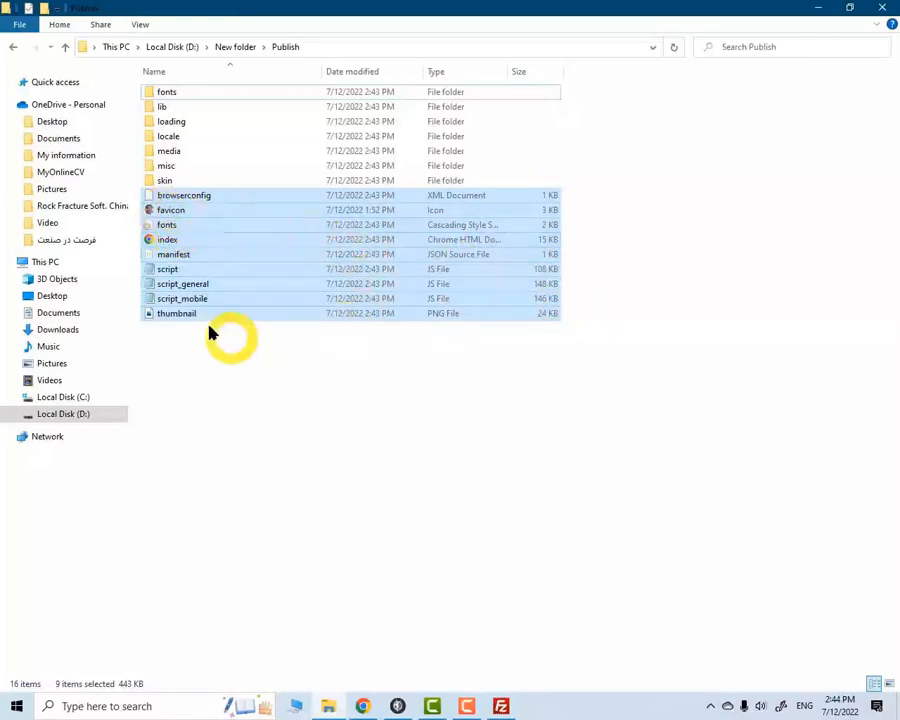
drag(150, 200, 600, 335)
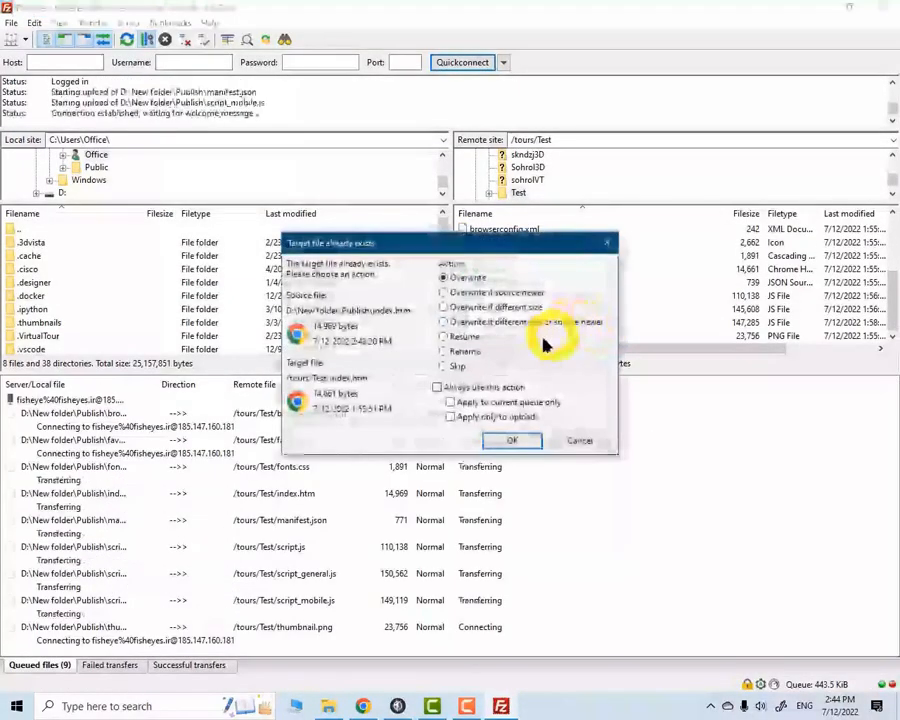
click(437, 388)
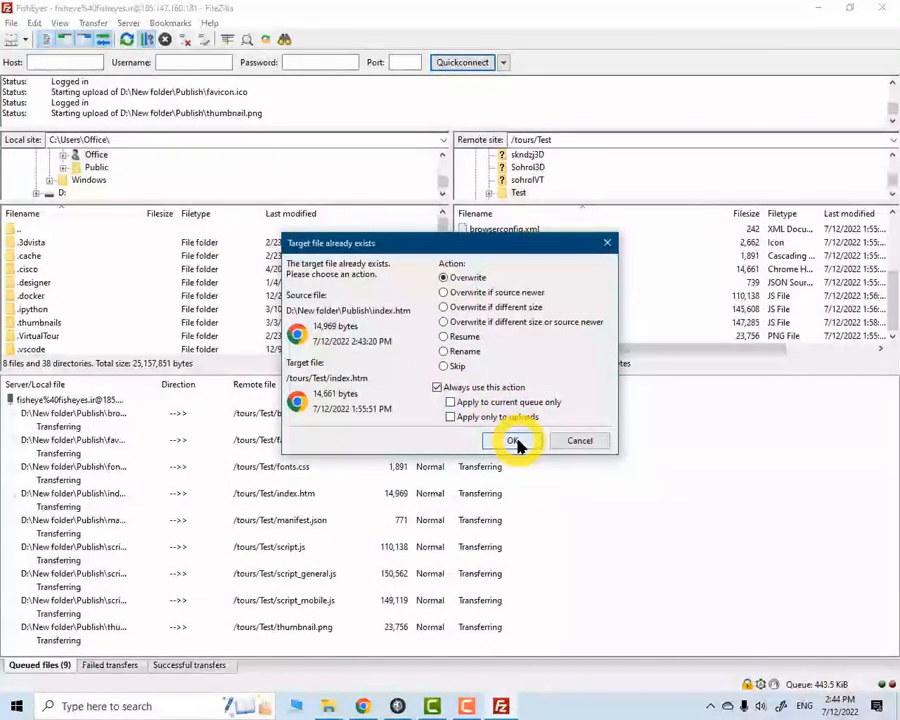
click(513, 441)
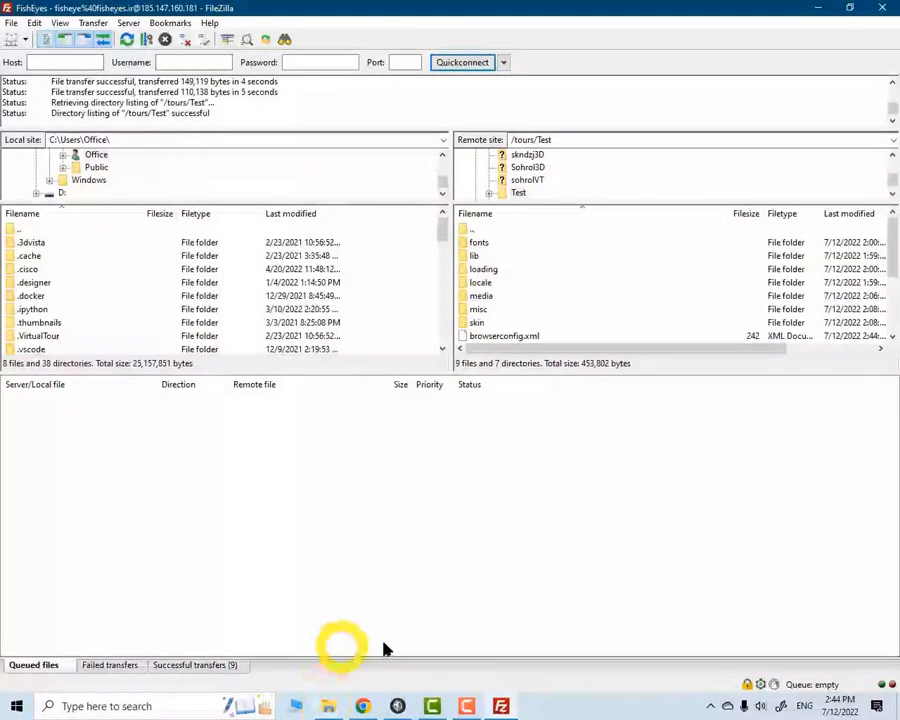
Upload the en and fa-IR text files from the local Publish\locale folder into the remote locale folder
click(328, 706)
click(378, 446)
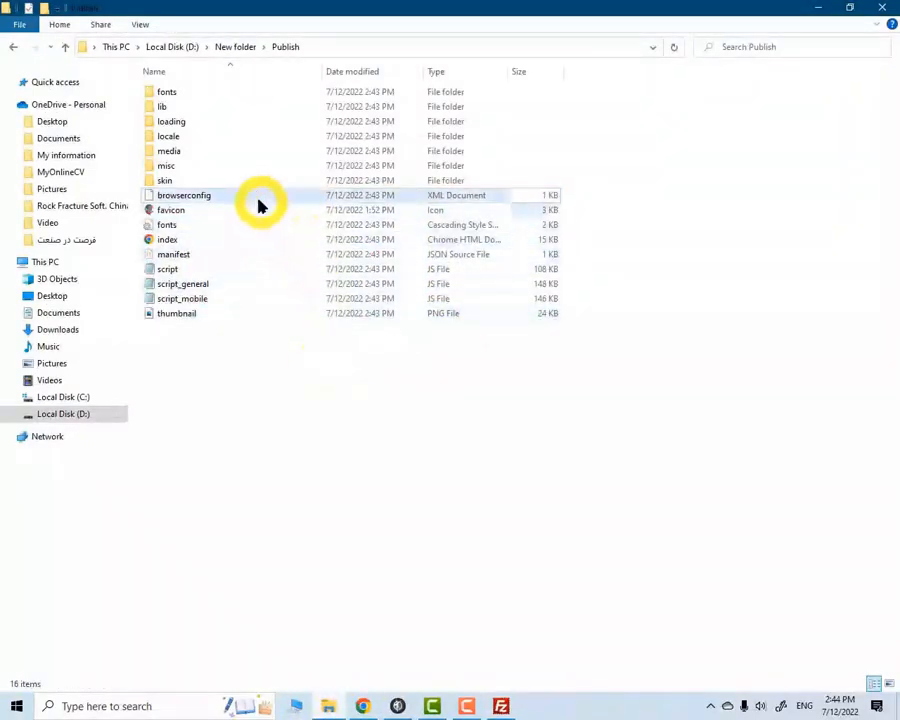
double_click(172, 139)
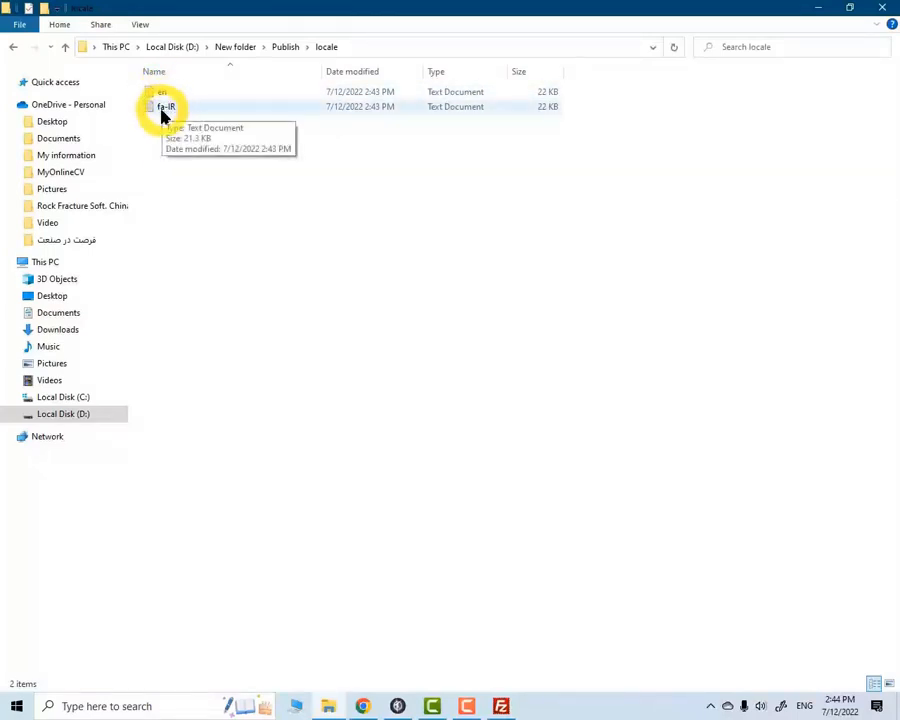
drag(160, 137, 482, 288)
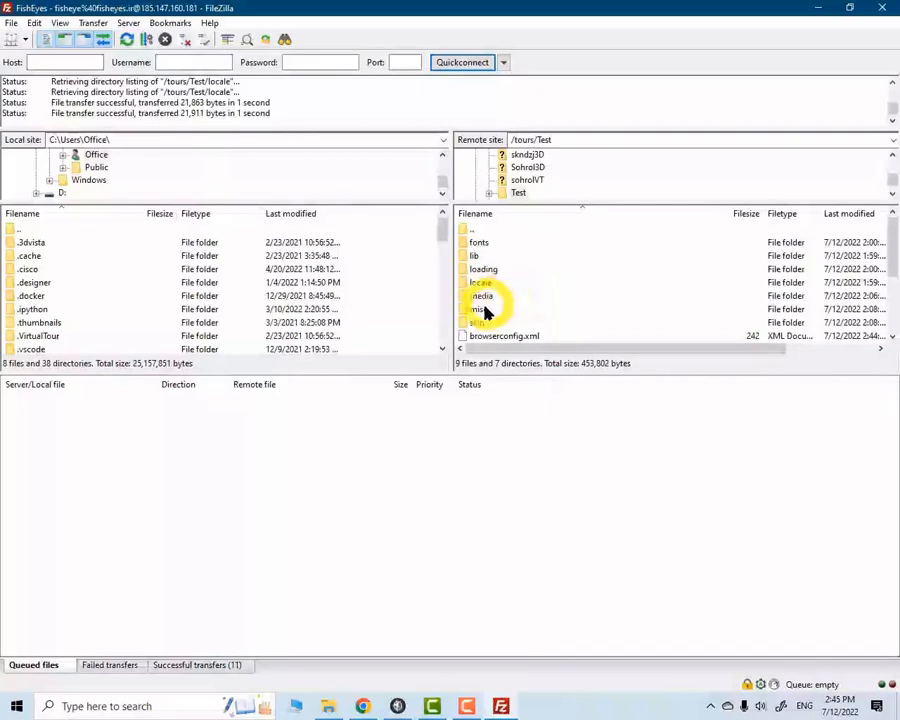
Upload the four ENG and فا button images, normal and rollover, from the local Publish\skin folder into the remote skin folder
click(398, 706)
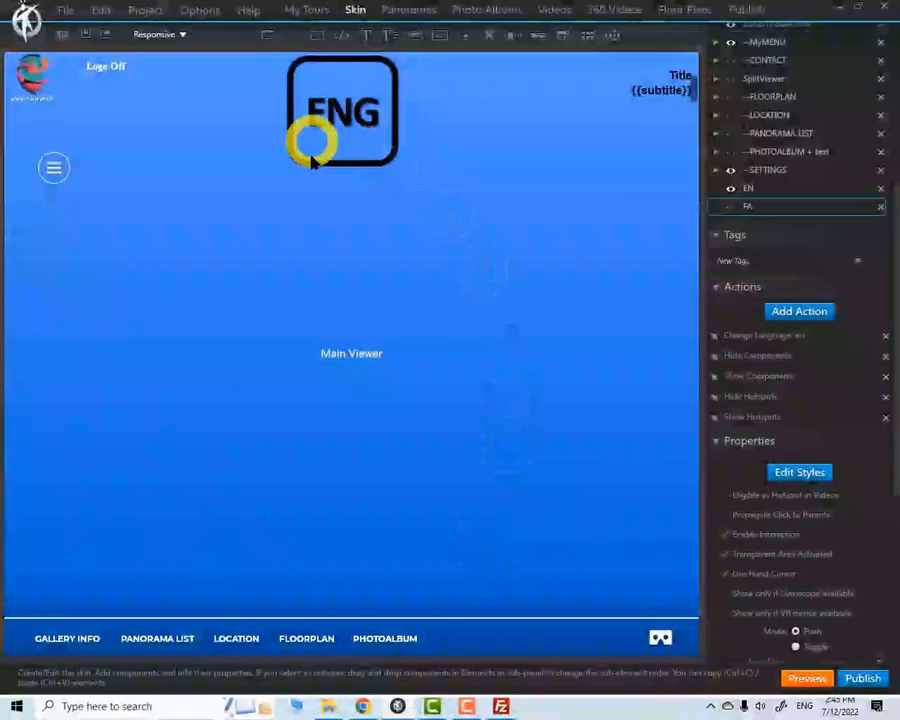
click(328, 706)
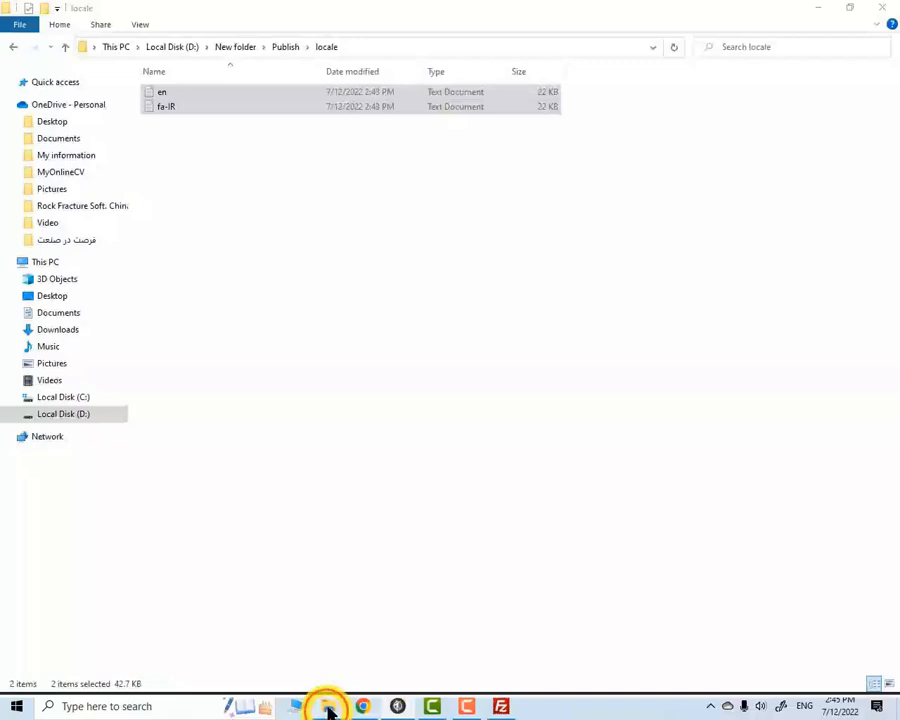
click(65, 46)
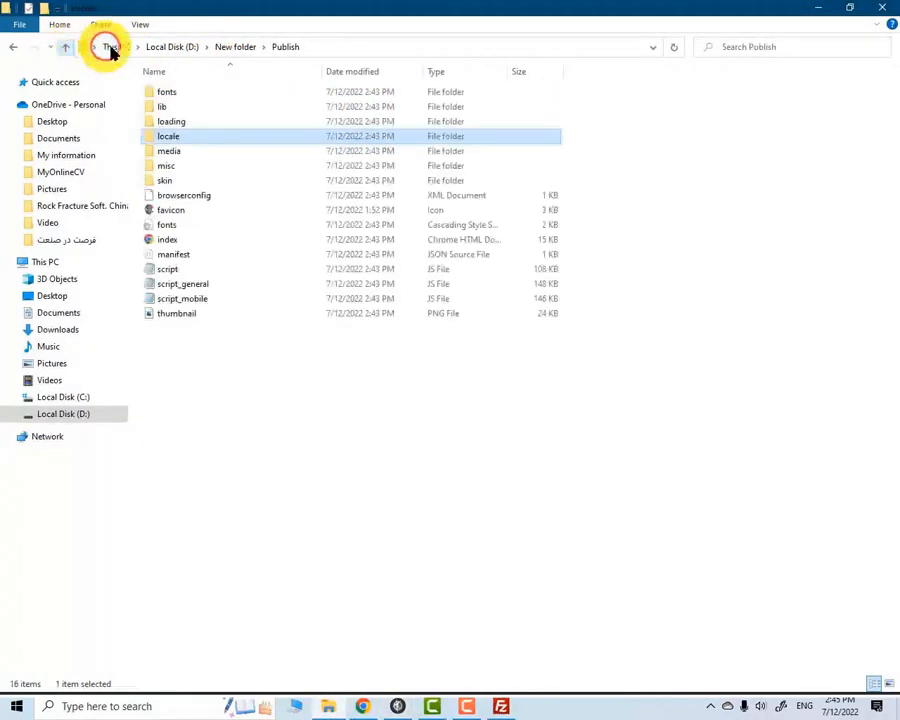
double_click(168, 182)
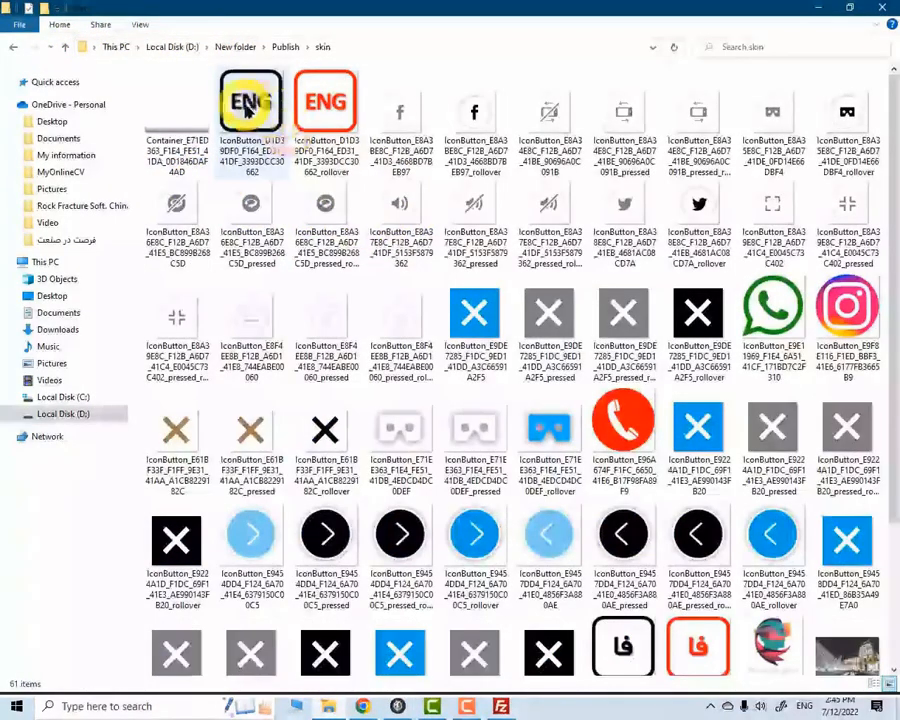
click(251, 105)
ctrl+click(318, 118)
scroll(480, 240, down, 3)
ctrl+click(628, 506)
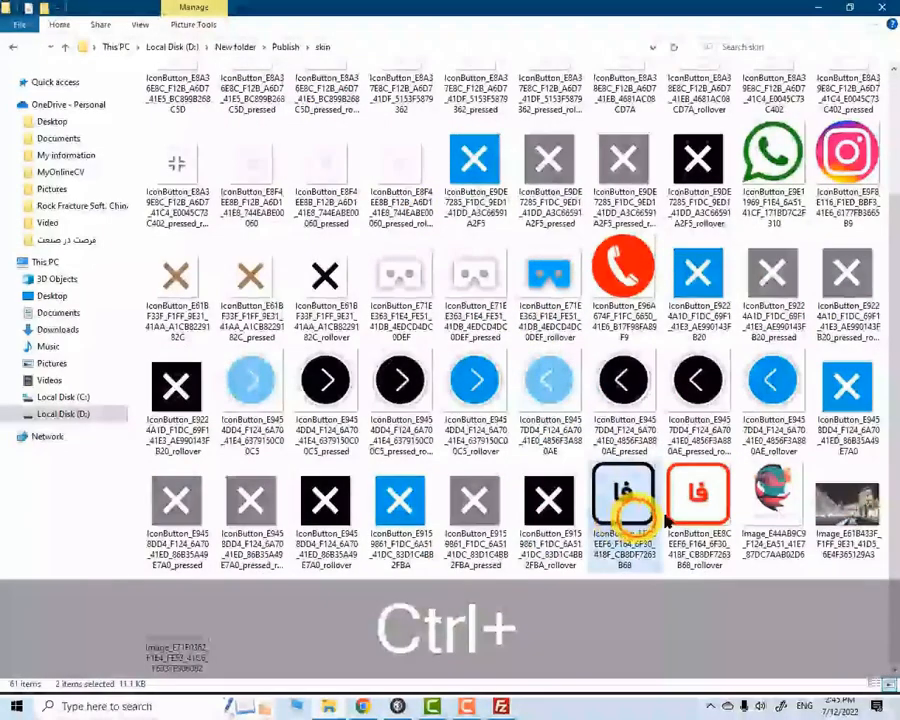
ctrl+click(678, 480)
scroll(678, 480, up, 2)
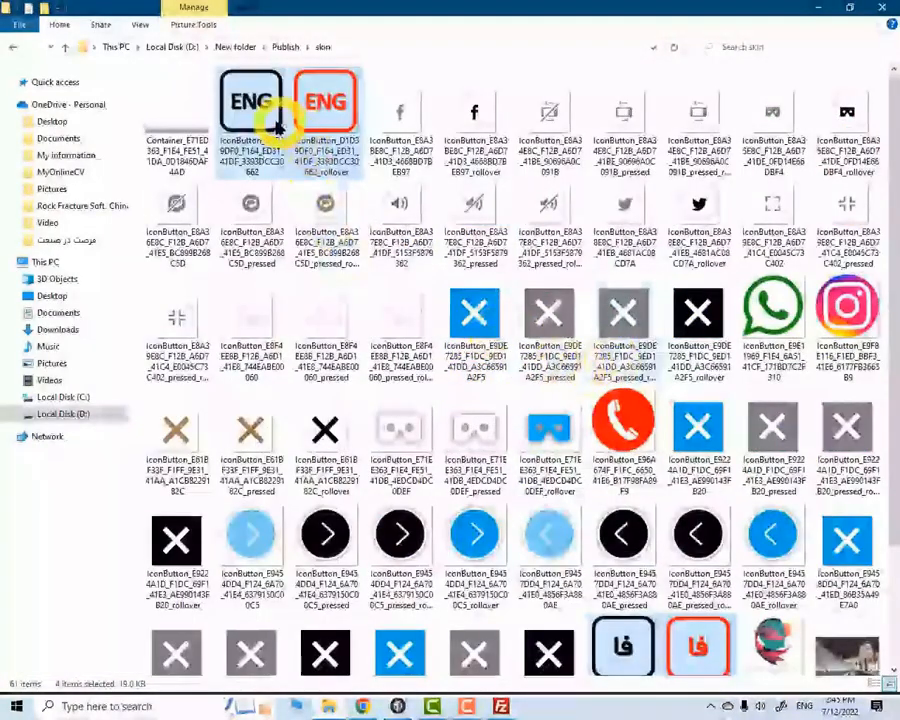
drag(250, 100, 480, 325)
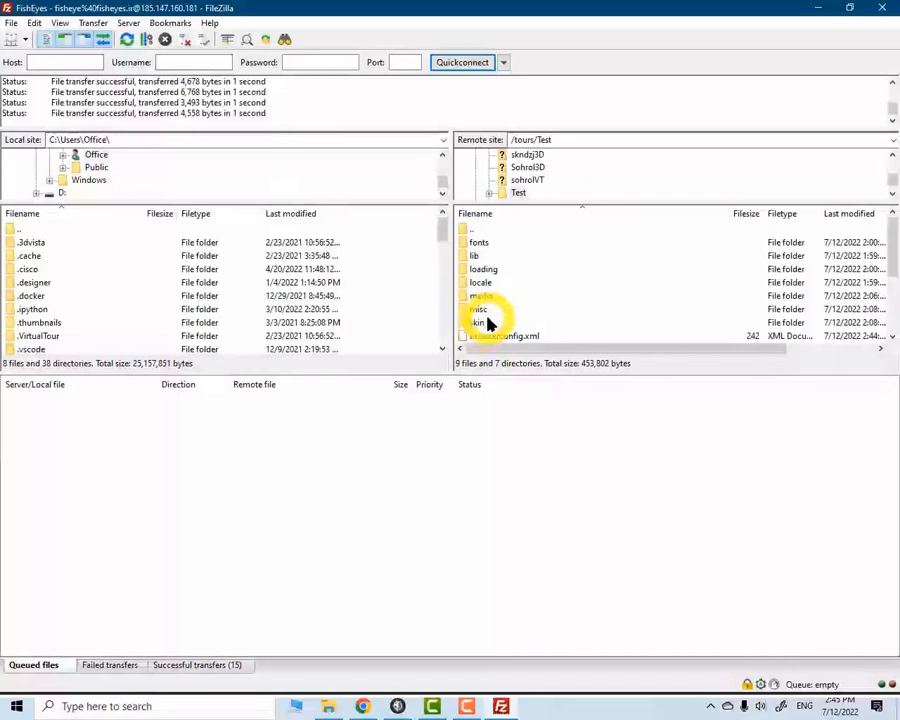
Upload all Montserrat and Oswald font files from the local Publish\fonts folder into the remote /tours/Test/fonts folder
double_click(480, 243)
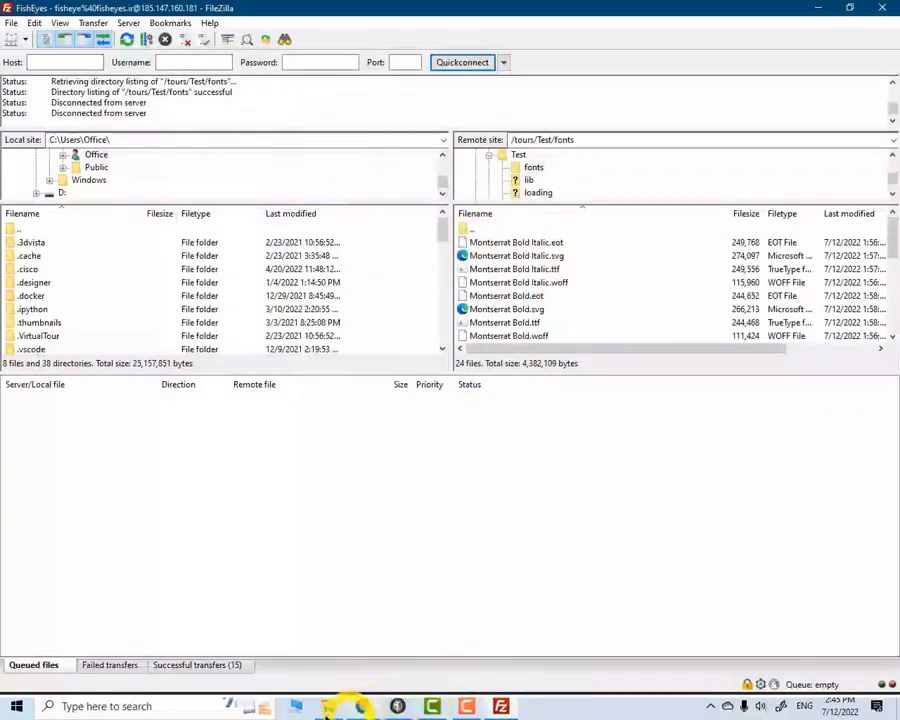
click(328, 706)
click(62, 48)
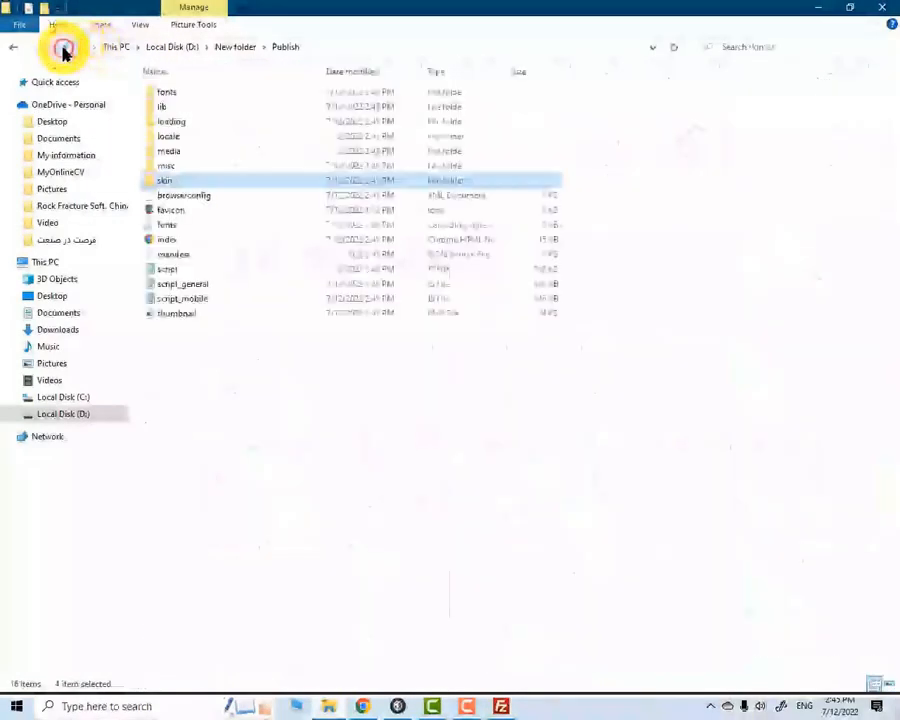
drag(196, 472, 528, 318)
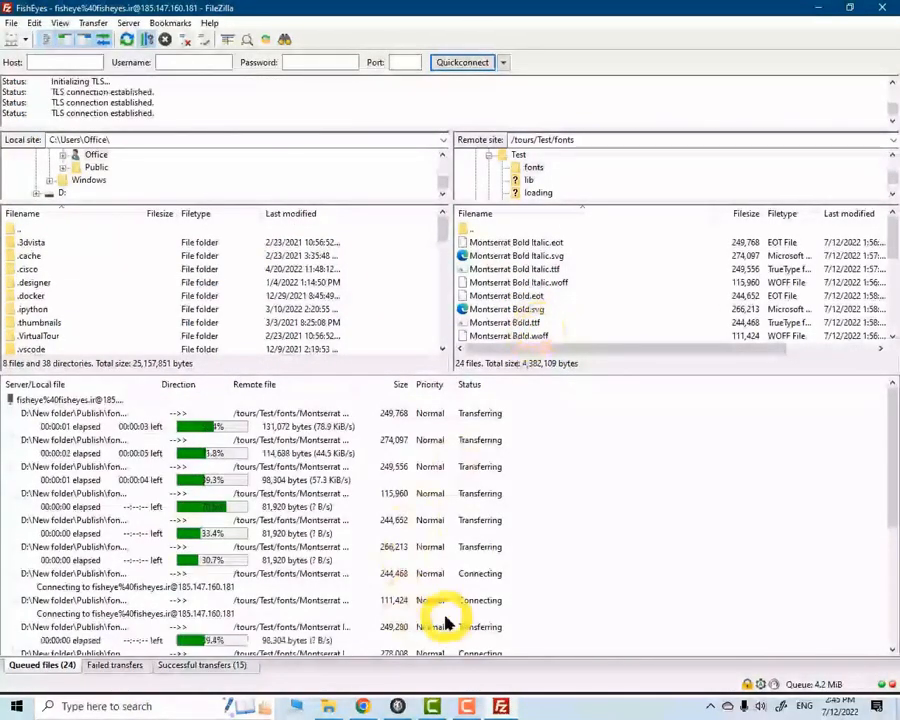
Switch to Chrome, reload the online tour at fisheyes.ir/tours/Test/index.htm and look around the first painting
click(362, 706)
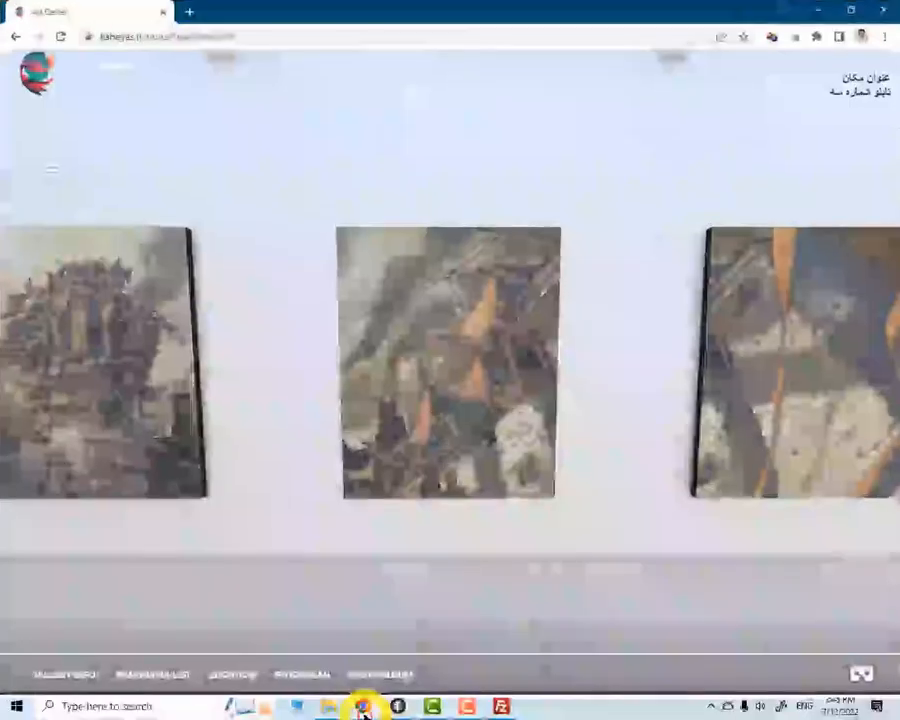
click(214, 36)
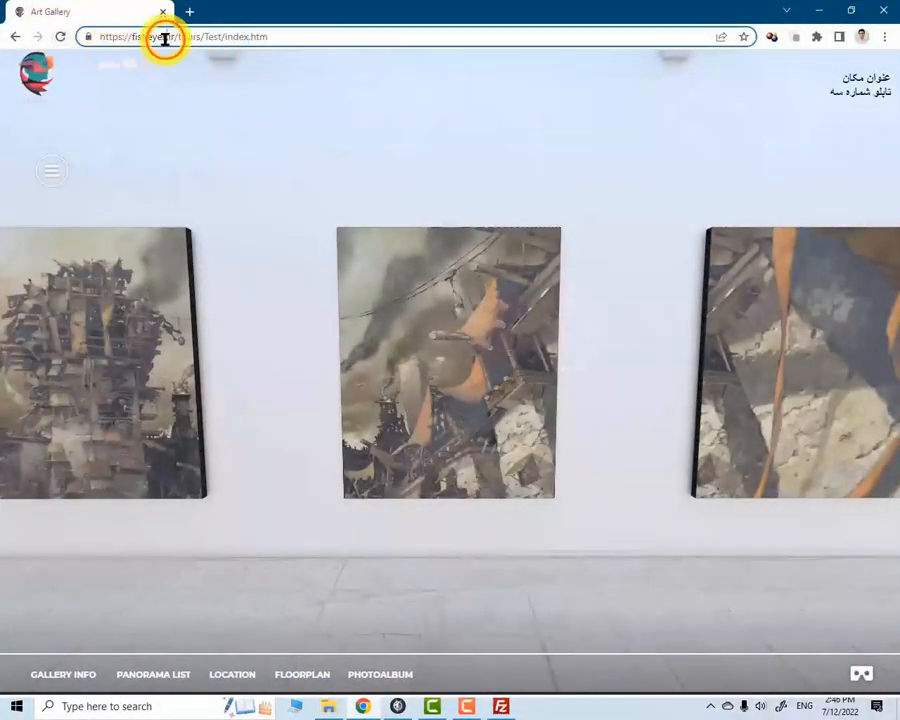
click(60, 37)
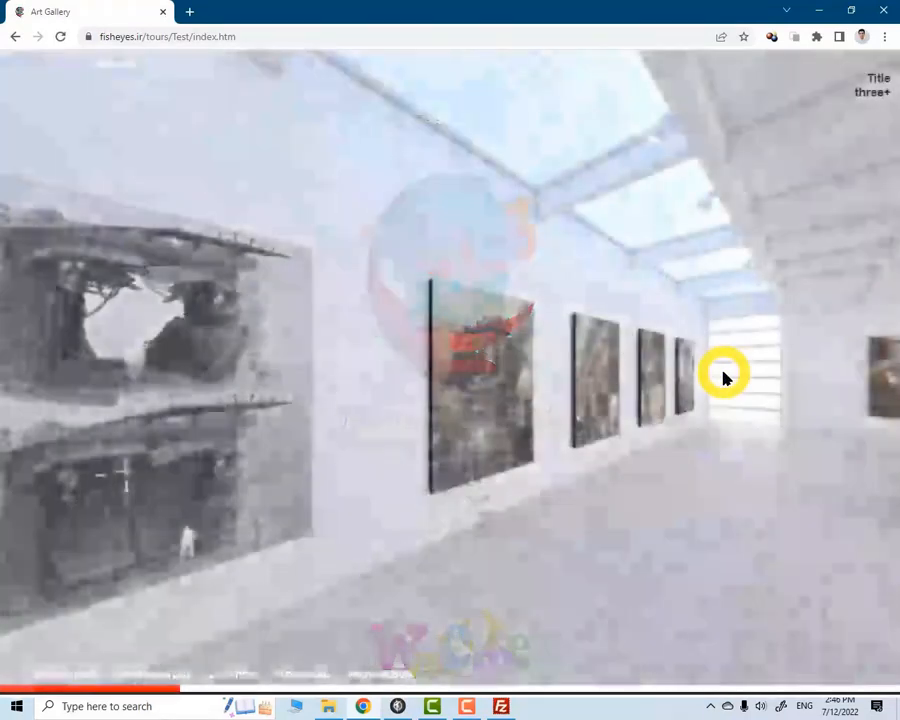
mouse_move(374, 339)
mouse_down()
mouse_move(662, 344)
mouse_move(717, 355)
mouse_up()
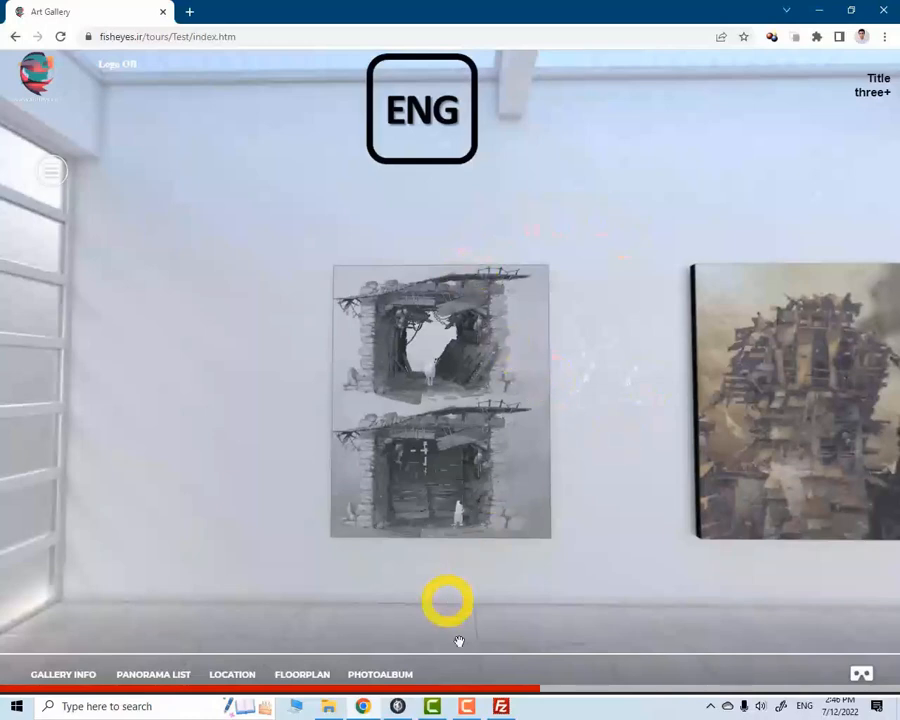
Check the tour's panorama list popup by opening it and closing it again
click(62, 678)
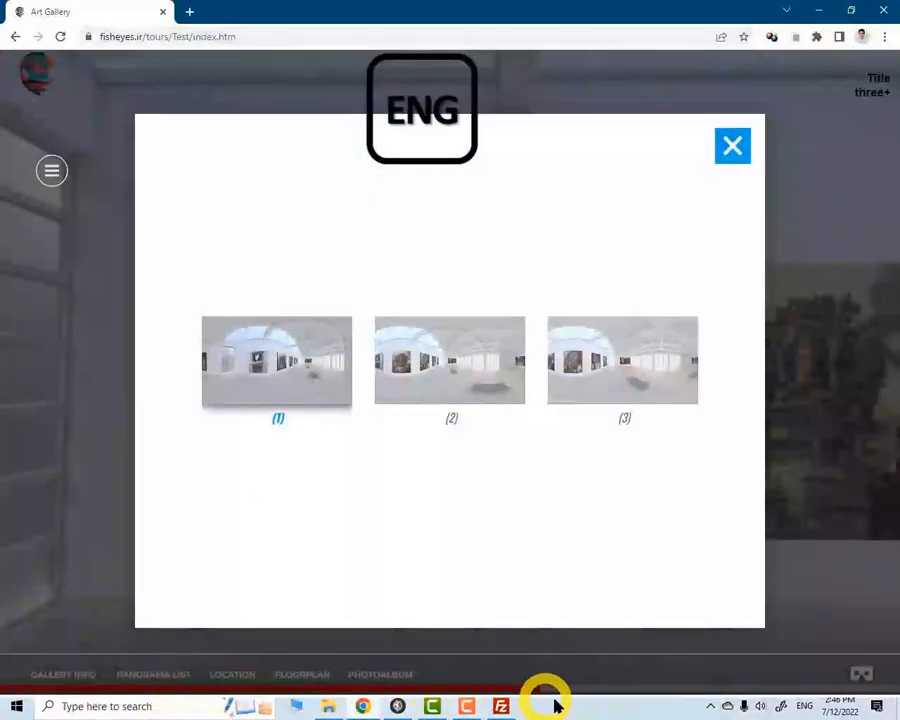
click(736, 149)
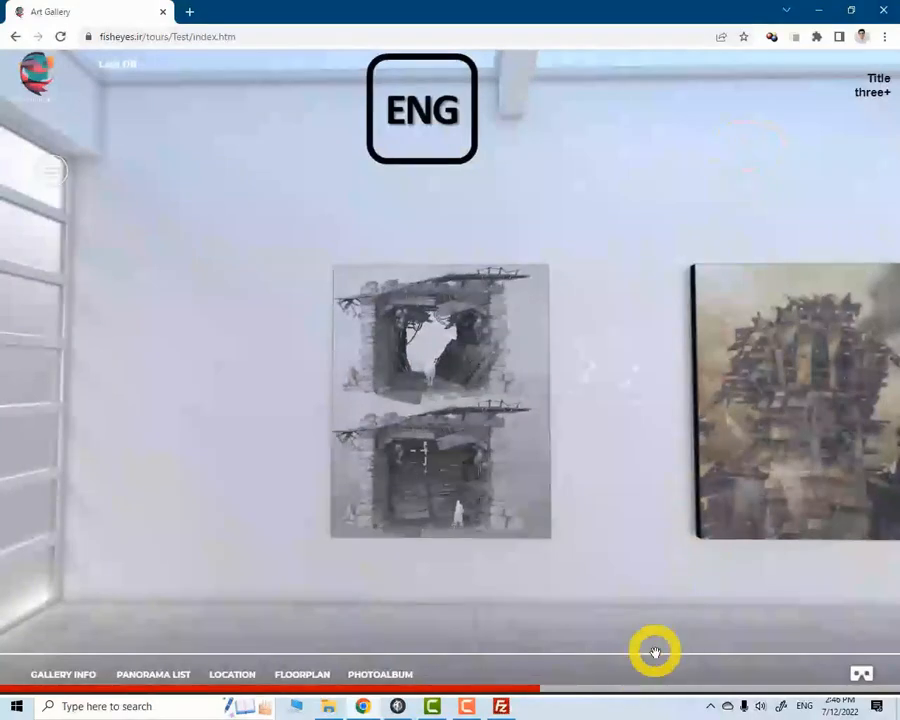
click(156, 680)
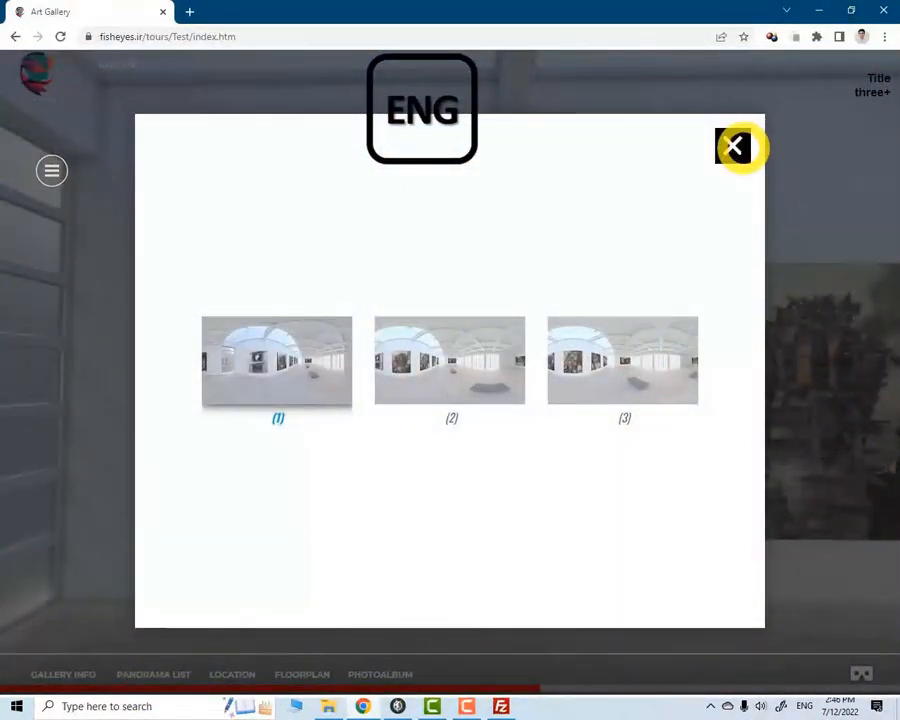
click(736, 147)
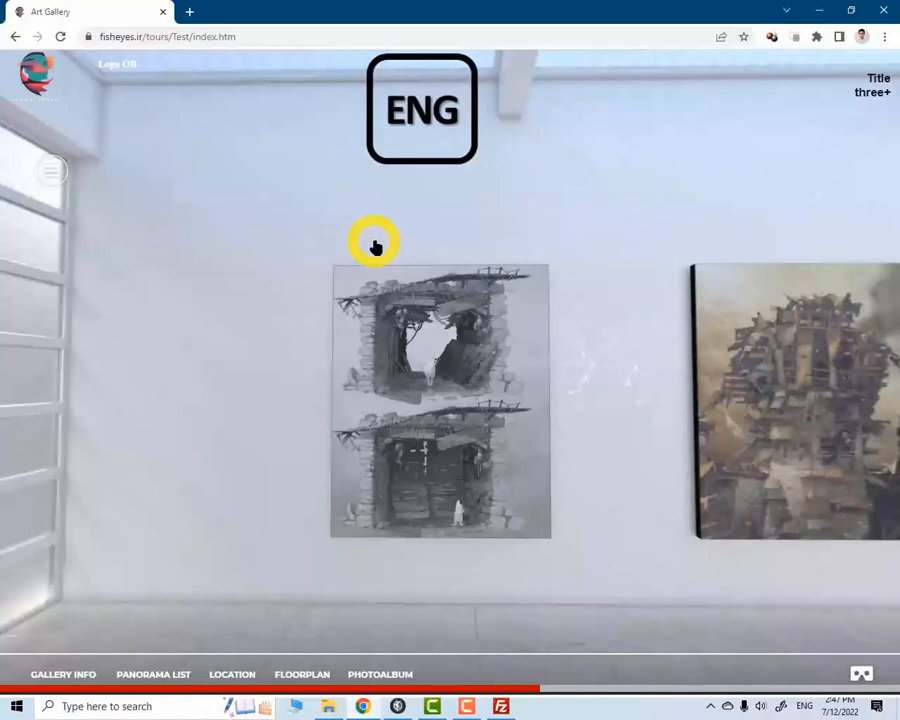
Upload the English and Persian hotspot text images for the first artwork from local Publish\media into the remote /tours/Test/media folder
click(330, 706)
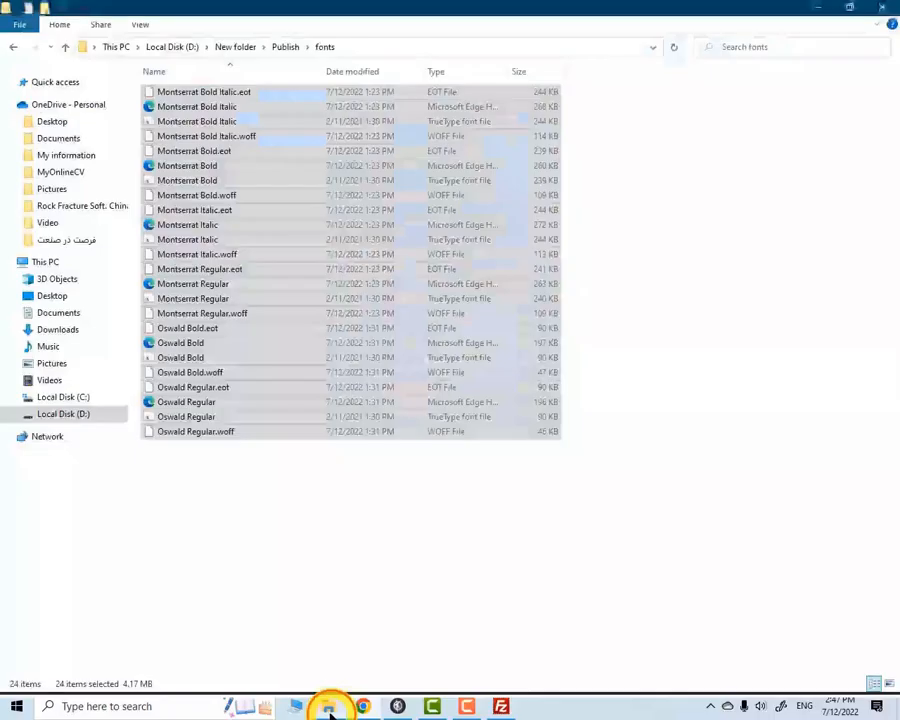
click(64, 48)
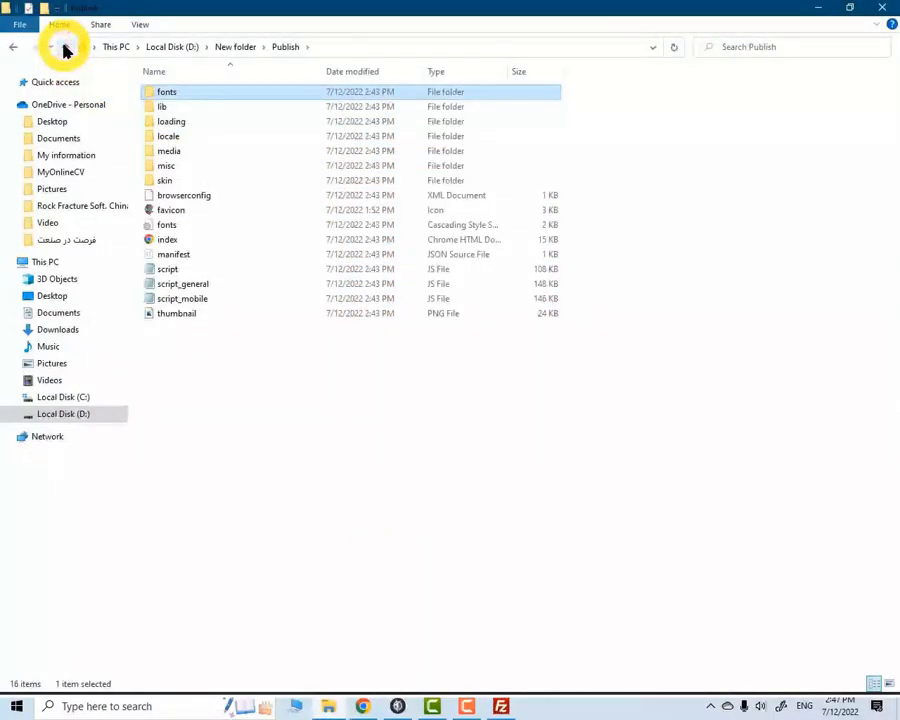
double_click(170, 151)
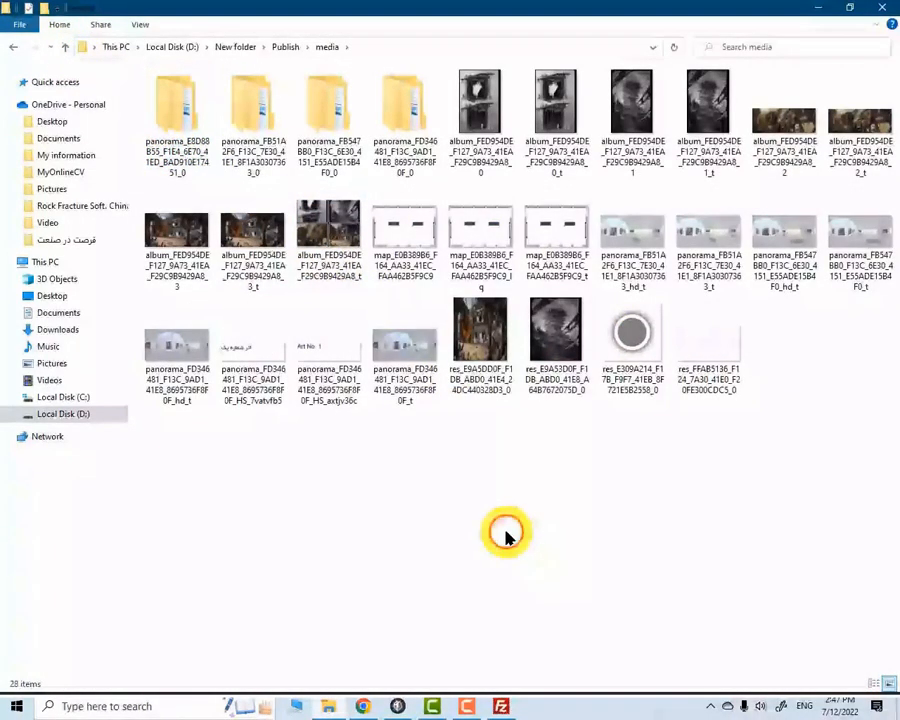
click(240, 352)
click(311, 355)
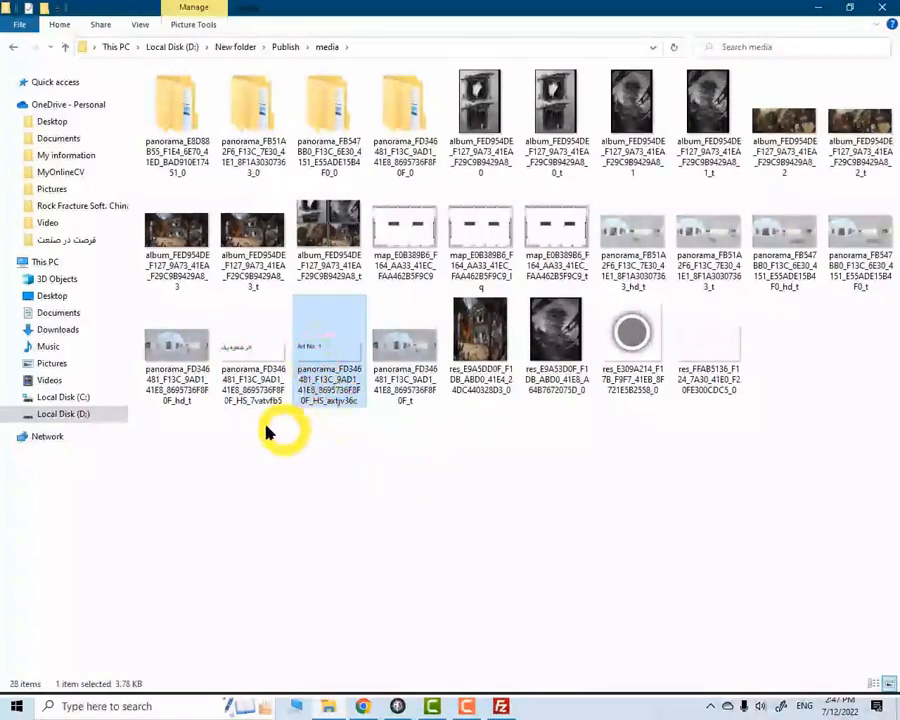
click(258, 360)
ctrl+click(327, 377)
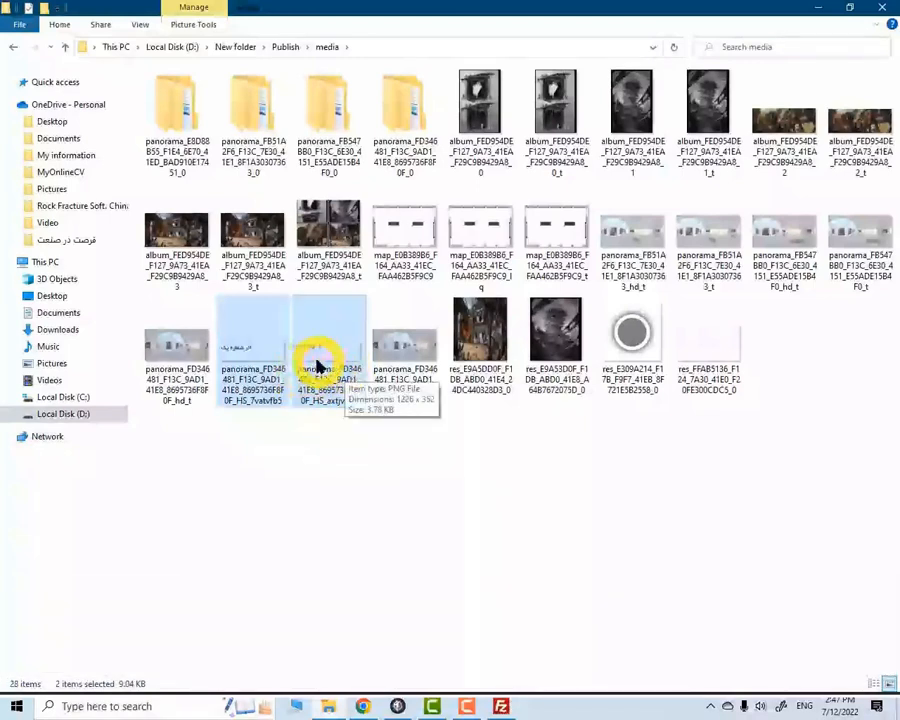
drag(261, 334, 482, 250)
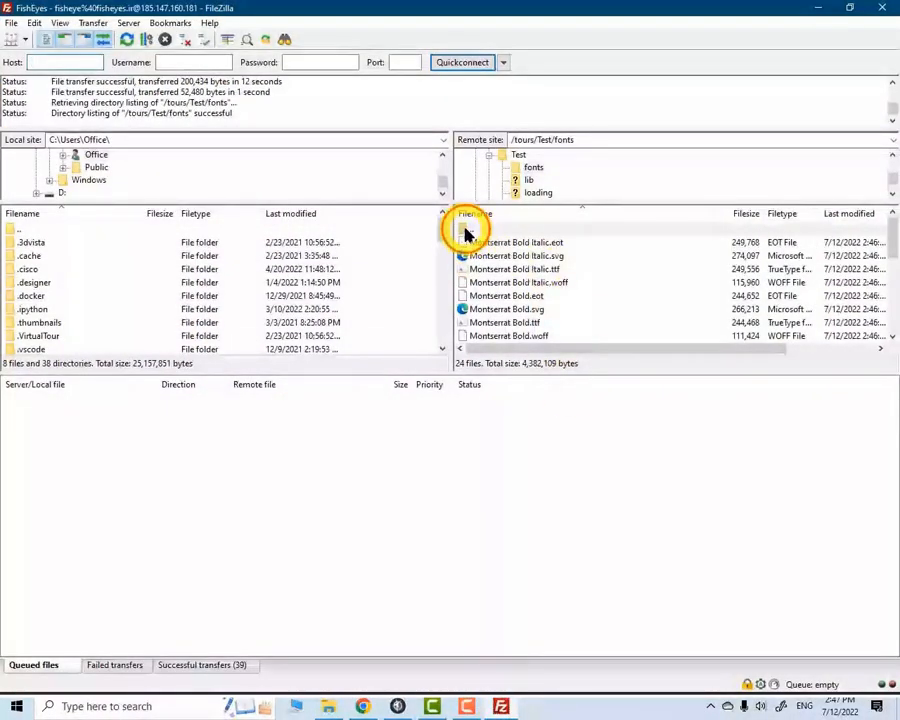
double_click(466, 231)
double_click(482, 296)
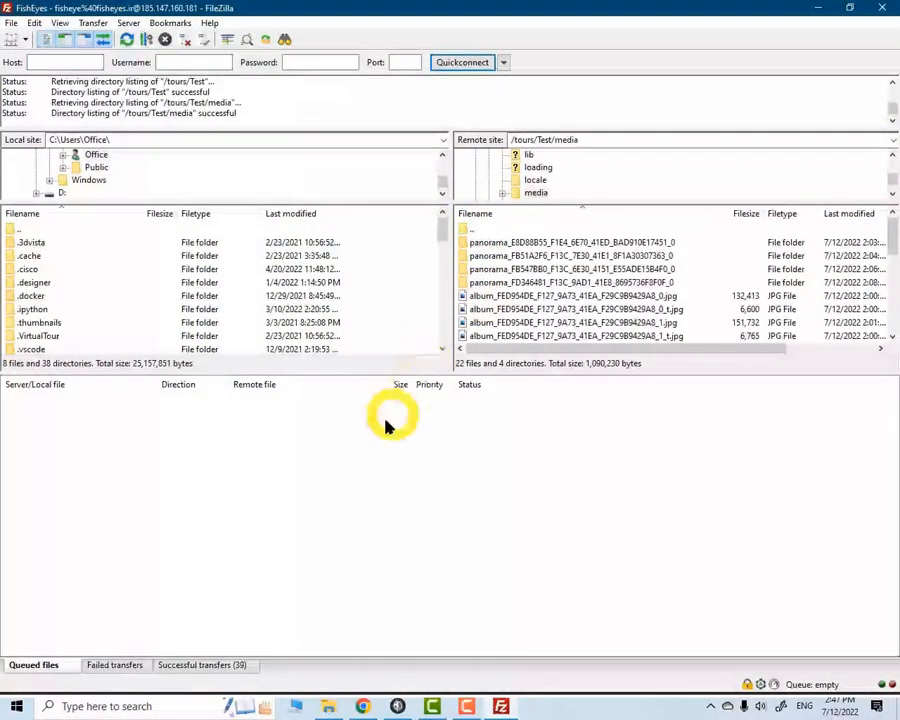
click(328, 705)
drag(276, 388, 510, 335)
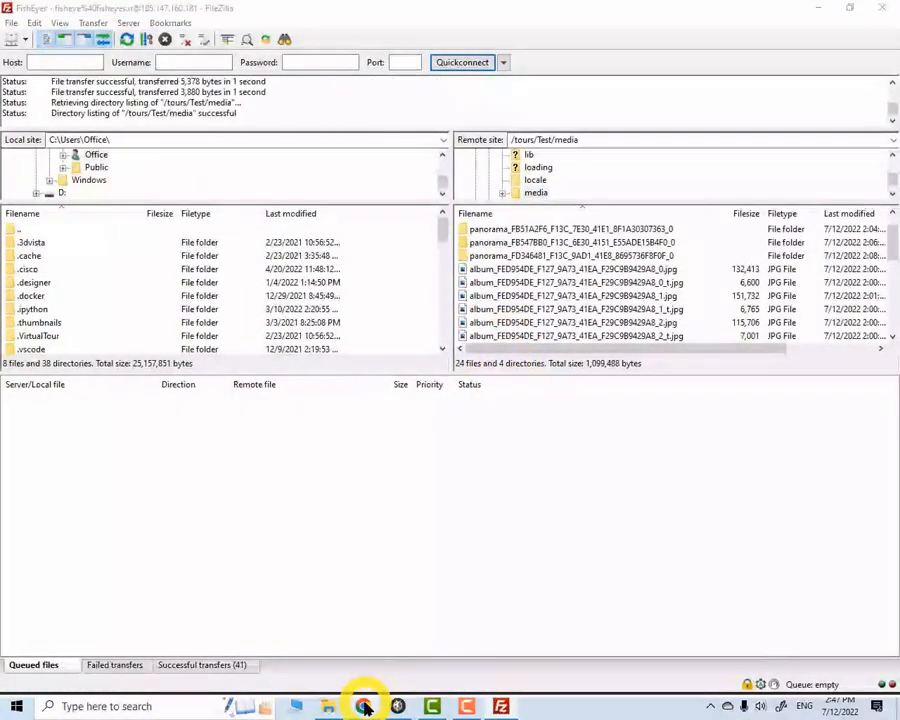
Return to the online tour in Chrome, switch its language between English and Persian, and inspect the first artwork's label
click(362, 706)
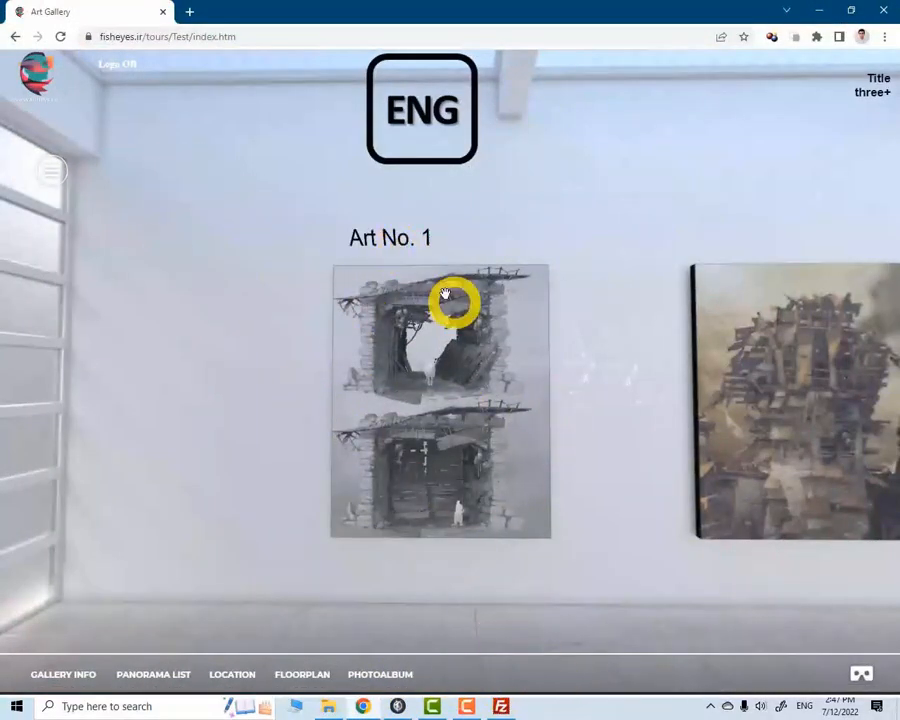
click(425, 116)
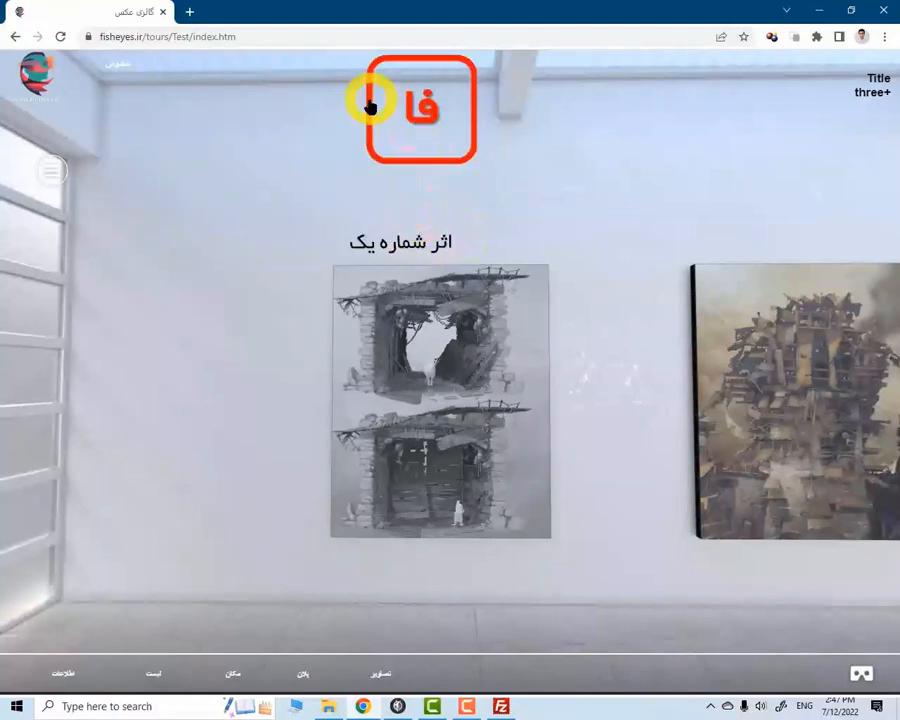
click(421, 110)
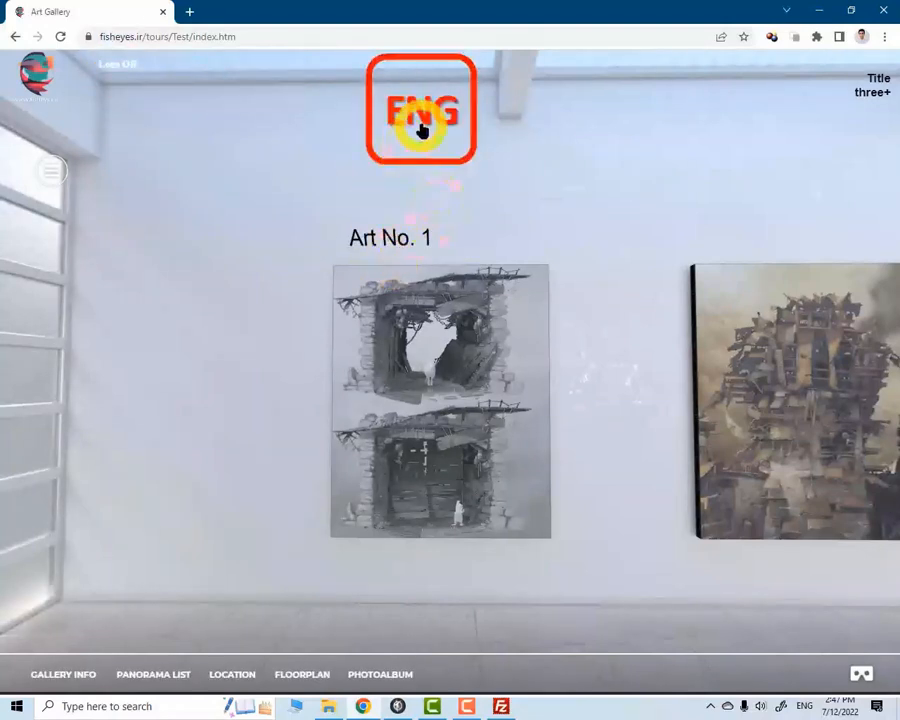
click(421, 128)
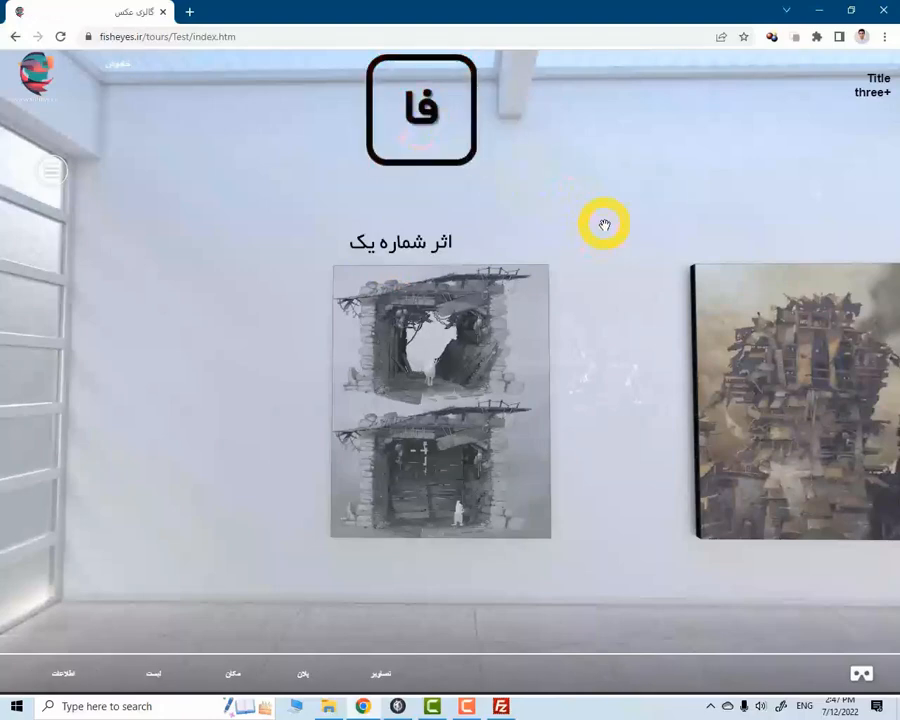
drag(655, 324, 619, 322)
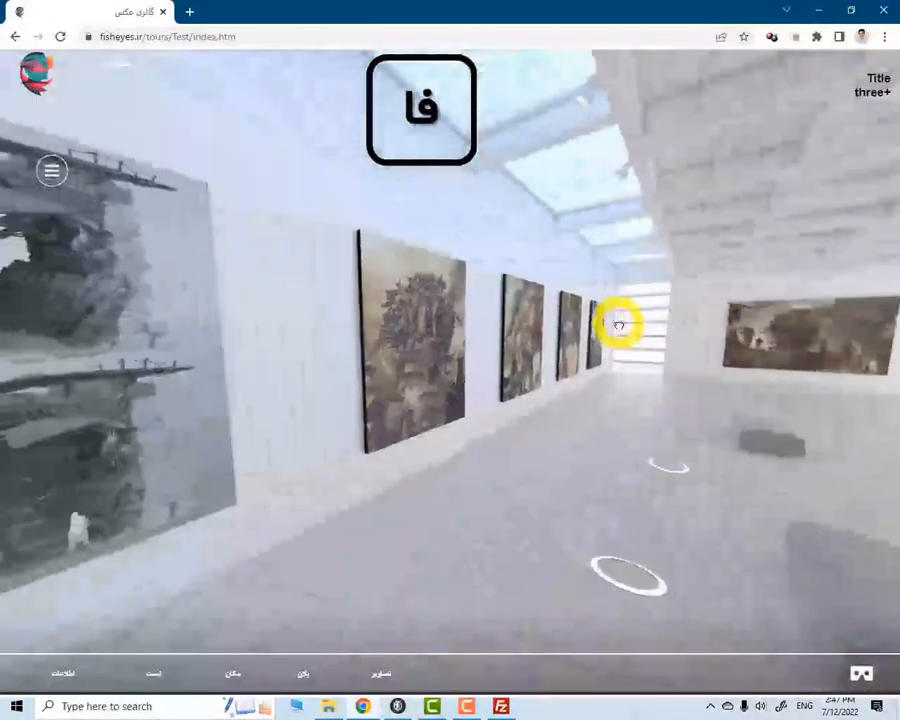
drag(380, 310, 593, 354)
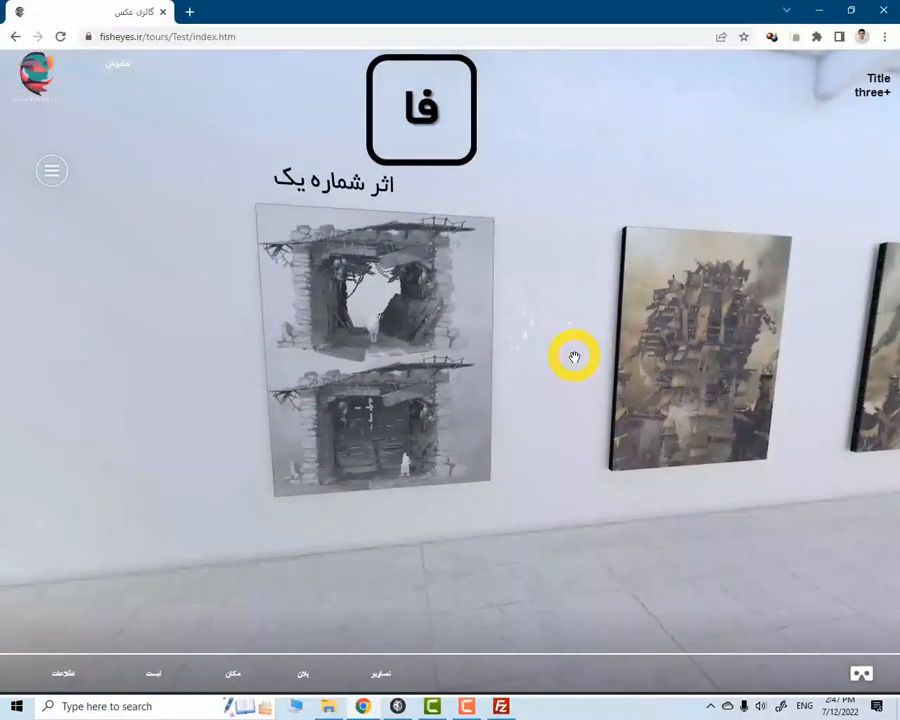